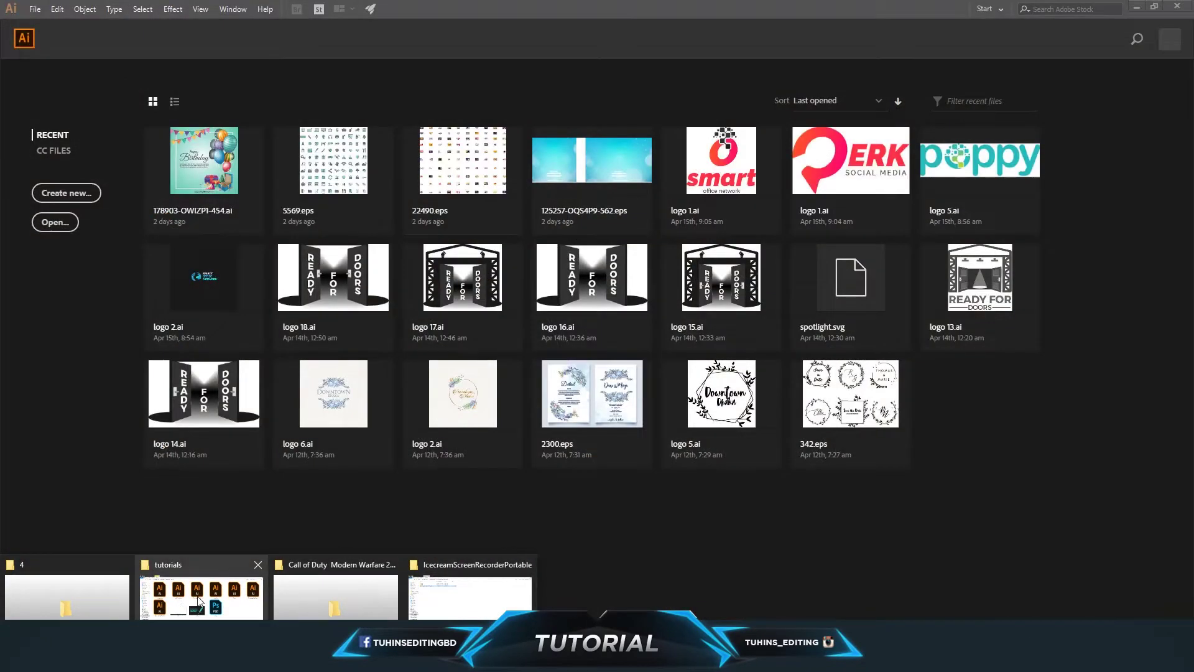
# Open tutorial file 7, the cyan diamond-sword artwork, in Illustrator from File Explorer
pyautogui.click(201, 596)
pyautogui.moveTo(231, 392)
pyautogui.mouseDown()
pyautogui.moveTo(395, 597)
pyautogui.moveTo(410, 546)
pyautogui.mouseUp()
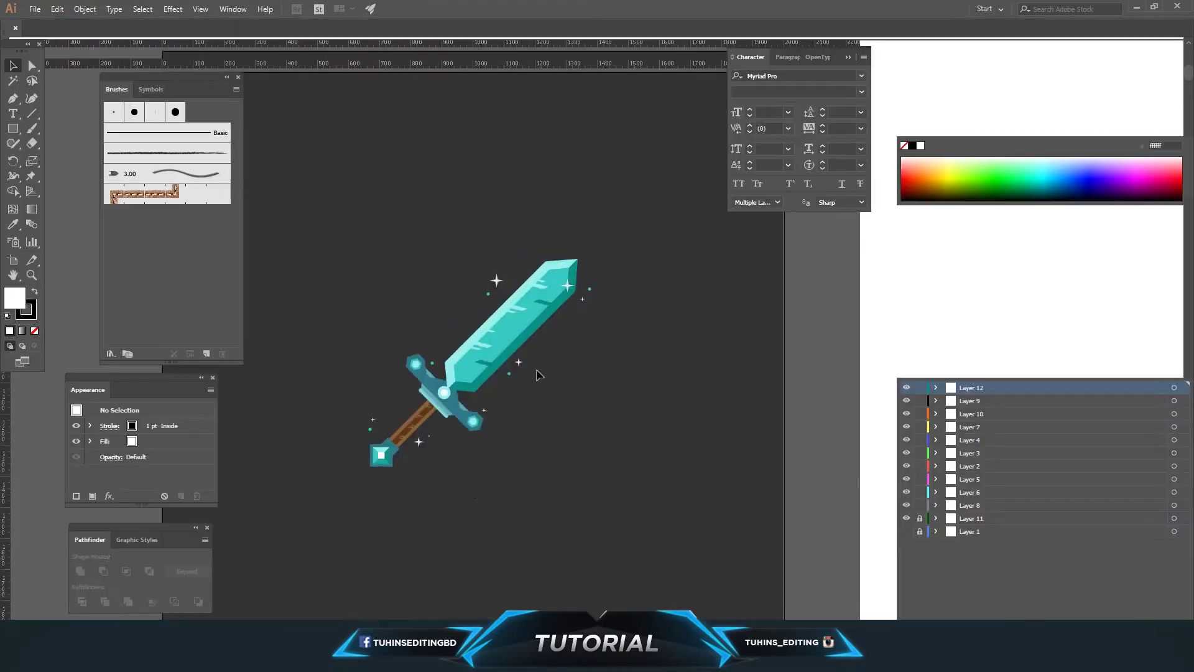
# Hide the dark background layer and delete all the sword artwork
pyautogui.click(905, 518)
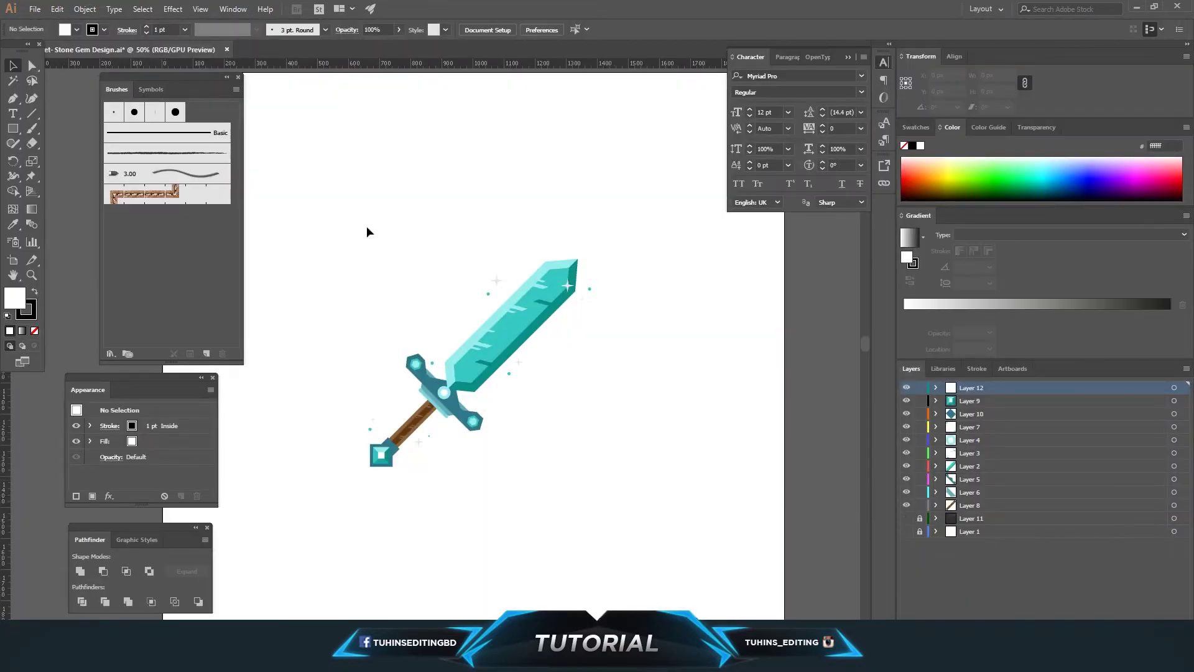
pyautogui.moveTo(367, 231); pyautogui.dragTo(663, 541)
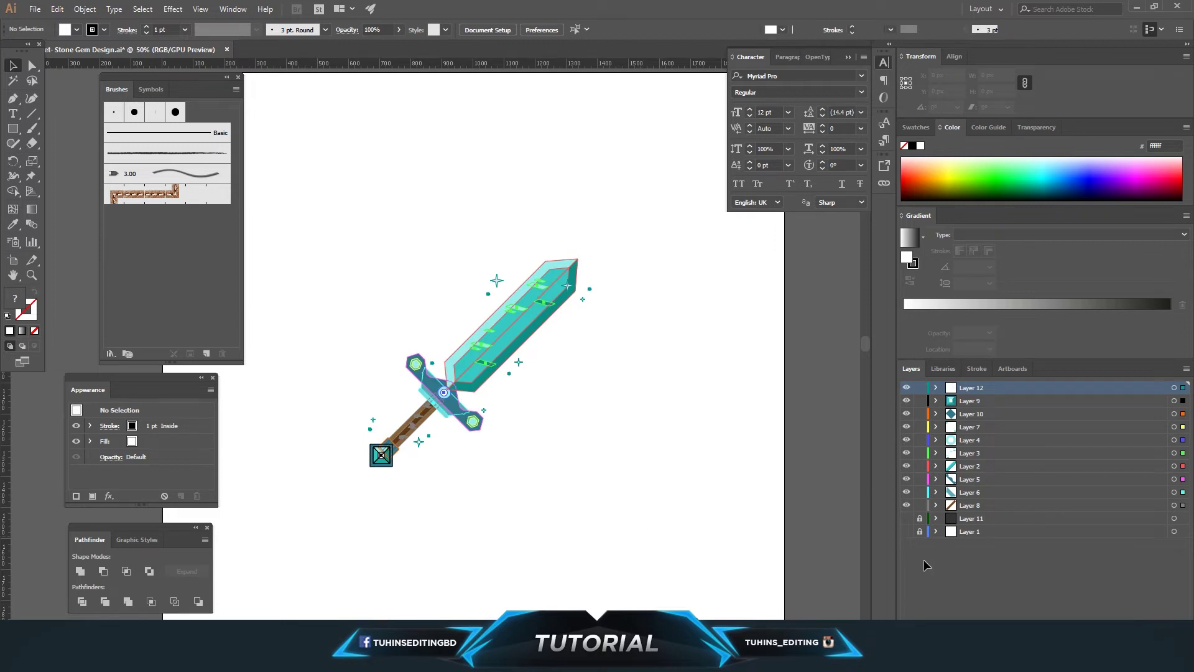
pyautogui.press('Delete')
# Save the emptied document and dock the Tools panel at the left edge
pyautogui.click(35, 8)
pyautogui.click(62, 107)
pyautogui.moveTo(31, 60); pyautogui.dragTo(8, 60)
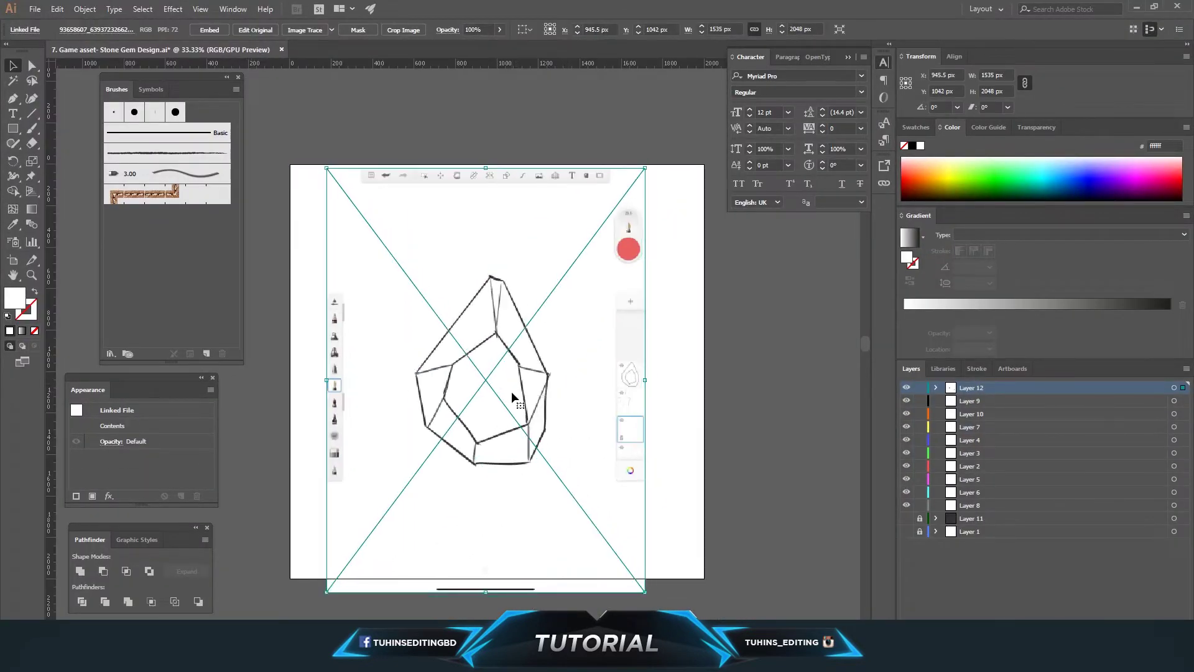
# Fade the gem sketch to 43% opacity, lock its layer, and make Layer 8 active
pyautogui.moveTo(515, 398); pyautogui.dragTo(515, 395)
pyautogui.moveTo(480, 45); pyautogui.dragTo(476, 45)
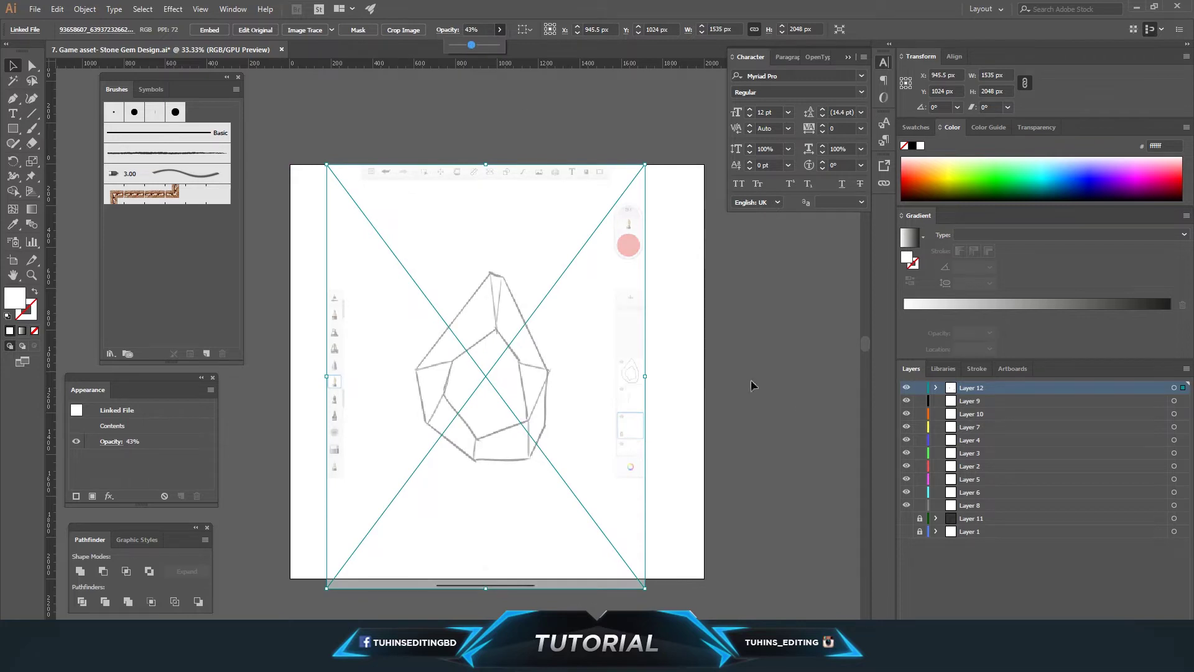
pyautogui.moveTo(970, 388); pyautogui.dragTo(962, 512)
pyautogui.click(920, 505)
pyautogui.click(969, 492)
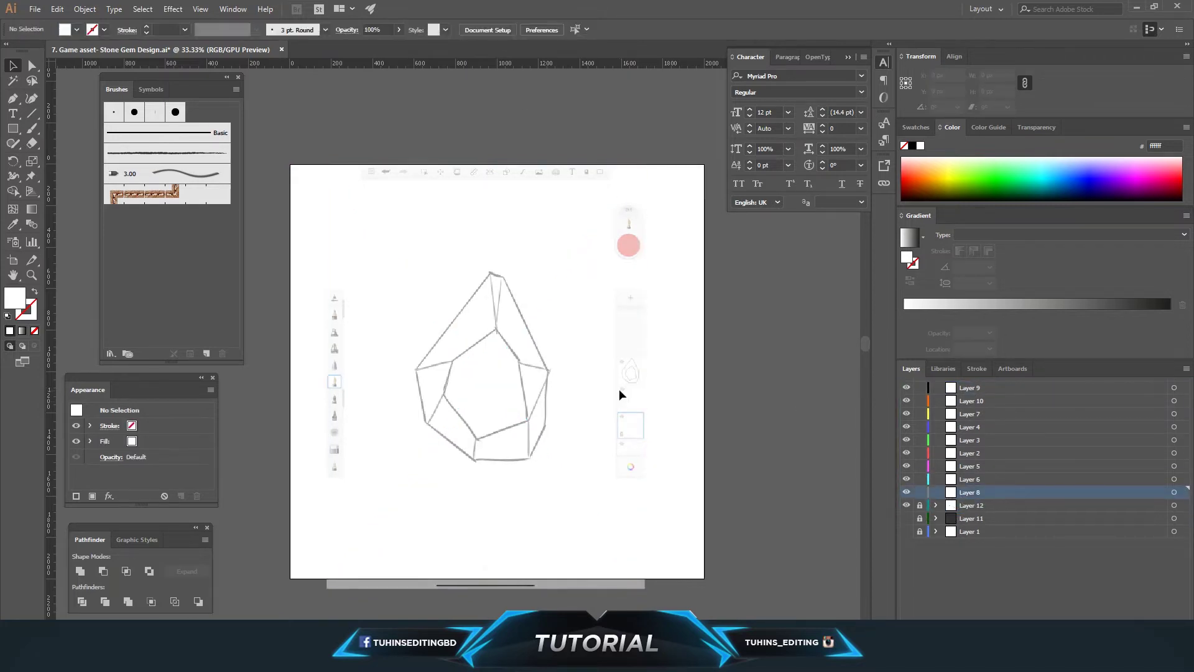
# Pen-trace the gem's outer outline around its eight vertices as a closed, unfilled path
pyautogui.hotkey('ctrl', '+')
pyautogui.hotkey('ctrl', '+')
pyautogui.scroll(-2, 619, 389)
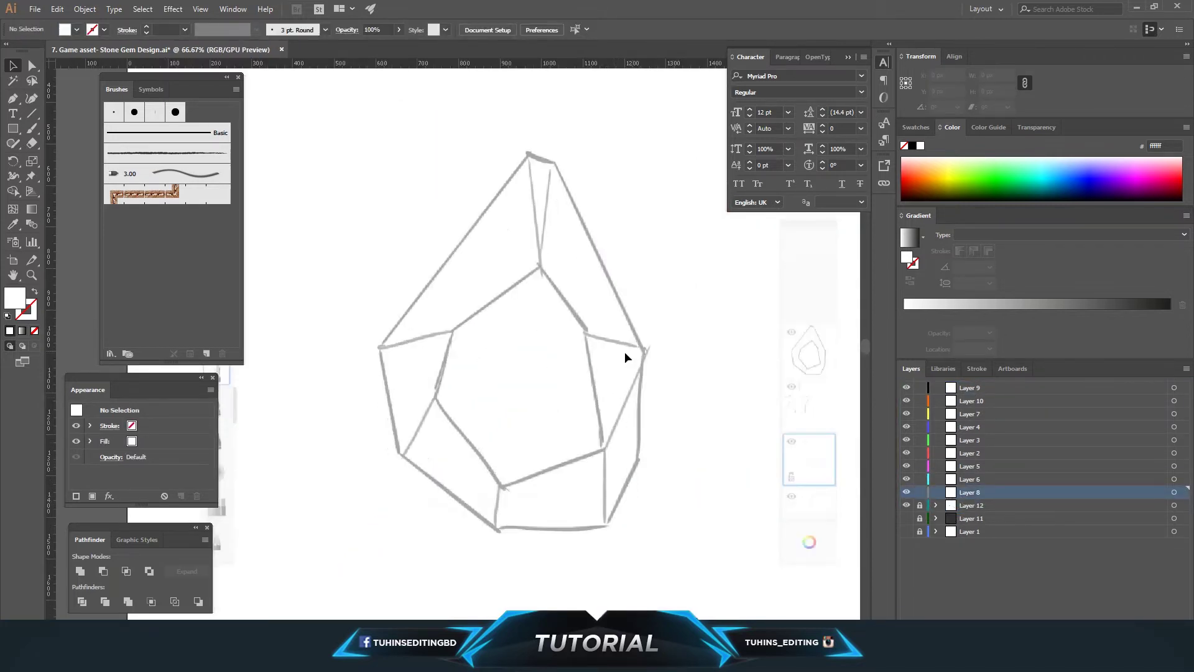
pyautogui.click(527, 153)
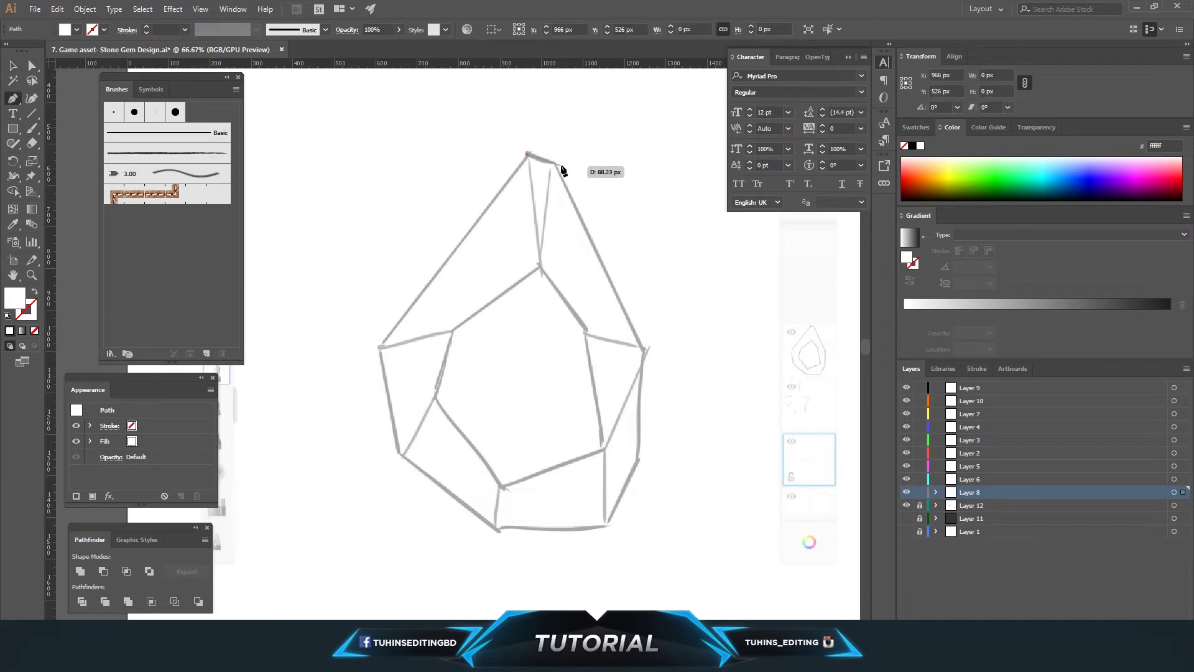
pyautogui.click(554, 163)
pyautogui.click(645, 350)
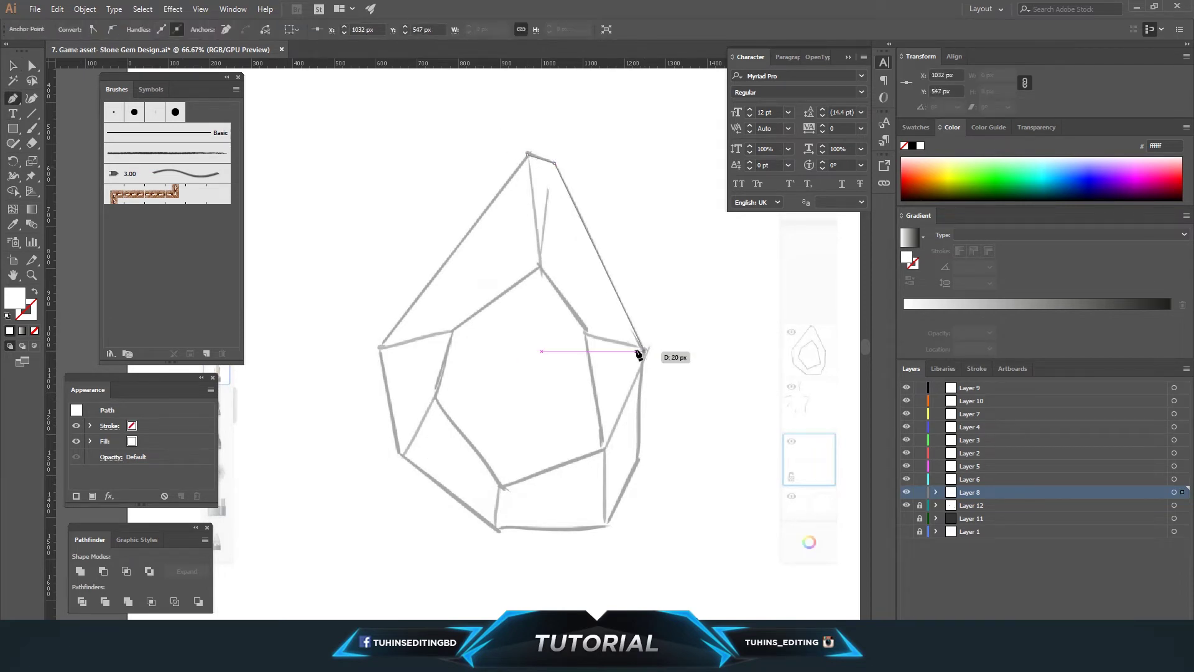
pyautogui.click(639, 459)
pyautogui.click(604, 525)
pyautogui.click(497, 530)
pyautogui.click(399, 456)
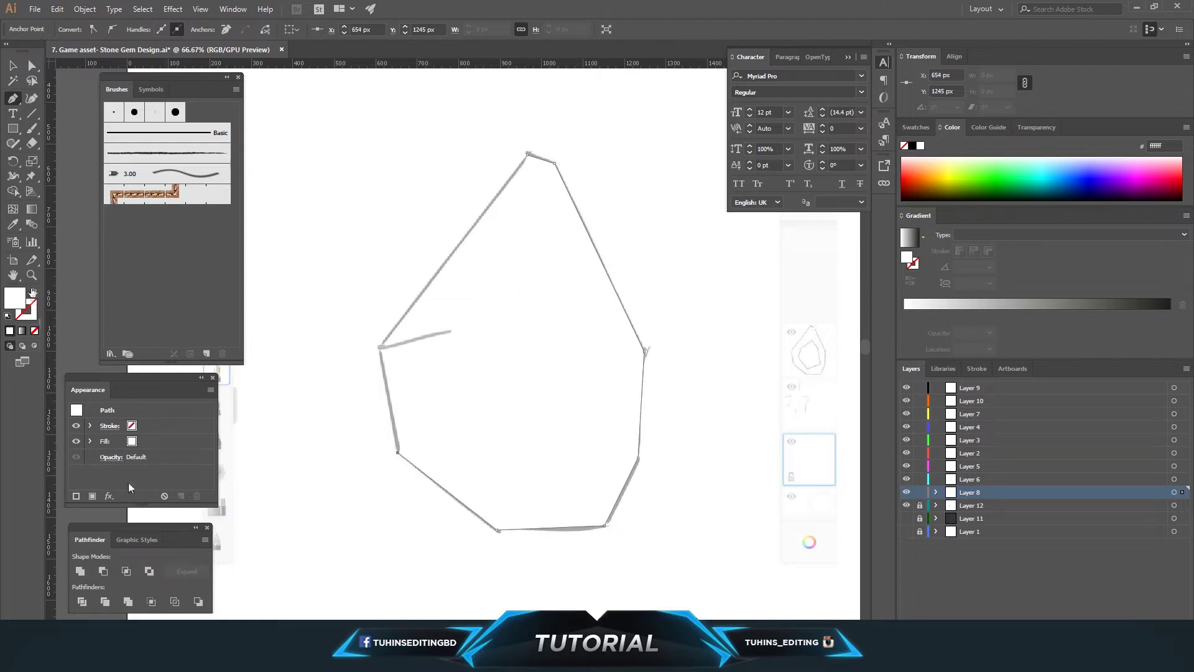
pyautogui.hotkey('shift', 'x')
pyautogui.click(381, 348)
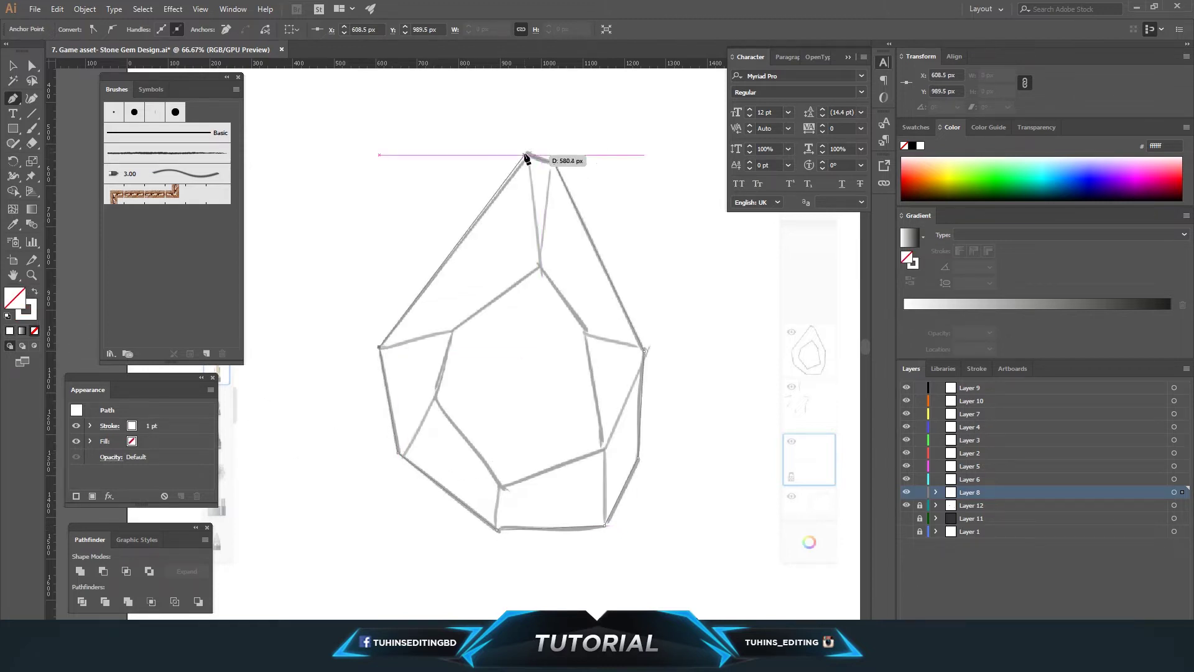
pyautogui.click(527, 155)
# Give the gem outline a purple stroke at 13 pt with no fill
pyautogui.click(11, 66)
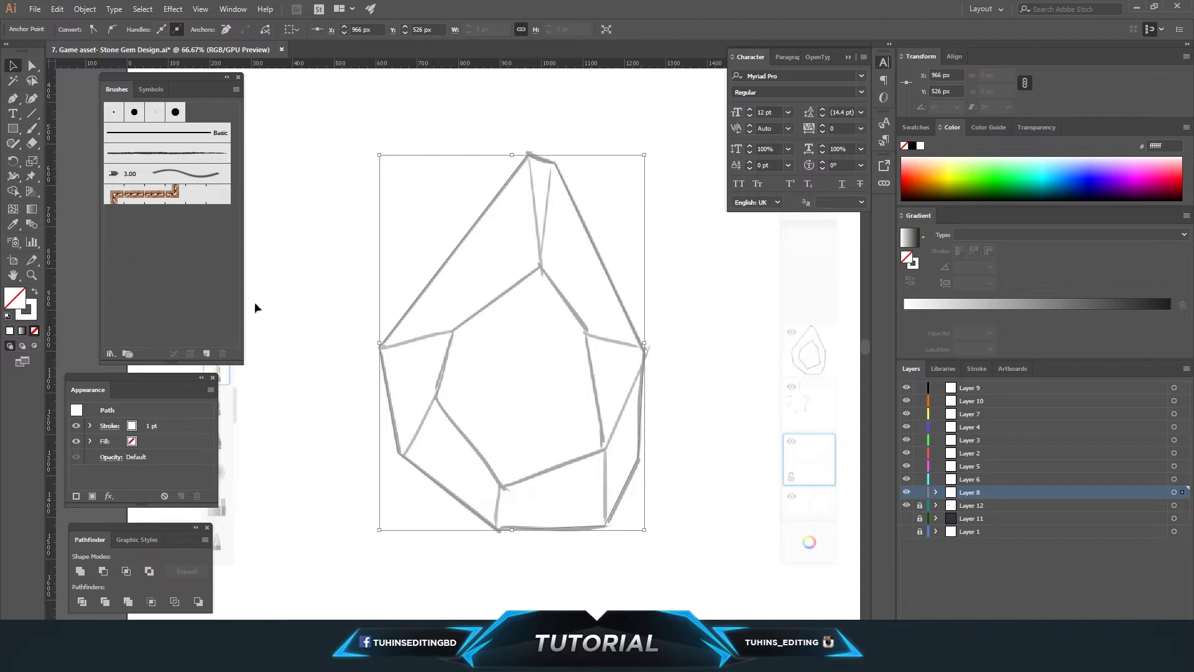
pyautogui.click(33, 295)
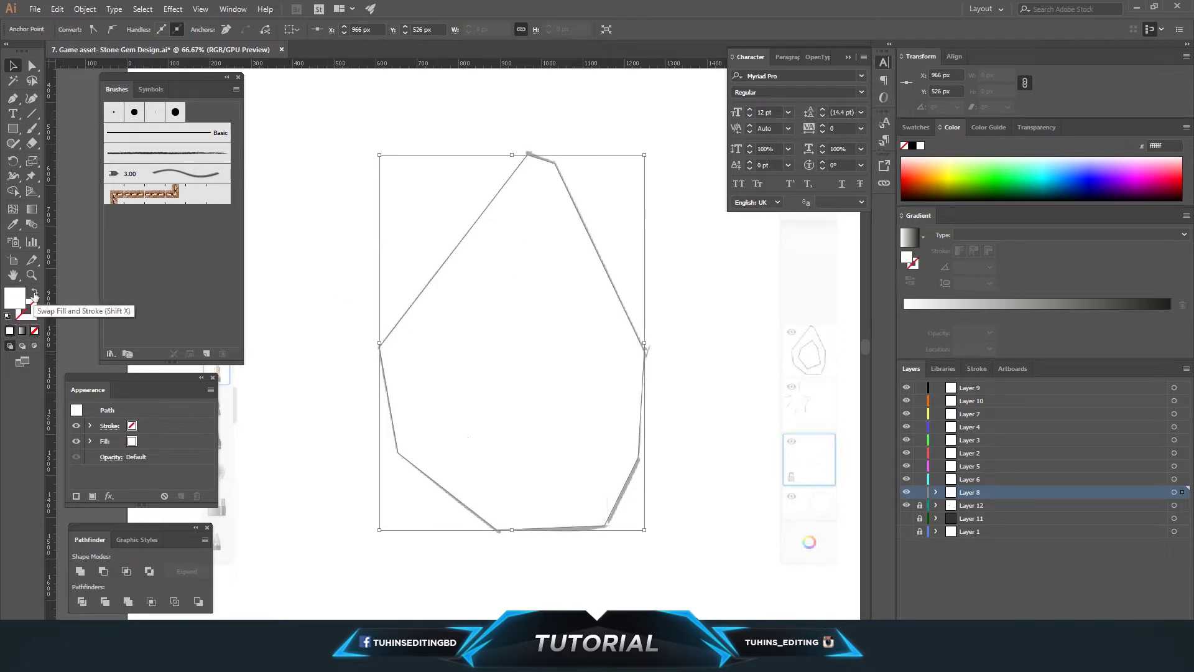
pyautogui.click(36, 294)
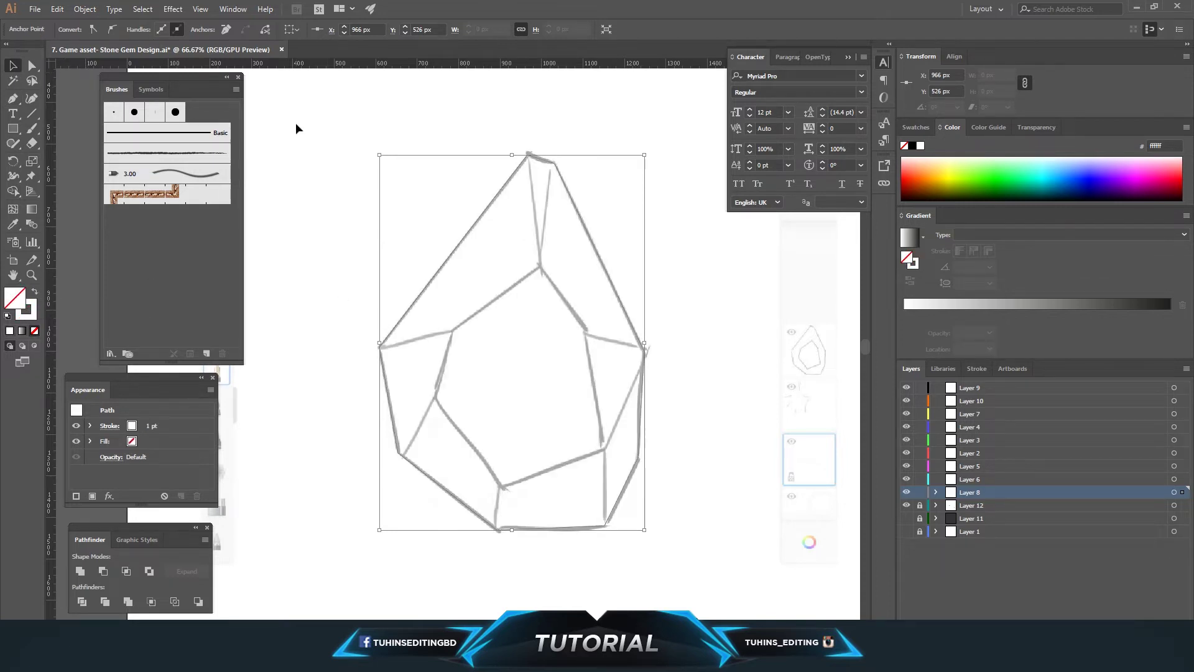
pyautogui.click(477, 221)
pyautogui.click(104, 30)
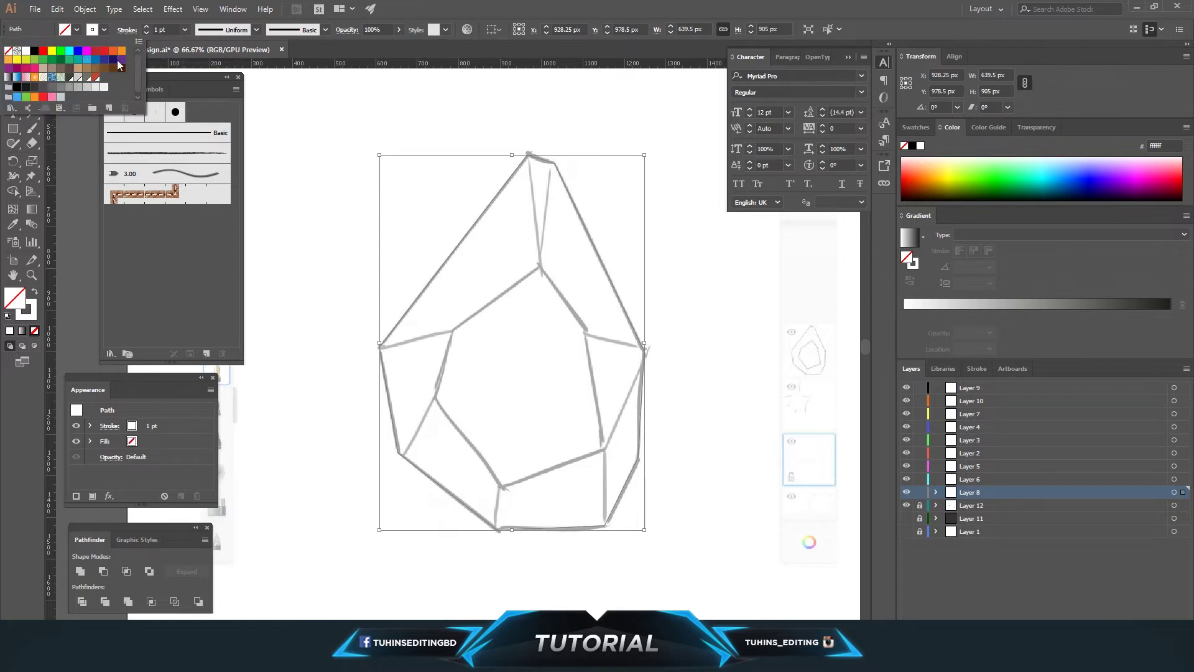
pyautogui.click(163, 30)
pyautogui.write('13')
pyautogui.press('Return')
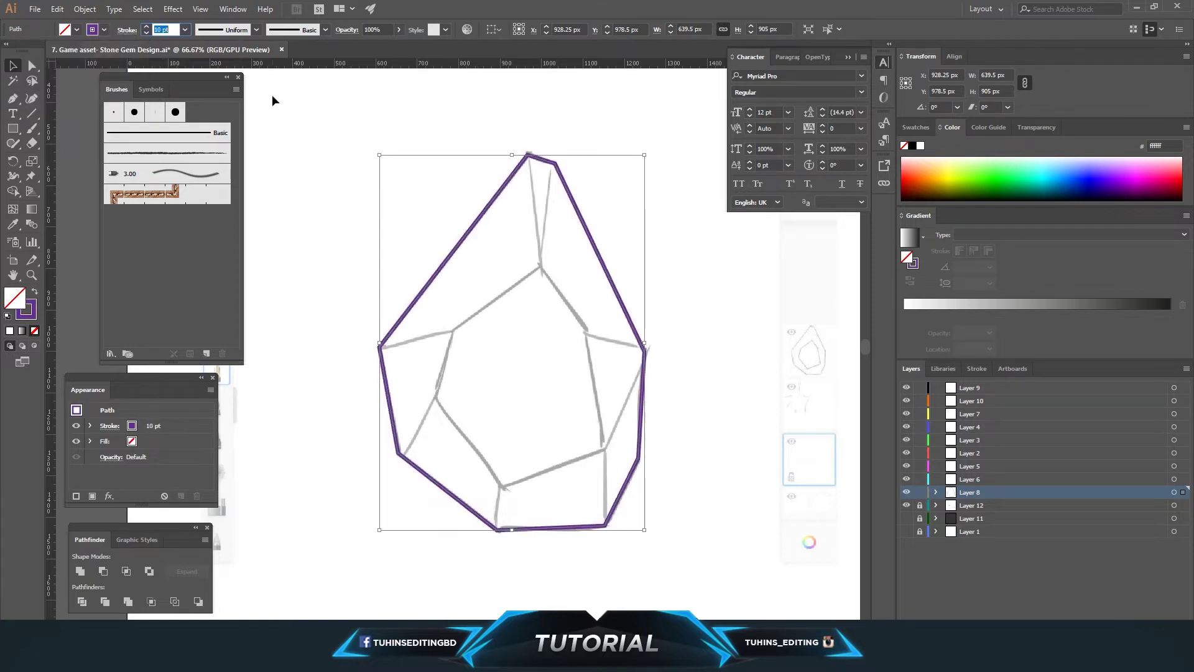
pyautogui.click(693, 277)
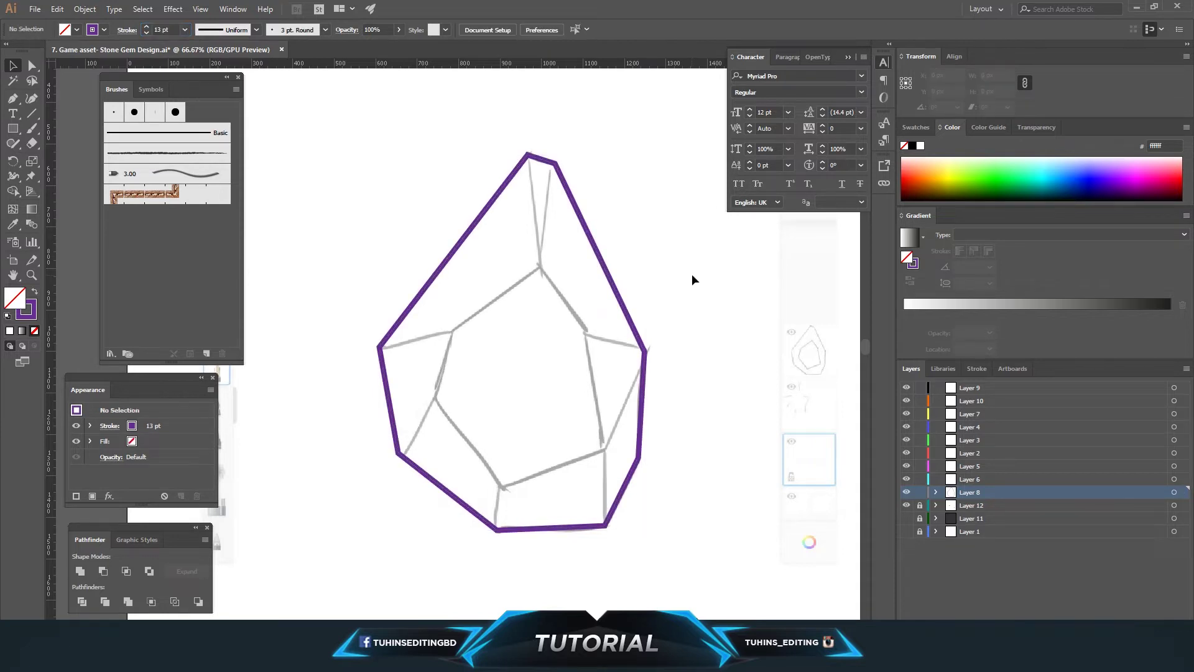
# Draw a small test square and give it a gradient fill
pyautogui.press('m')
pyautogui.moveTo(306, 149); pyautogui.dragTo(359, 196)
pyautogui.keyDown('ctrl'); pyautogui.click(336, 207); pyautogui.keyUp('ctrl')
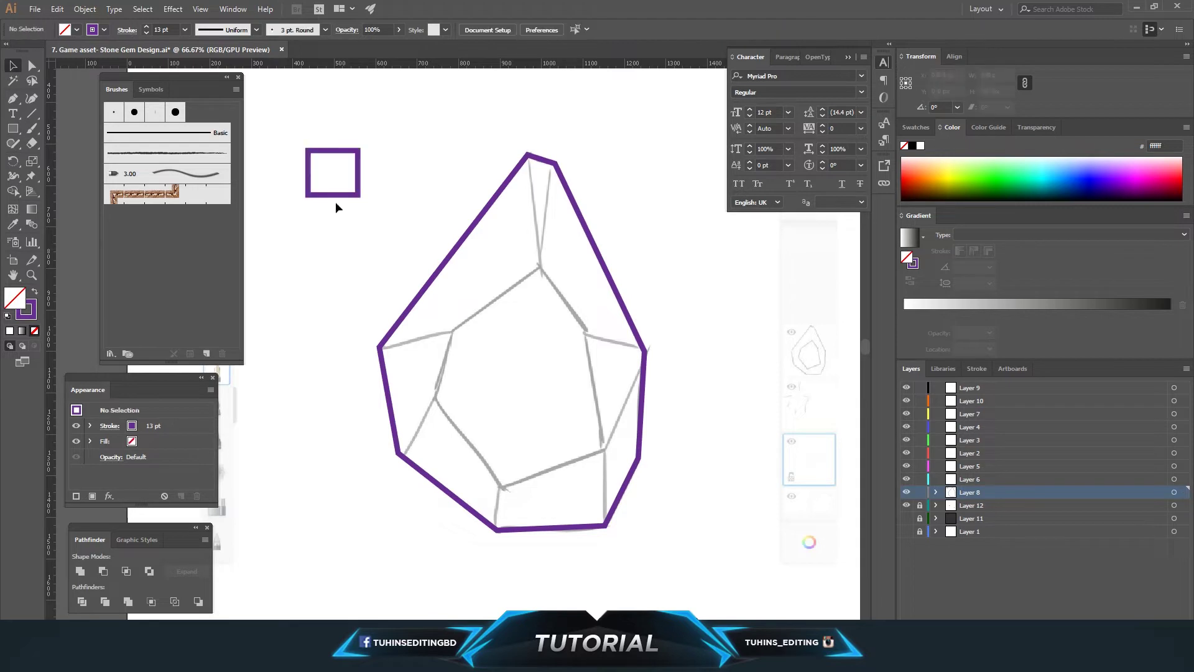
pyautogui.click(34, 294)
pyautogui.click(22, 330)
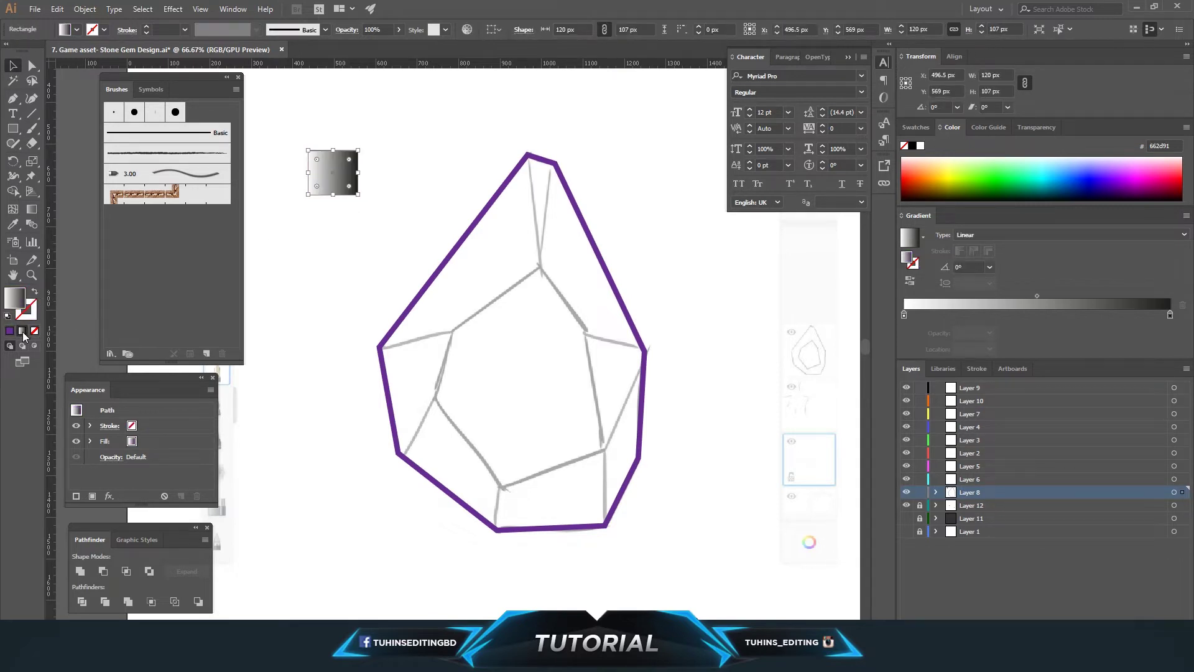
# Make both gradient stops purple, set the midpoint to 22.22%, and save it as a new swatch
pyautogui.doubleClick(1170, 314)
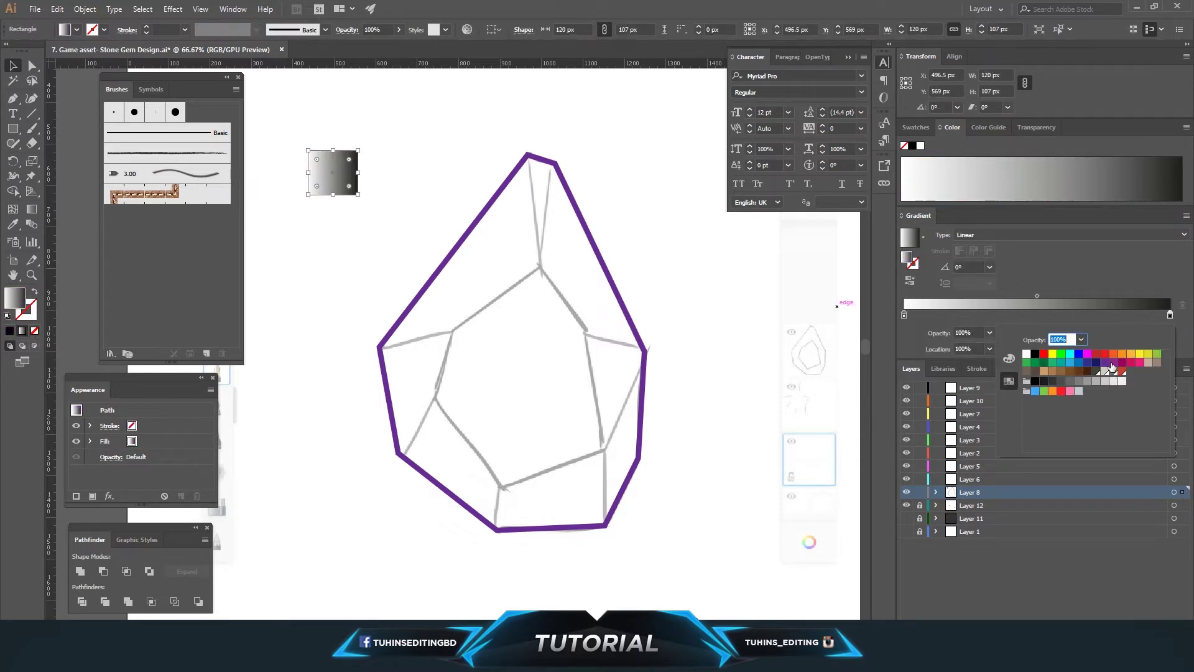
pyautogui.click(1111, 363)
pyautogui.doubleClick(903, 315)
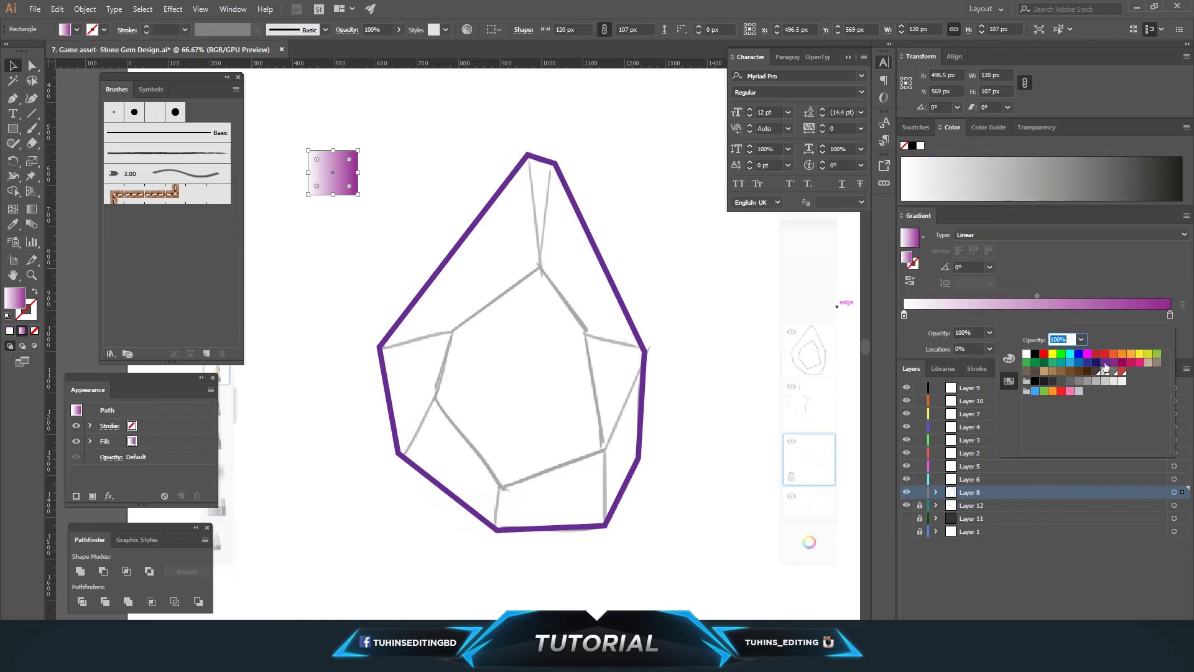
pyautogui.click(1105, 367)
pyautogui.moveTo(1037, 295); pyautogui.dragTo(963, 295)
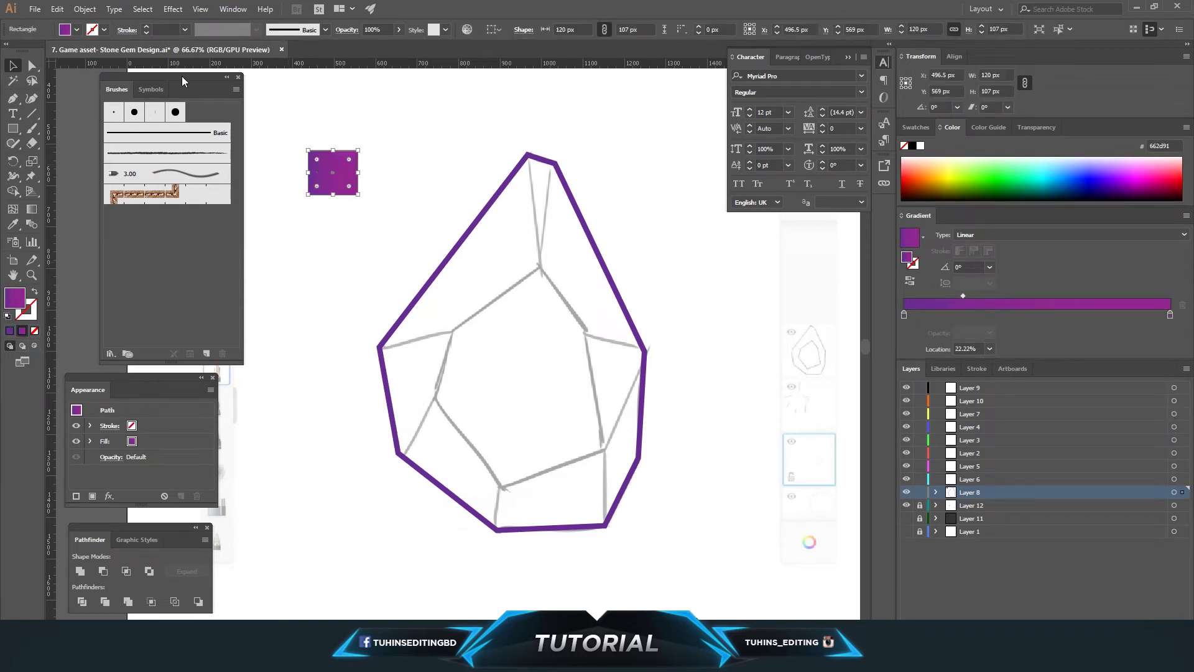
pyautogui.click(77, 29)
pyautogui.click(108, 111)
pyautogui.click(617, 346)
# Delete the test square, stroke the gem outline with the purple gradient at 14 pt, and lock Layer 8
pyautogui.press('Delete')
pyautogui.click(475, 224)
pyautogui.click(77, 30)
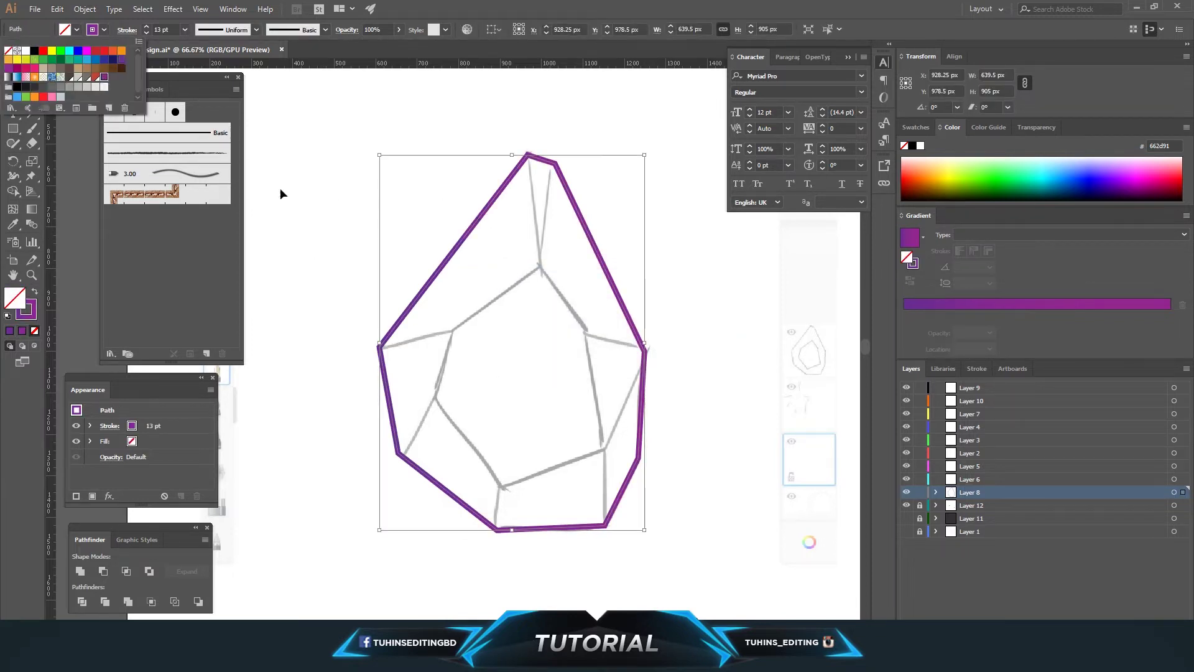
pyautogui.click(319, 205)
pyautogui.click(436, 275)
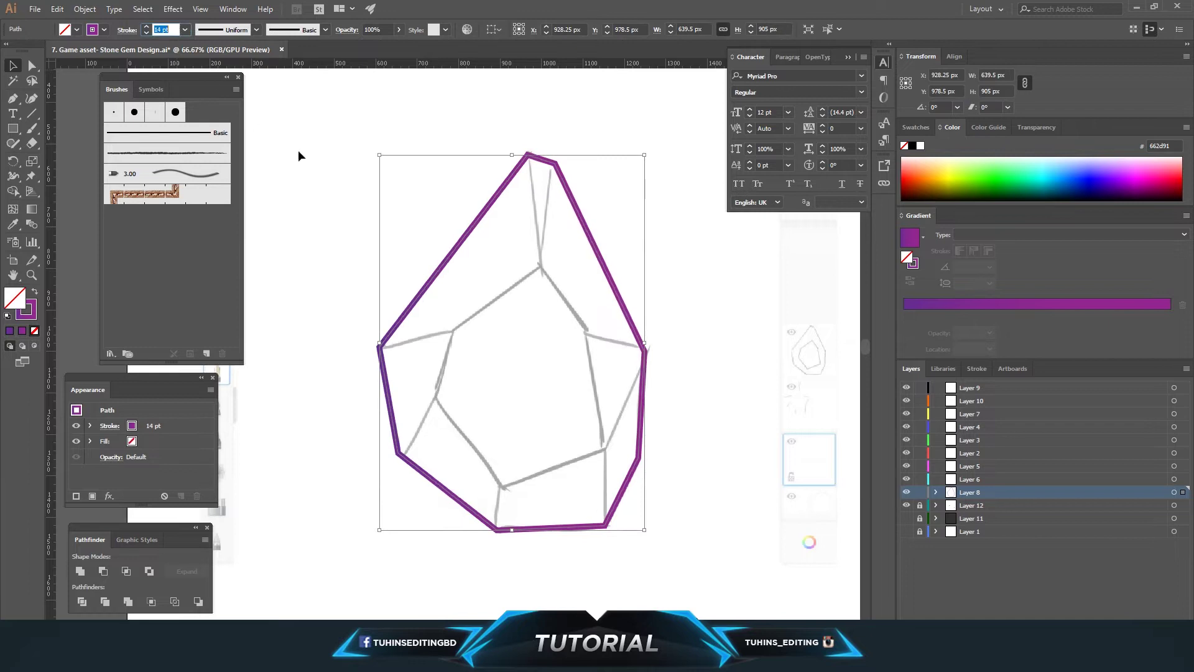
pyautogui.click(498, 246)
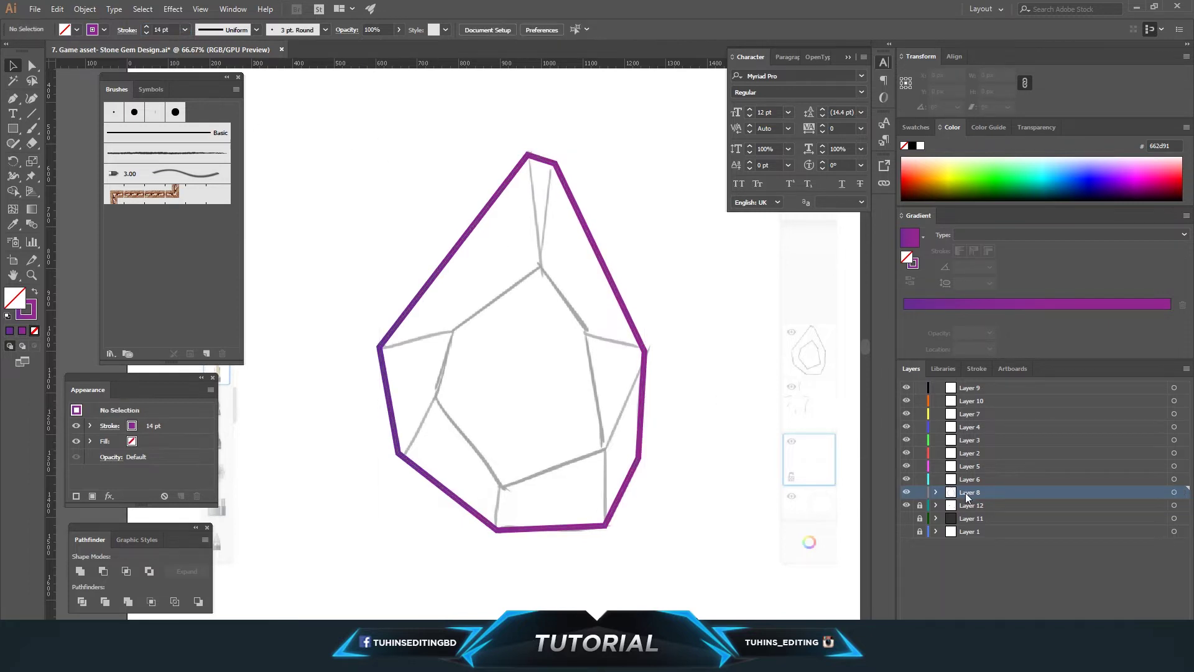
pyautogui.moveTo(968, 496); pyautogui.dragTo(965, 441)
pyautogui.click(920, 440)
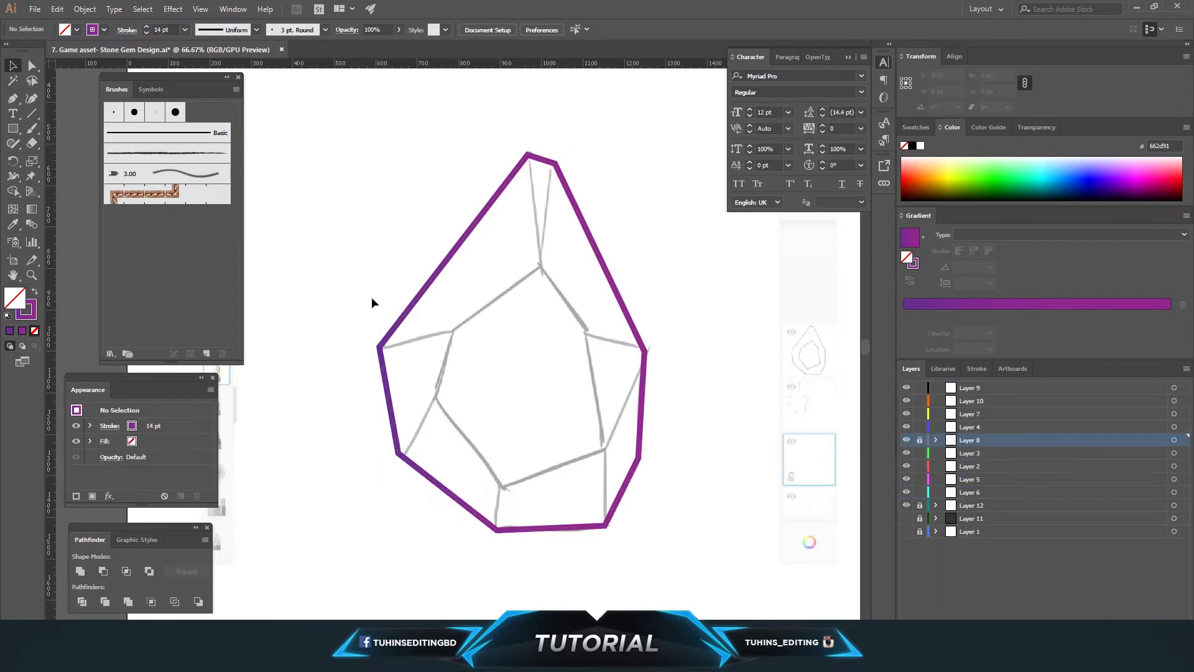
# On Layer 4, pen-trace the closed six-point inner facet outline
pyautogui.click(969, 426)
pyautogui.press('p')
pyautogui.click(541, 269)
pyautogui.click(453, 330)
pyautogui.click(434, 400)
pyautogui.click(501, 488)
pyautogui.click(603, 453)
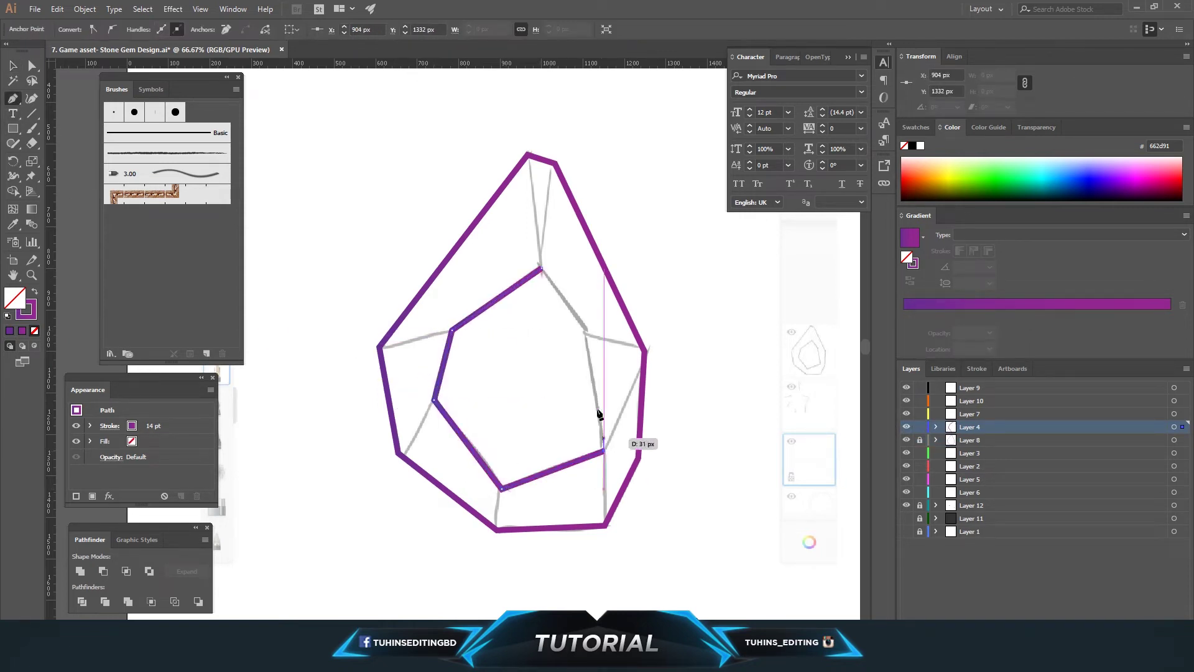
pyautogui.click(584, 330)
pyautogui.click(541, 269)
pyautogui.click(12, 65)
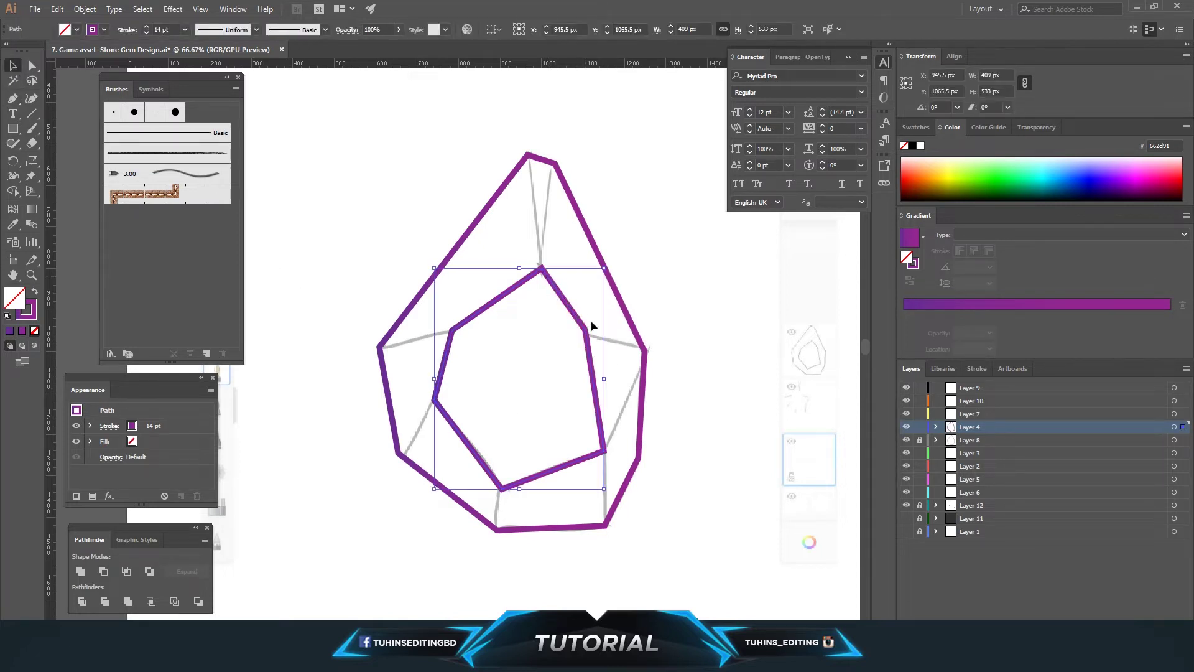
pyautogui.click(695, 390)
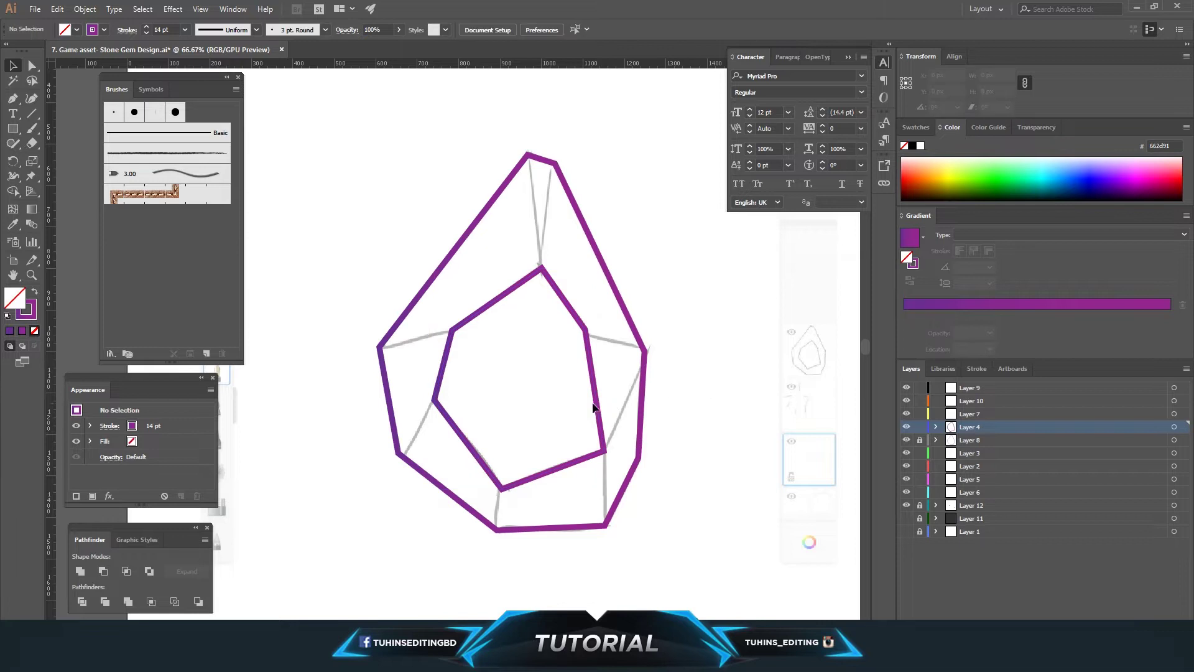
# Give the inner facet's stroke a gradient ending in near-white, angled vertically at 90°
pyautogui.click(588, 371)
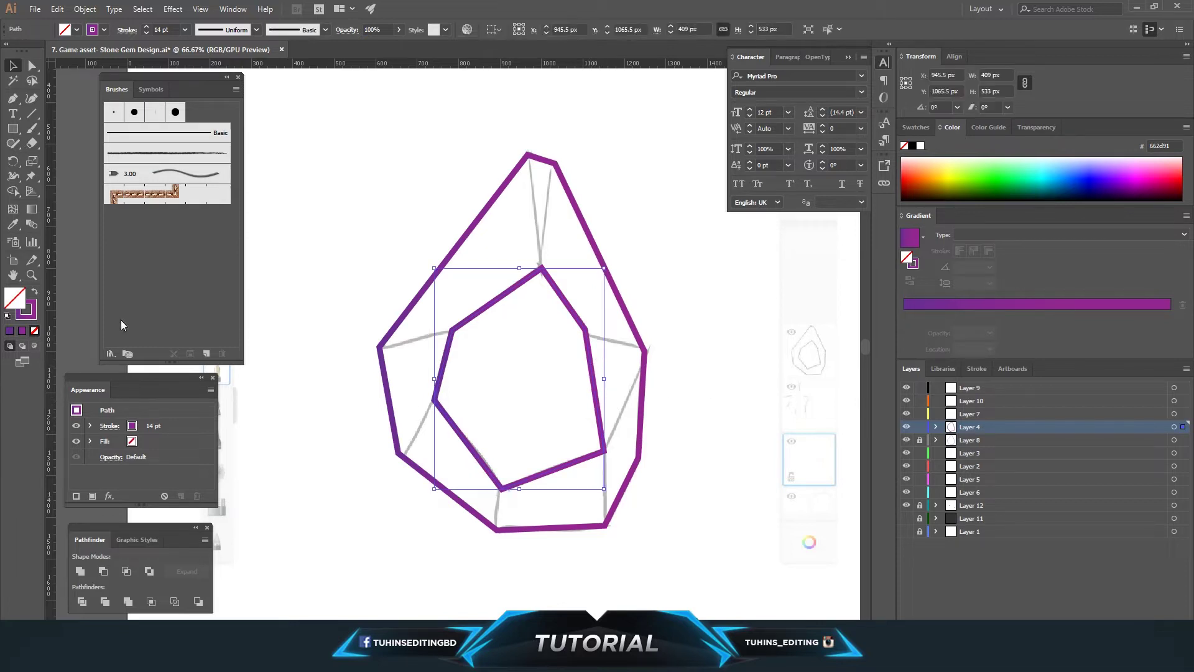
pyautogui.click(23, 331)
pyautogui.hotkey('ctrl', 'z')
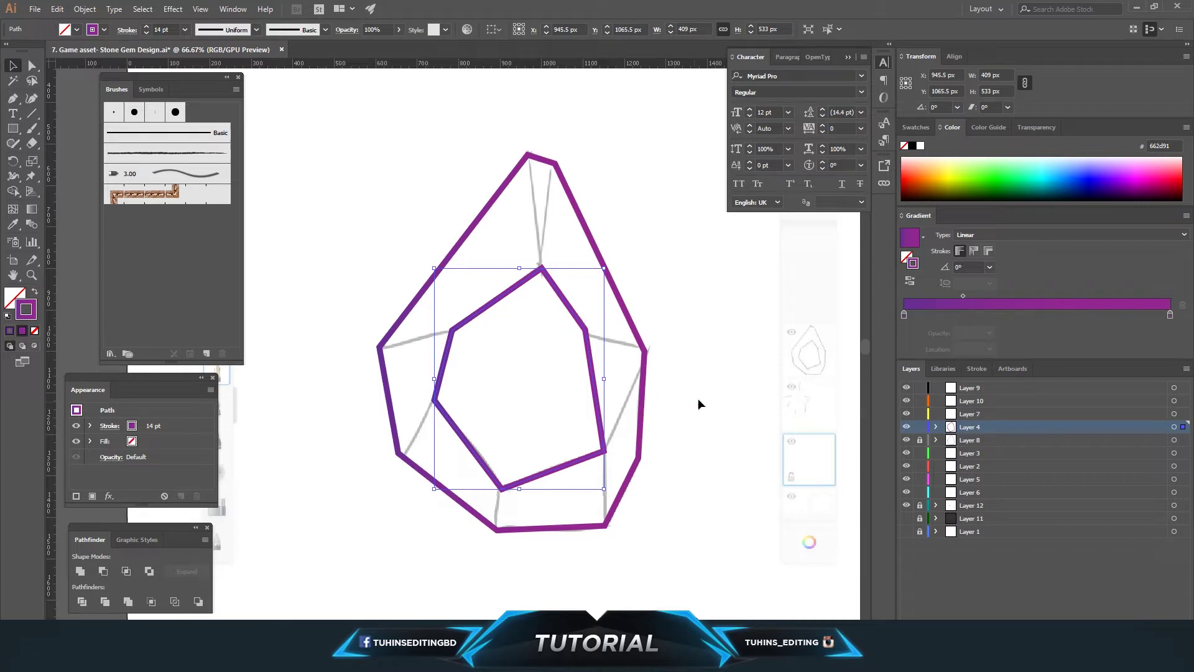
pyautogui.doubleClick(1170, 314)
pyautogui.click(1087, 353)
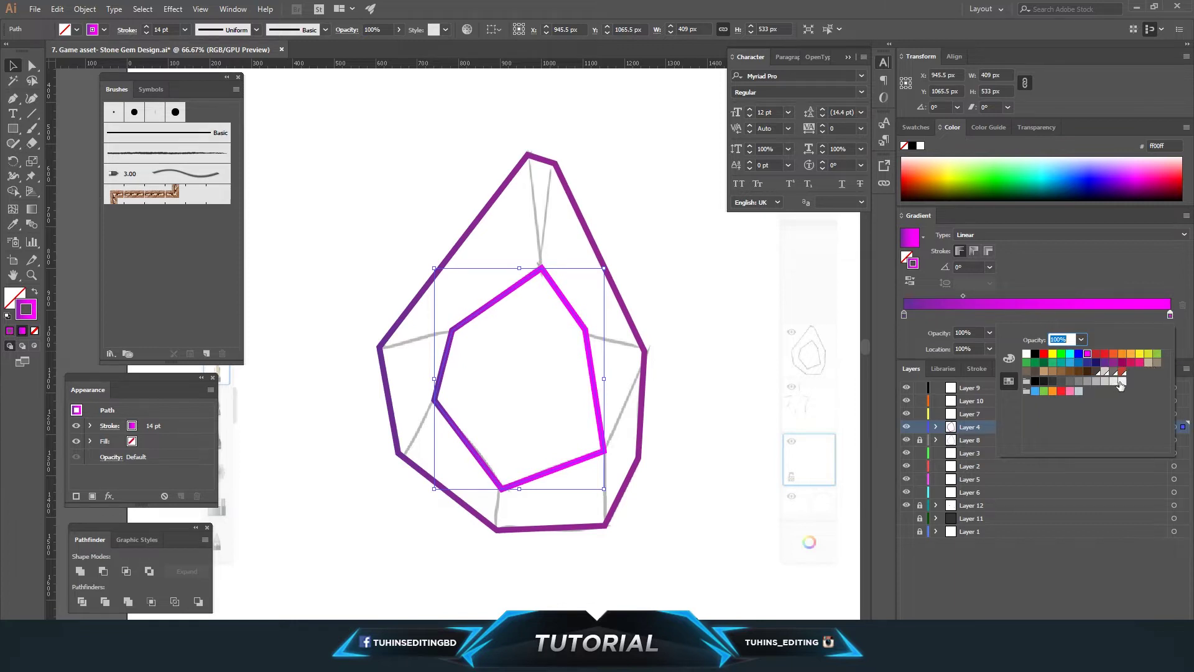
pyautogui.click(1121, 382)
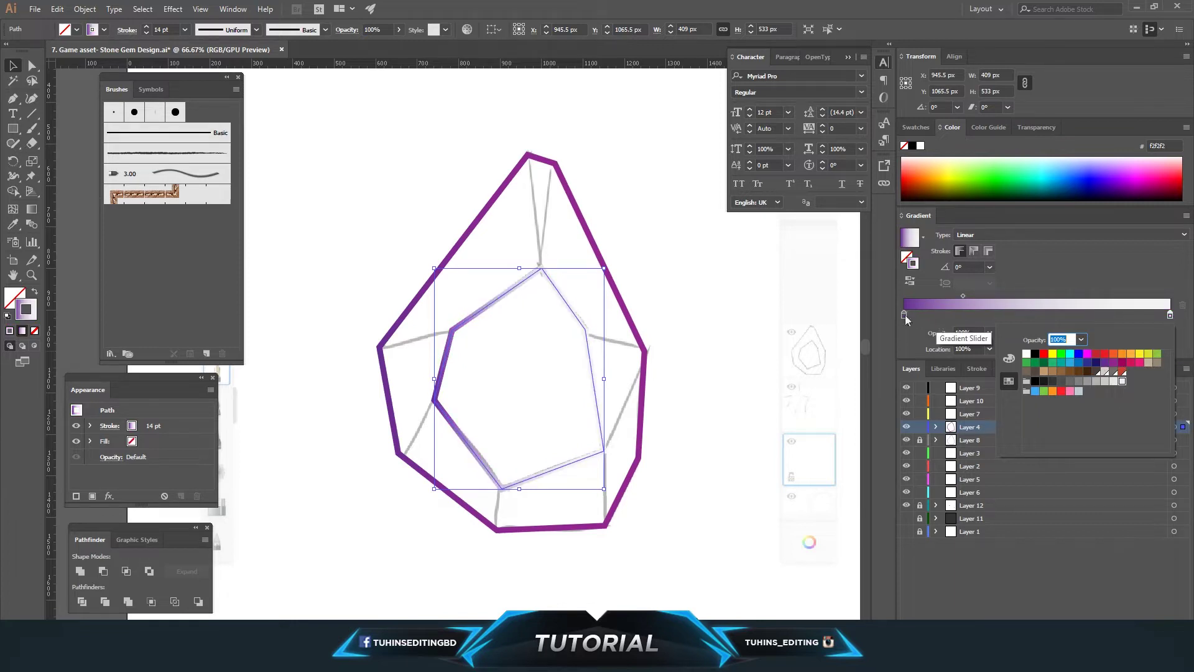
pyautogui.click(966, 298)
pyautogui.moveTo(1048, 295); pyautogui.dragTo(1029, 297)
pyautogui.click(990, 267)
pyautogui.click(1008, 337)
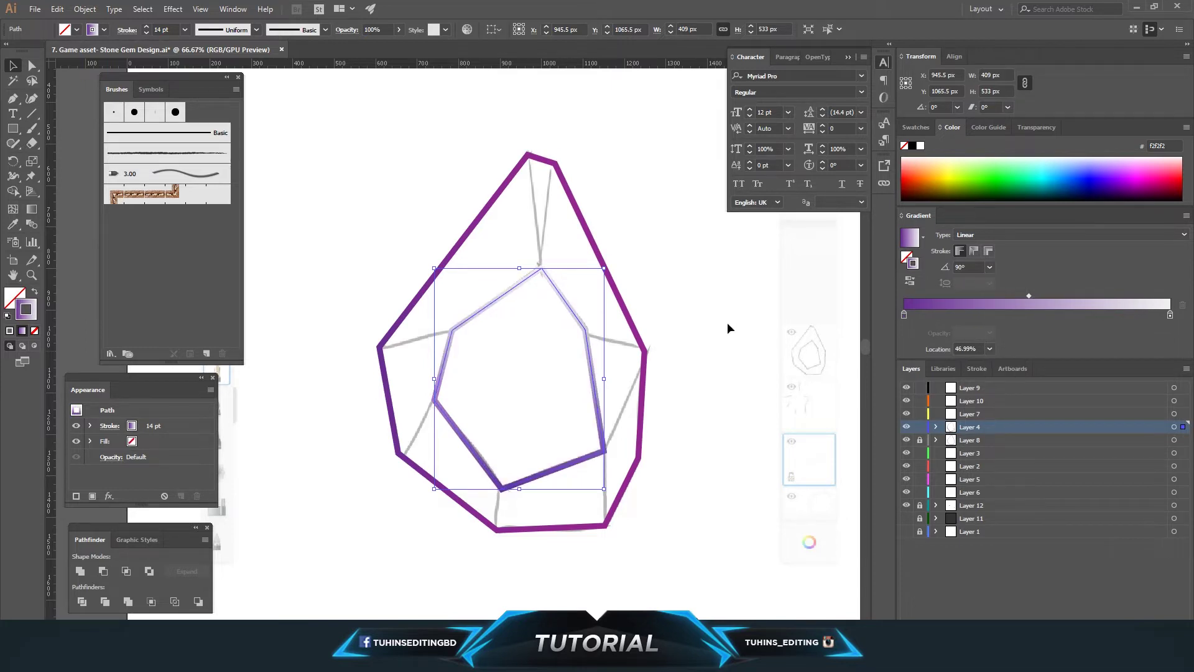
# Set the gradient's starting stop to magenta and lock Layer 4
pyautogui.click(905, 314)
pyautogui.doubleClick(904, 316)
pyautogui.click(1114, 363)
pyautogui.click(798, 285)
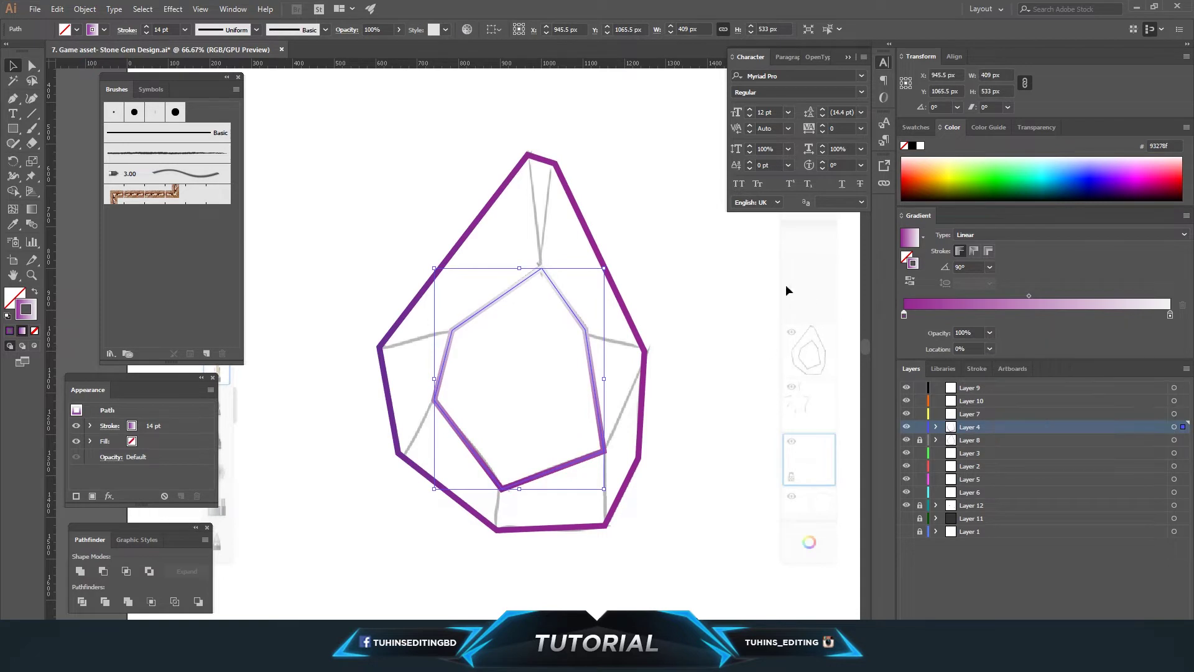
pyautogui.click(35, 8)
pyautogui.click(920, 427)
pyautogui.click(971, 453)
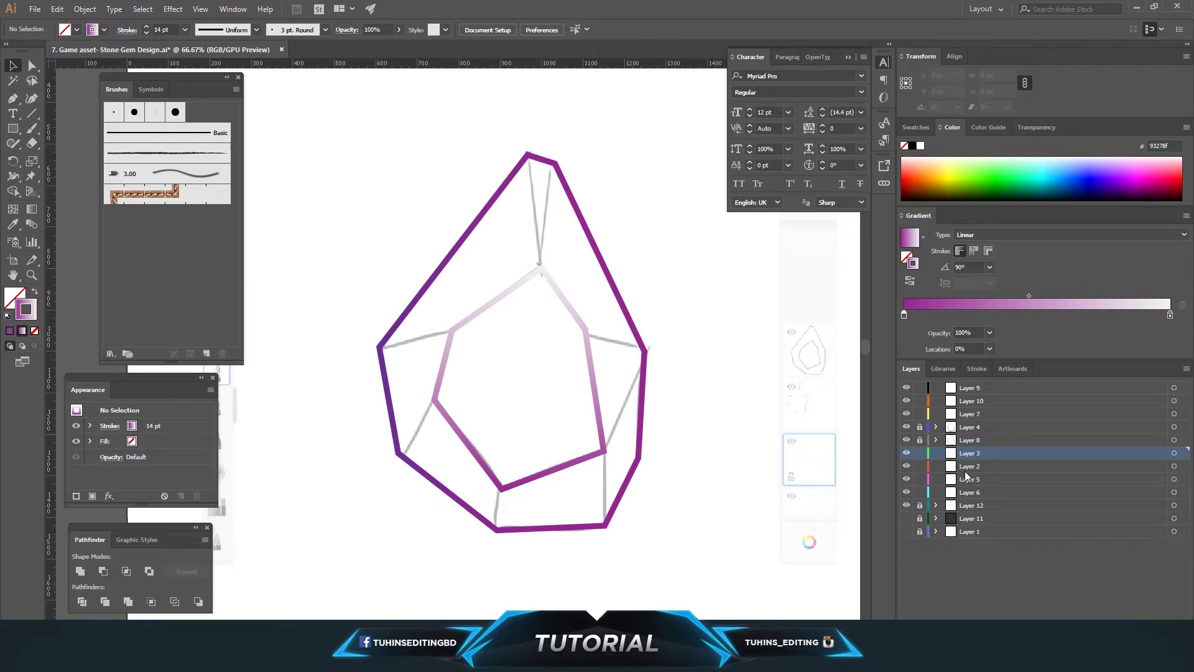
# Pen-trace the gem's outer vertices as a new closed shape and swap it to a fill
pyautogui.click(527, 155)
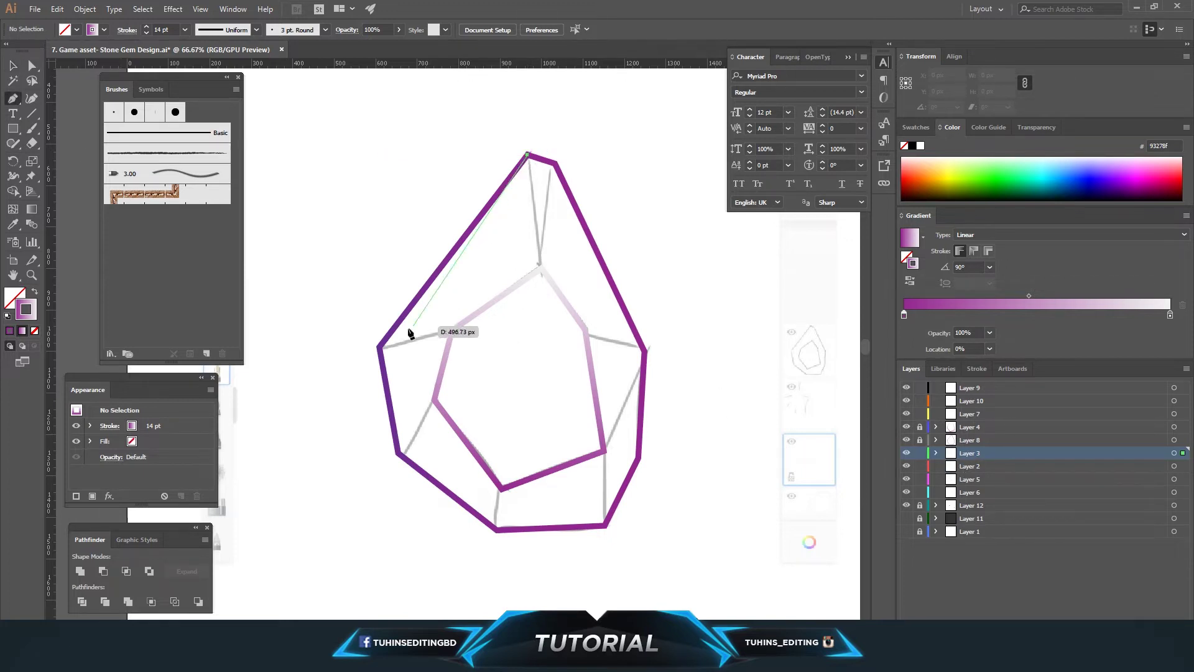
pyautogui.click(379, 347)
pyautogui.click(397, 451)
pyautogui.click(428, 477)
pyautogui.click(497, 530)
pyautogui.click(604, 526)
pyautogui.click(639, 457)
pyautogui.click(645, 349)
pyautogui.click(556, 165)
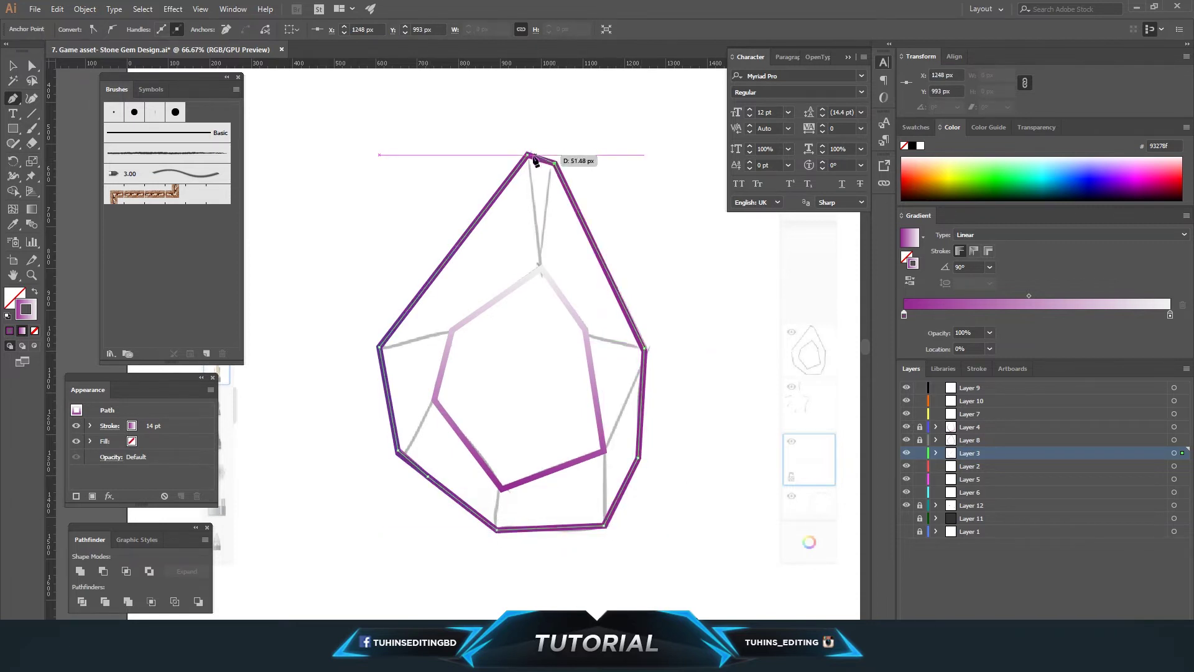
pyautogui.hotkey('shift', 'x')
# Fill the gem body with a deep solid purple swatch
pyautogui.press('a')
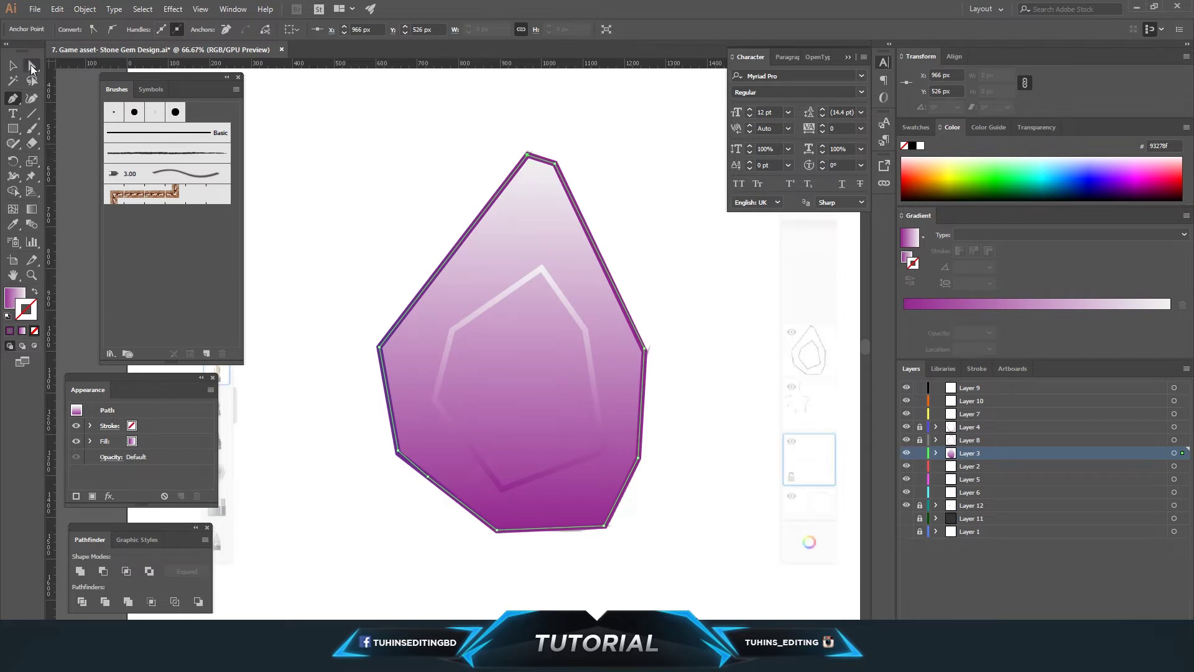
pyautogui.click(497, 359)
pyautogui.click(78, 29)
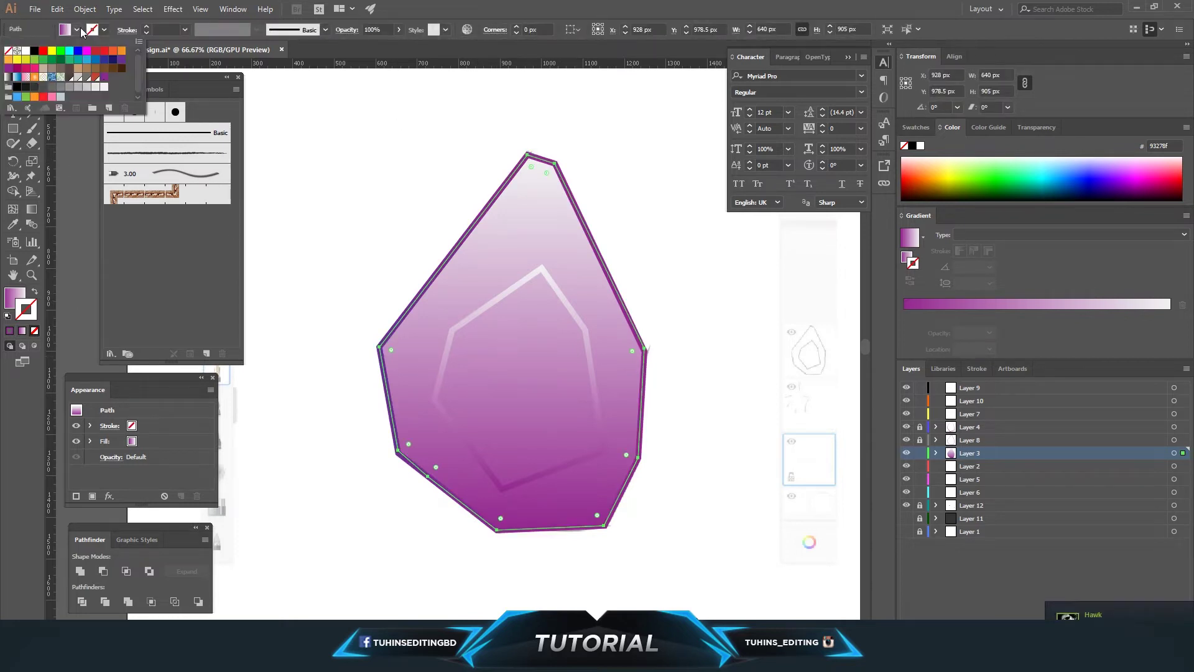
pyautogui.click(105, 83)
pyautogui.click(708, 333)
pyautogui.click(668, 321)
pyautogui.scroll(3, 646, 320)
pyautogui.click(608, 408)
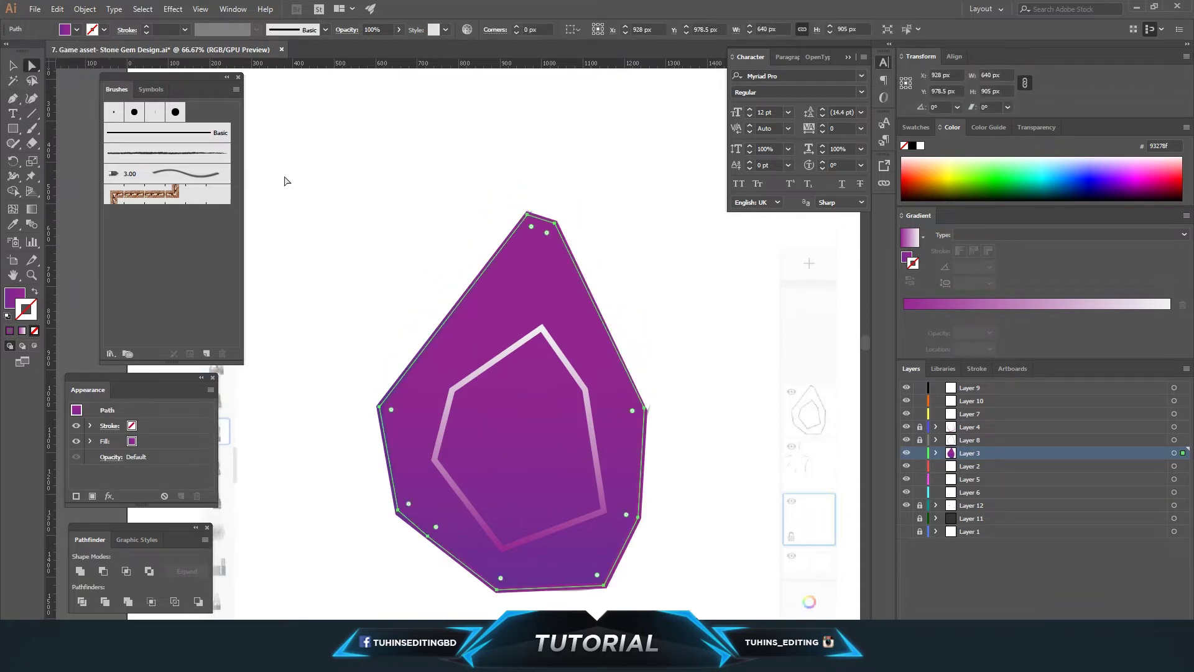
pyautogui.click(78, 29)
pyautogui.click(104, 77)
pyautogui.click(496, 142)
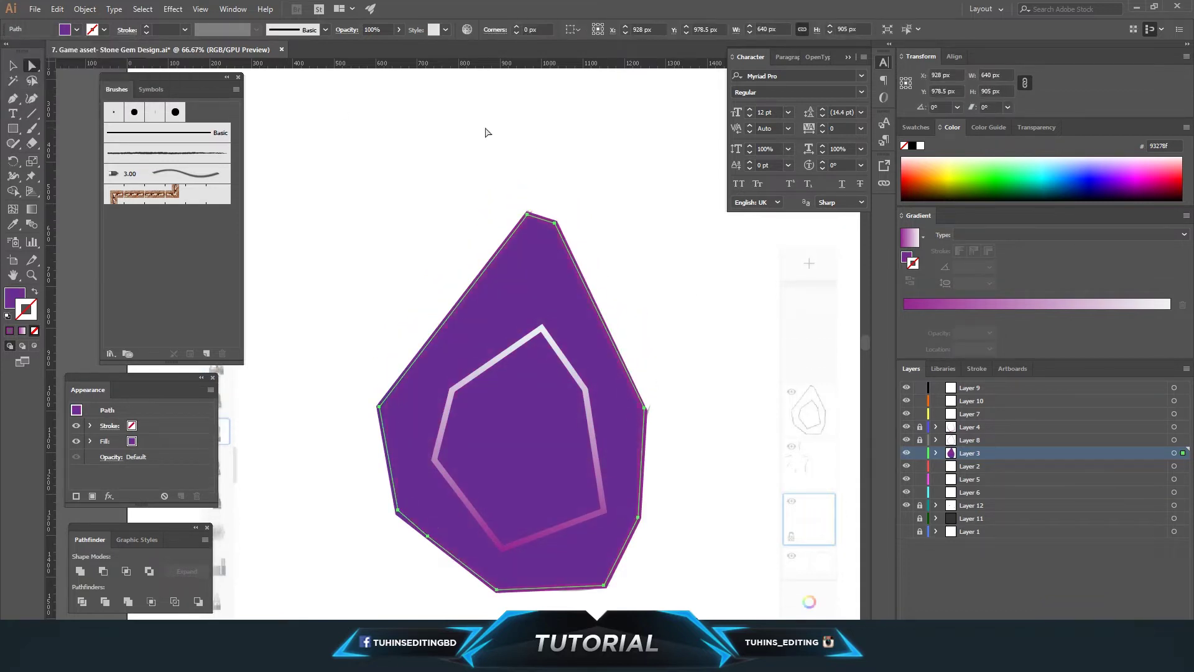
pyautogui.hotkey('alt', 'f')
# Move the gem fill's Layer 3 below Layer 6 and lock it
pyautogui.press('Escape')
pyautogui.moveTo(970, 453); pyautogui.dragTo(969, 495)
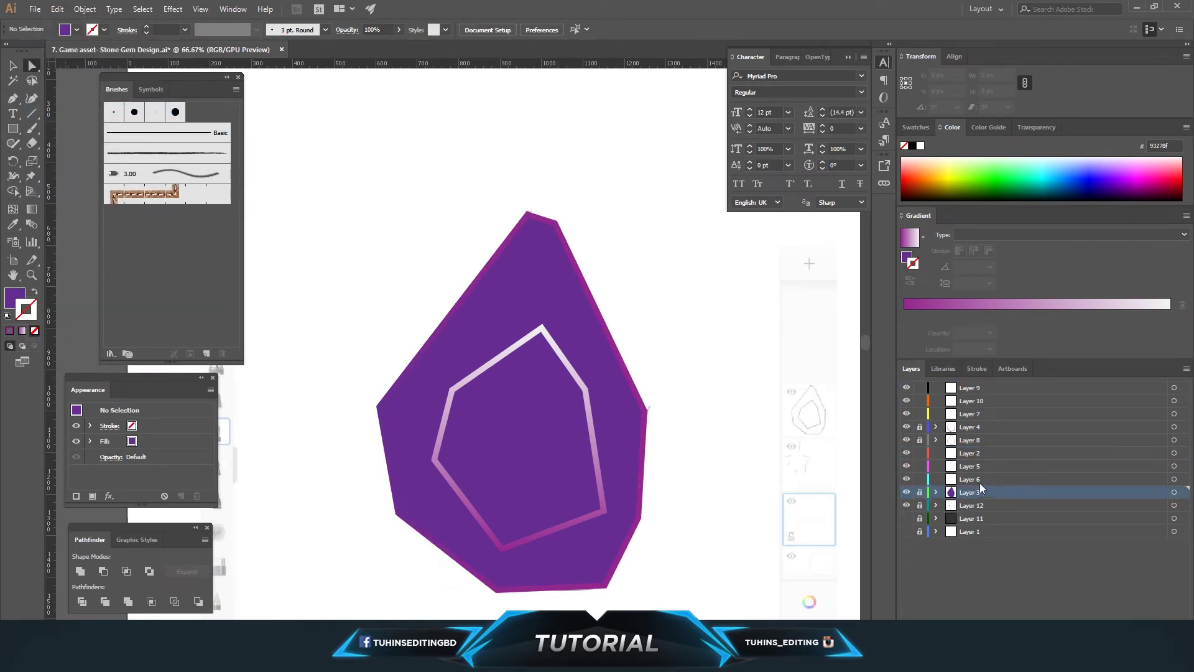
pyautogui.click(920, 492)
# Pen-trace the inner facet shape and fill it with the purple-to-magenta gradient swatch
pyautogui.press('p')
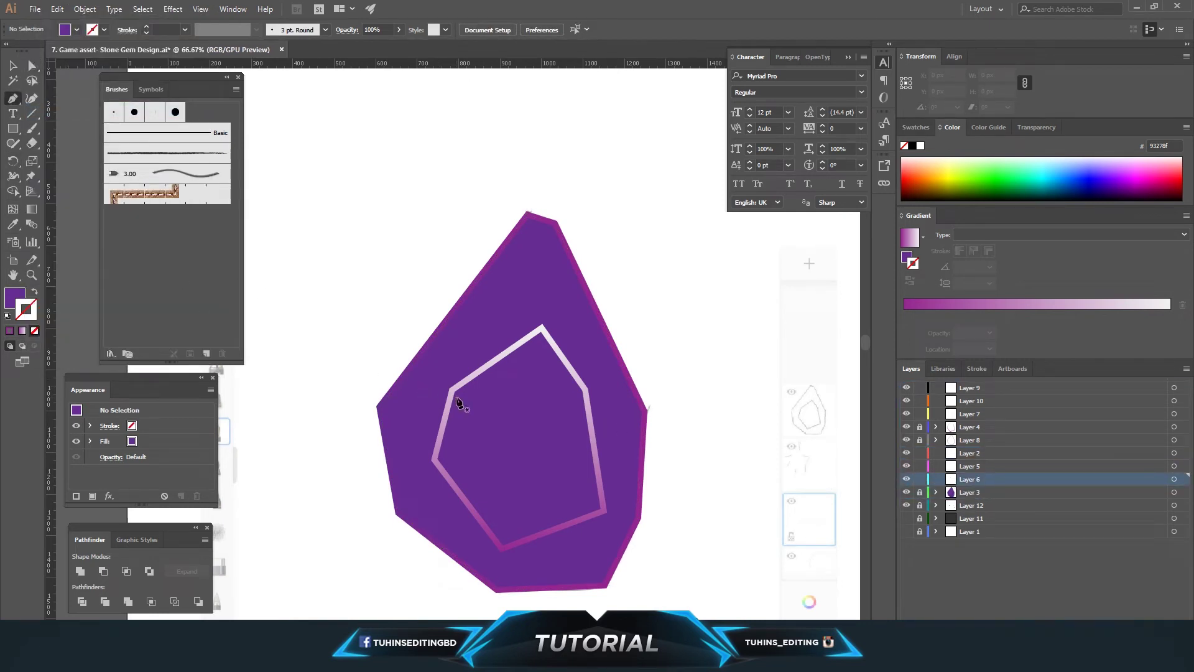
pyautogui.click(452, 392)
pyautogui.click(542, 328)
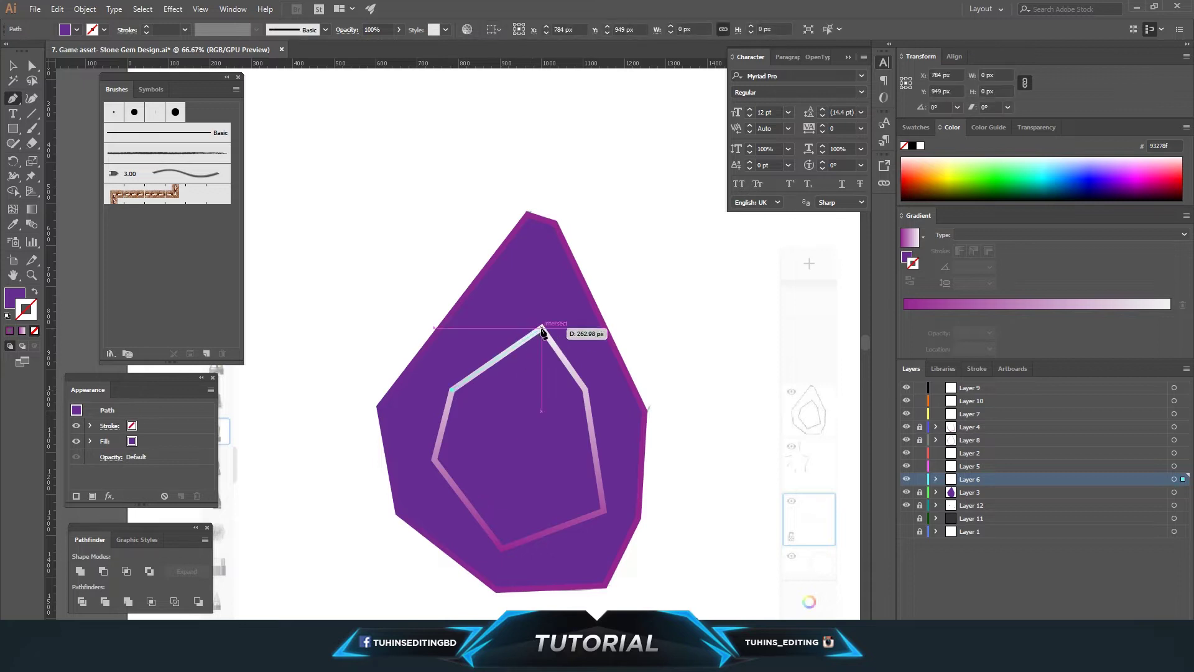
pyautogui.click(586, 390)
pyautogui.click(605, 510)
pyautogui.click(502, 548)
pyautogui.click(434, 461)
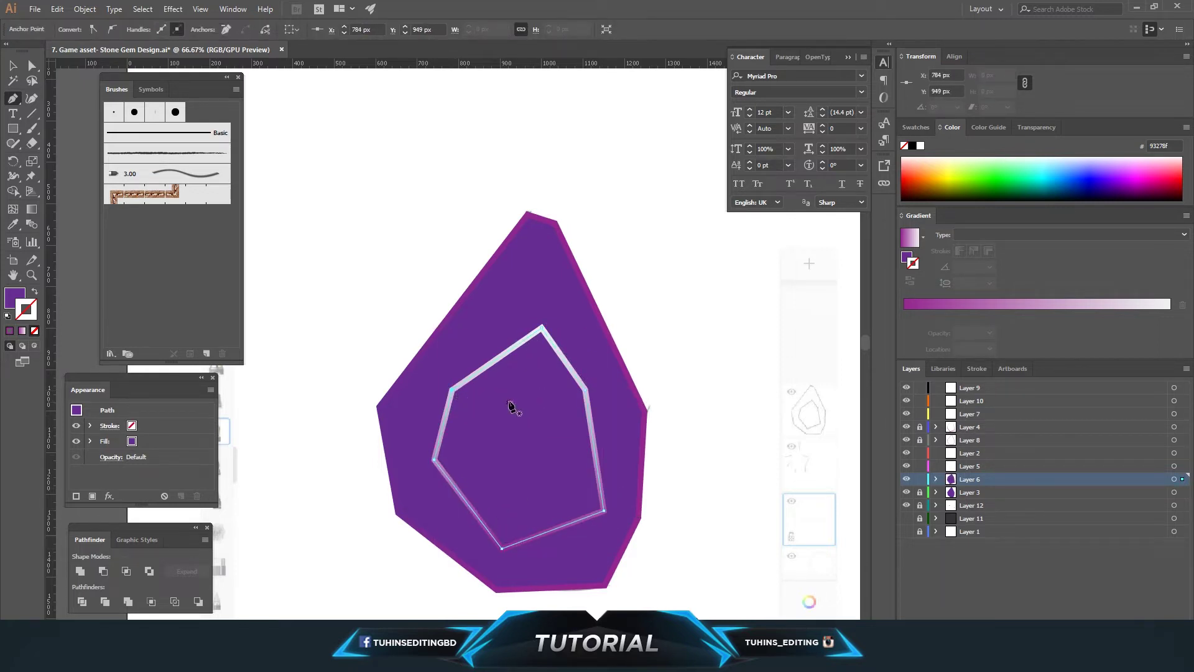
pyautogui.keyDown('ctrl'); pyautogui.click(520, 381); pyautogui.keyUp('ctrl')
pyautogui.click(76, 29)
pyautogui.click(104, 78)
pyautogui.click(707, 268)
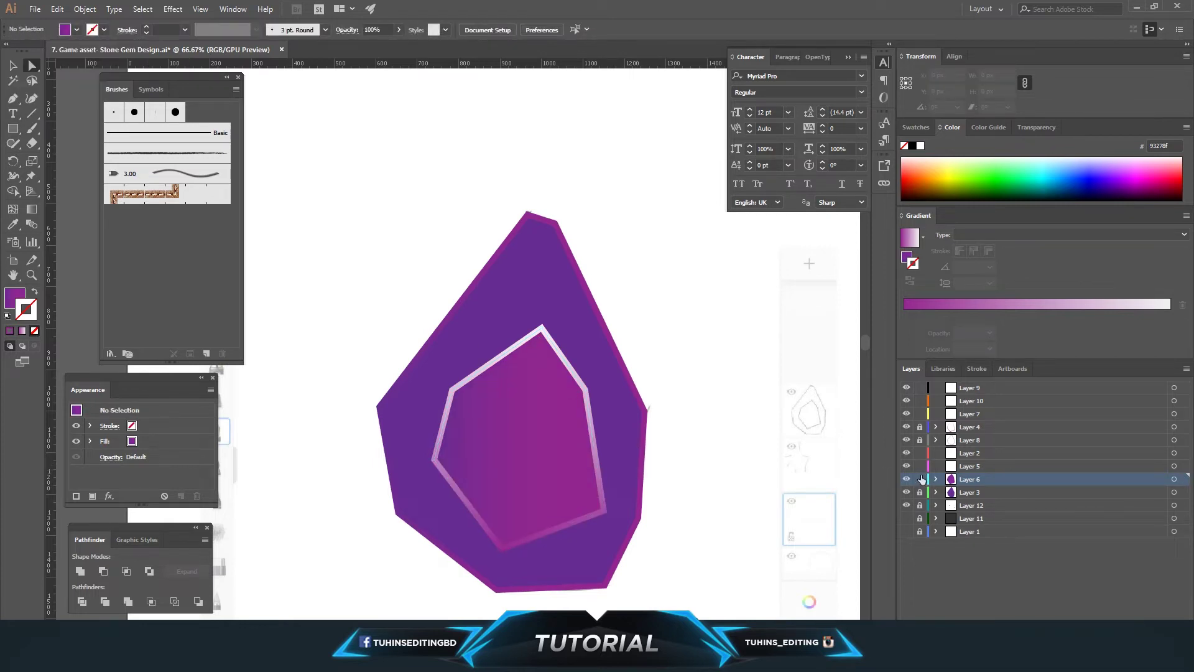
# Unlock Layer 4 and thin the inner gradient outline to 8 pt
pyautogui.click(920, 427)
pyautogui.click(1174, 427)
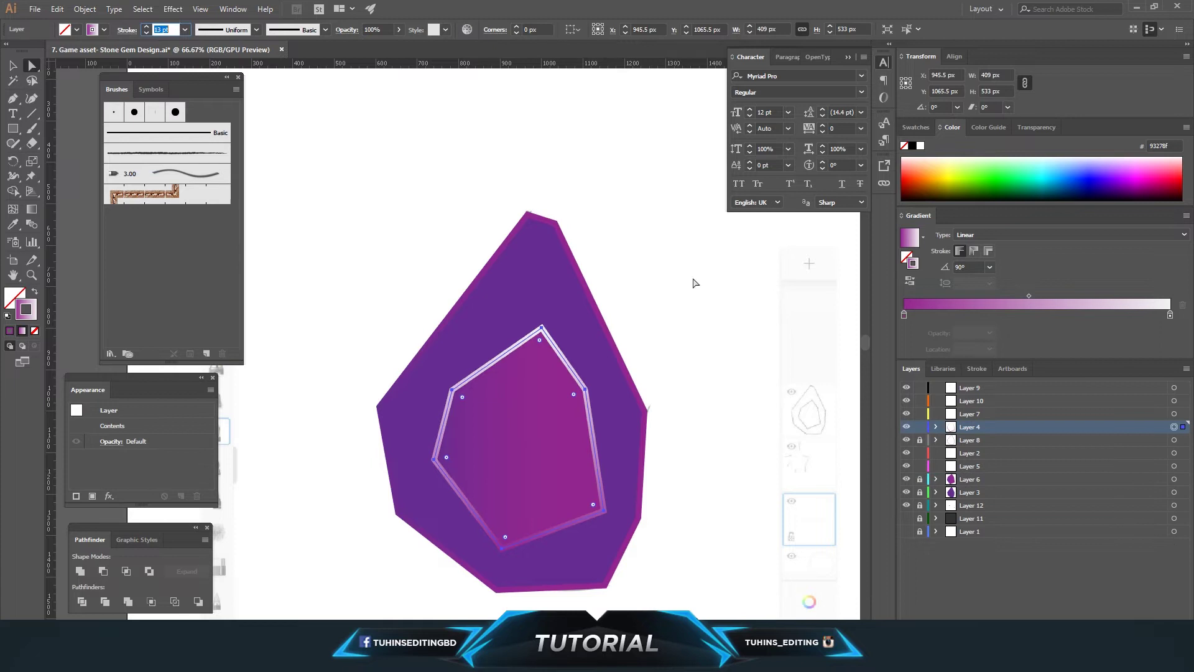
pyautogui.click(703, 290)
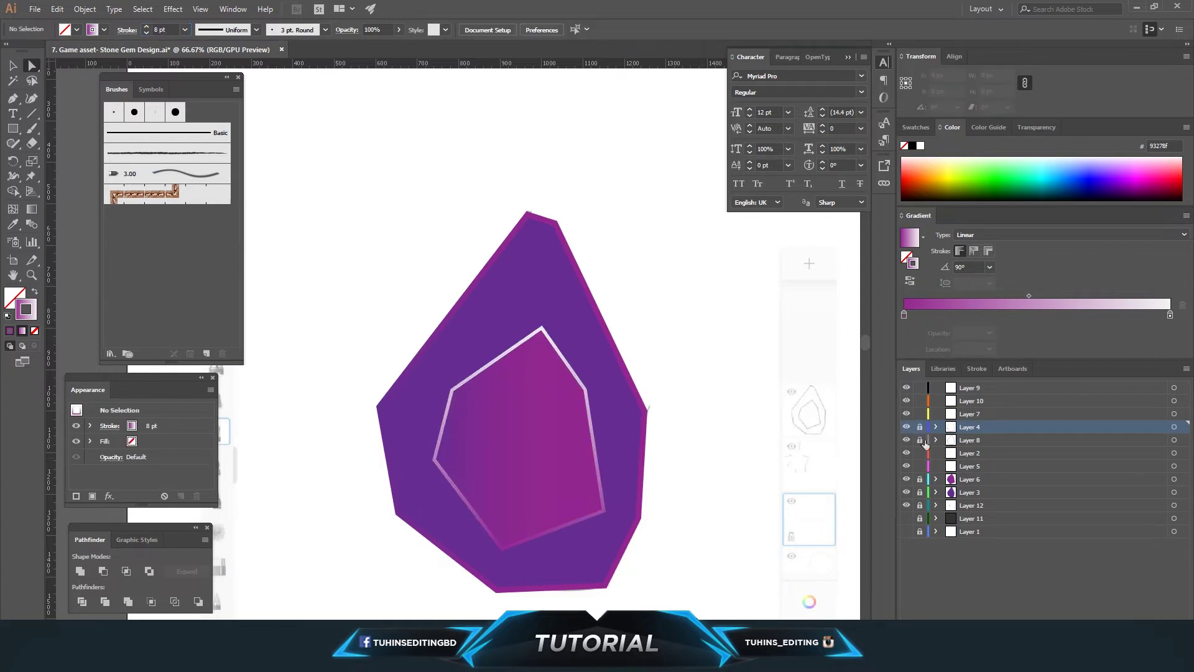
pyautogui.click(962, 468)
pyautogui.scroll(2, 856, 411)
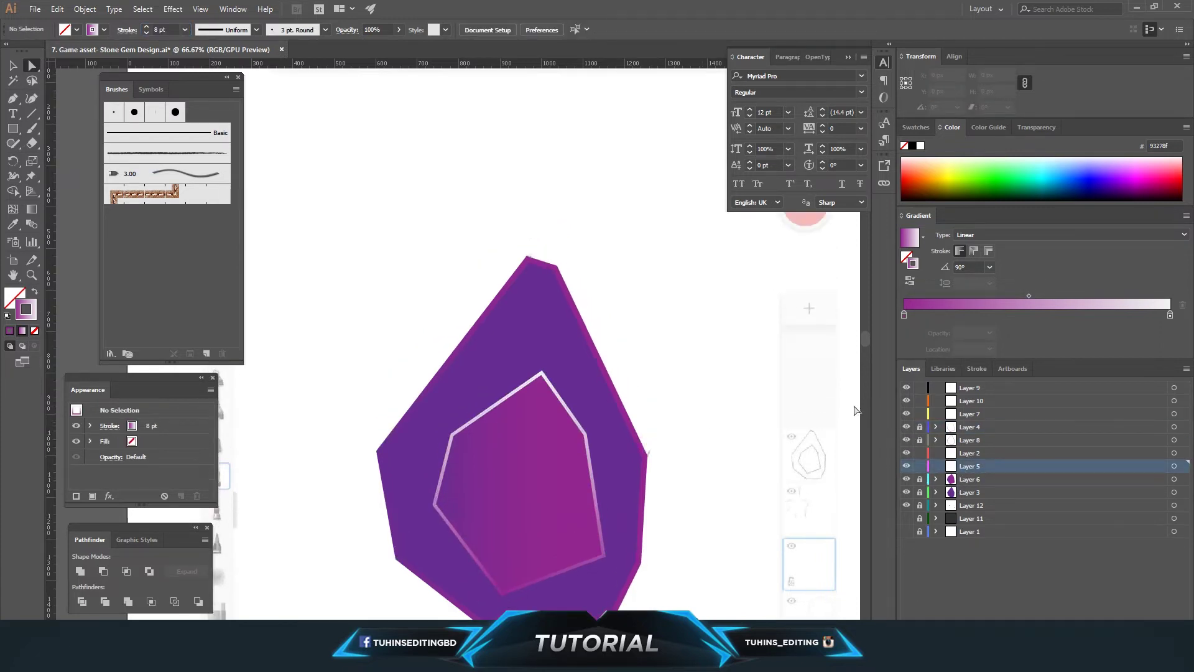
# Draw a narrow sliver facet down from the gem's top tip with the Pen tool
pyautogui.press('p')
pyautogui.click(527, 257)
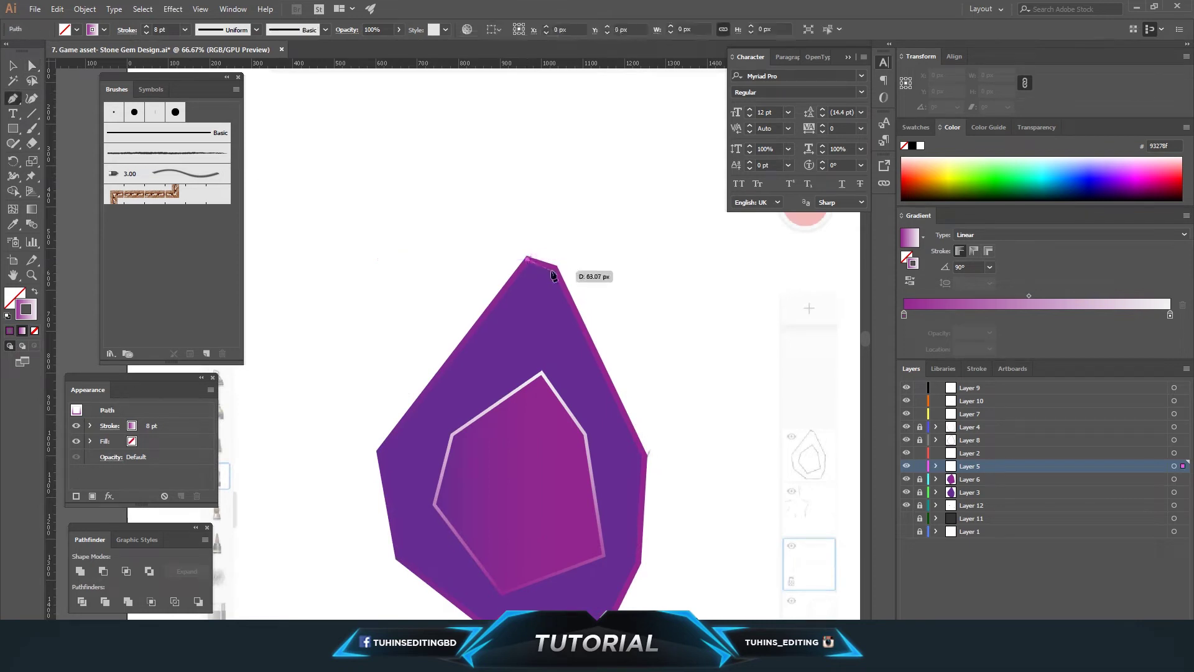
pyautogui.click(541, 373)
pyautogui.click(557, 267)
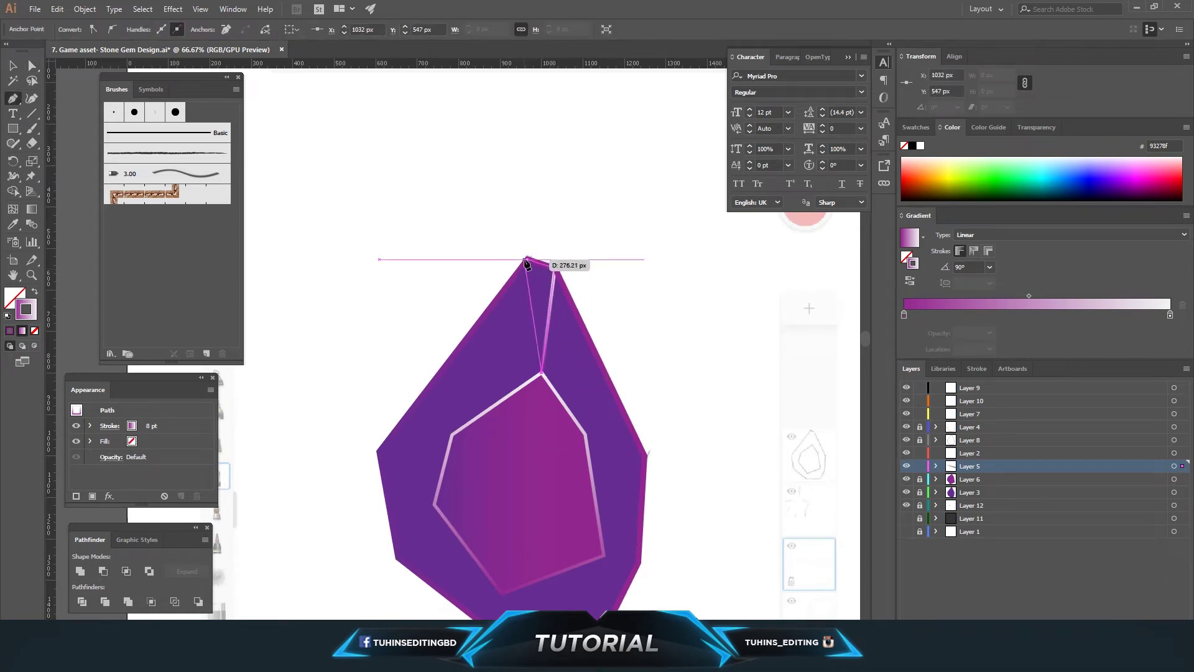
pyautogui.click(35, 292)
pyautogui.keyDown('ctrl'); pyautogui.click(541, 308); pyautogui.keyUp('ctrl')
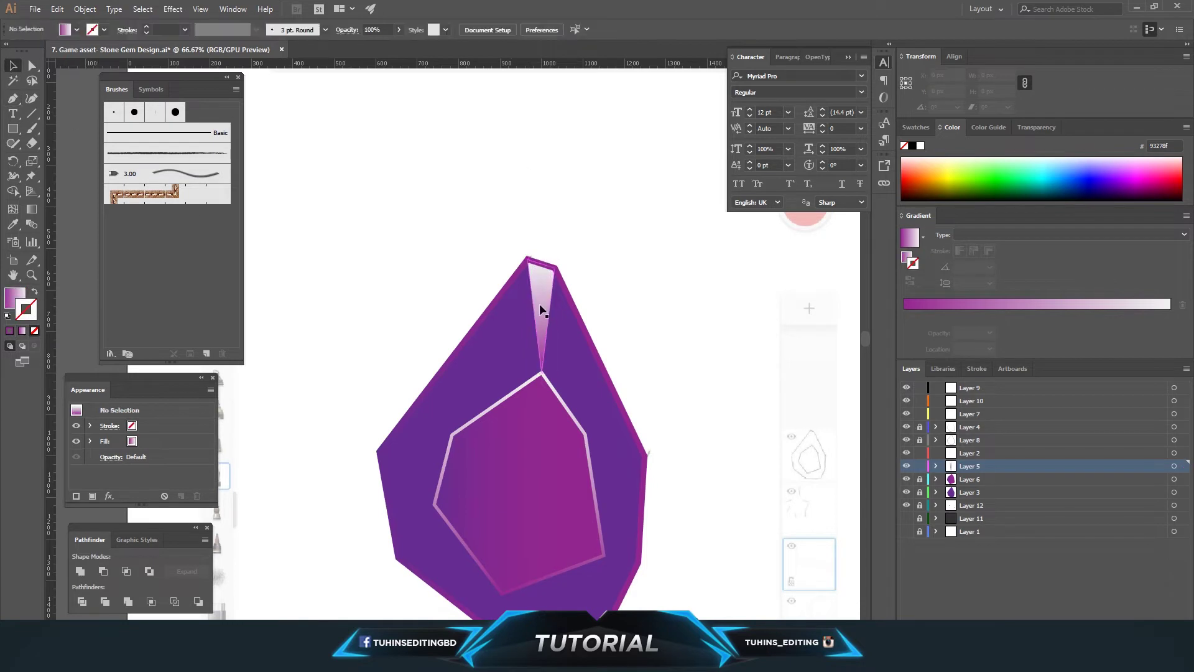
# Fill the sliver with the gem's sampled purple and remove its outline
pyautogui.click(69, 30)
pyautogui.click(106, 79)
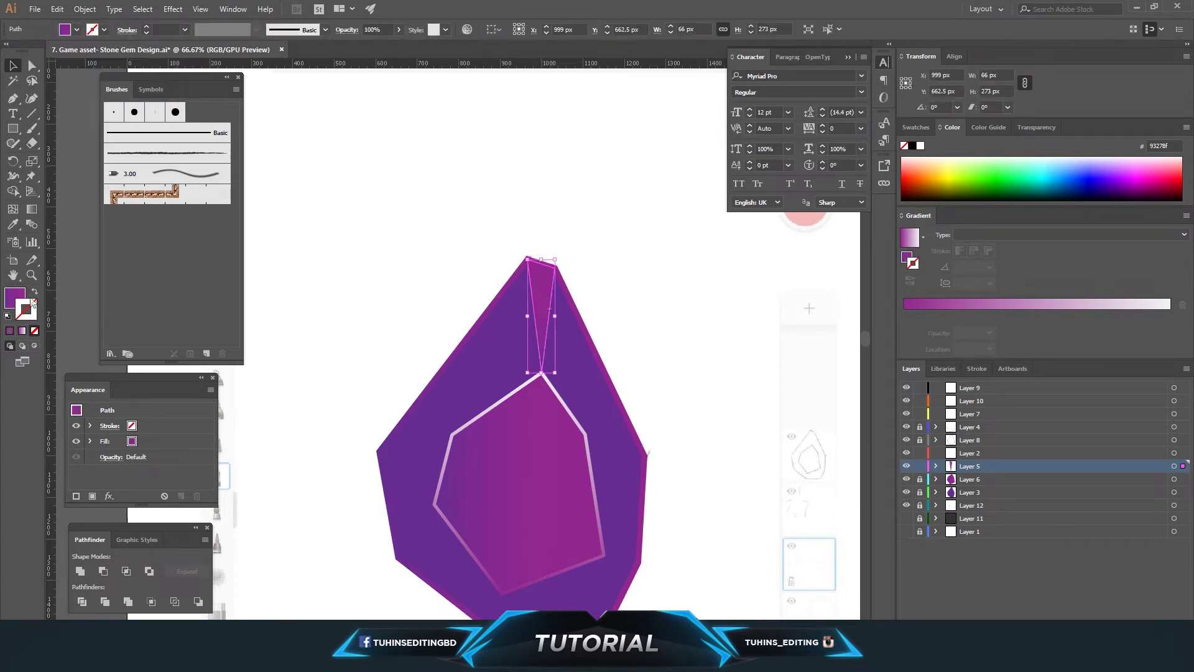
pyautogui.press('i')
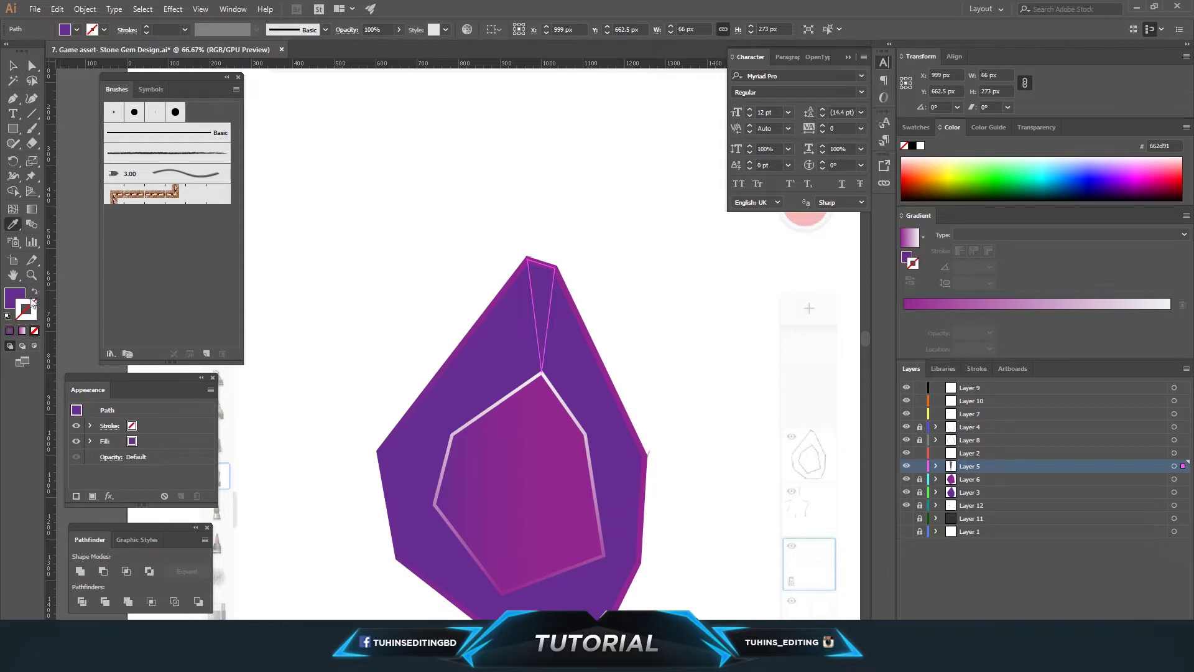
pyautogui.click(68, 29)
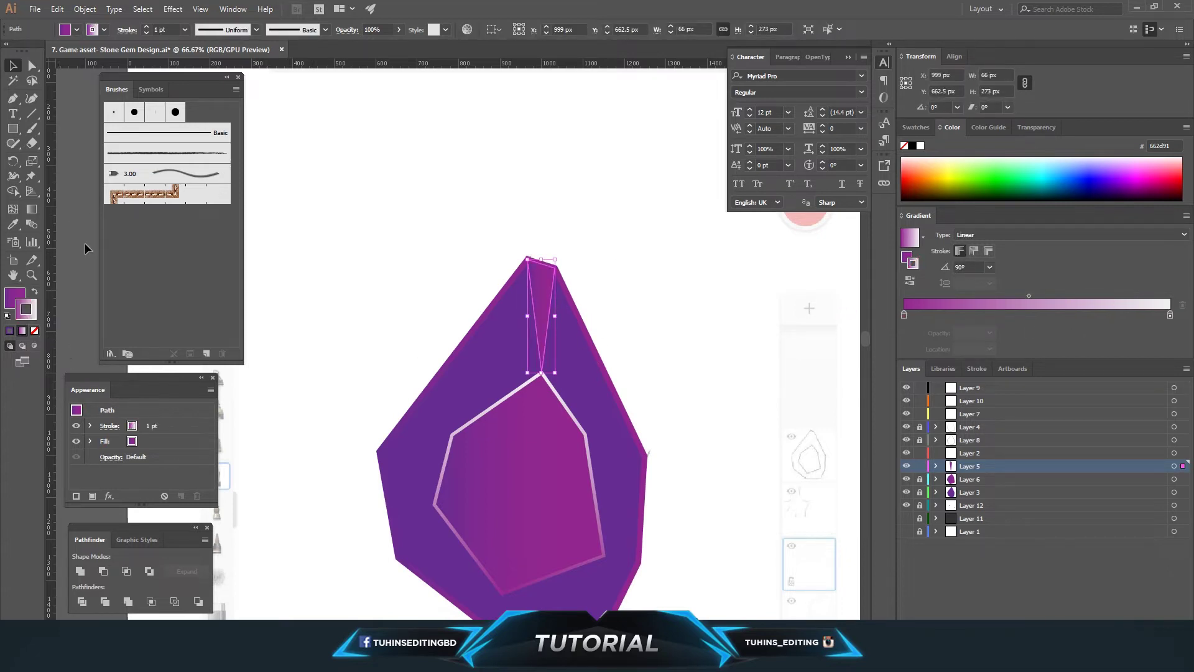
pyautogui.click(34, 294)
pyautogui.click(25, 296)
pyautogui.click(105, 30)
pyautogui.click(8, 50)
# Give the sliver a purple gradient with a light violet end stop and an adjusted midpoint
pyautogui.click(104, 79)
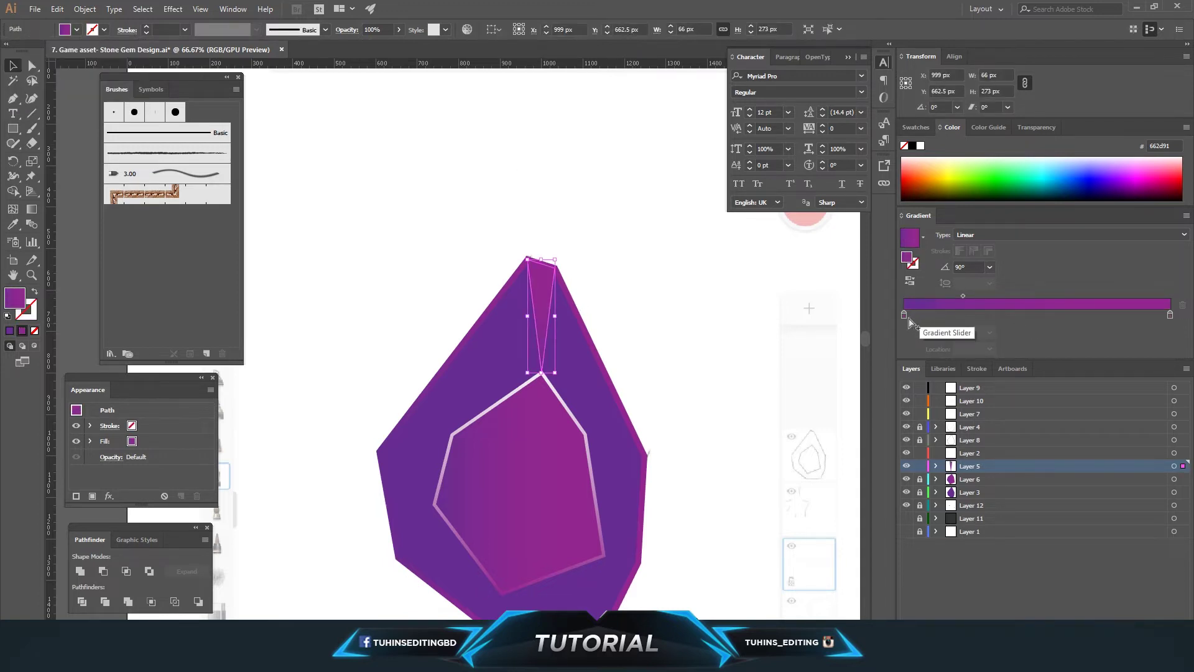
pyautogui.doubleClick(1170, 314)
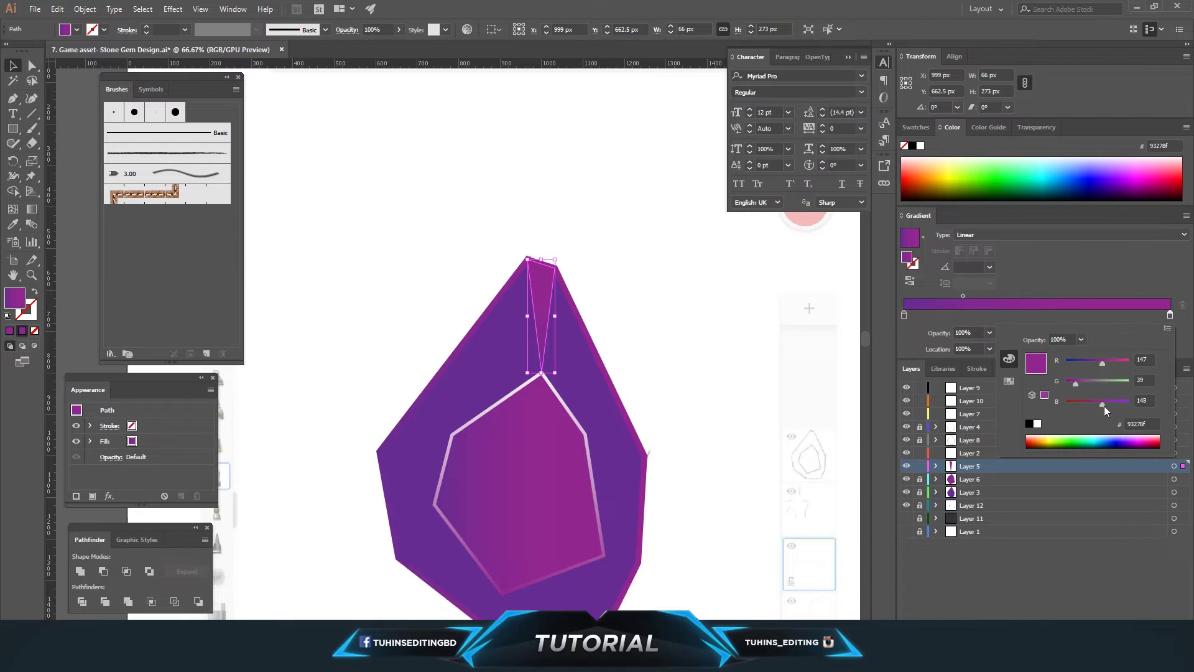
pyautogui.moveTo(1104, 406)
pyautogui.mouseDown()
pyautogui.moveTo(1115, 404)
pyautogui.moveTo(1089, 384)
pyautogui.mouseUp()
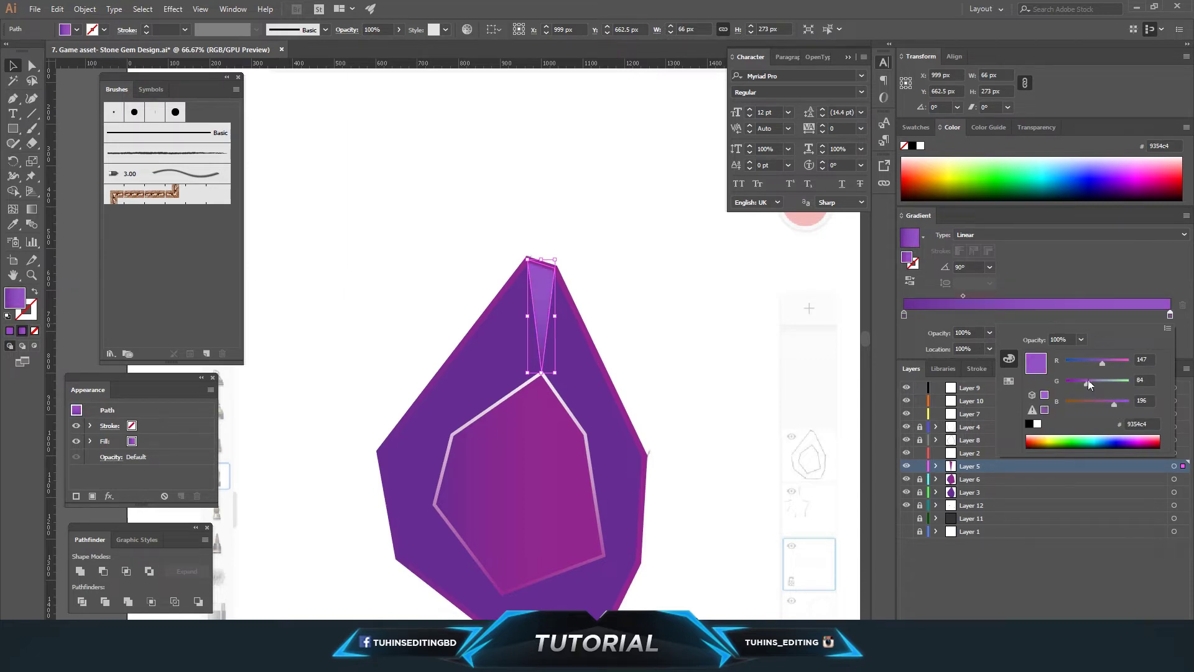
pyautogui.click(964, 296)
pyautogui.moveTo(963, 296); pyautogui.dragTo(1039, 297)
pyautogui.click(688, 259)
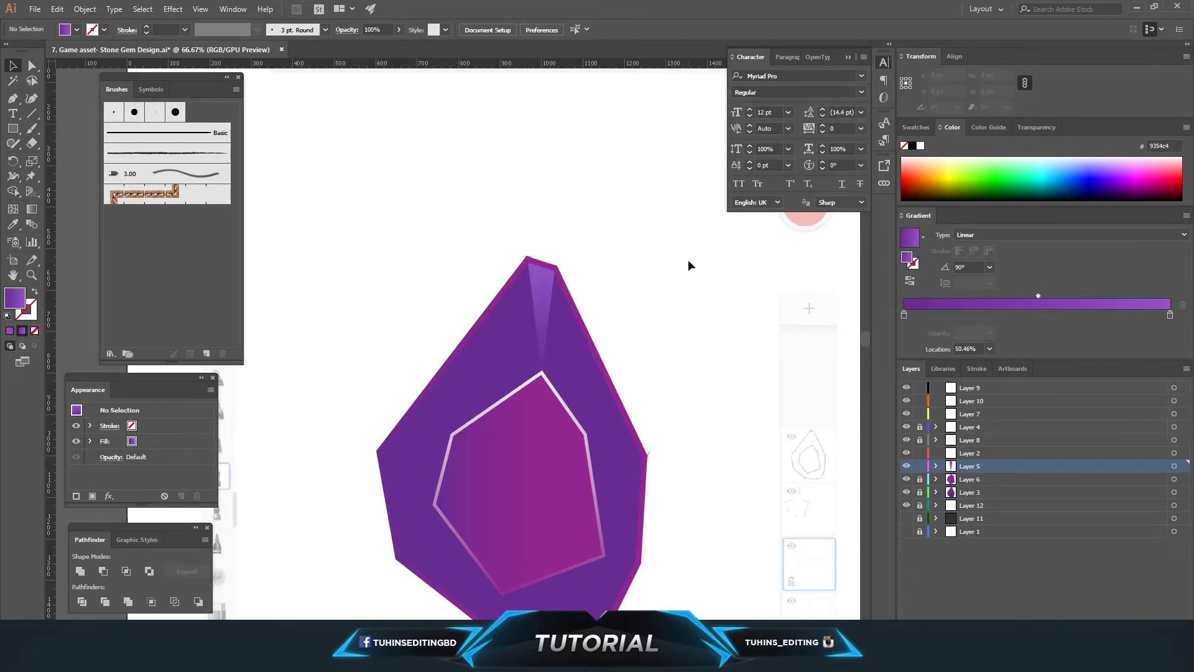
pyautogui.scroll(-2, 659, 280)
# Save, then draw the upper-right facet on Layer 2 from the top corner to the right edge
pyautogui.hotkey('ctrl', 's')
pyautogui.click(12, 98)
pyautogui.click(961, 453)
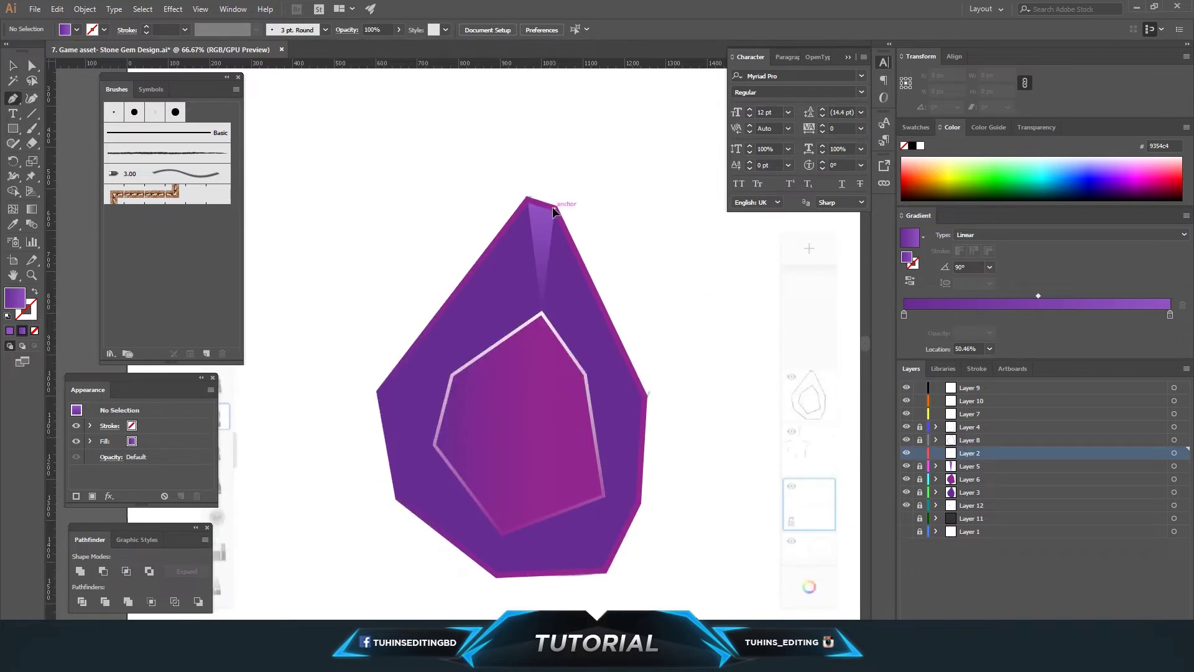
pyautogui.click(555, 207)
pyautogui.click(542, 313)
pyautogui.click(584, 375)
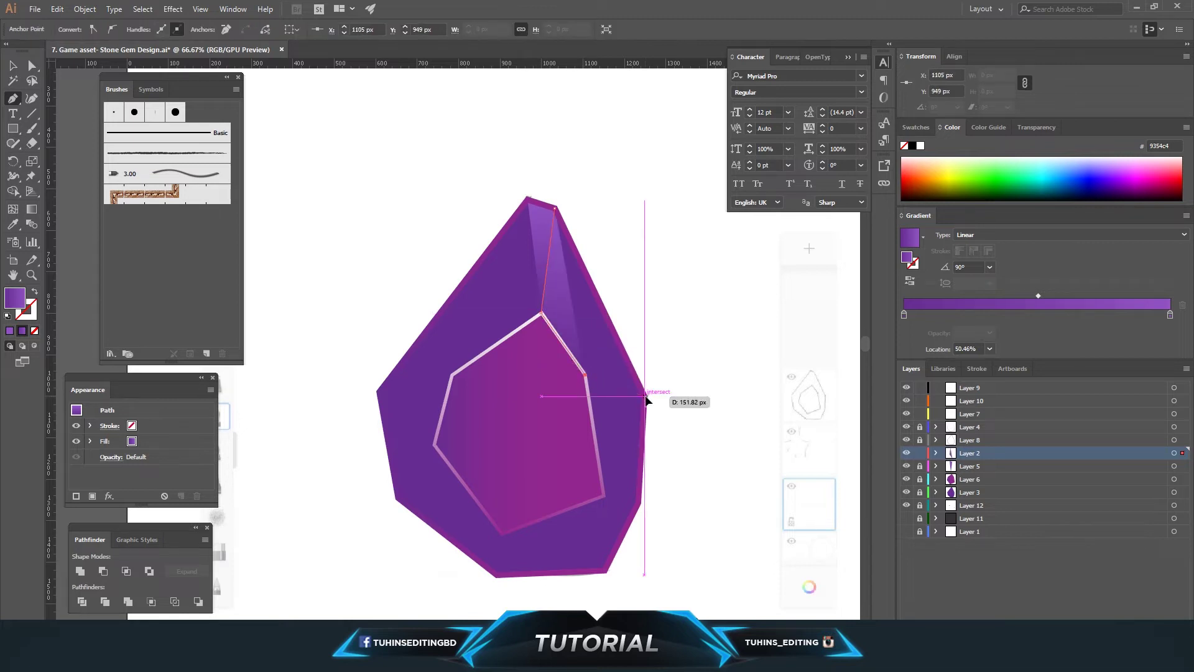
pyautogui.click(645, 396)
pyautogui.click(555, 207)
pyautogui.hotkey('ctrl', 'shift', 'a')
# Reposition the right facet's gradient stops to darken it, moving the end stop near the far end
pyautogui.click(579, 299)
pyautogui.moveTo(1170, 315); pyautogui.dragTo(1084, 315)
pyautogui.moveTo(907, 314)
pyautogui.mouseDown()
pyautogui.moveTo(984, 314)
pyautogui.moveTo(881, 319)
pyautogui.mouseUp()
pyautogui.moveTo(1084, 314); pyautogui.dragTo(1158, 315)
pyautogui.doubleClick(1169, 315)
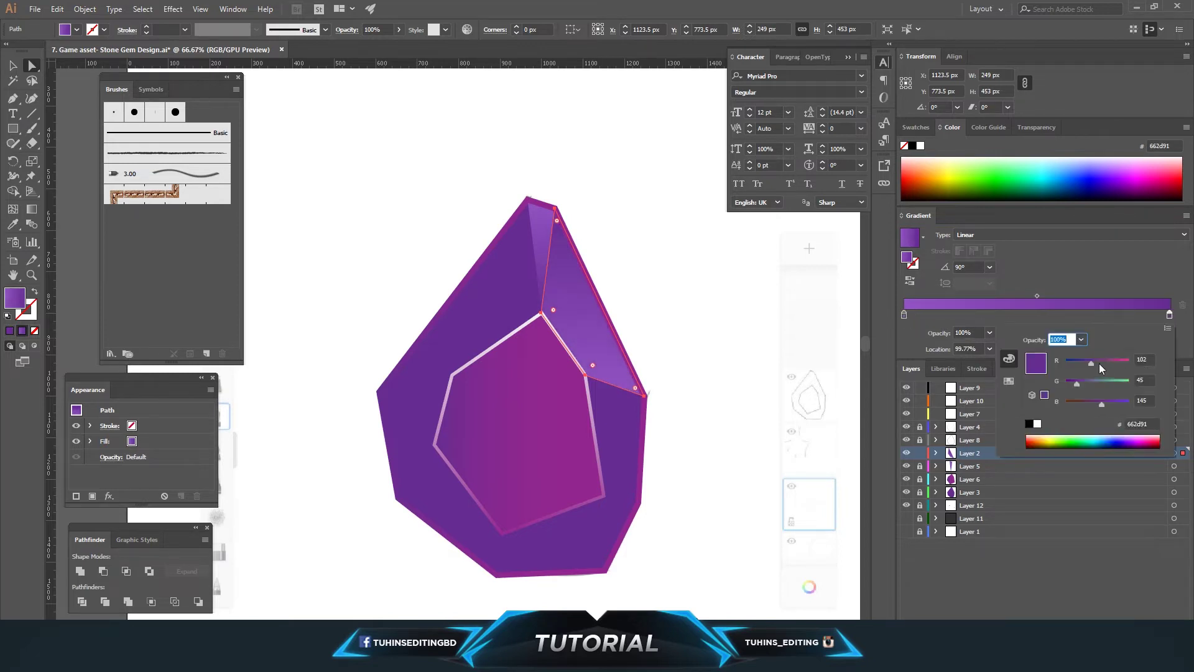
pyautogui.click(675, 258)
pyautogui.scroll(-2, 634, 272)
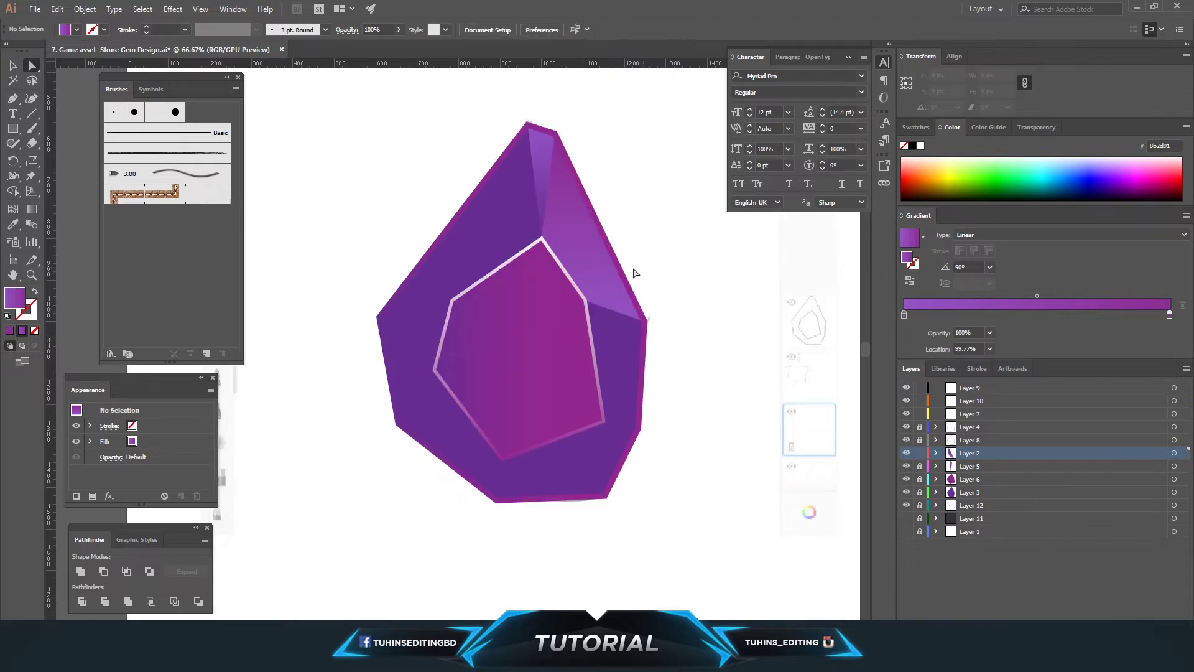
pyautogui.click(970, 463)
pyautogui.hotkey('ctrl', 'l')
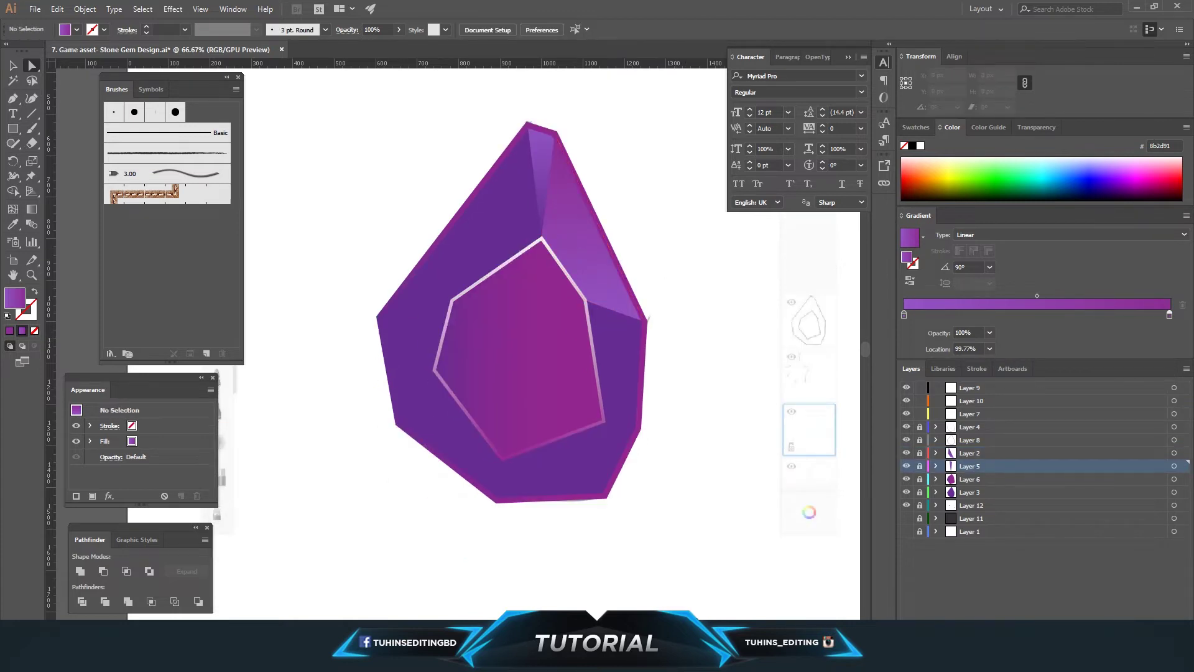
# Draw the lower-right facet between the central facet's edge and the gem's right edge
pyautogui.click(11, 100)
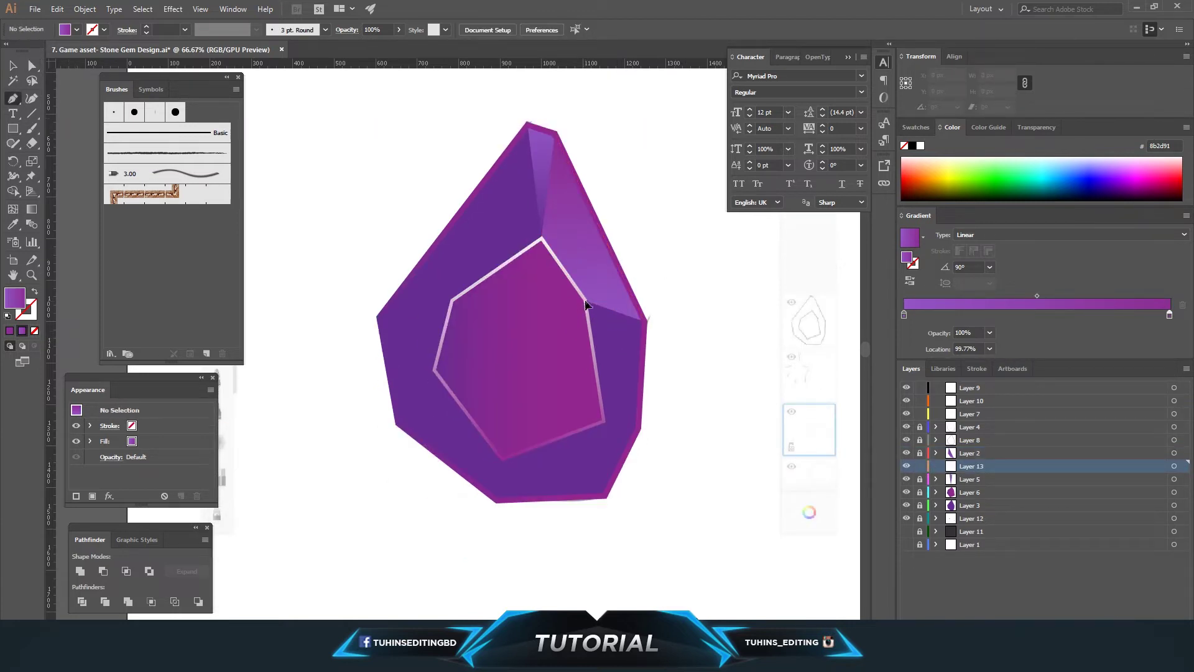
pyautogui.click(585, 303)
pyautogui.click(604, 421)
pyautogui.click(639, 427)
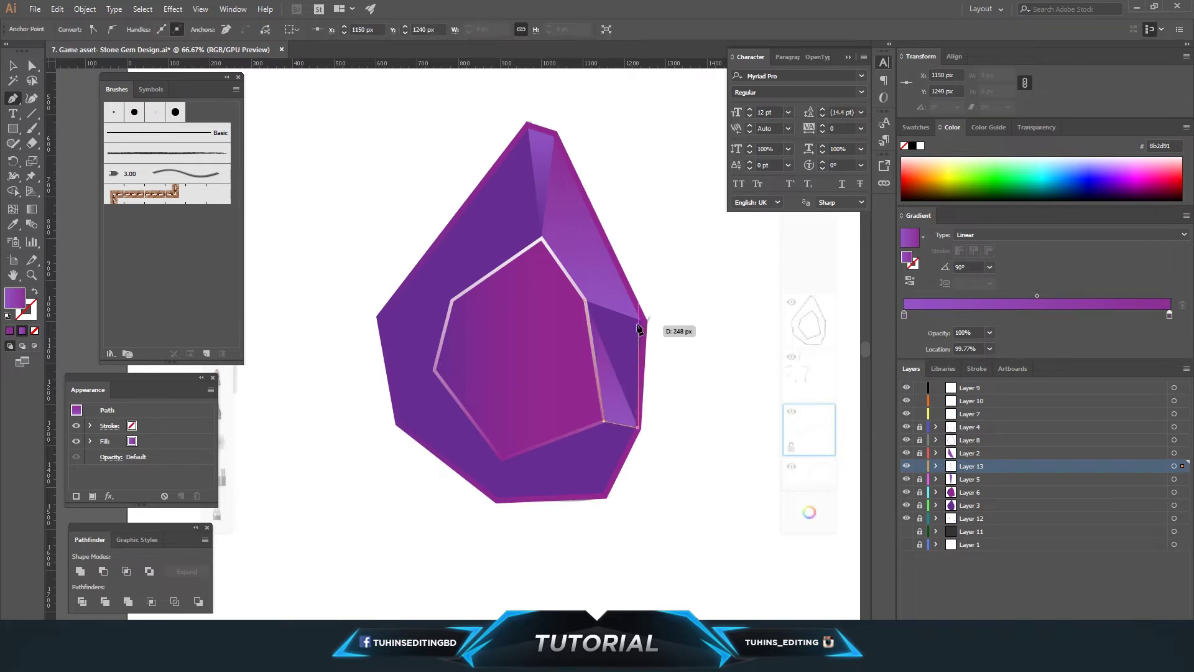
pyautogui.click(645, 319)
pyautogui.click(585, 303)
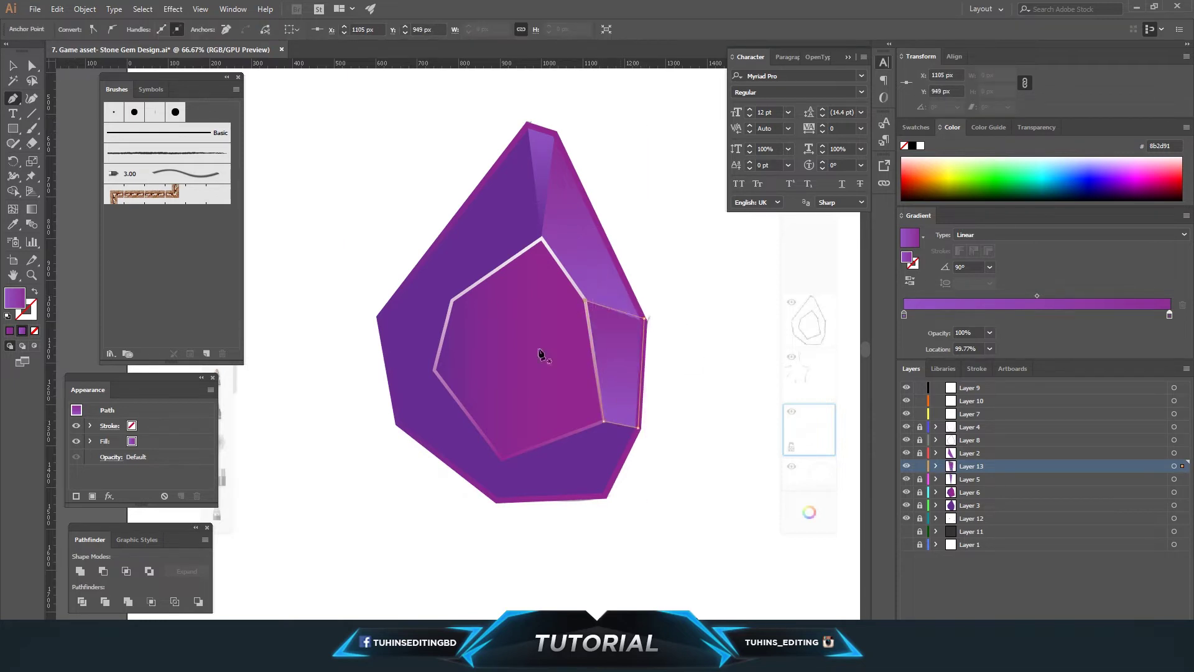
pyautogui.press('a')
# Set the right facet's gradient angle to 135°
pyautogui.click(634, 386)
pyautogui.click(990, 267)
pyautogui.click(1005, 464)
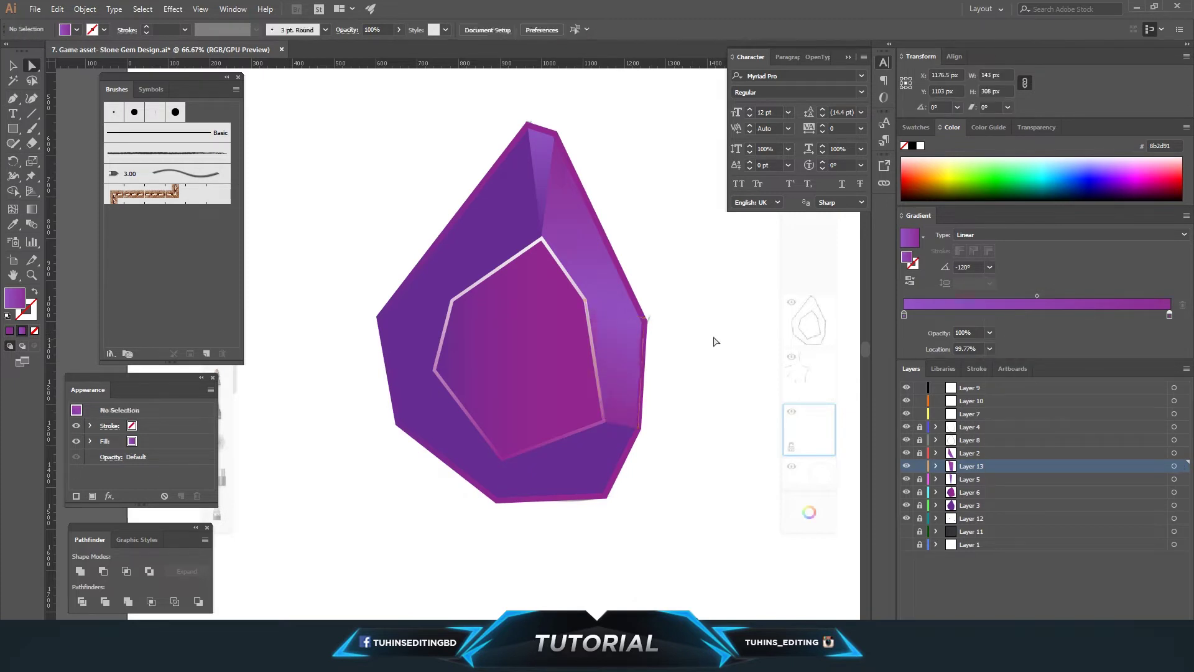
pyautogui.click(990, 267)
pyautogui.click(1004, 307)
pyautogui.click(734, 320)
pyautogui.scroll(-2, 725, 334)
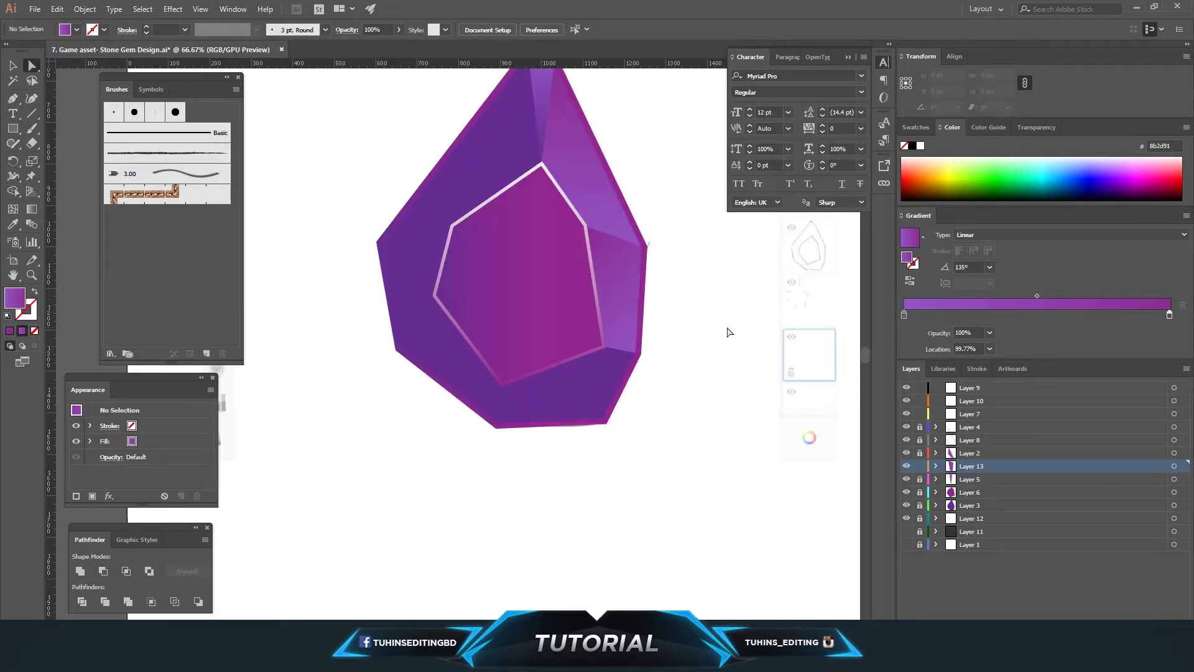
pyautogui.scroll(1, 765, 408)
pyautogui.hotkey('ctrl', 'l')
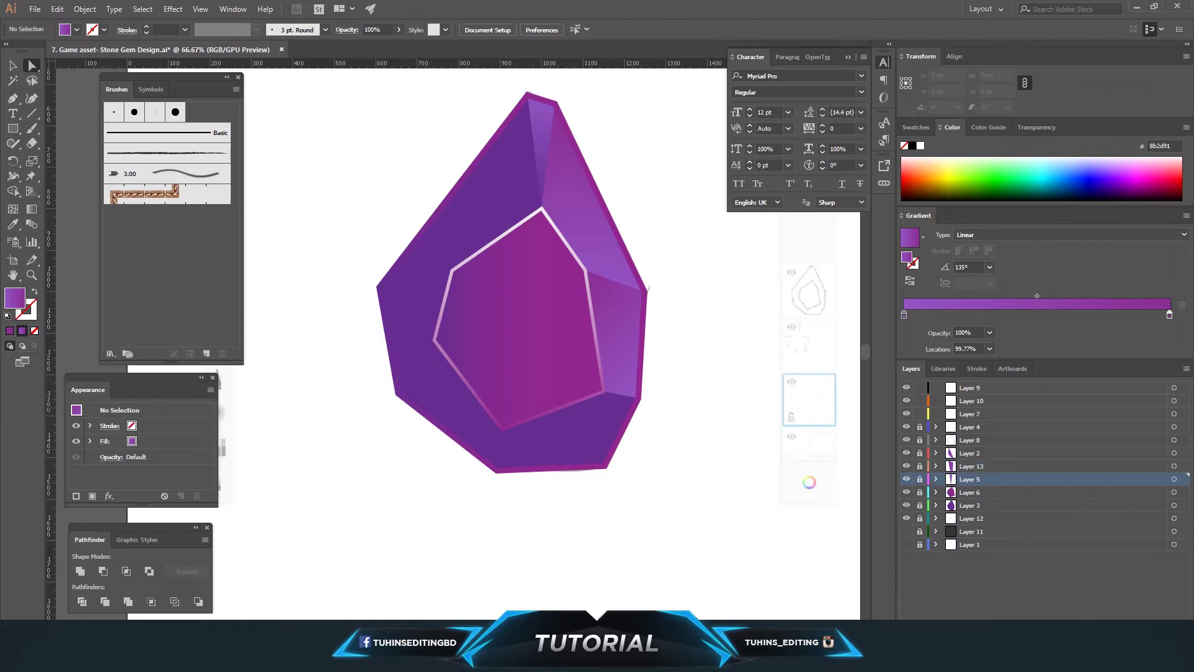
pyautogui.press('p')
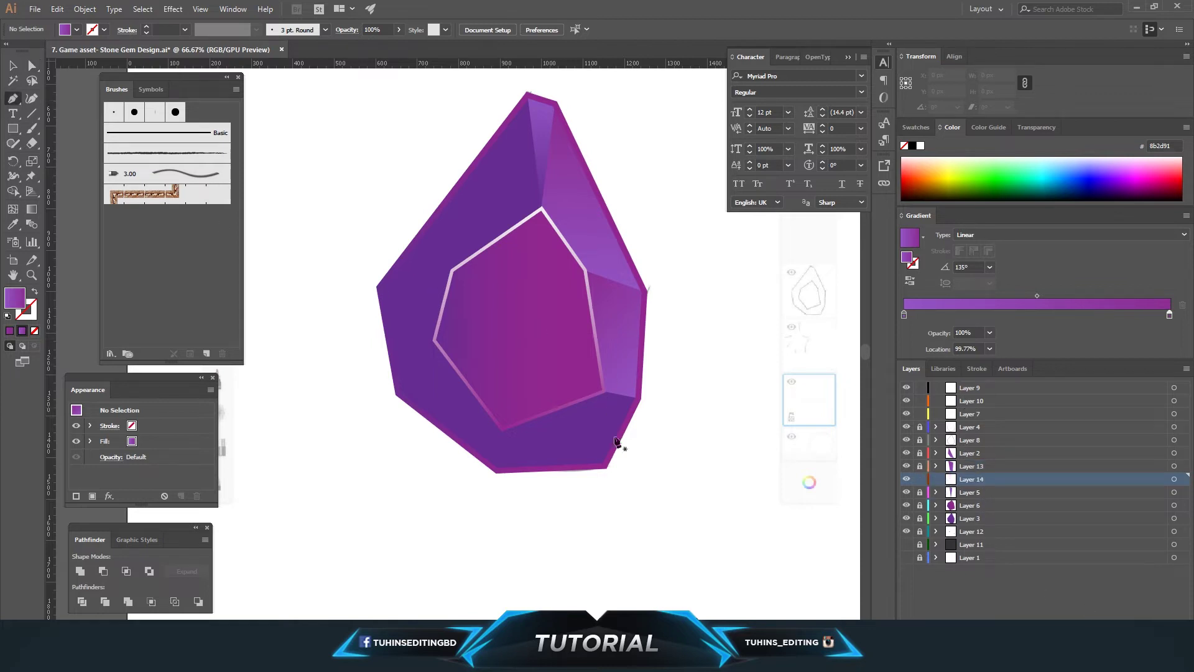
# Draw the bottom facet along the gem's lower edge beneath the central facet
pyautogui.click(502, 429)
pyautogui.click(602, 391)
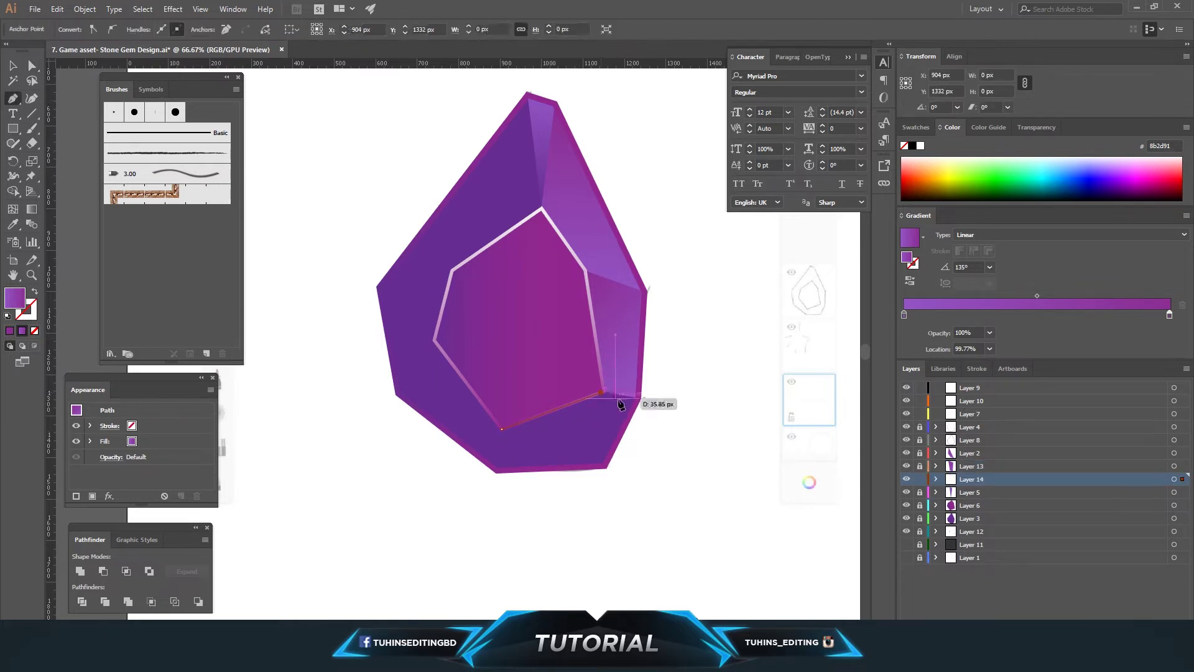
pyautogui.click(639, 397)
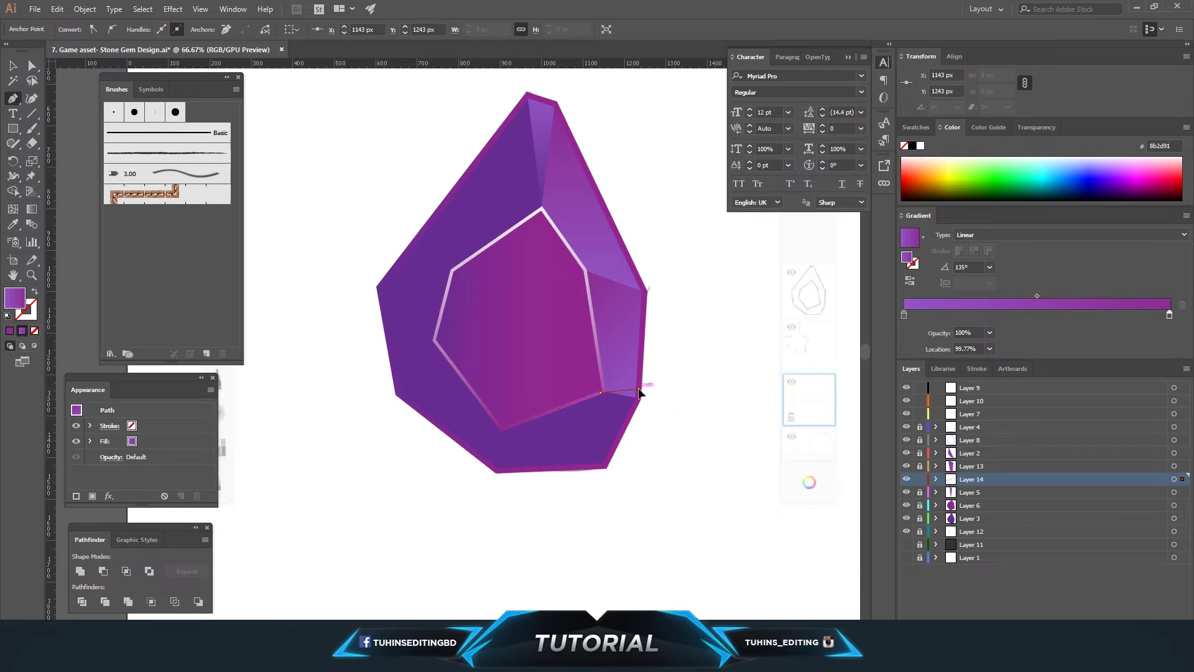
pyautogui.click(605, 465)
pyautogui.click(496, 471)
pyautogui.click(502, 429)
pyautogui.press('a')
pyautogui.press('v')
# Raise the left gradient stop's red to make the bottom facet magenta b754ec
pyautogui.click(1058, 304)
pyautogui.moveTo(1058, 314); pyautogui.dragTo(857, 374)
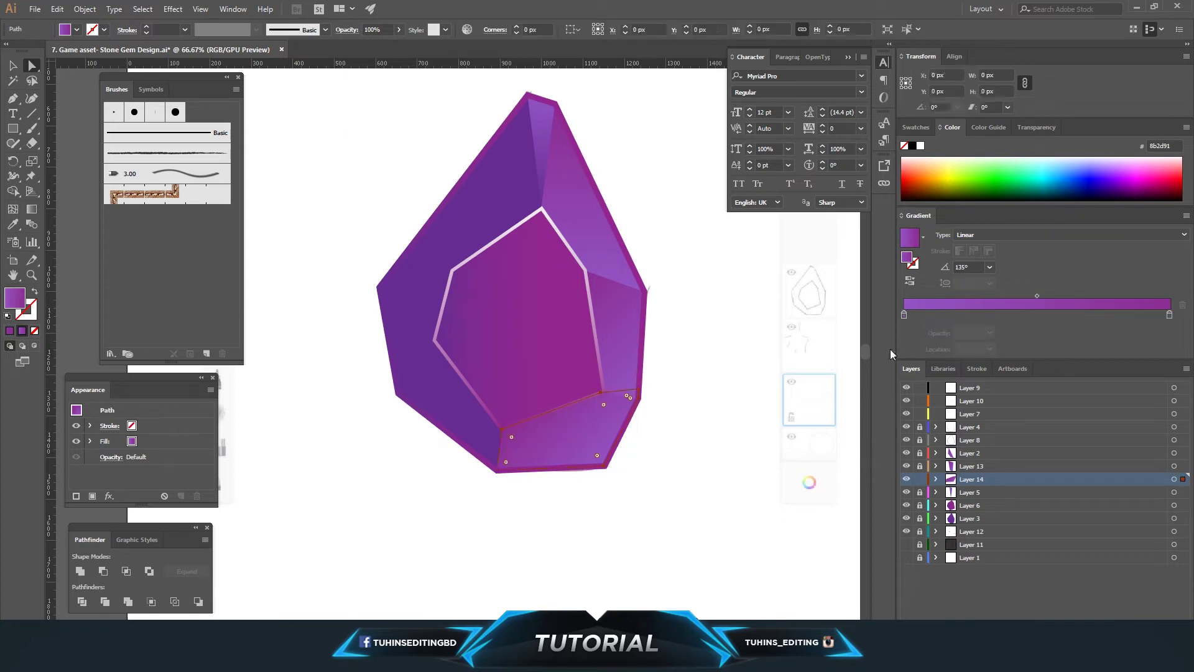
pyautogui.doubleClick(904, 314)
pyautogui.moveTo(1099, 364); pyautogui.dragTo(1121, 363)
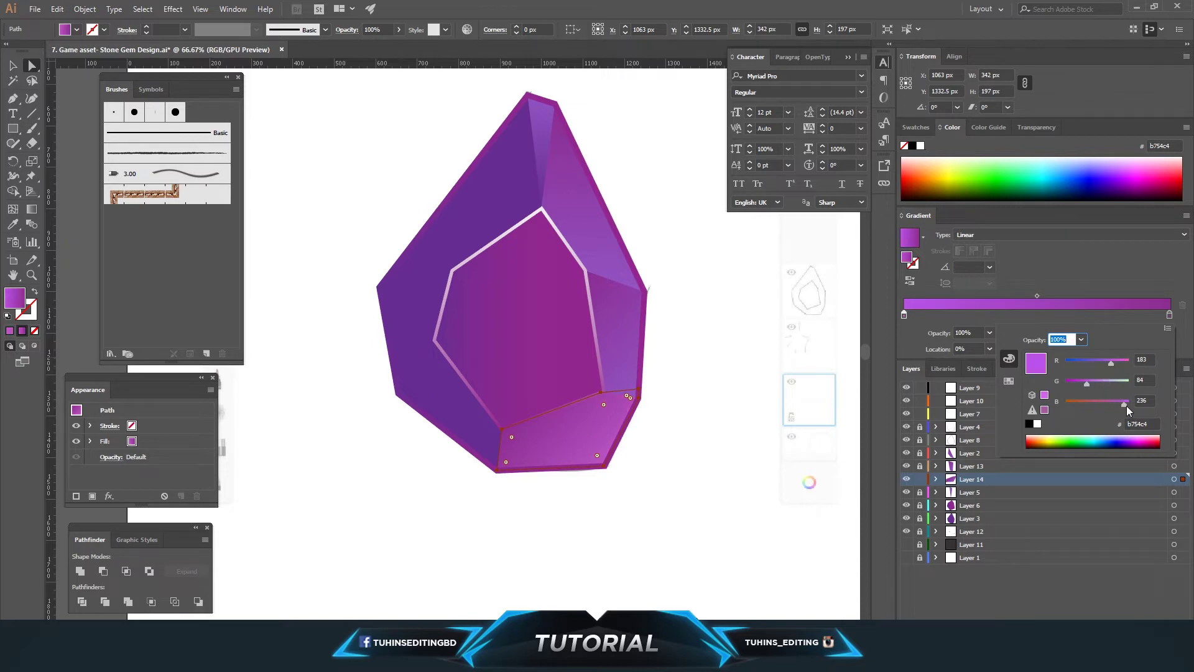
pyautogui.click(765, 458)
pyautogui.scroll(2, 745, 438)
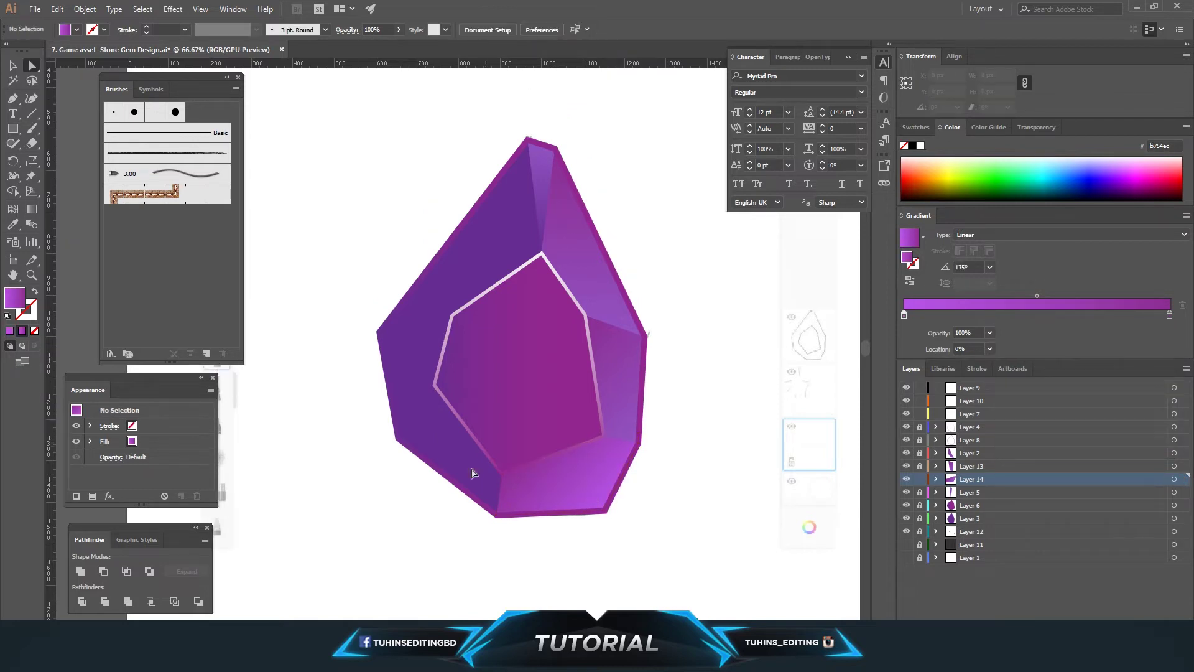
# Unlock Layer 13 and draw the lower-left facet beside the central facet
pyautogui.click(982, 467)
pyautogui.click(920, 466)
pyautogui.click(433, 387)
pyautogui.click(397, 437)
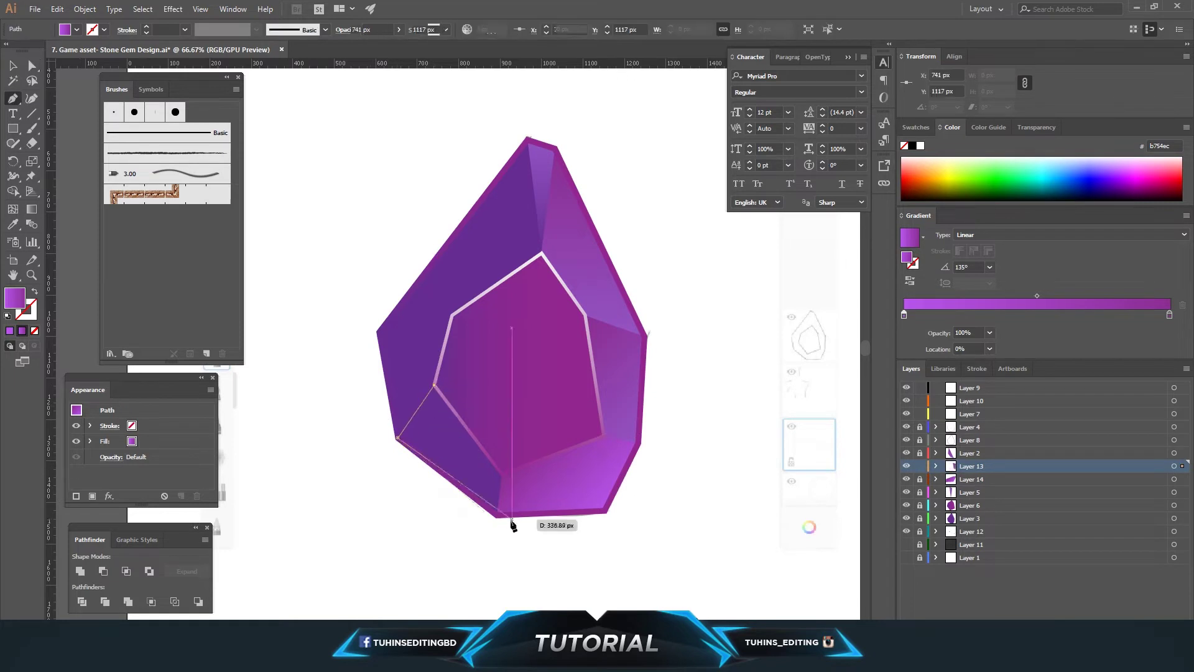
pyautogui.click(496, 515)
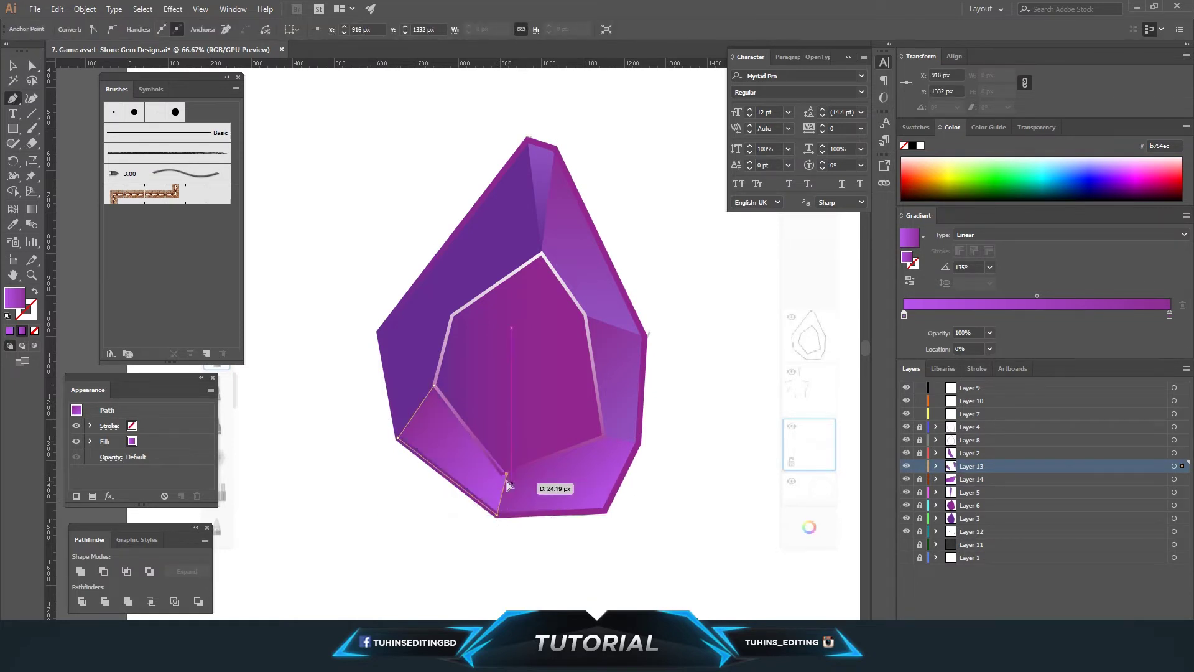
pyautogui.click(501, 474)
pyautogui.click(434, 387)
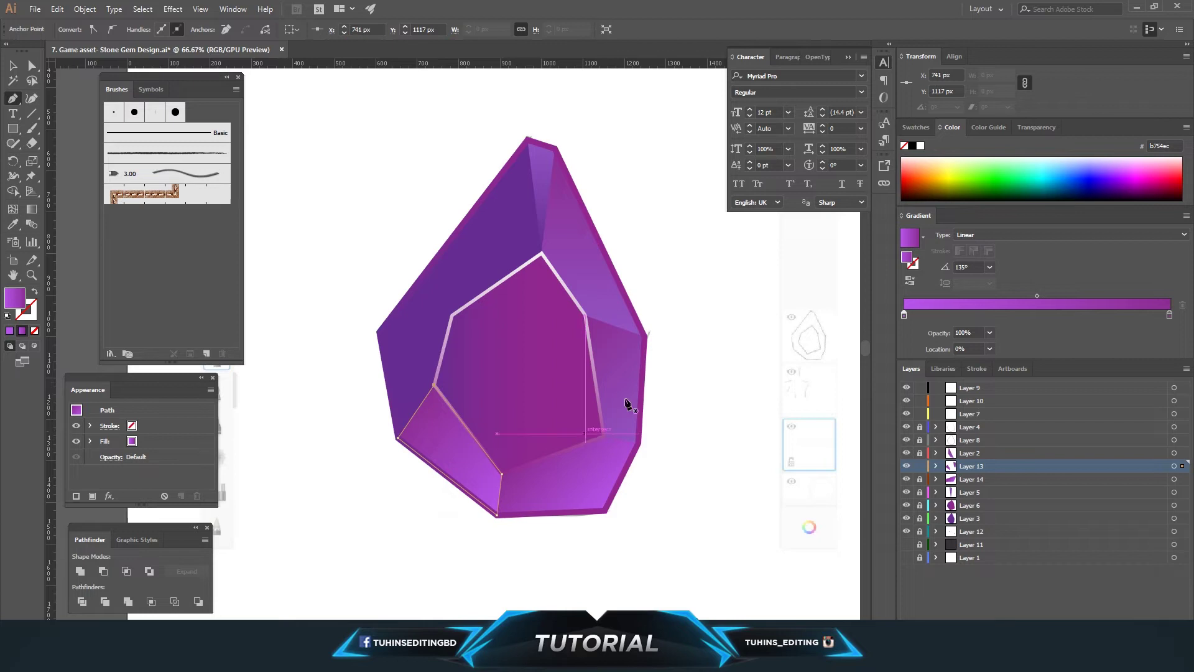
# Fill the lower-left facet with purple sampled from the artwork using the Eyedropper
pyautogui.press('i')
pyautogui.click(588, 270)
pyautogui.press('a')
pyautogui.click(375, 157)
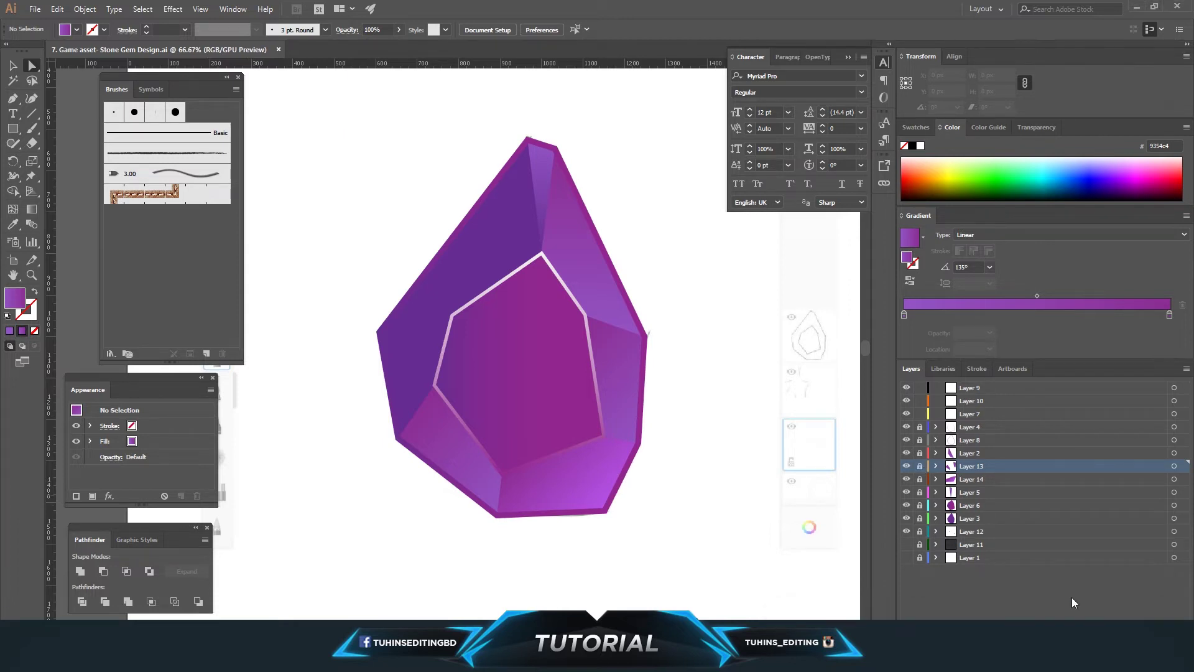
# Unlock Layer 14 and draw the narrow left facet from the lower-left corner to the left point
pyautogui.click(920, 479)
pyautogui.click(957, 480)
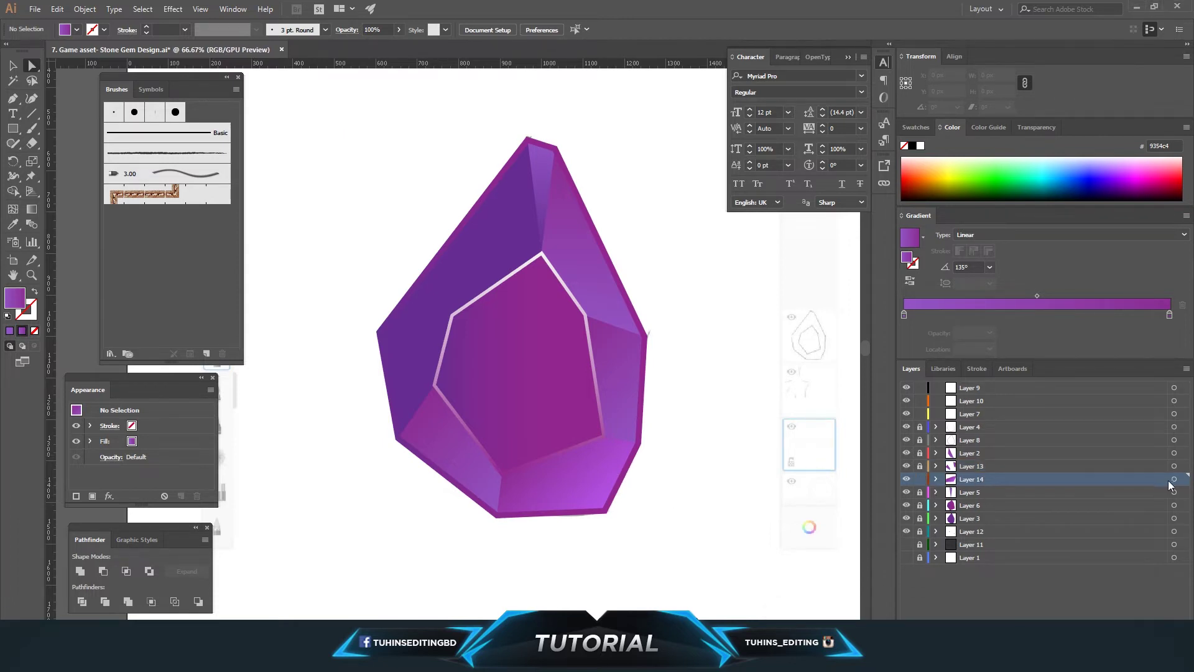
pyautogui.click(1174, 479)
pyautogui.press('p')
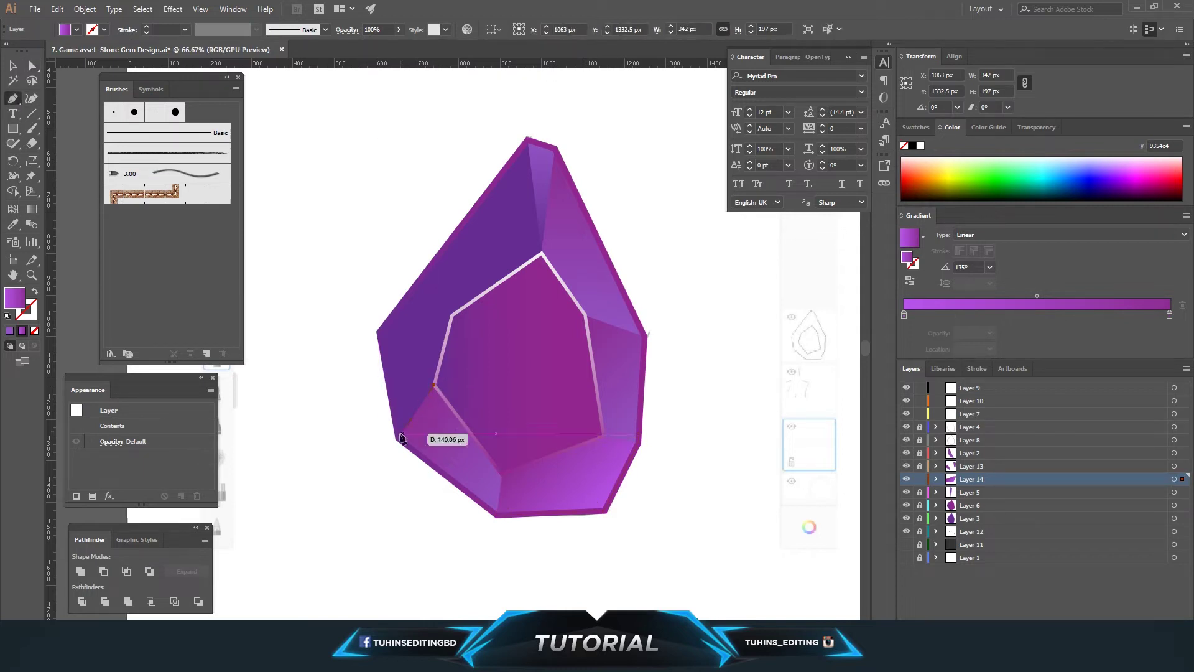
pyautogui.click(398, 438)
pyautogui.click(379, 331)
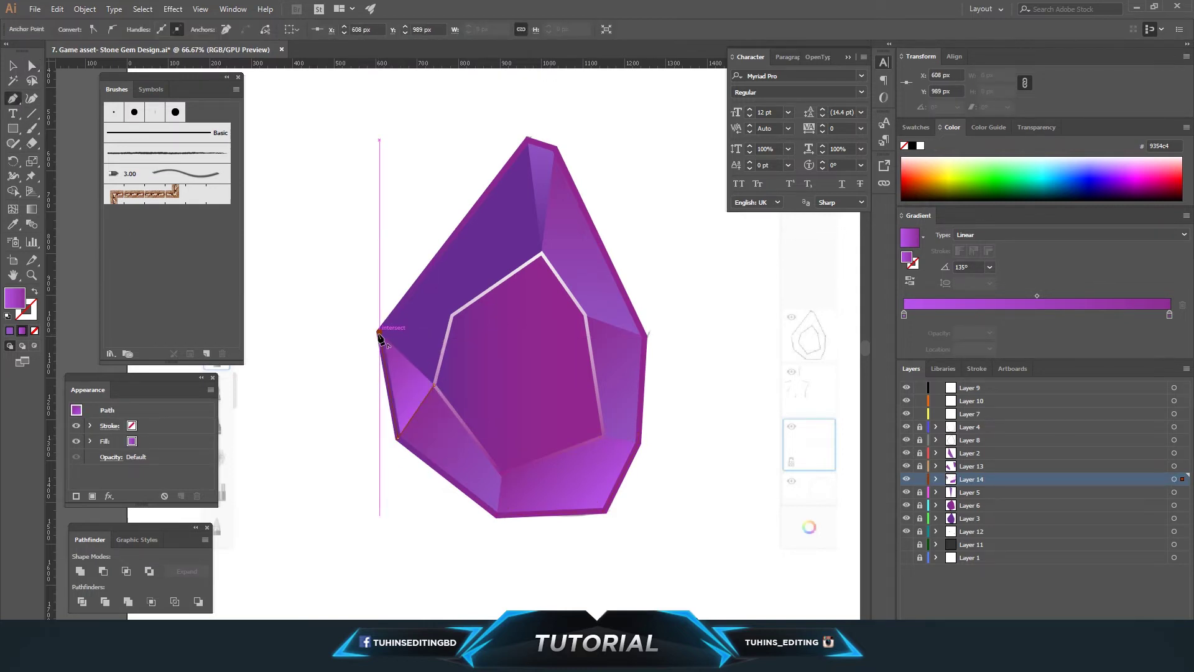
pyautogui.click(451, 316)
pyautogui.click(435, 385)
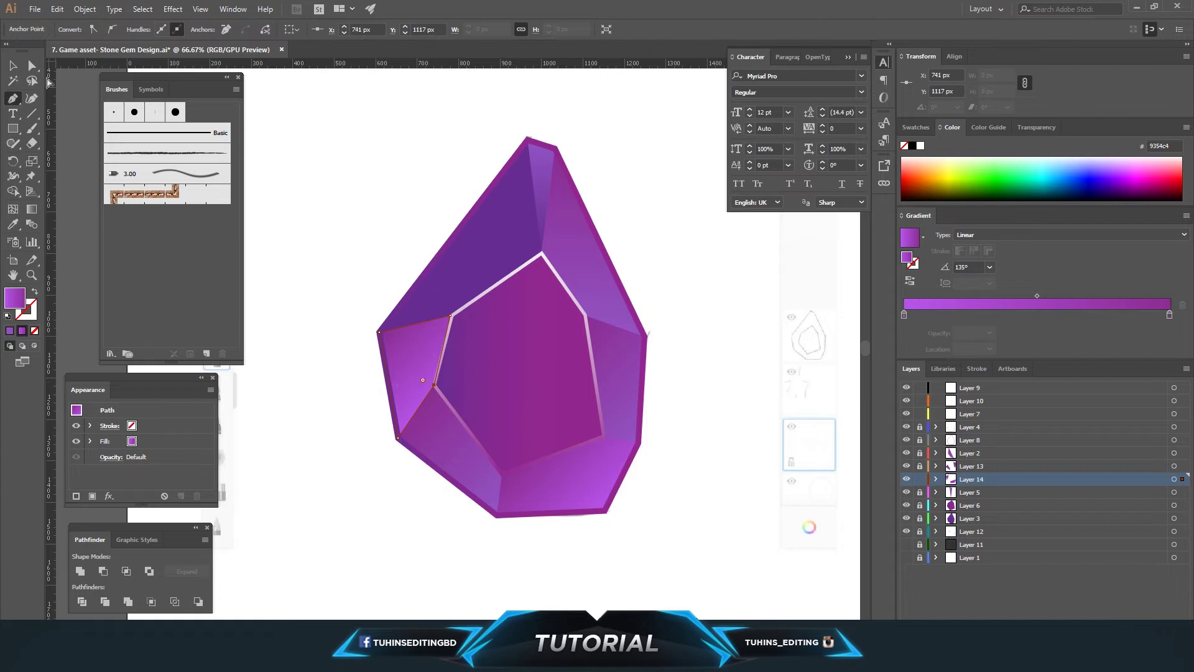
pyautogui.keyDown('ctrl'); pyautogui.click(376, 213); pyautogui.keyUp('ctrl')
pyautogui.scroll(2, 376, 213)
pyautogui.scroll(2, 381, 221)
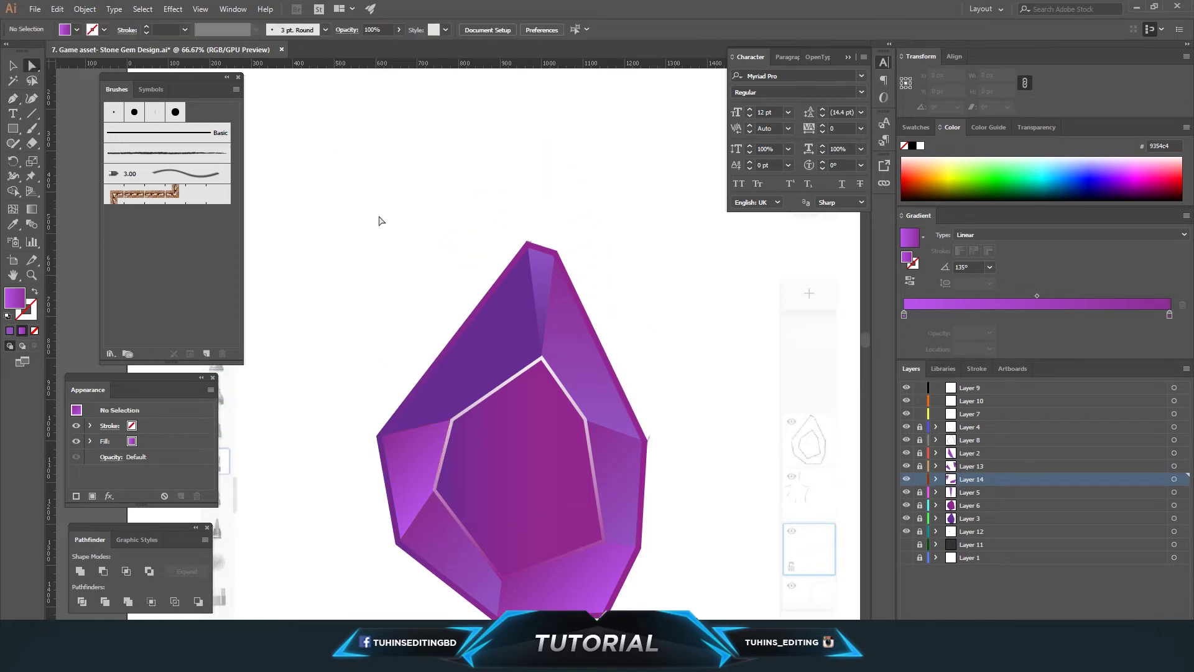
# Darken the left facet's gradient stop to R 84, then lock Layer 14
pyautogui.click(412, 459)
pyautogui.doubleClick(1169, 314)
pyautogui.moveTo(1100, 361); pyautogui.dragTo(1086, 367)
pyautogui.click(720, 344)
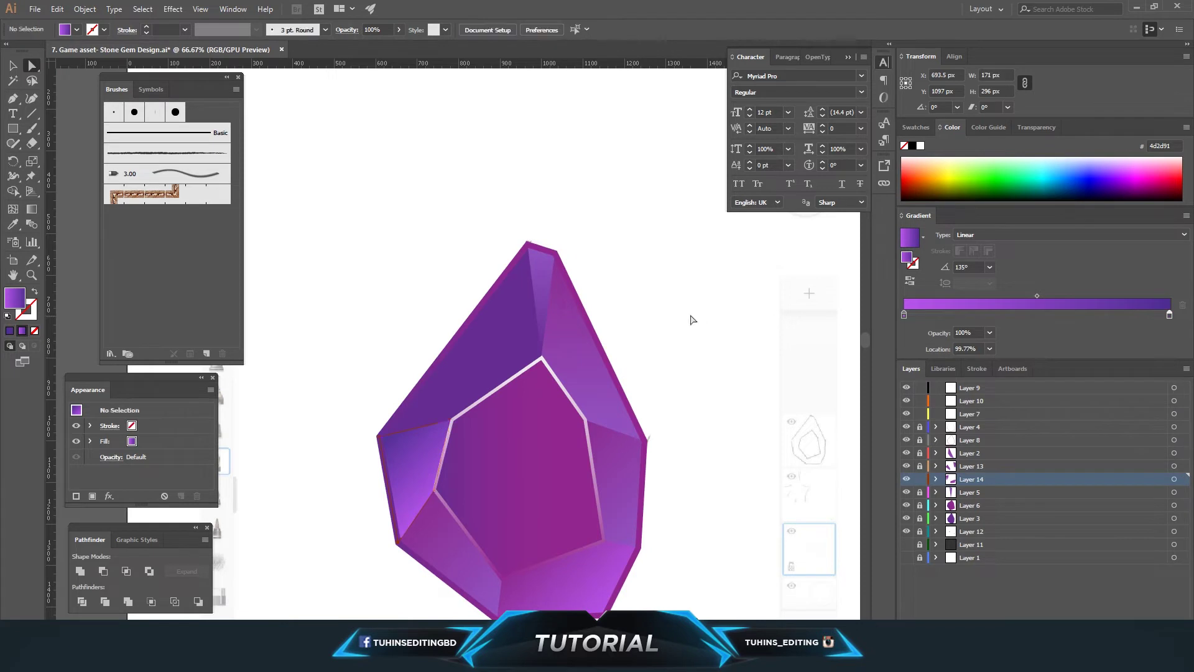
pyautogui.click(922, 481)
# Draw the upper-left facet from the inner corner through the left point and top tip
pyautogui.press('p')
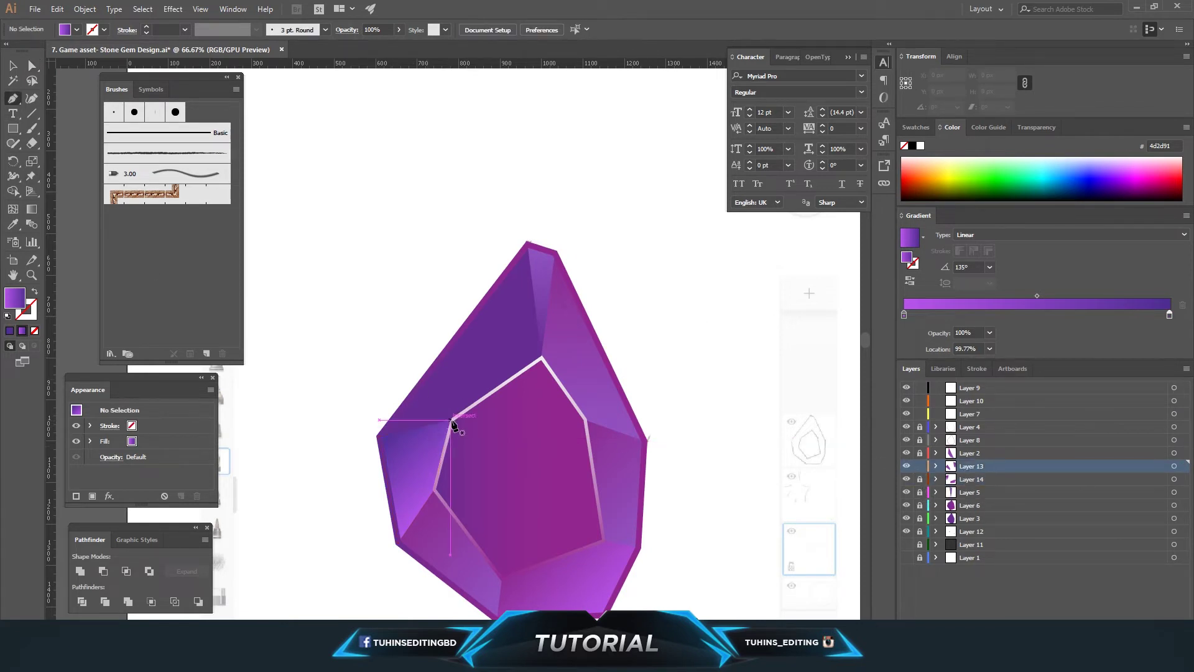
pyautogui.click(452, 420)
pyautogui.click(378, 436)
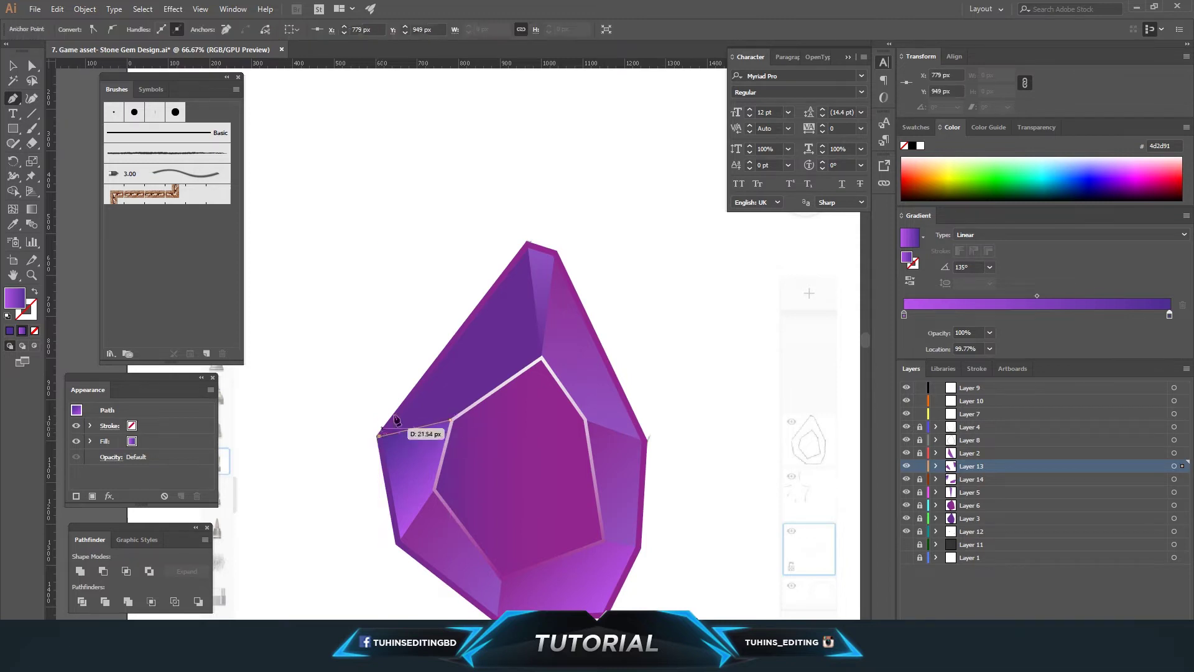
pyautogui.click(528, 243)
pyautogui.click(541, 359)
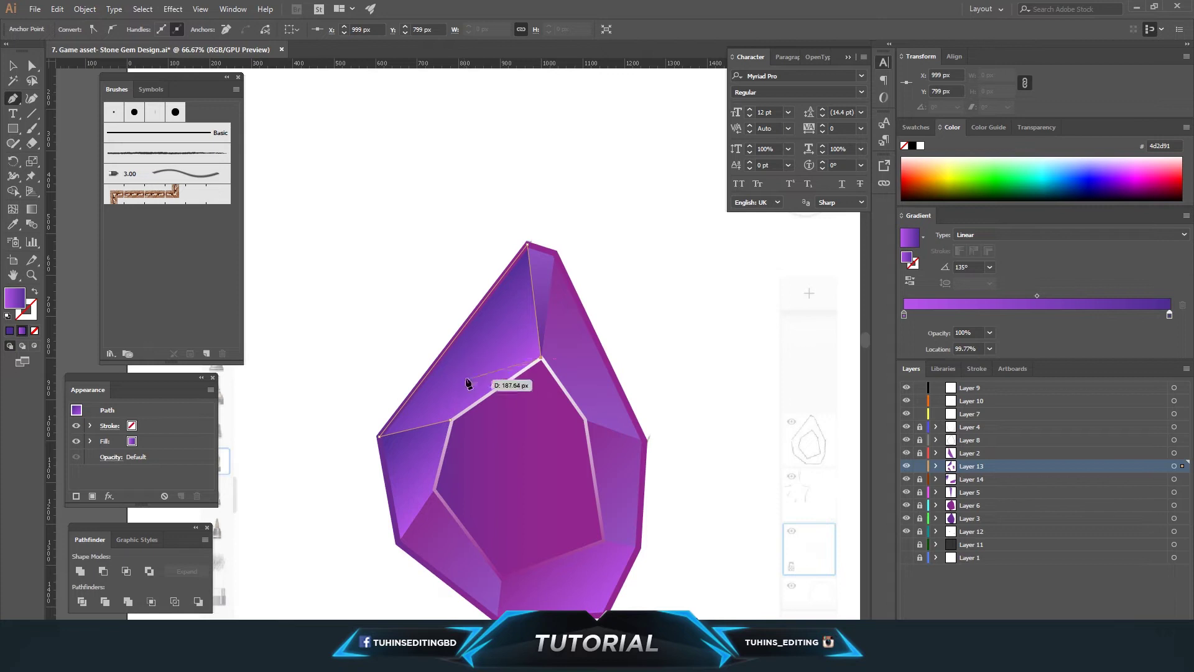
pyautogui.click(462, 359)
pyautogui.hotkey('ctrl', 'z')
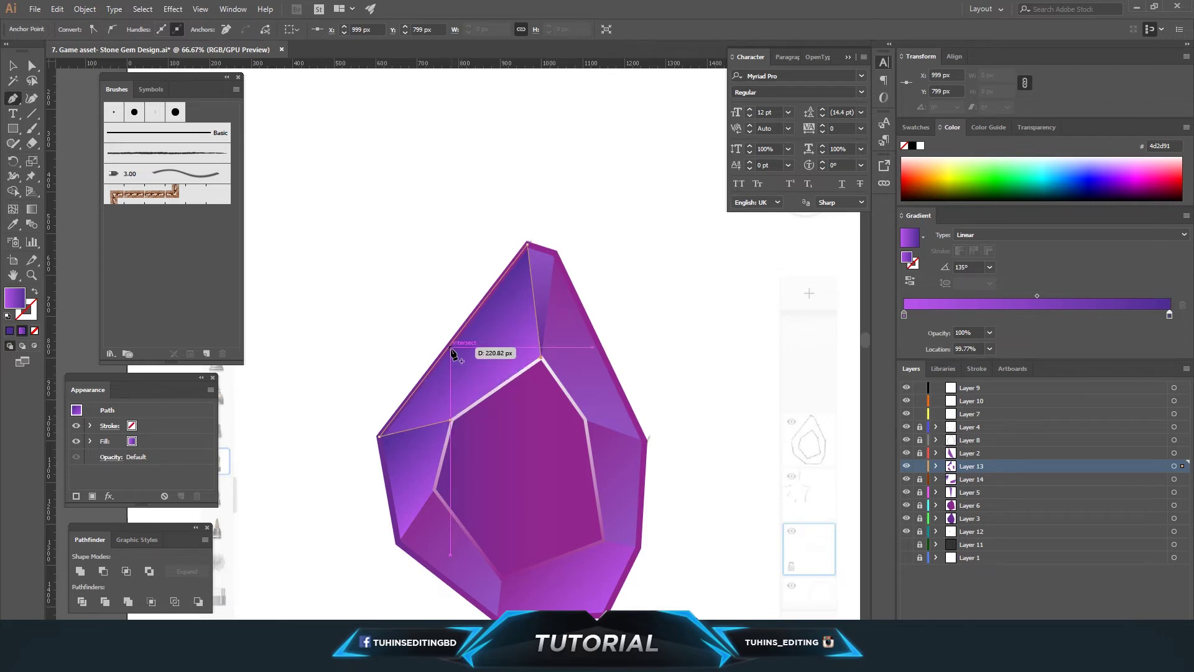
pyautogui.click(450, 421)
# Deselect everything and view the gem at 100% actual size
pyautogui.press('a')
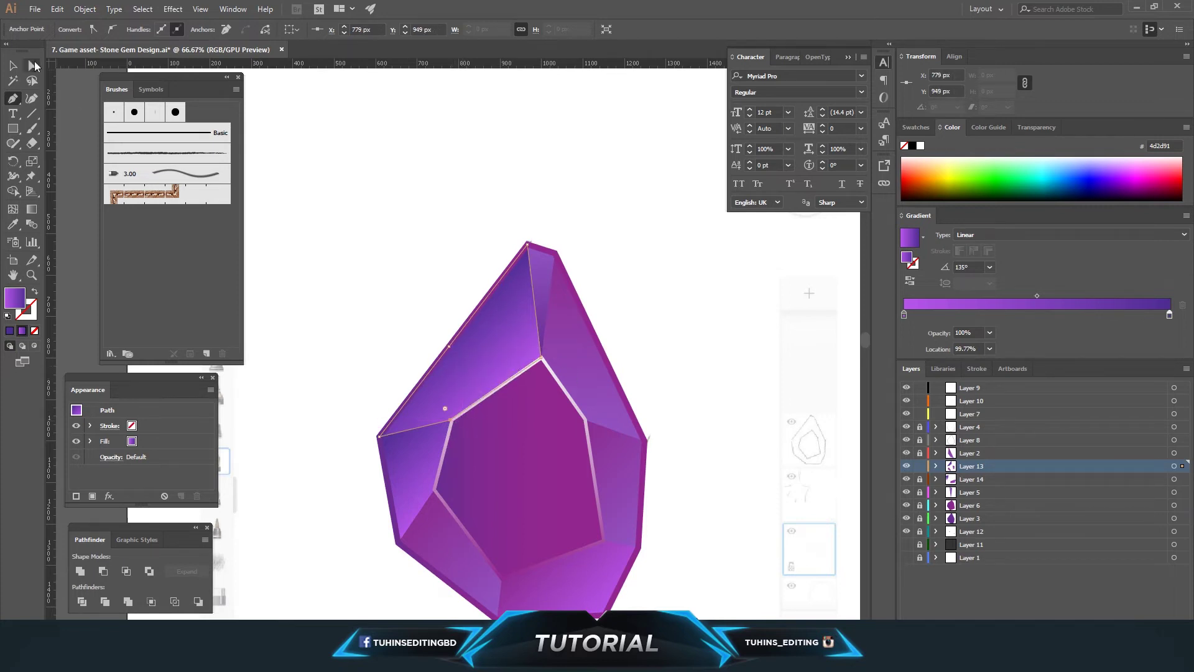
pyautogui.hotkey('ctrl', 'shift', 'a')
pyautogui.scroll(-2, 555, 266)
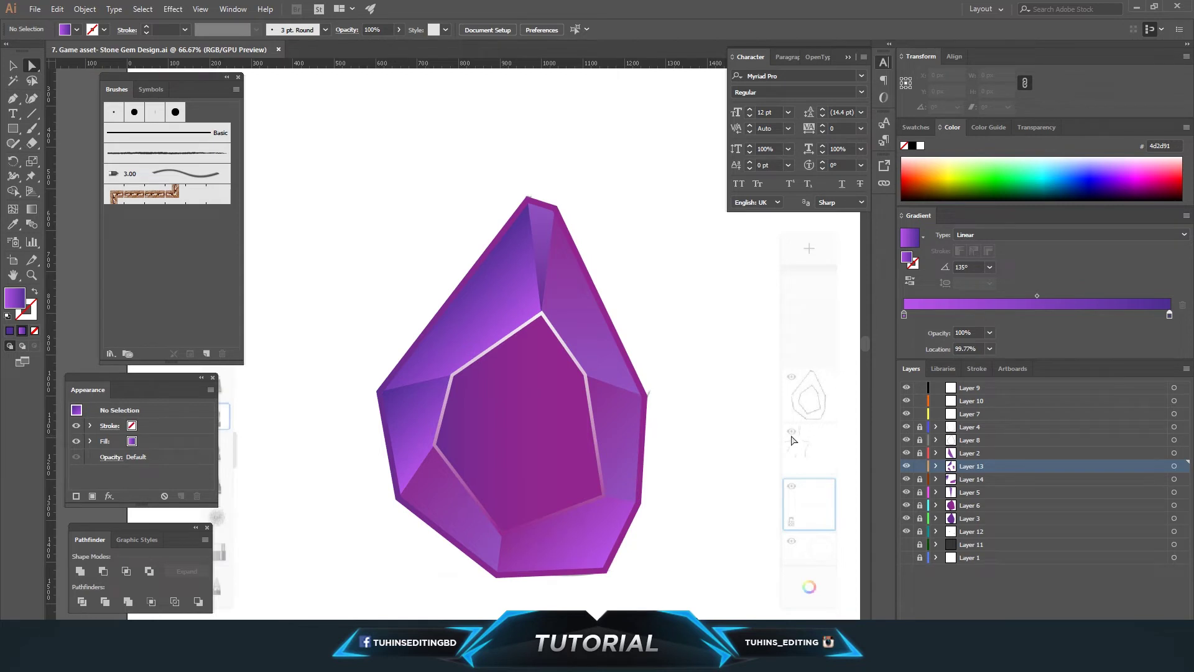
pyautogui.hotkey('ctrl', '1')
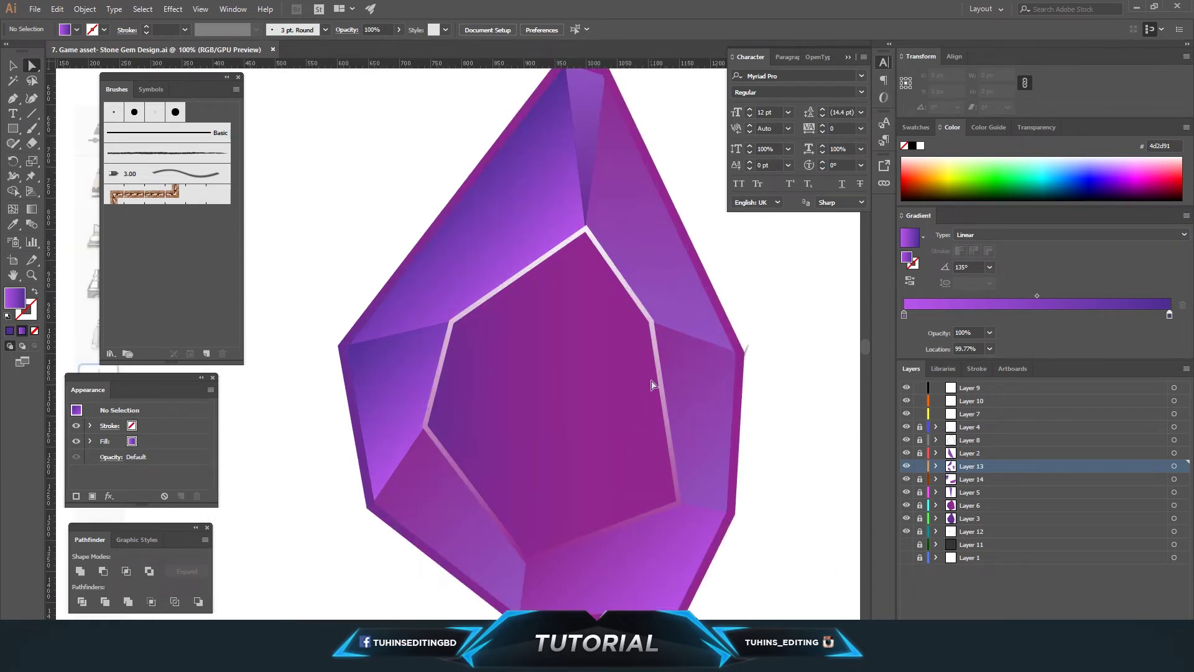
pyautogui.hotkey('ctrl', 'l')
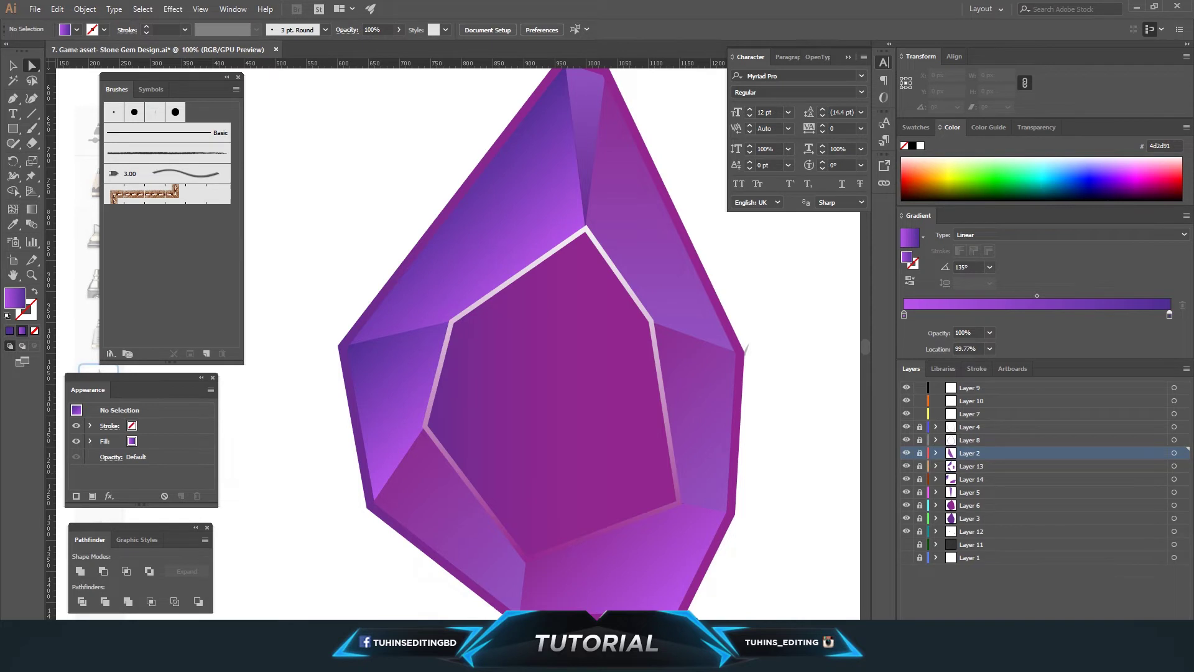
# Draw a thin triangular facet along the gem's upper-right edge
pyautogui.click(13, 99)
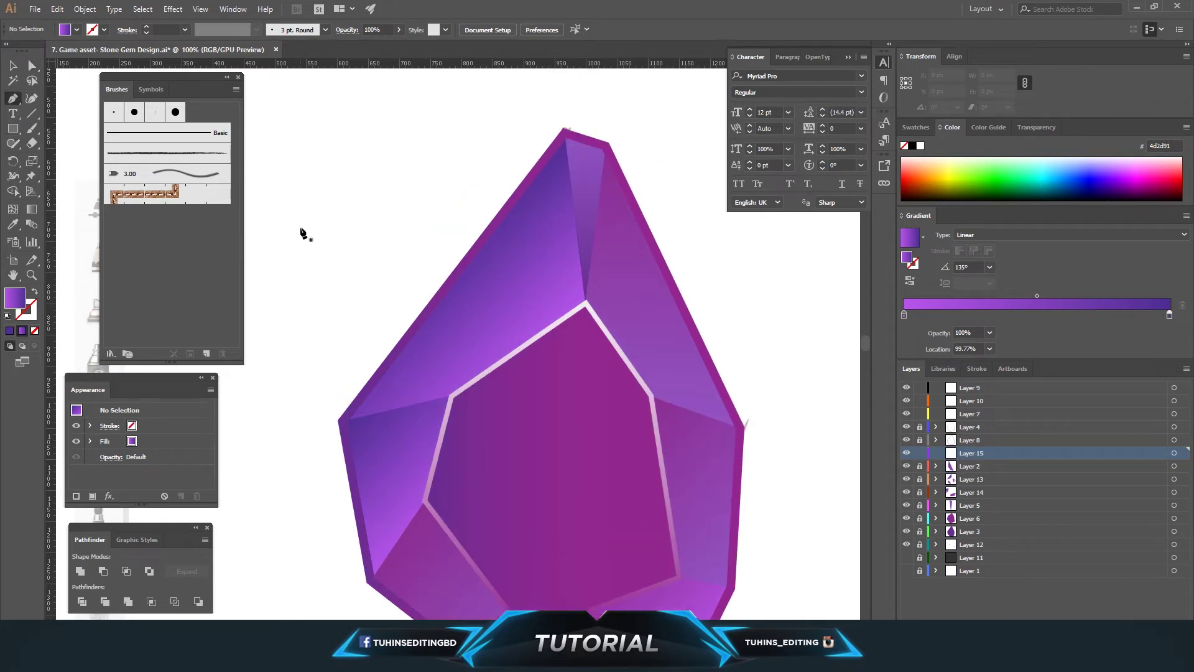
pyautogui.scroll(5, 298, 233)
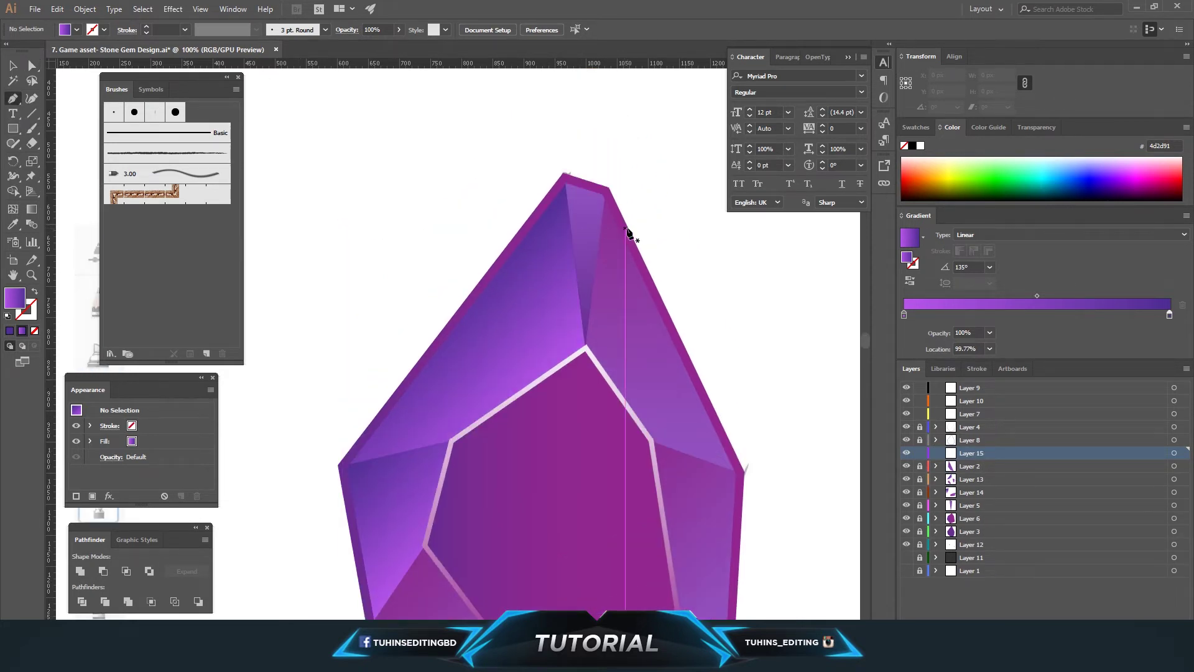
pyautogui.click(606, 199)
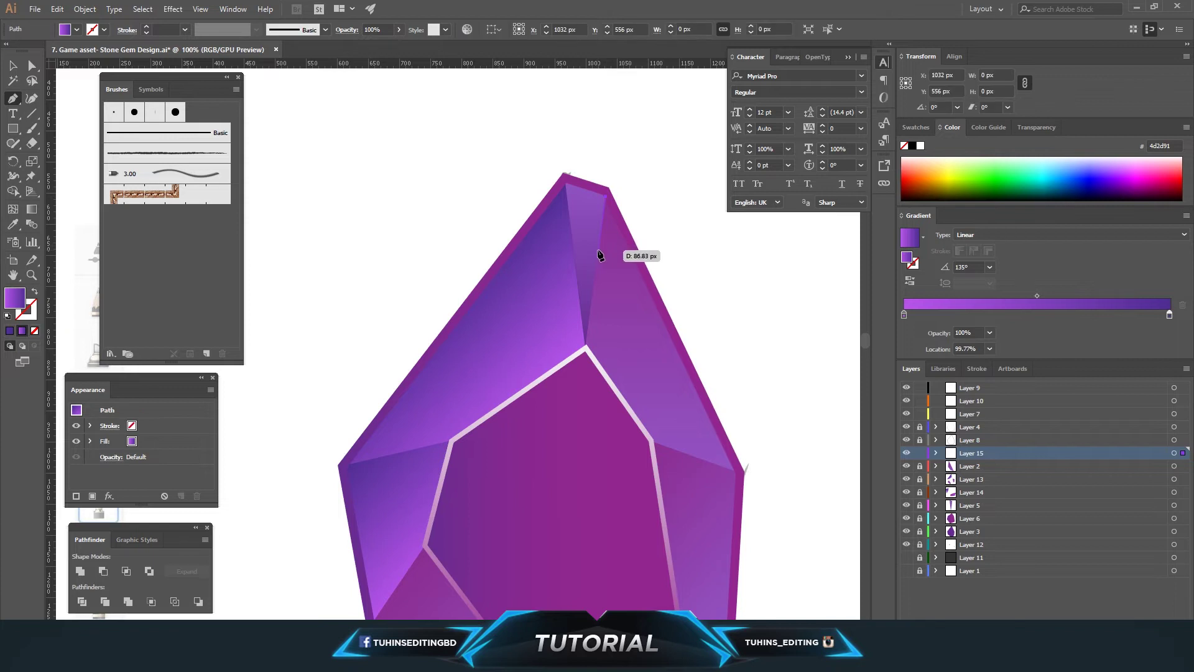
pyautogui.click(739, 475)
pyautogui.click(607, 199)
pyautogui.press('a')
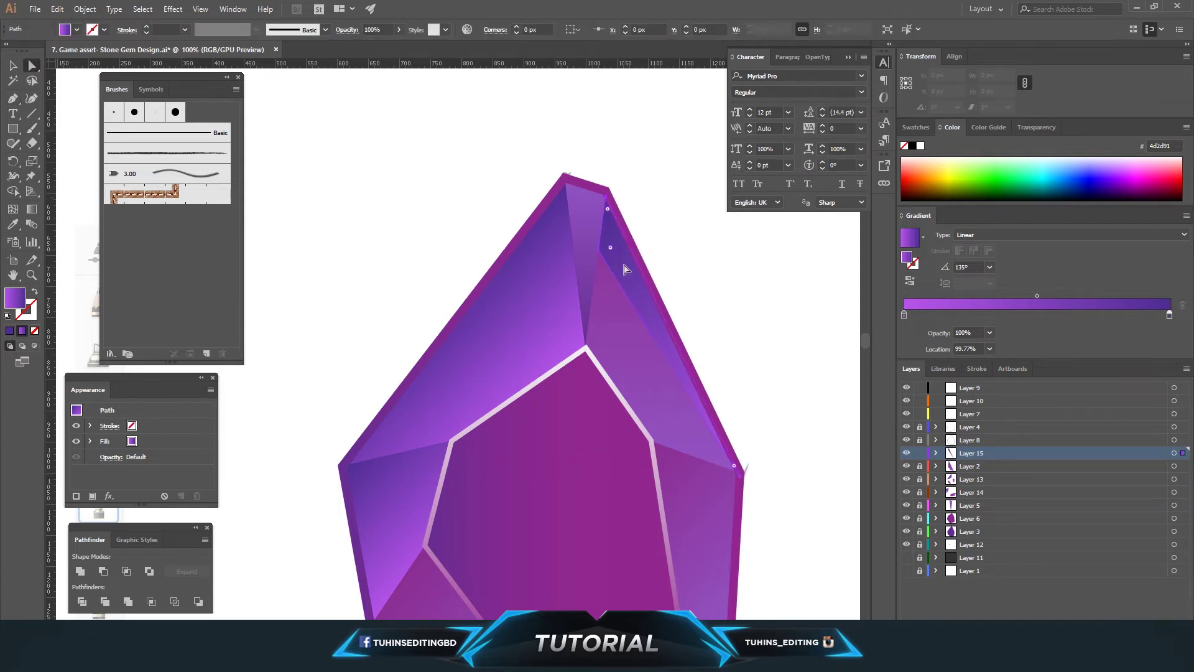
# Fill the new facet with magenta and fade it to about 28% opacity
pyautogui.click(77, 30)
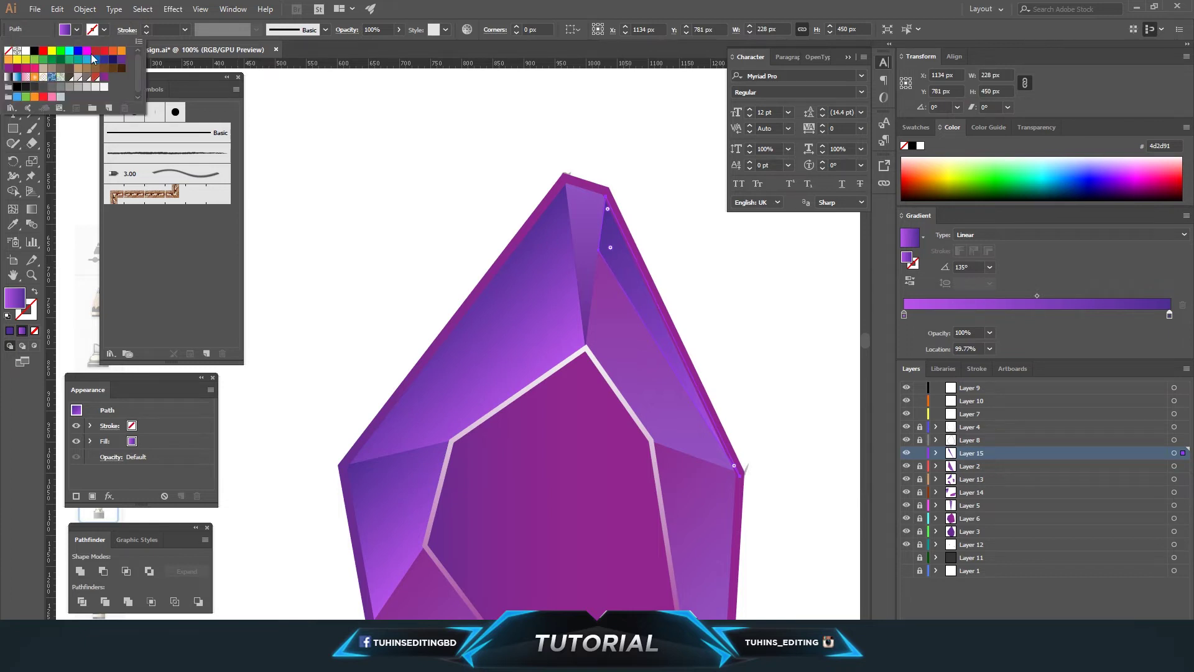
pyautogui.click(94, 57)
pyautogui.click(703, 287)
pyautogui.click(645, 288)
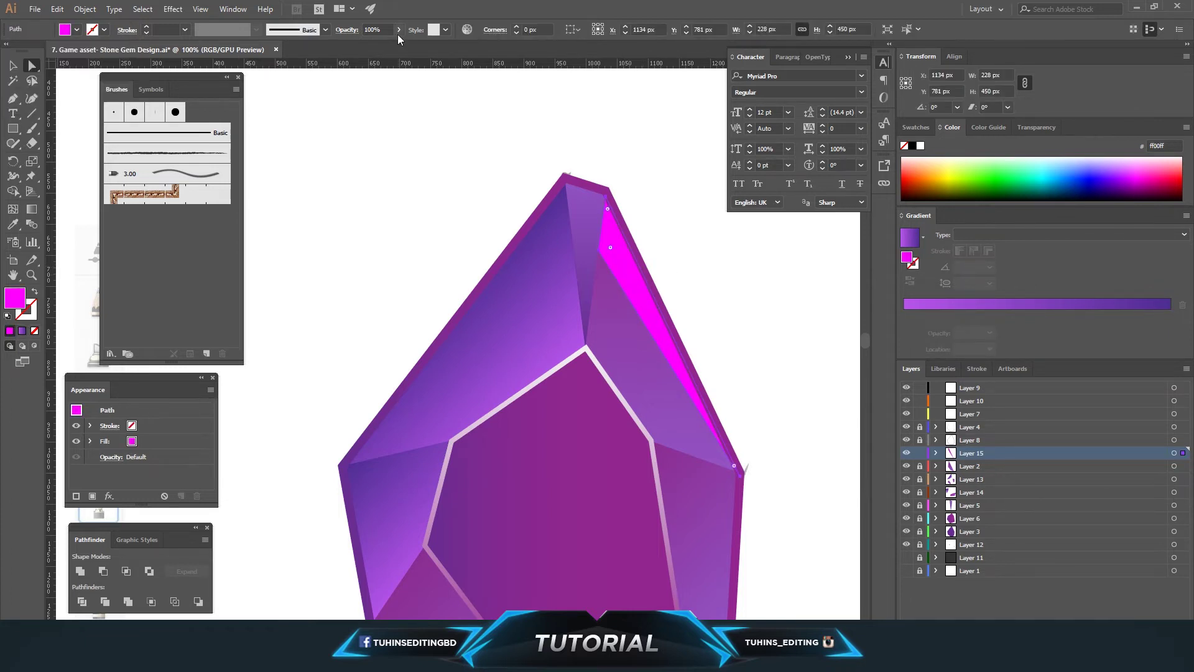
pyautogui.moveTo(375, 46); pyautogui.dragTo(364, 46)
pyautogui.click(693, 254)
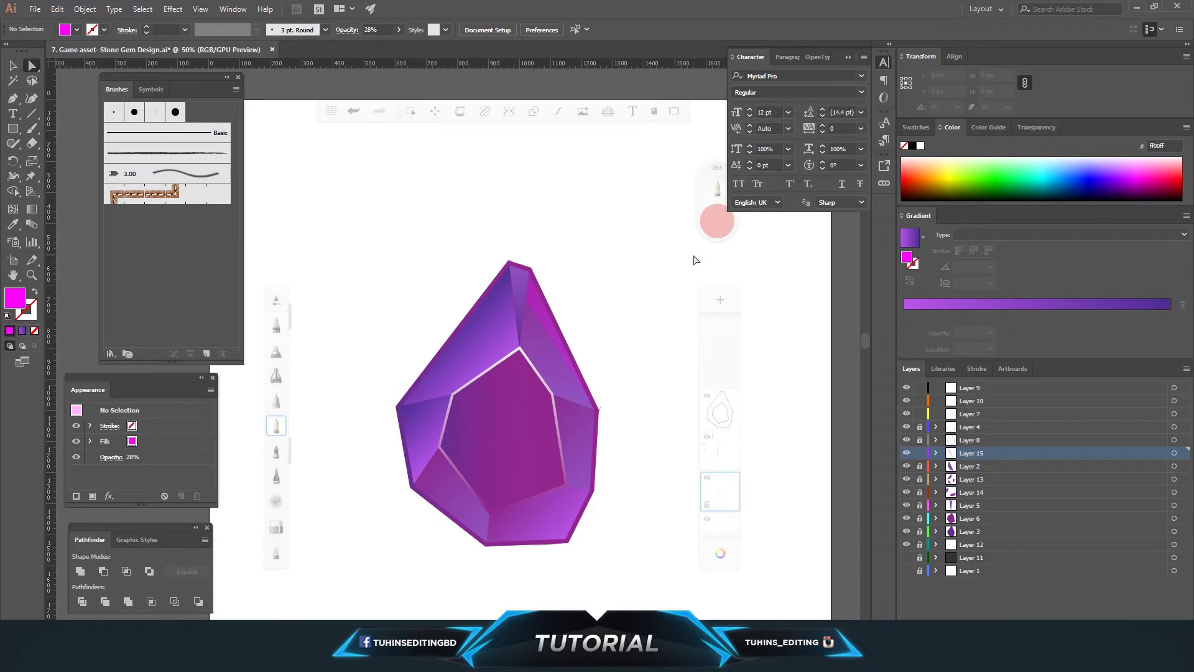
# Hide Layer 12, then recolour the highlight facet light pink fc8aff at 61% opacity
pyautogui.click(906, 545)
pyautogui.hotkey('ctrl', '=')
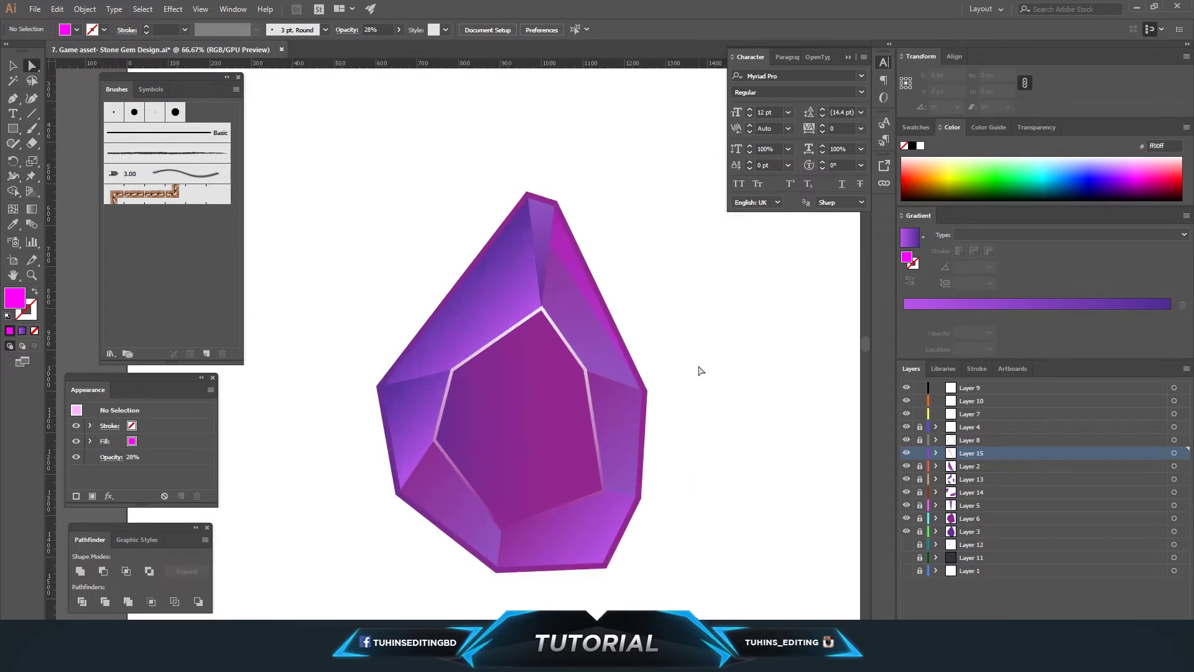
pyautogui.click(580, 257)
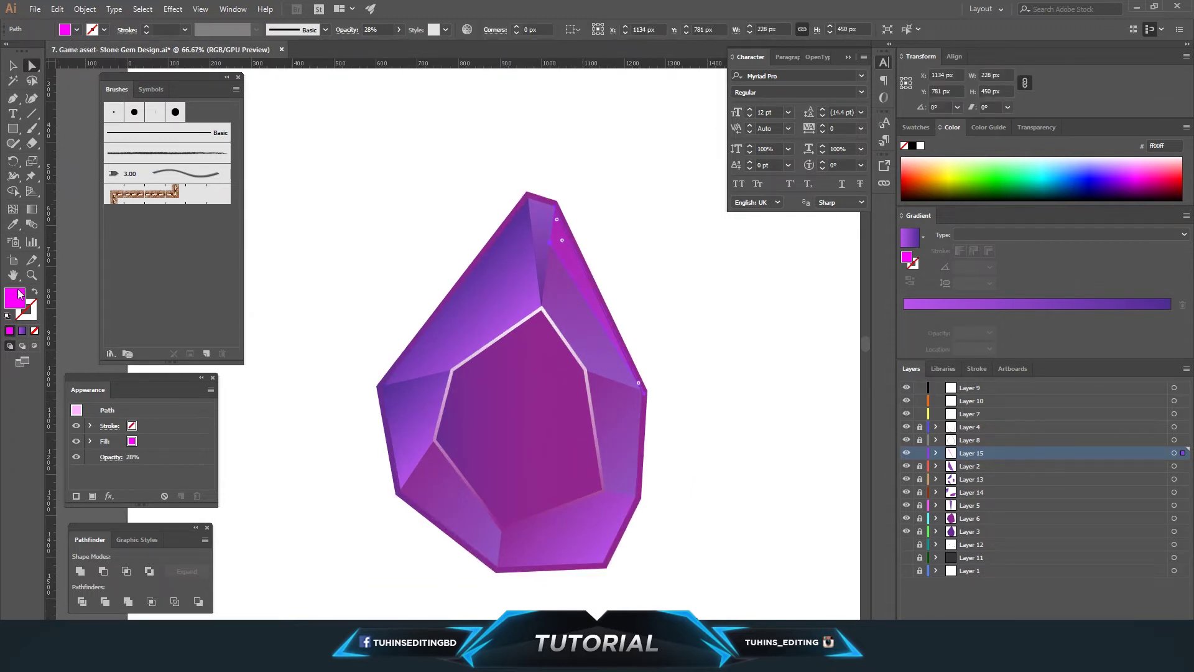
pyautogui.doubleClick(21, 290)
pyautogui.click(625, 326)
pyautogui.press('Return')
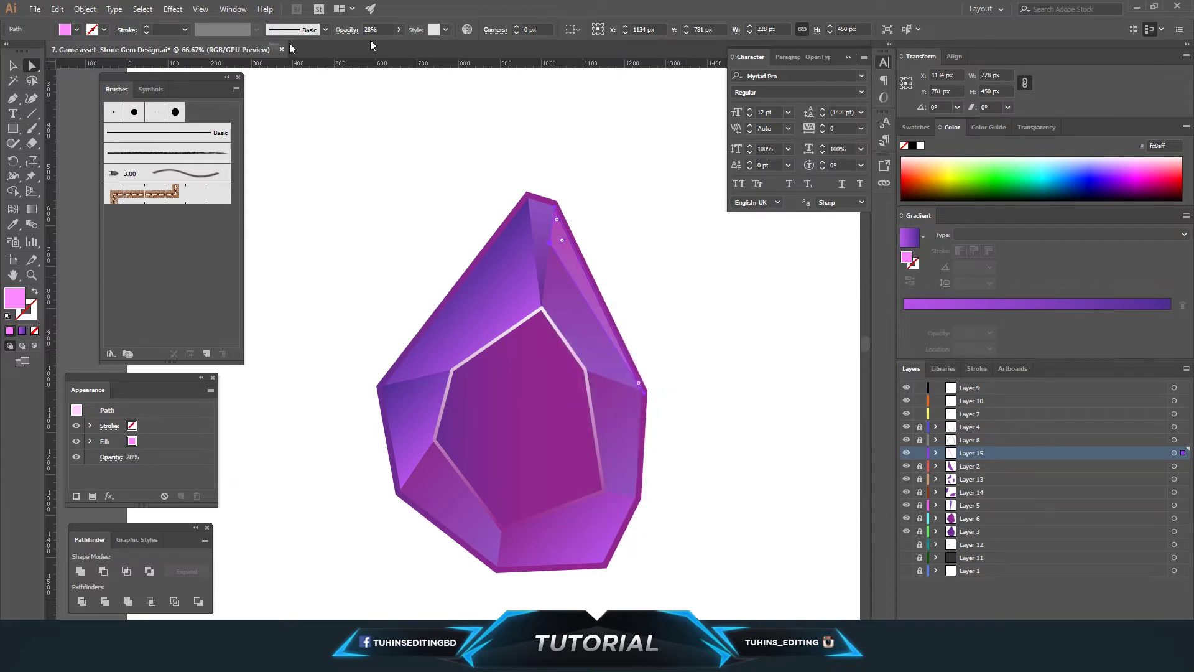
pyautogui.moveTo(379, 47); pyautogui.dragTo(379, 47)
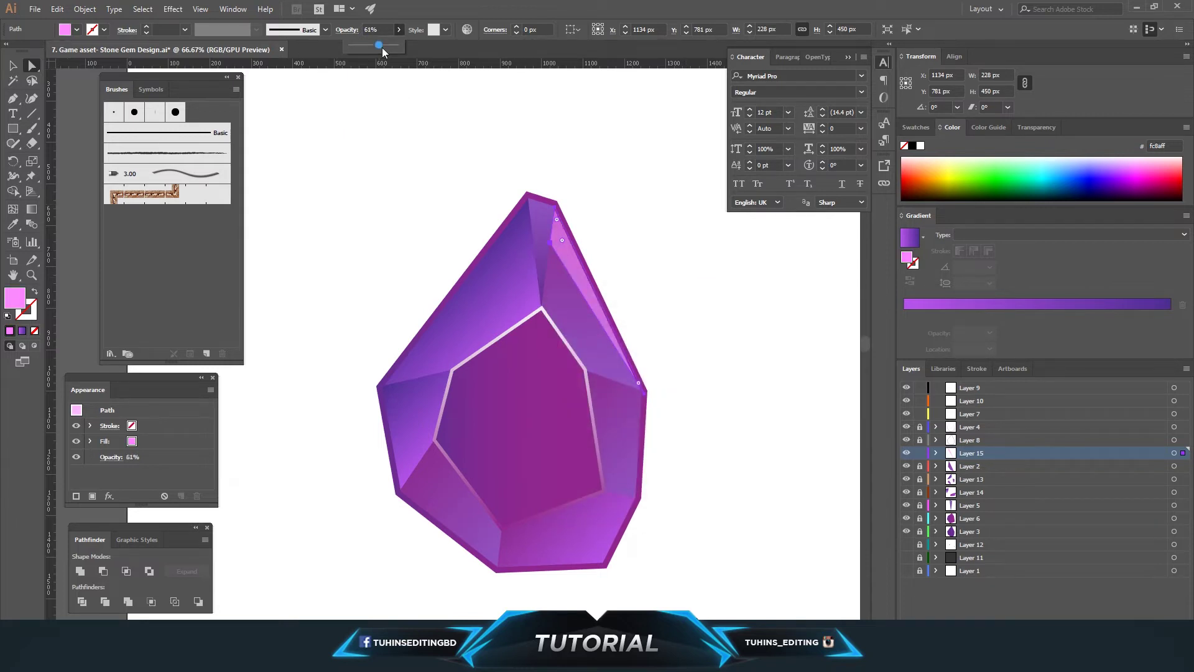
pyautogui.click(655, 207)
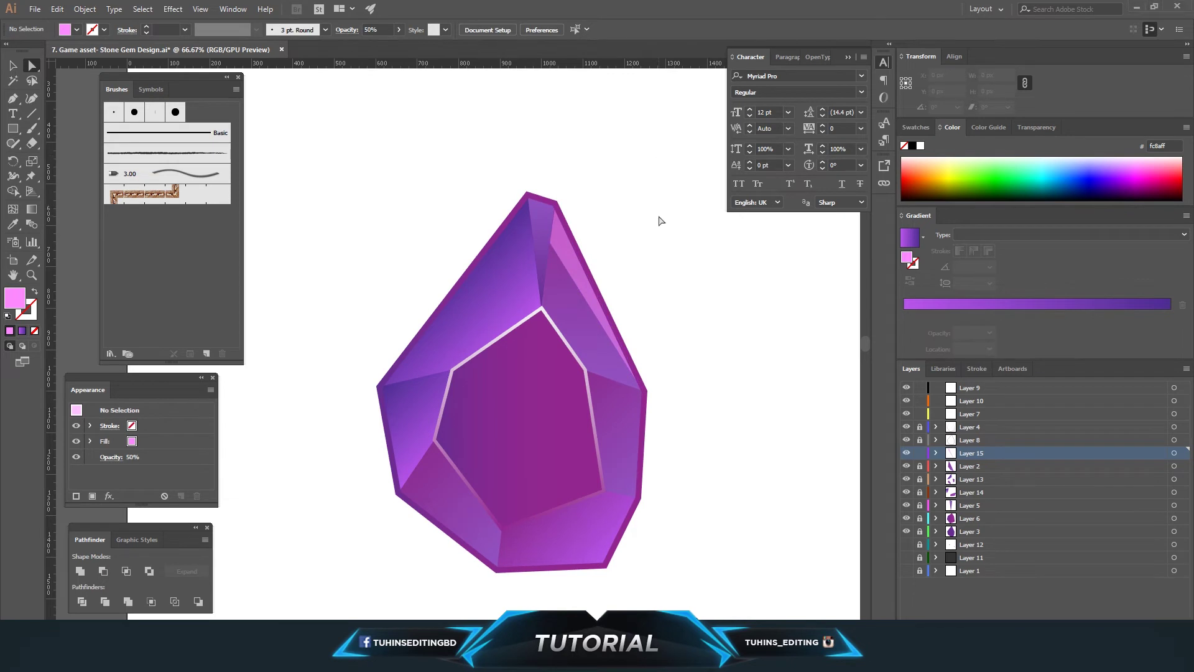
# Draw a curved highlight shape along the bottom of the central facet
pyautogui.hotkey('ctrl', '+')
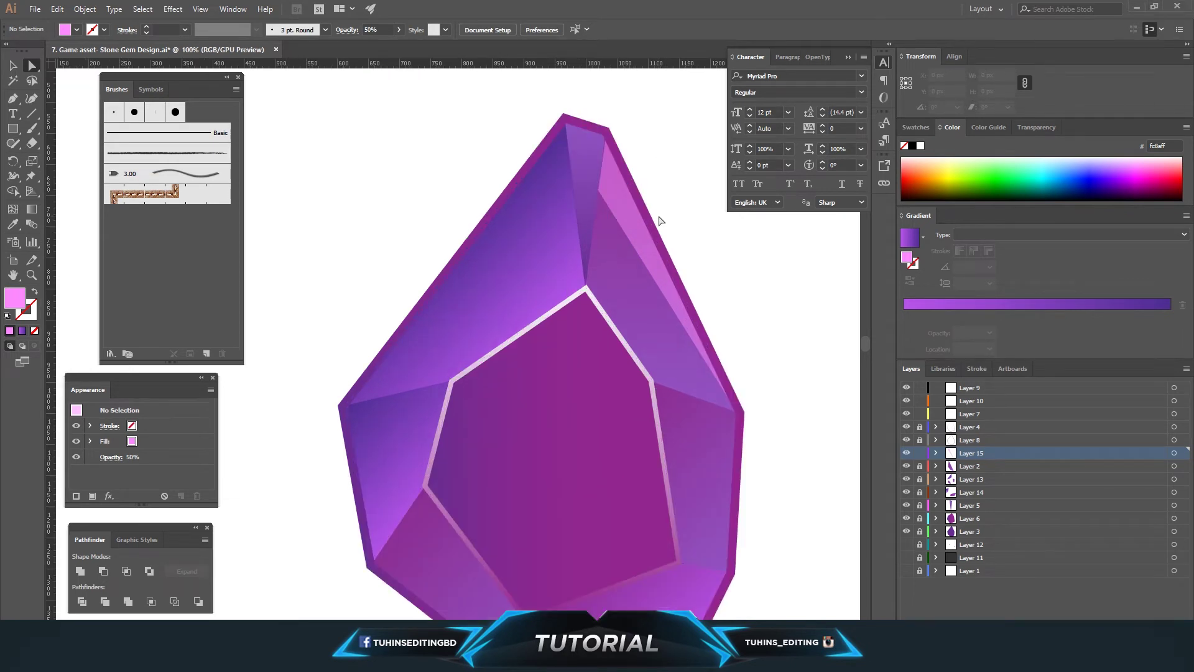
pyautogui.scroll(-1, 594, 268)
pyautogui.click(13, 99)
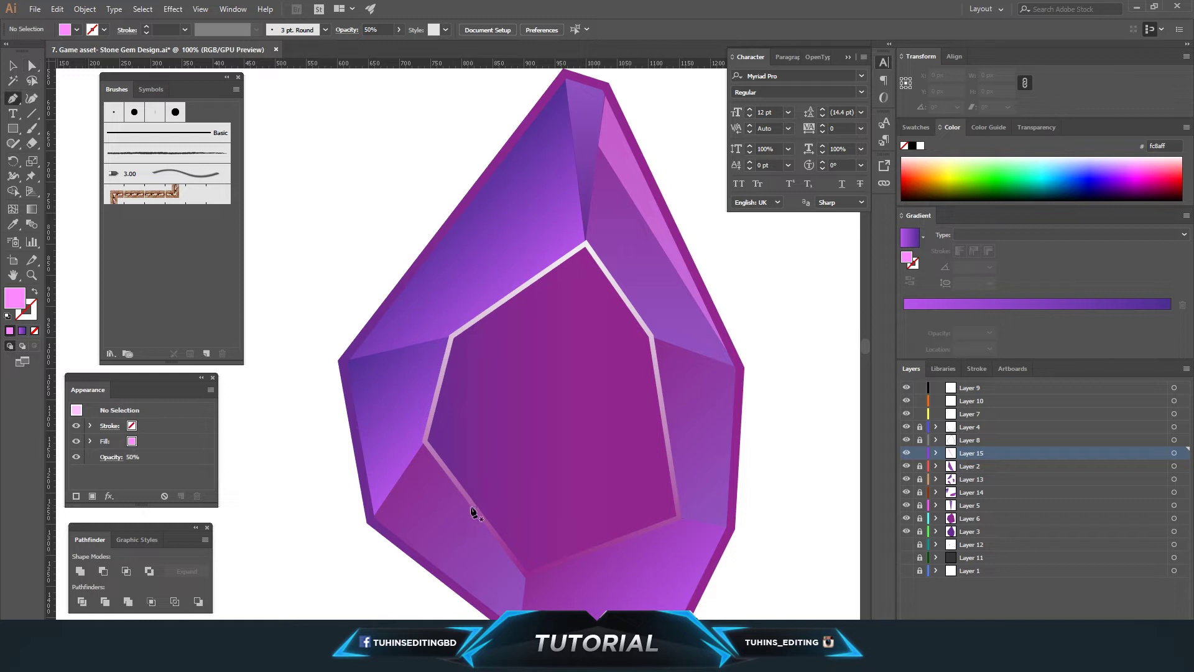
pyautogui.click(475, 510)
pyautogui.moveTo(669, 442); pyautogui.dragTo(679, 416)
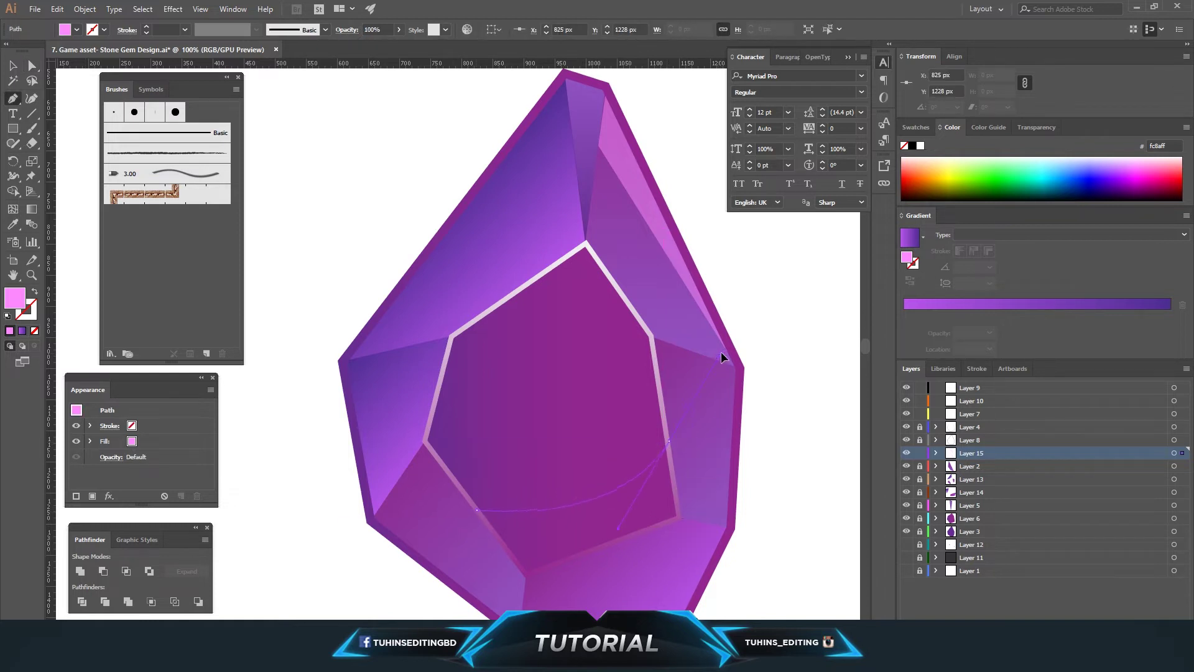
pyautogui.click(669, 442)
pyautogui.click(676, 517)
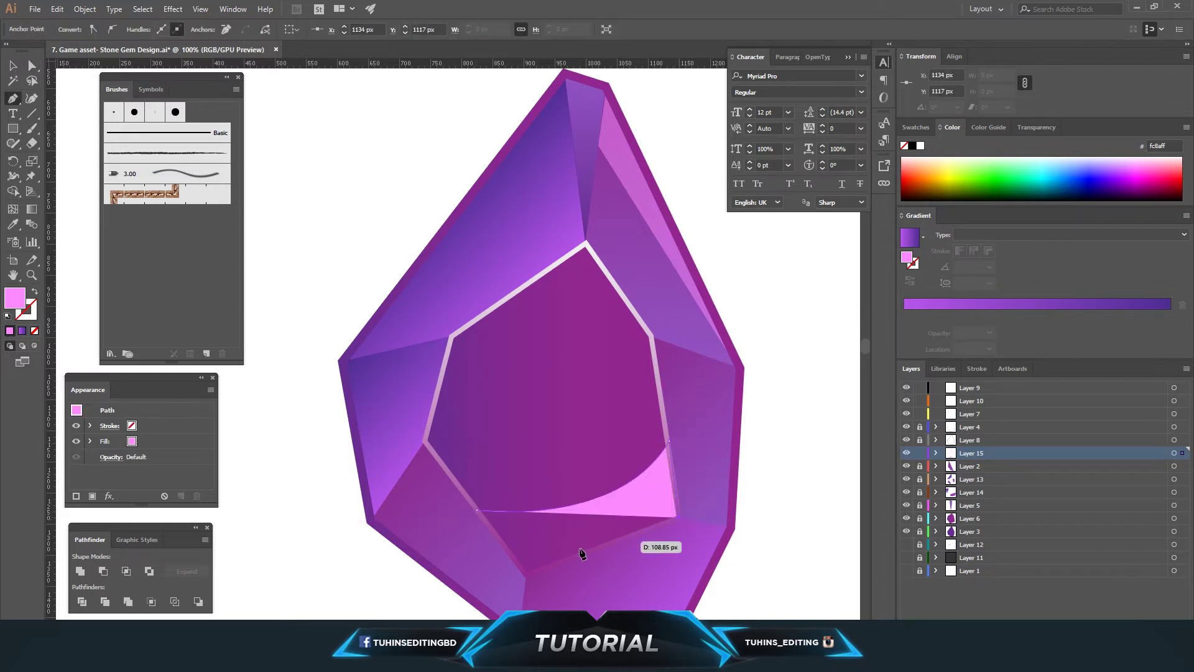
pyautogui.click(529, 574)
pyautogui.click(477, 510)
# Set the pink highlight to 43% opacity and save the file
pyautogui.press('a')
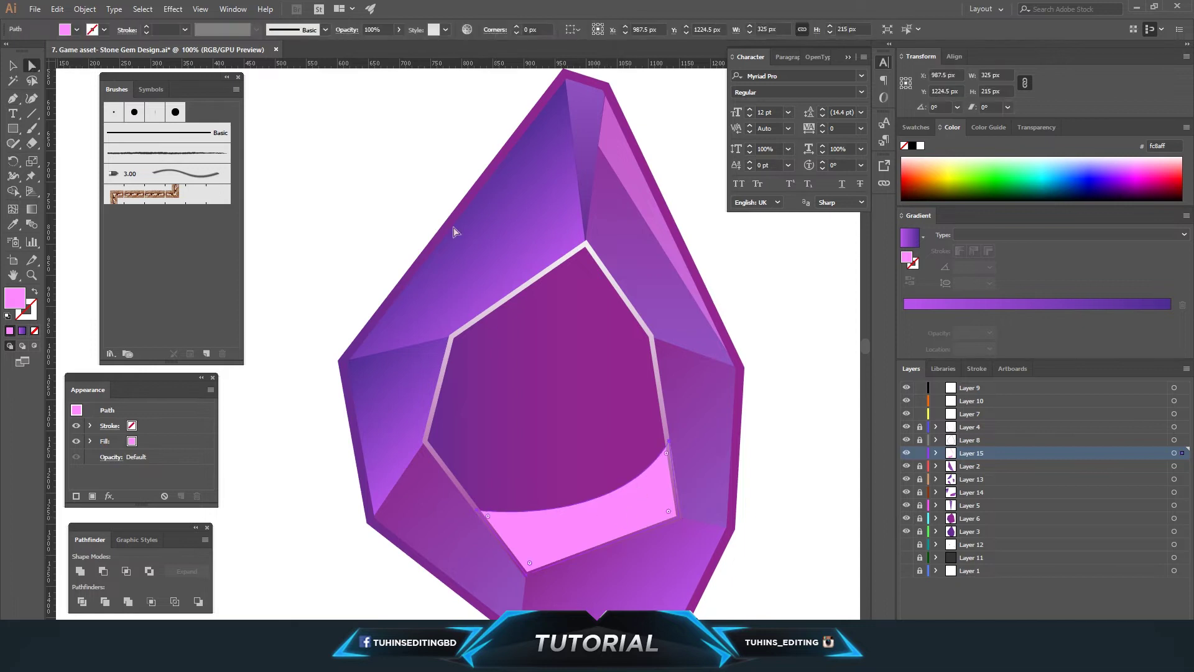
pyautogui.moveTo(374, 42); pyautogui.dragTo(371, 43)
pyautogui.click(404, 185)
pyautogui.hotkey('ctrl', '-')
pyautogui.hotkey('ctrl', '-')
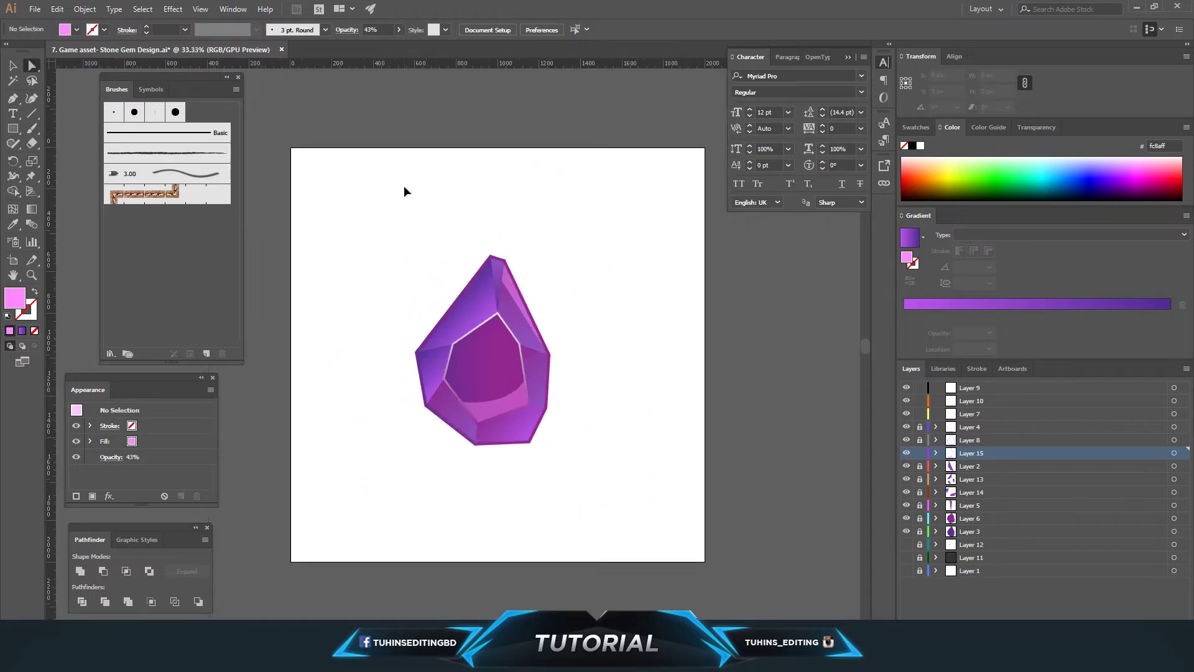
pyautogui.hotkey('ctrl', '+')
pyautogui.hotkey('ctrl', 's')
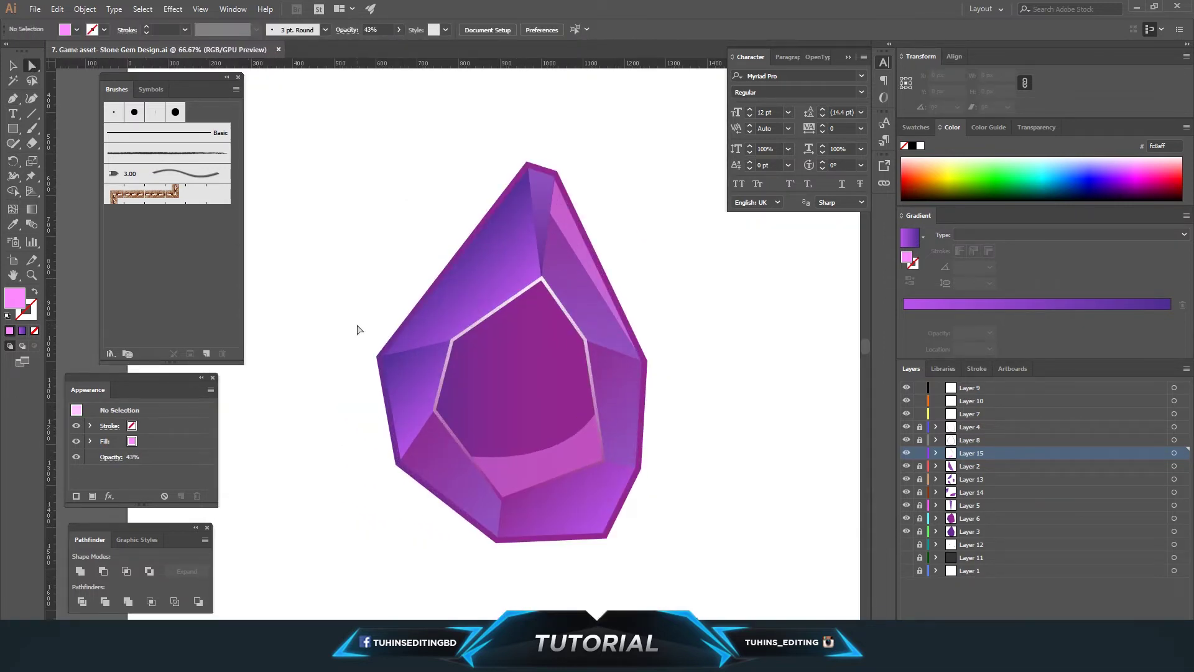
# Lock Layer 15 and create a new Layer 16
pyautogui.press('p')
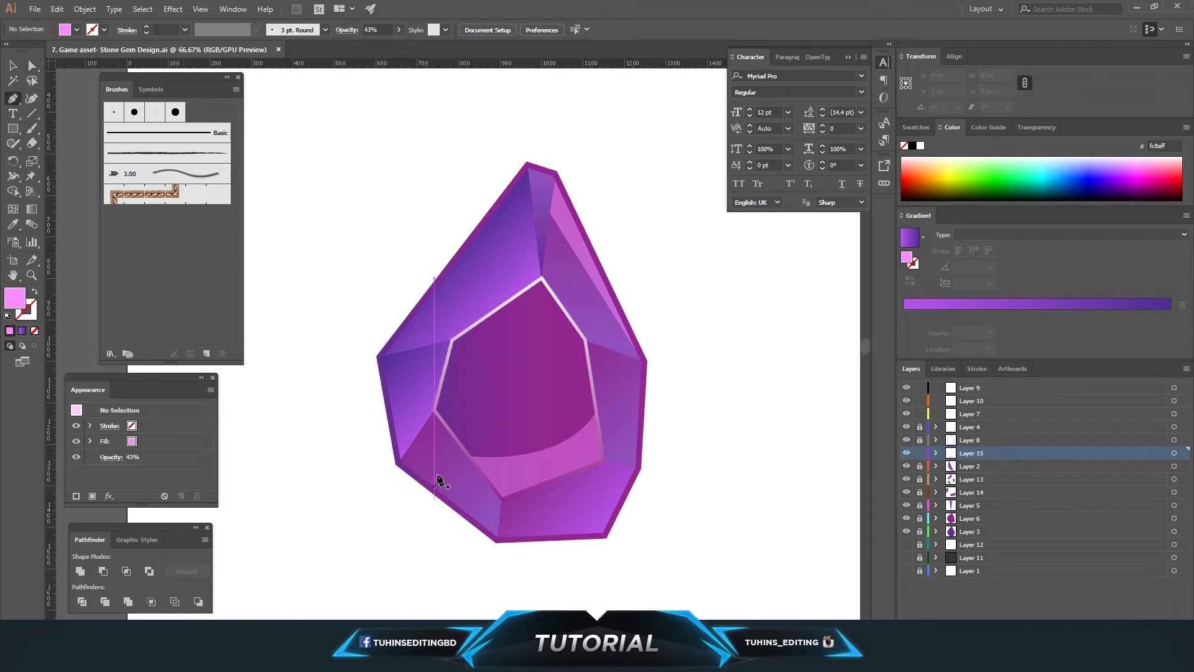
pyautogui.scroll(1, 522, 497)
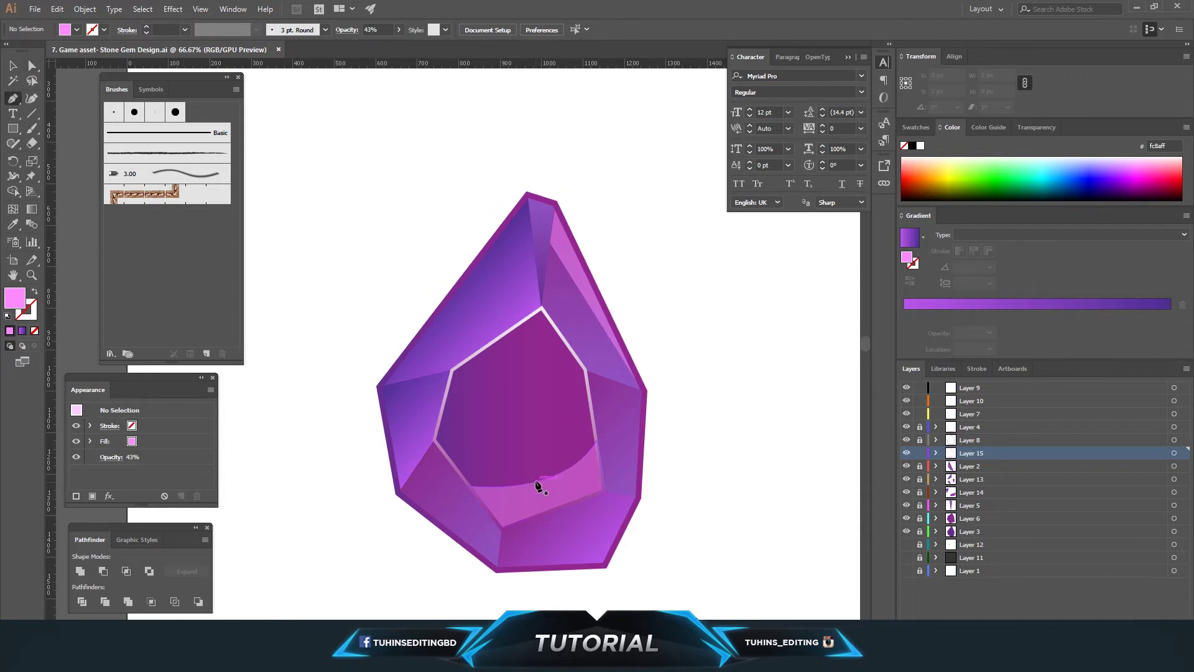
pyautogui.scroll(1, 538, 485)
pyautogui.click(920, 452)
pyautogui.hotkey('ctrl', 'l')
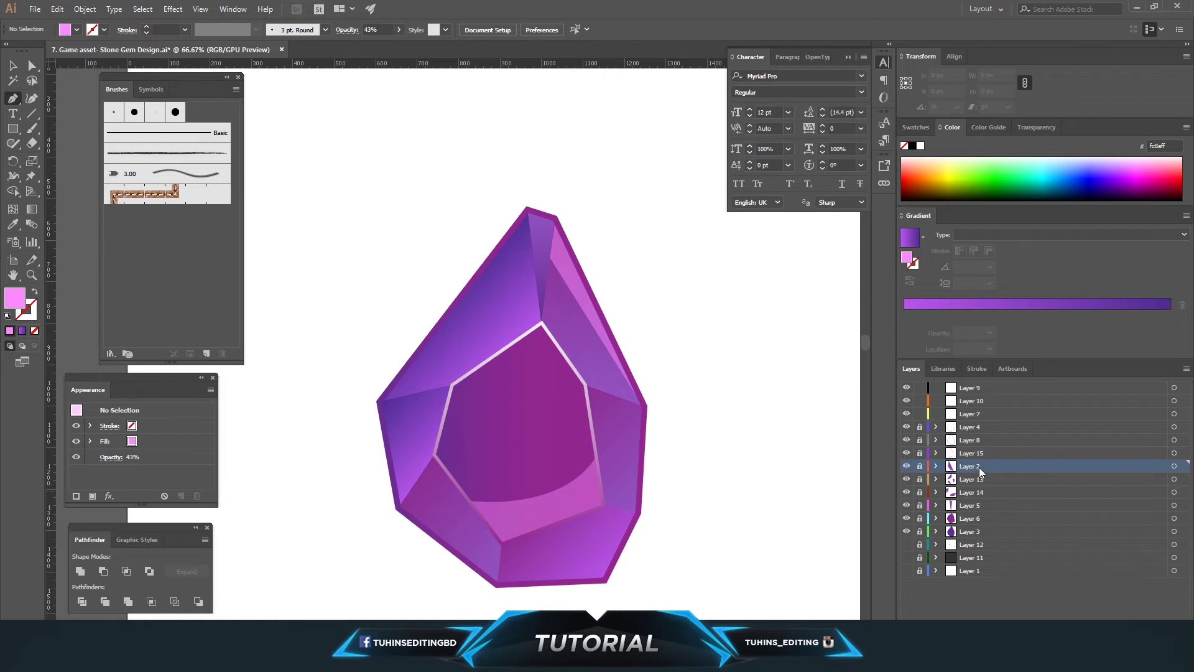
# Draw a large closed facet covering the gem's lower-right side
pyautogui.click(441, 464)
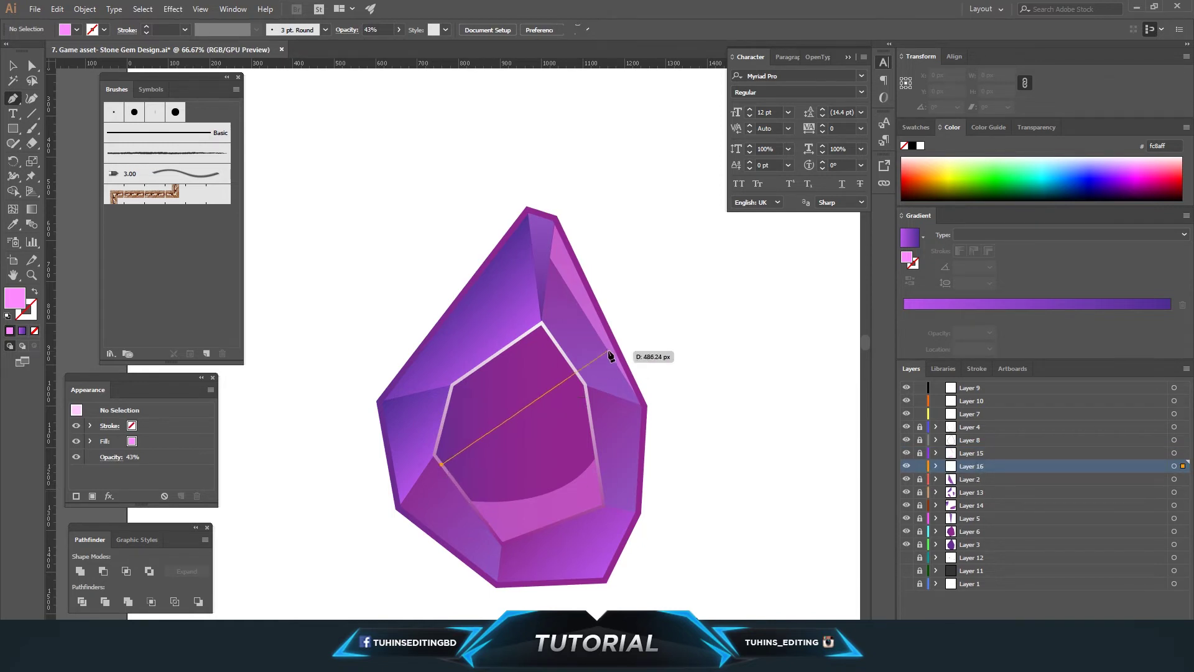
pyautogui.click(586, 386)
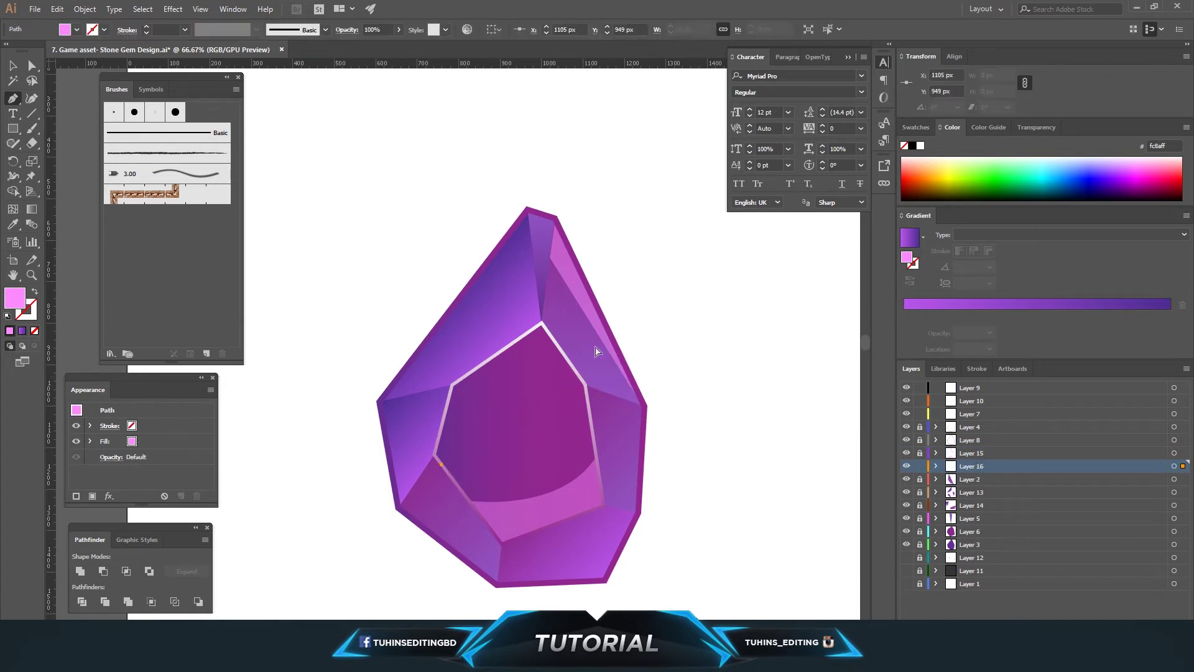
pyautogui.click(614, 342)
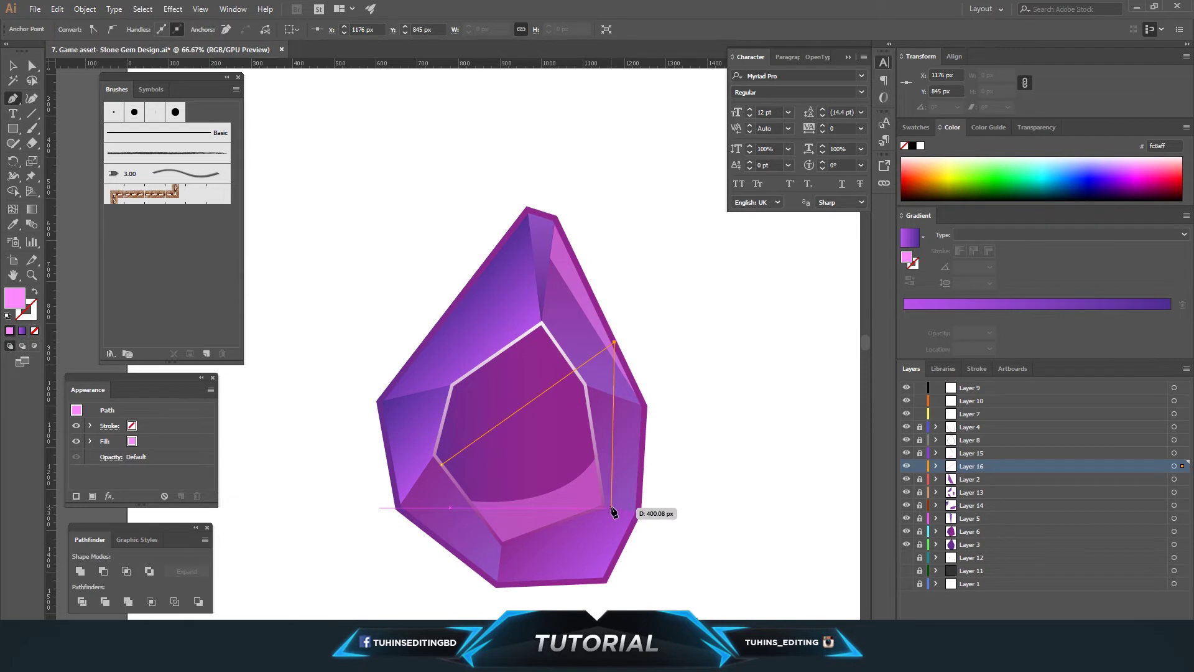
pyautogui.click(641, 456)
pyautogui.click(604, 580)
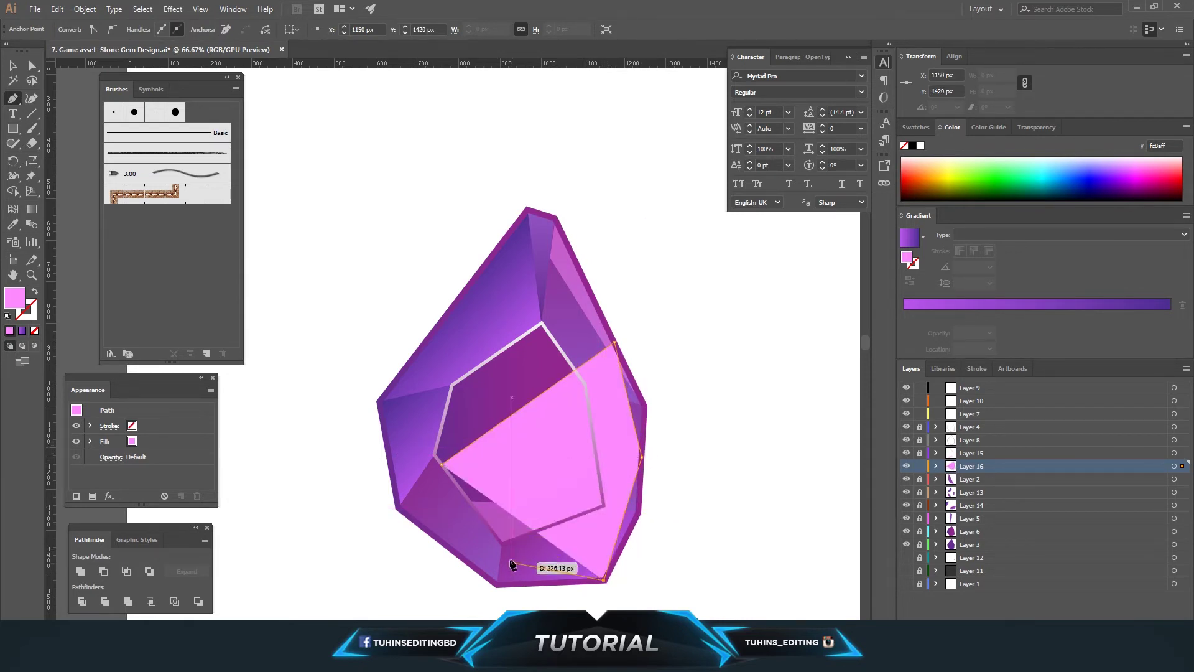
pyautogui.click(501, 543)
pyautogui.click(432, 533)
pyautogui.click(441, 464)
# Set the pink overlay facet to 11% opacity and deselect it
pyautogui.press('a')
pyautogui.click(399, 29)
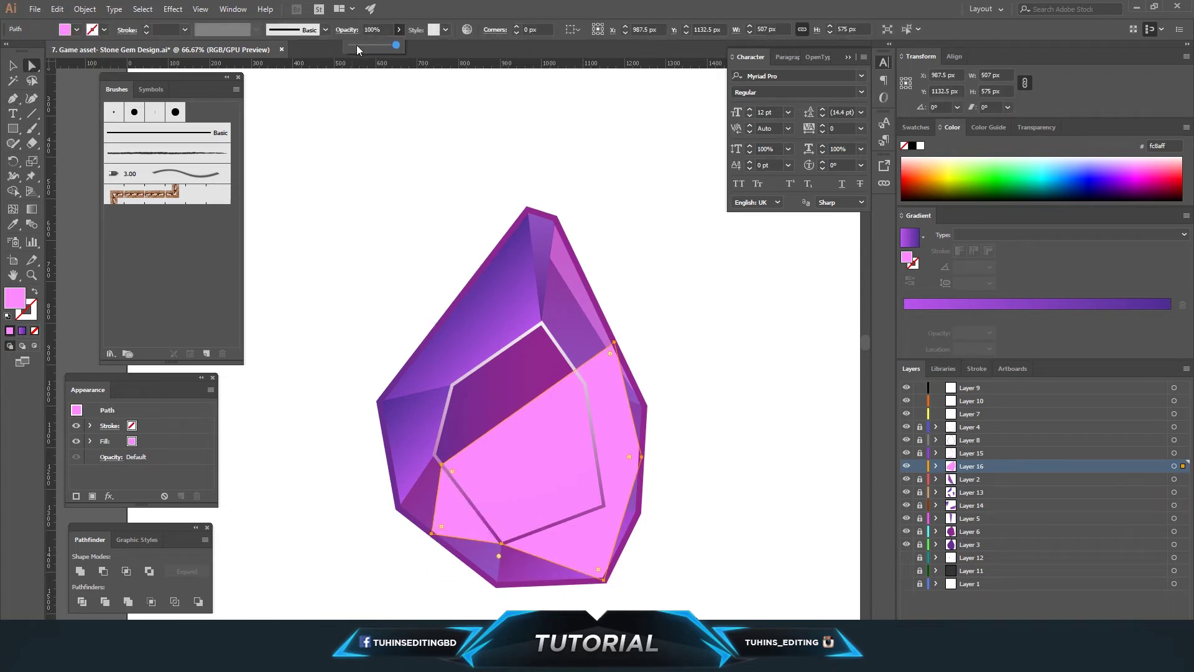
pyautogui.moveTo(399, 45); pyautogui.dragTo(358, 46)
pyautogui.scroll(-1, 688, 454)
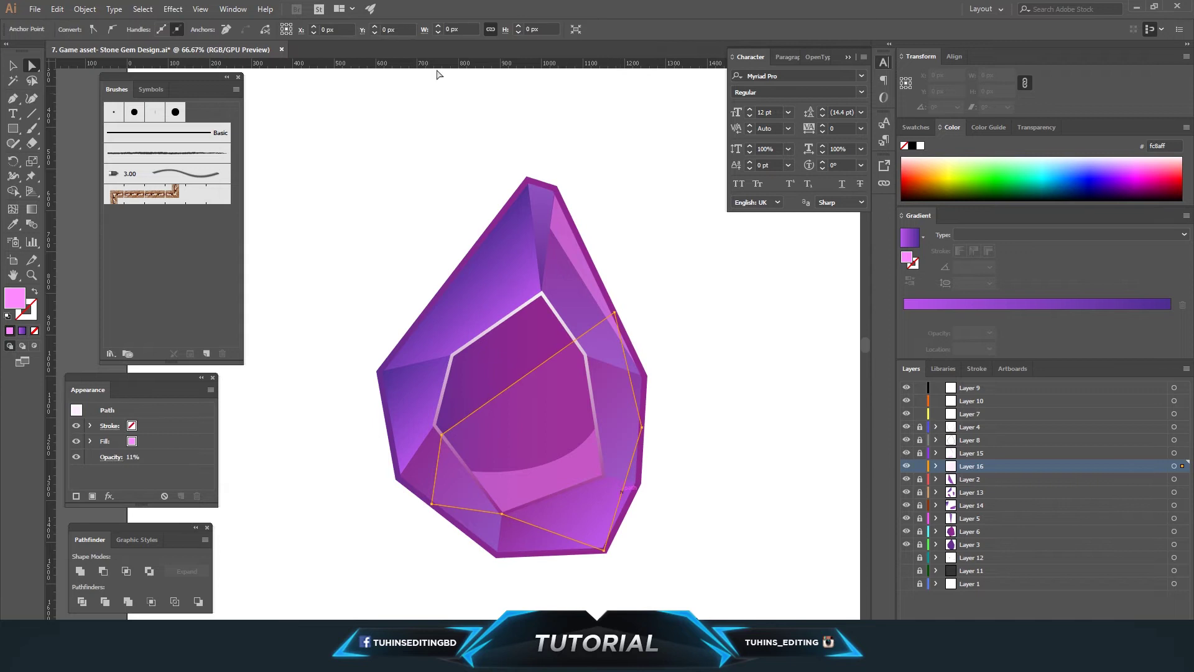
pyautogui.click(700, 244)
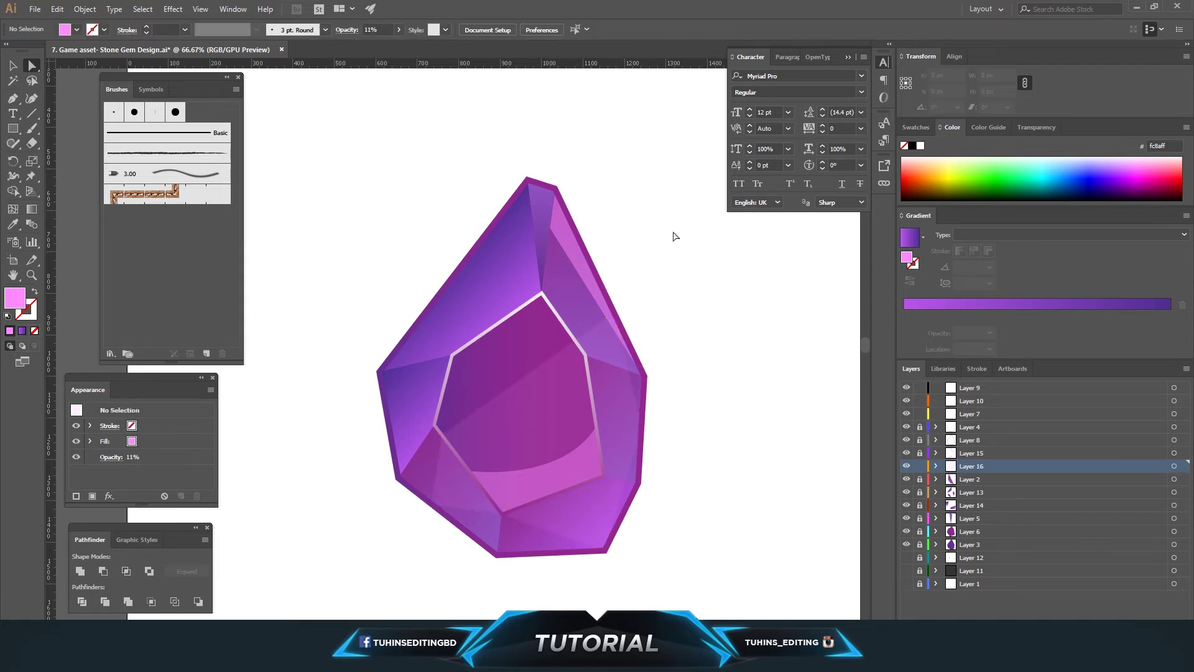
pyautogui.hotkey('ctrl', '+')
pyautogui.click(15, 100)
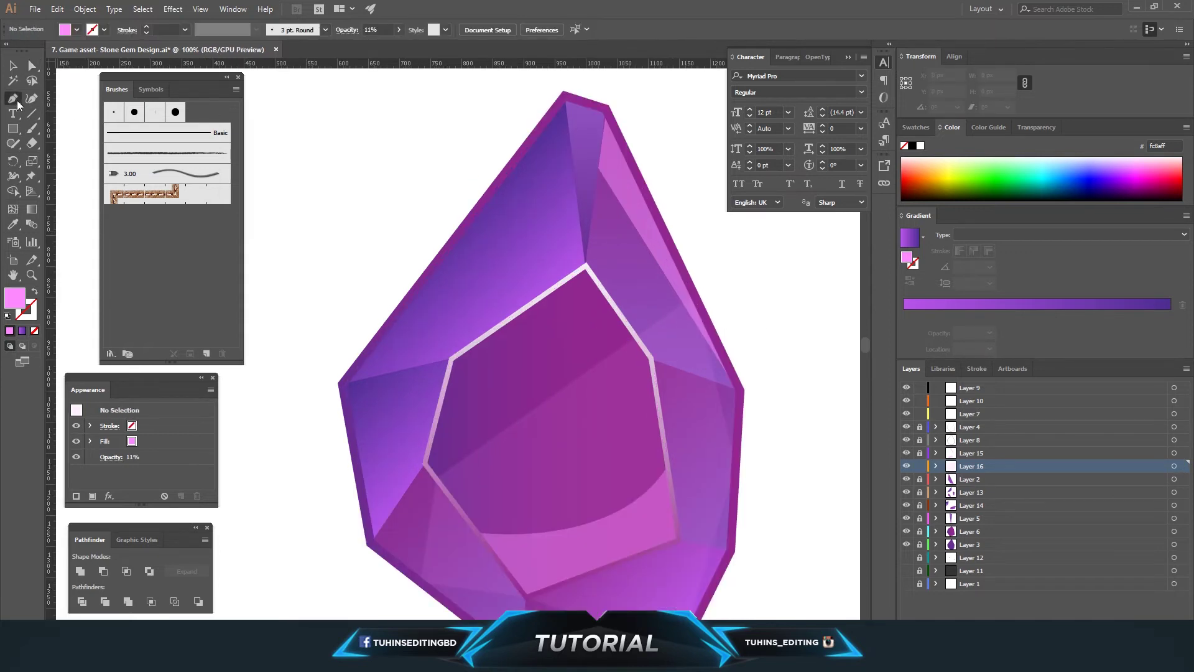
# Draw a small left-side facet and copy a translucent facet's appearance onto it
pyautogui.click(437, 411)
pyautogui.click(390, 339)
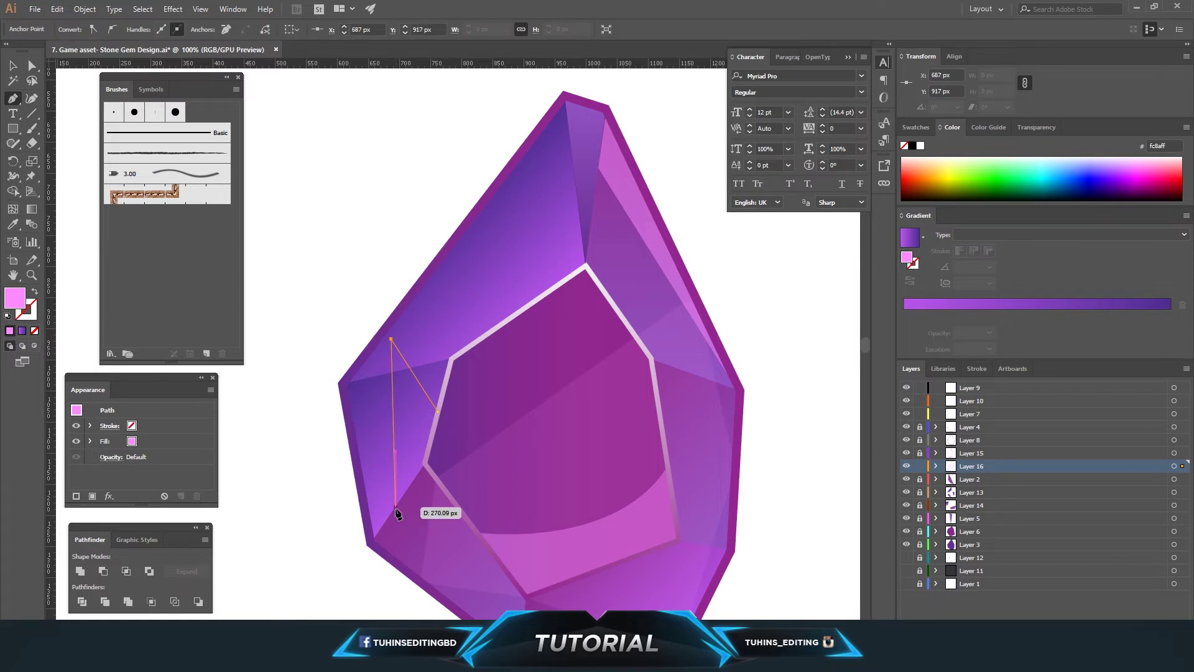
pyautogui.click(392, 514)
pyautogui.click(425, 463)
pyautogui.click(438, 411)
pyautogui.press('i')
pyautogui.click(561, 552)
pyautogui.hotkey('ctrl', 'shift', 'a')
pyautogui.press('a')
pyautogui.scroll(-4, 394, 155)
pyautogui.scroll(2, 394, 156)
pyautogui.scroll(2, 395, 158)
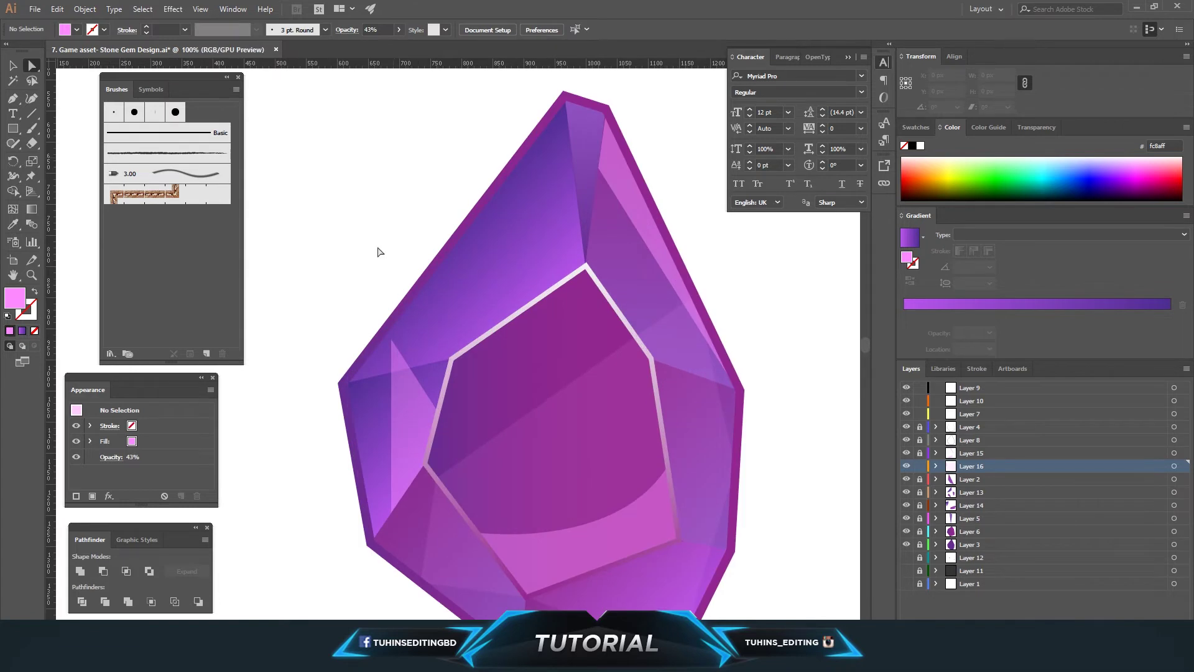
# Give the central facet's white outline a 4 pt stroke and save the design
pyautogui.click(513, 319)
pyautogui.write('4')
pyautogui.press('Return')
pyautogui.hotkey('ctrl', 'shift', 'a')
pyautogui.hotkey('ctrl', '-')
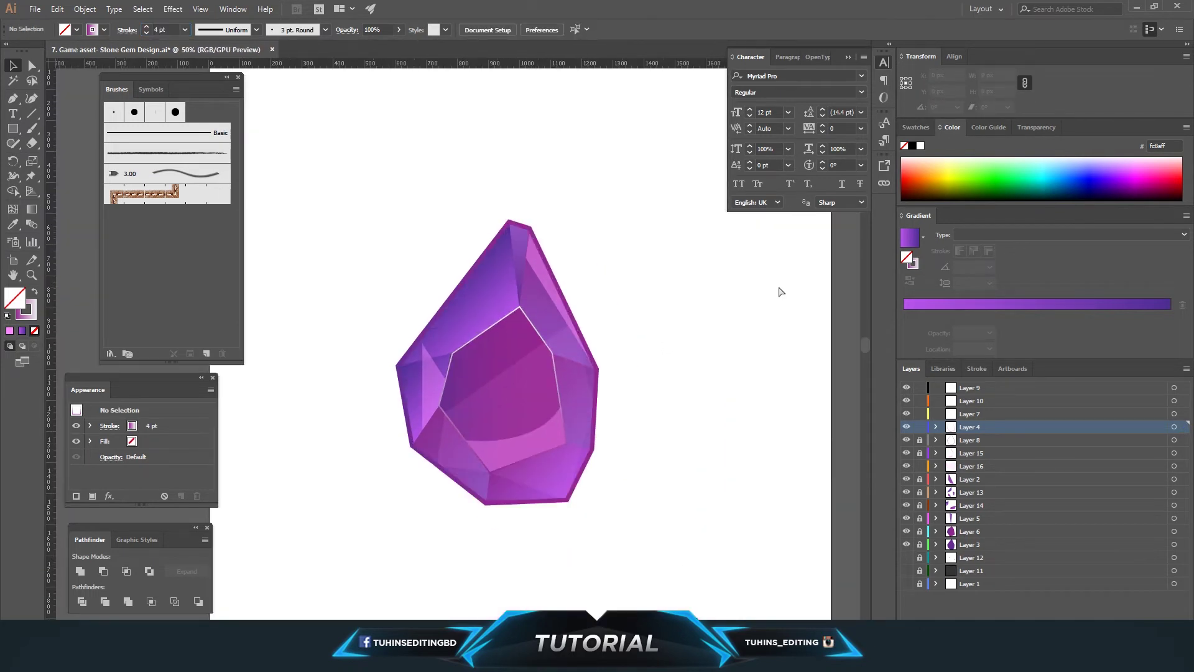
pyautogui.hotkey('ctrl', '+')
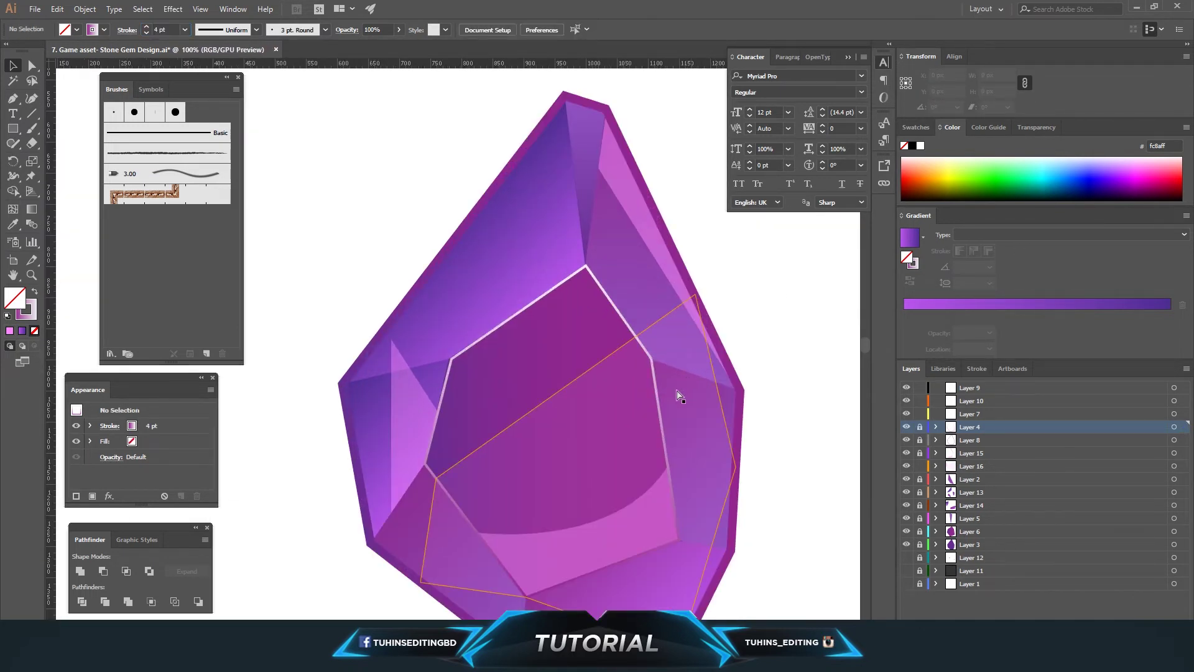
pyautogui.hotkey('ctrl', 's')
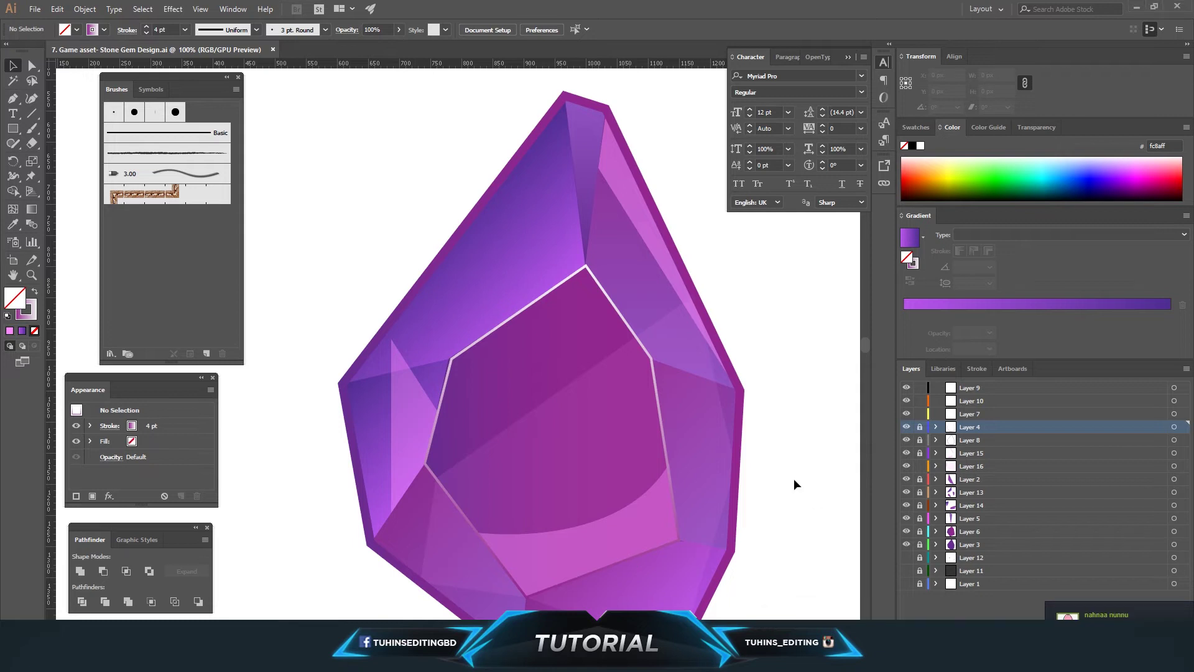
# Make Layer 16 the active layer and start a new facet shape
pyautogui.scroll(-2, 740, 464)
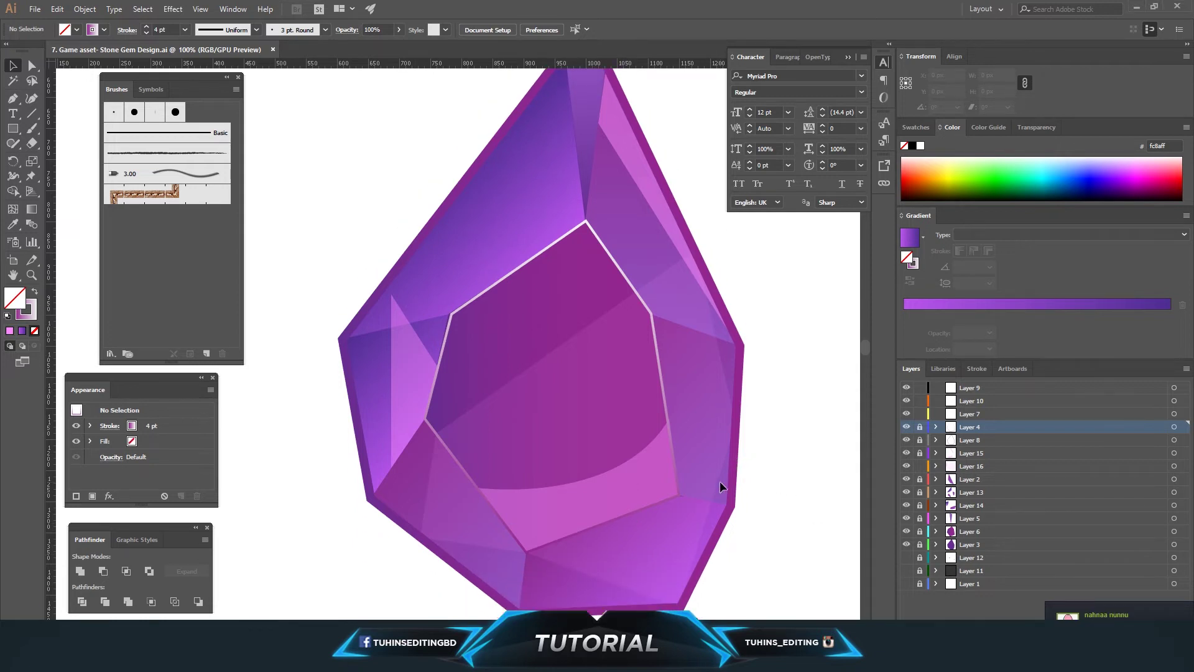
pyautogui.click(965, 471)
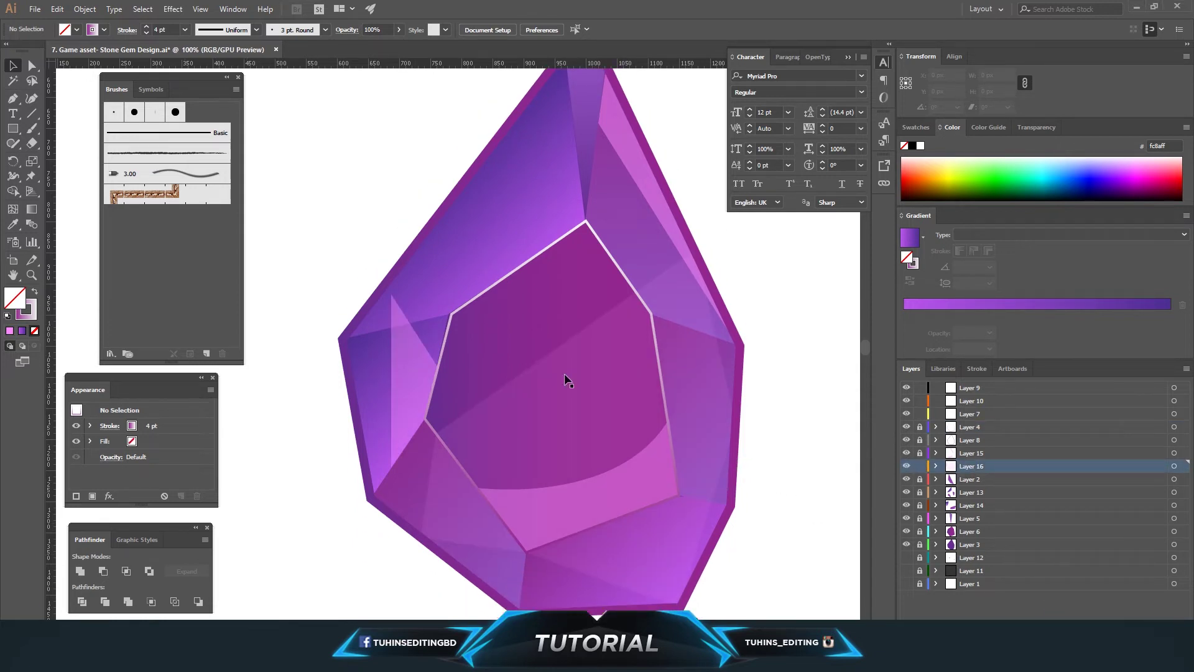
pyautogui.scroll(1, 564, 375)
pyautogui.click(453, 344)
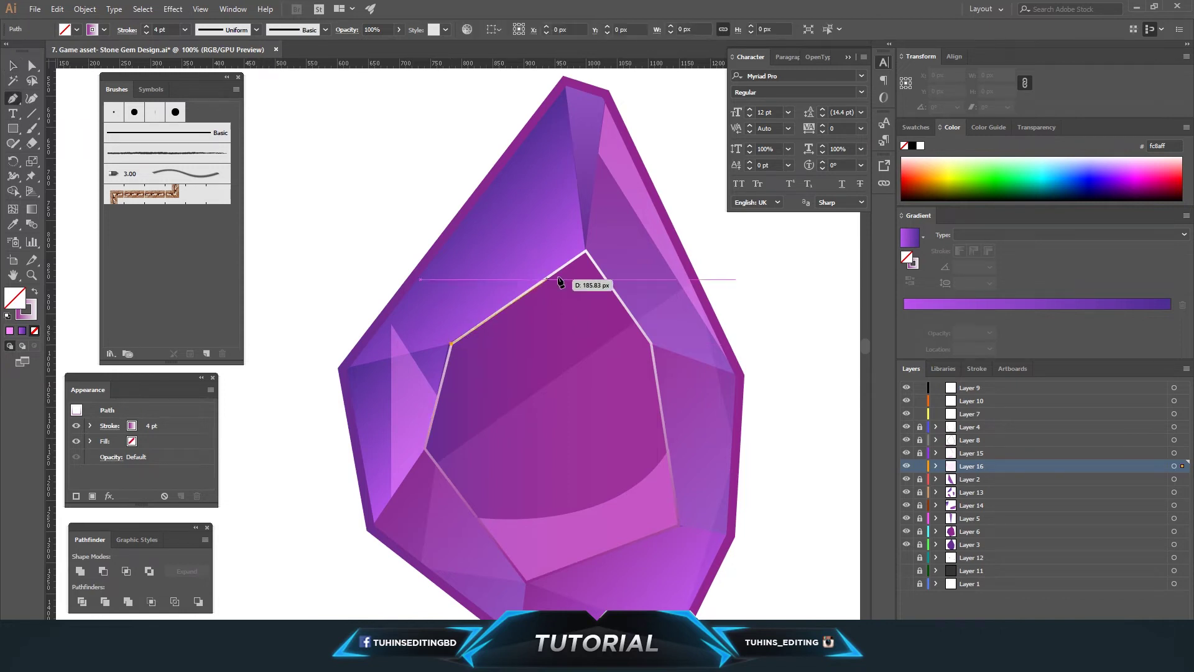
# Finish a four-point facet above the central facet and sample the pink fill onto it
pyautogui.click(578, 235)
pyautogui.click(534, 120)
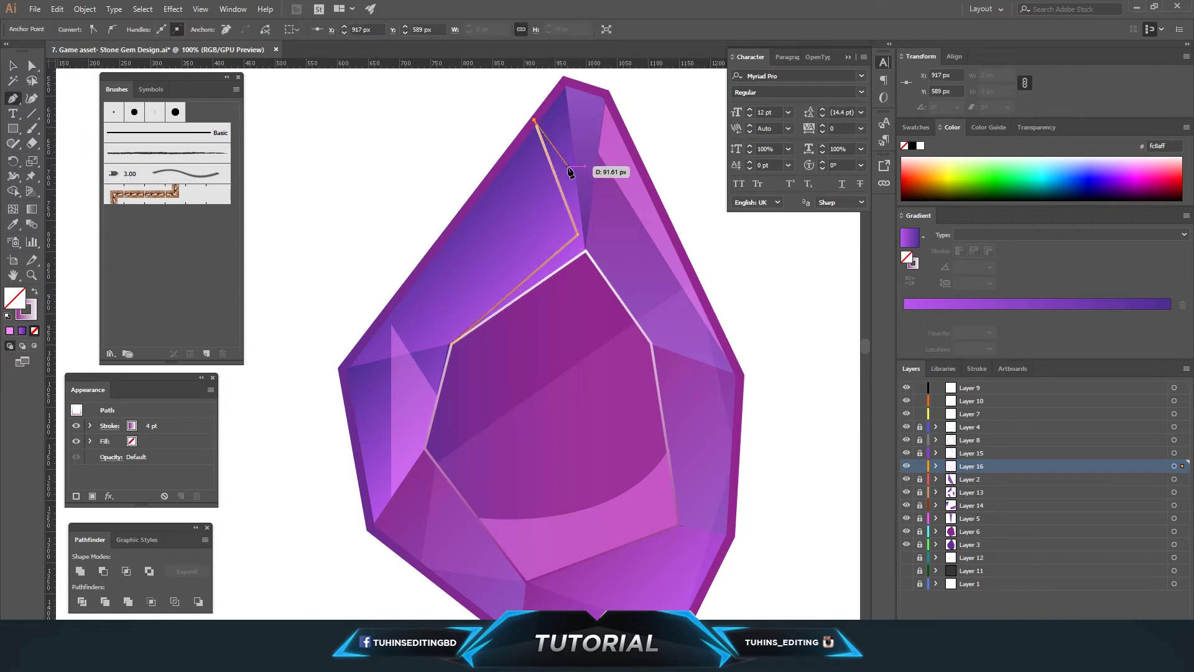
pyautogui.click(540, 225)
pyautogui.click(452, 344)
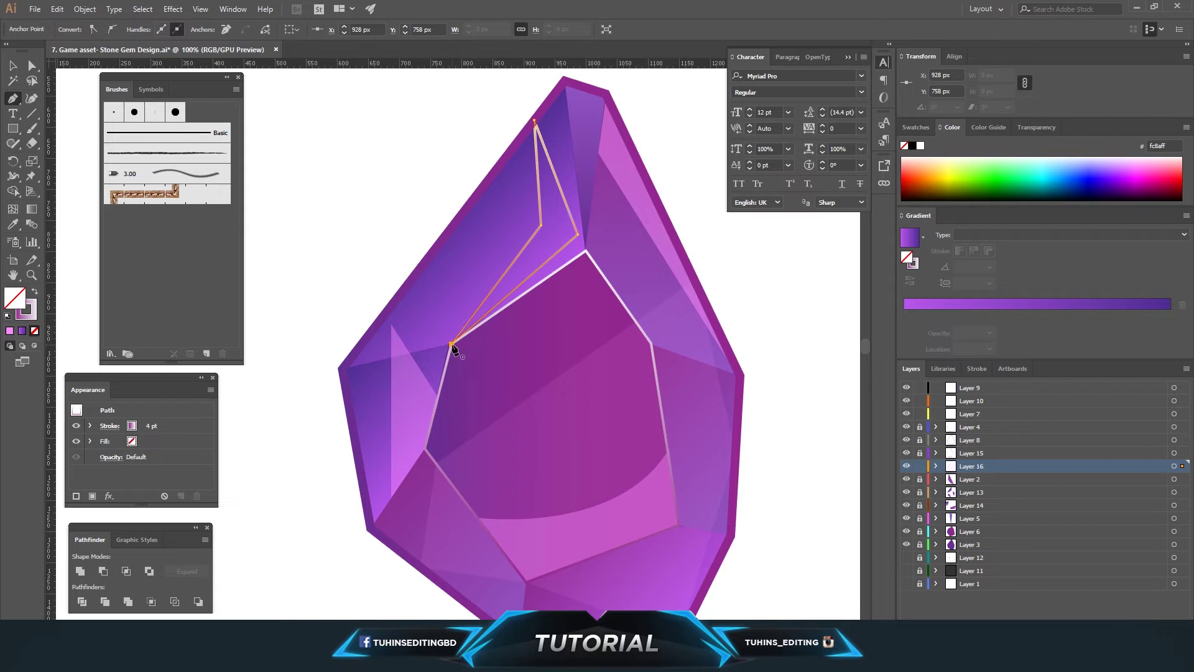
pyautogui.press('i')
pyautogui.click(422, 398)
# Lower the pink facet's opacity to 25% and review the gem
pyautogui.press('a')
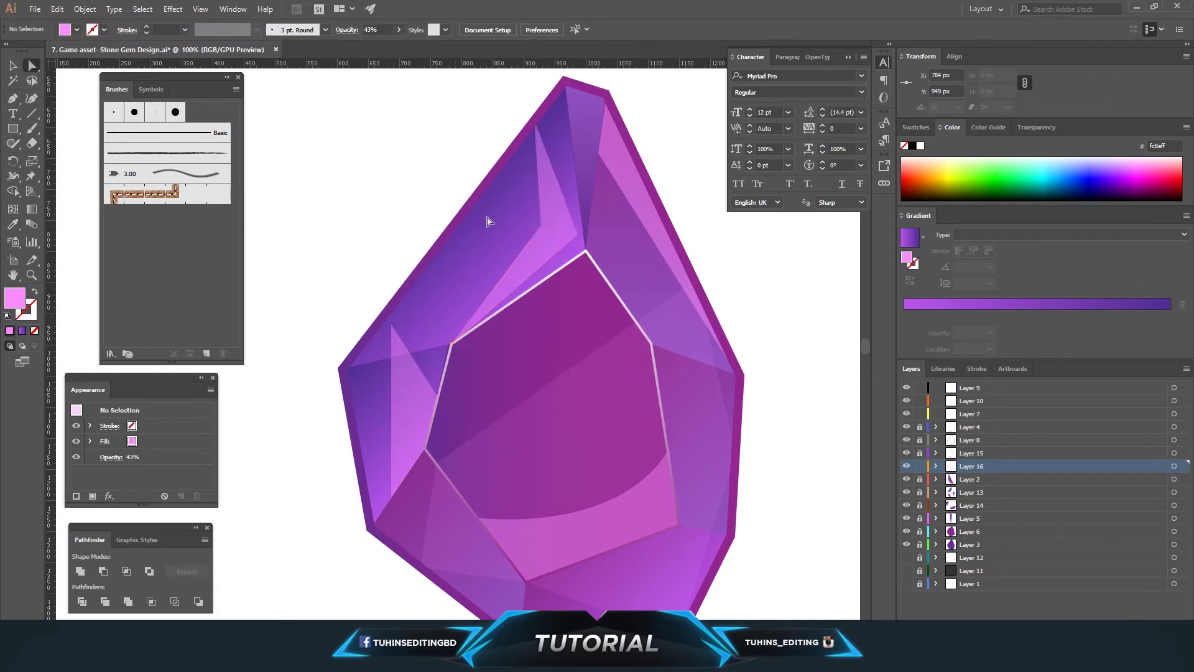
pyautogui.moveTo(369, 40); pyautogui.dragTo(361, 41)
pyautogui.click(372, 203)
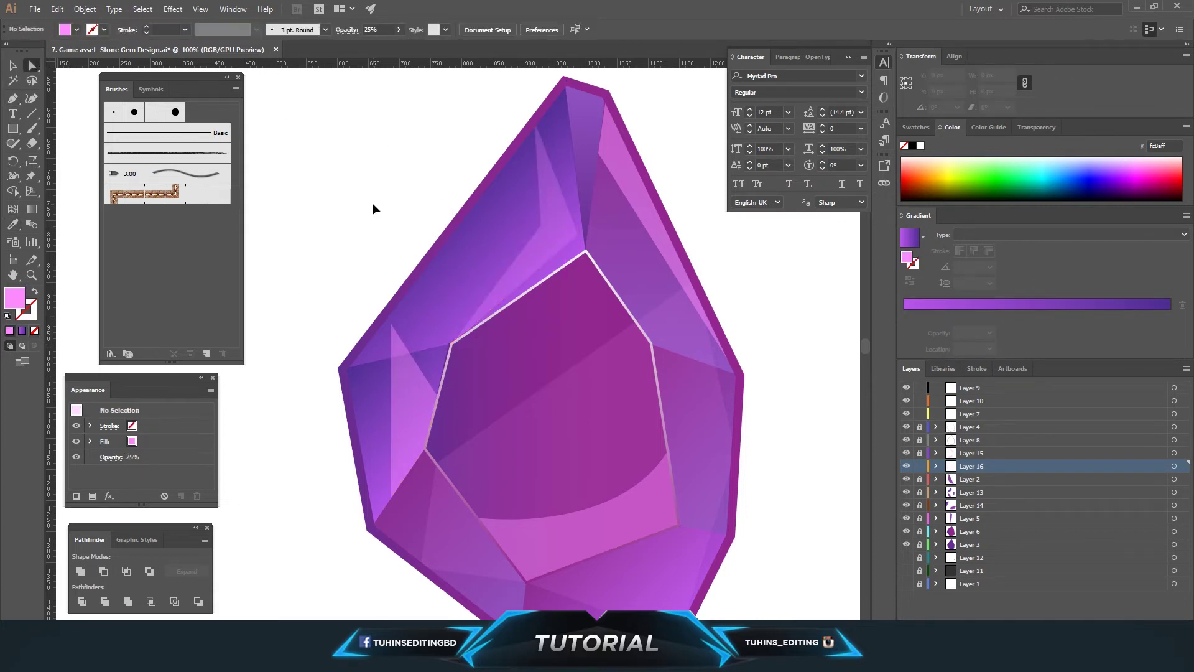
pyautogui.hotkey('ctrl', '-')
pyautogui.hotkey('ctrl', '-')
pyautogui.hotkey('ctrl', '-')
pyautogui.hotkey('ctrl', '+')
pyautogui.hotkey('ctrl', '+')
pyautogui.hotkey('ctrl', '+')
pyautogui.scroll(-1, 547, 331)
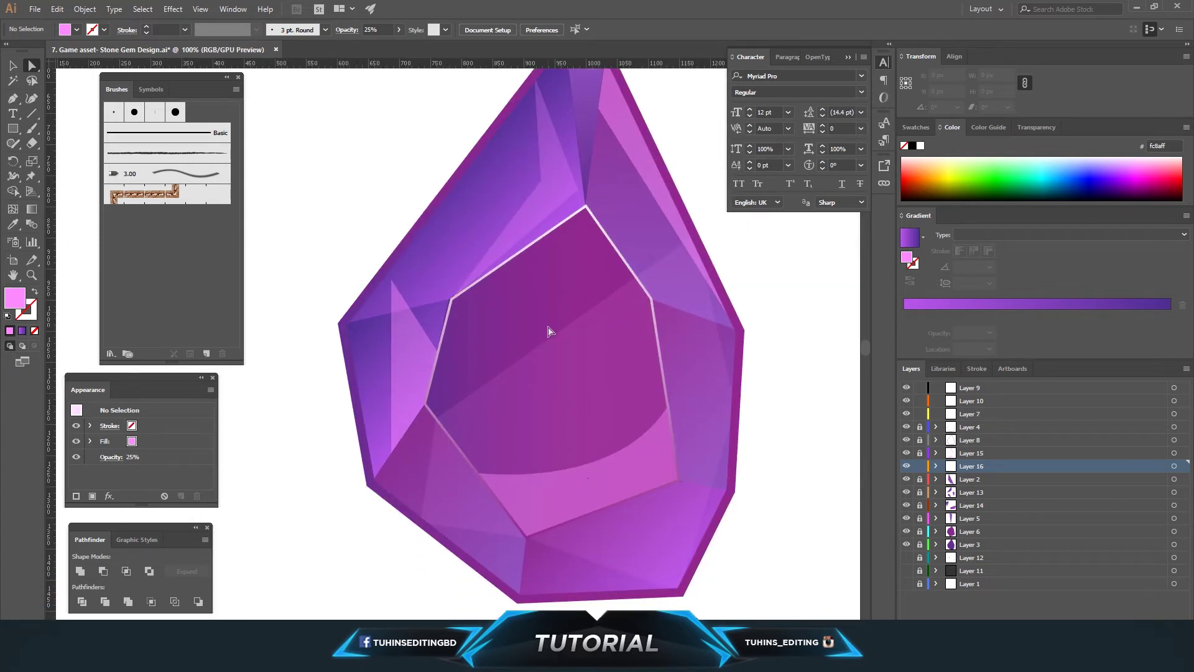
# Identify the bottom facet by toggling layer visibility and set its opacity to 56%
pyautogui.scroll(-1, 562, 381)
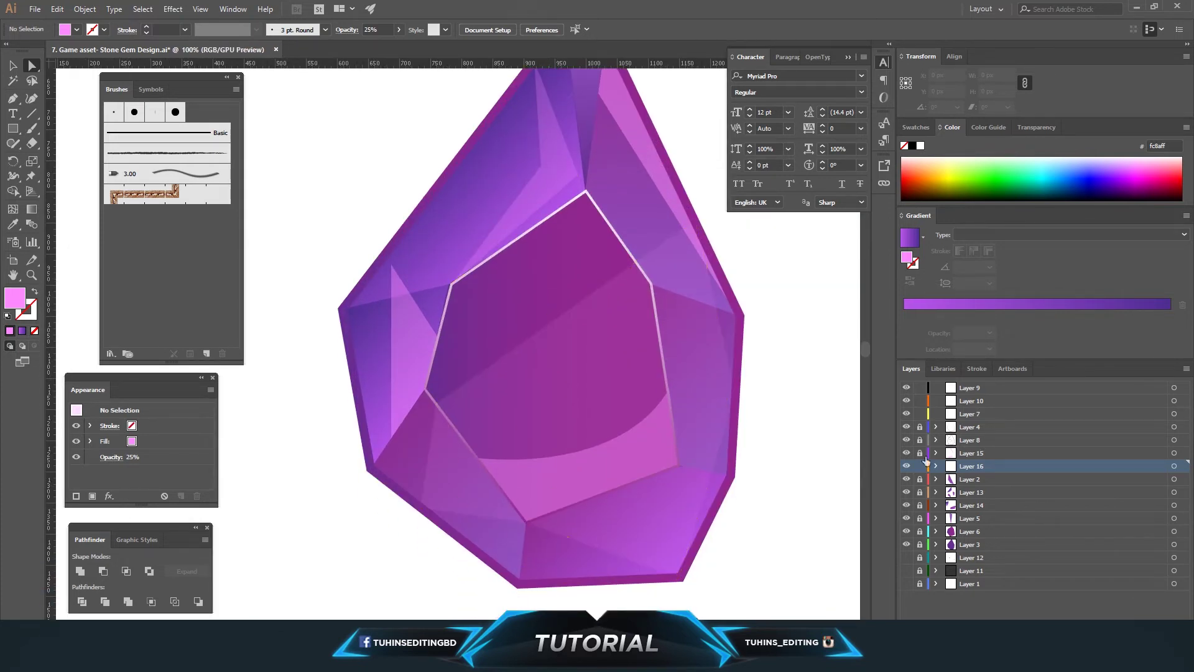
pyautogui.click(906, 492)
pyautogui.click(906, 492)
pyautogui.click(906, 505)
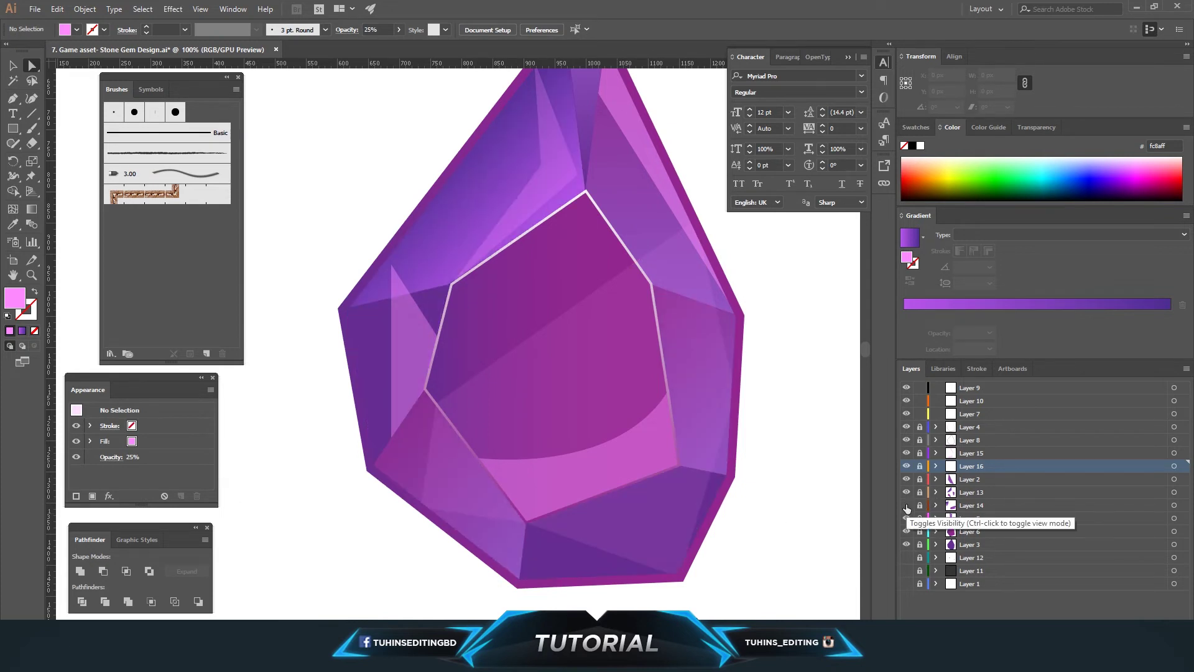
pyautogui.click(906, 505)
pyautogui.click(653, 515)
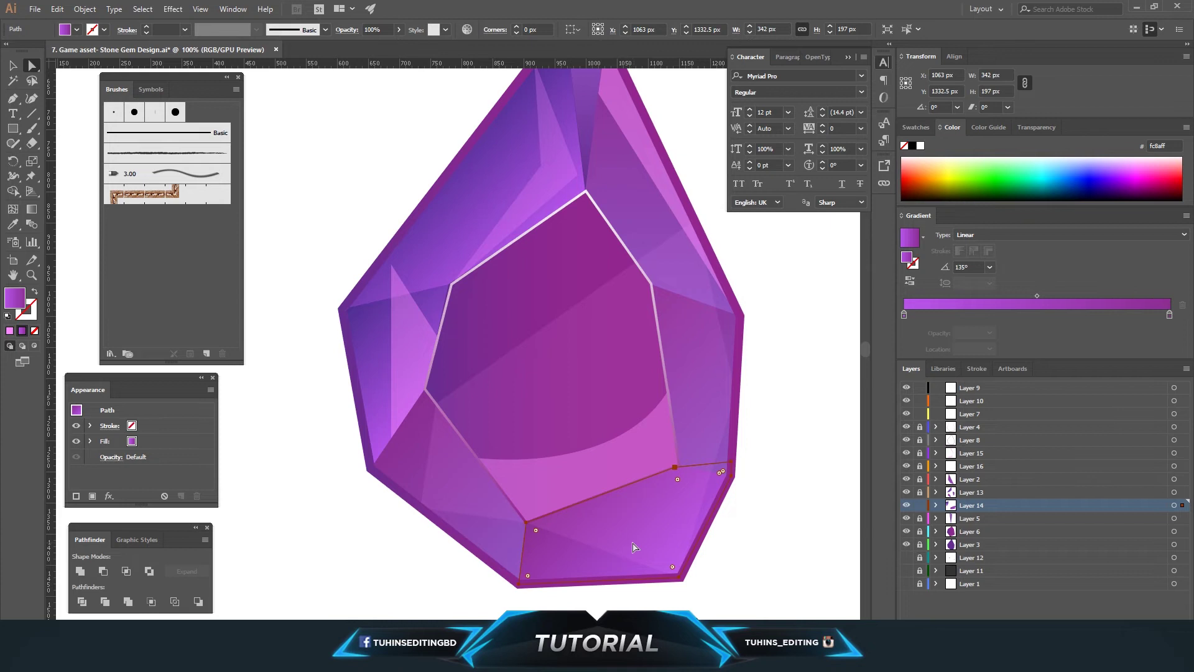
pyautogui.click(399, 29)
pyautogui.moveTo(398, 45); pyautogui.dragTo(377, 45)
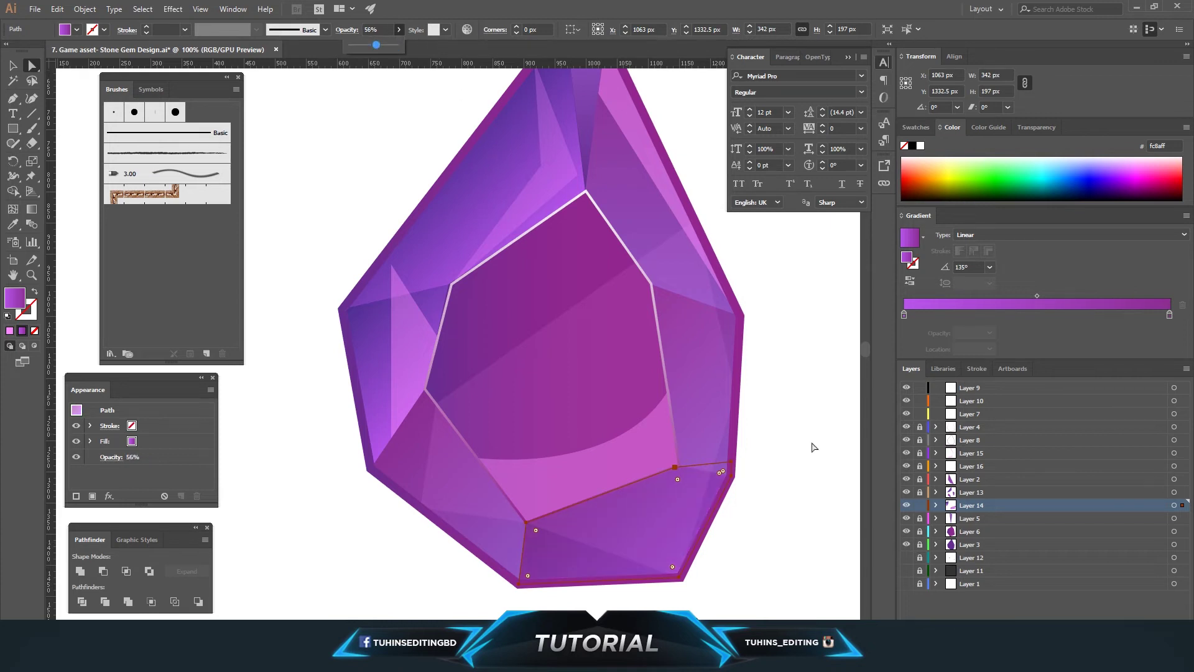
pyautogui.click(781, 437)
# Set the left facet's opacity to 60%
pyautogui.click(906, 505)
pyautogui.click(906, 506)
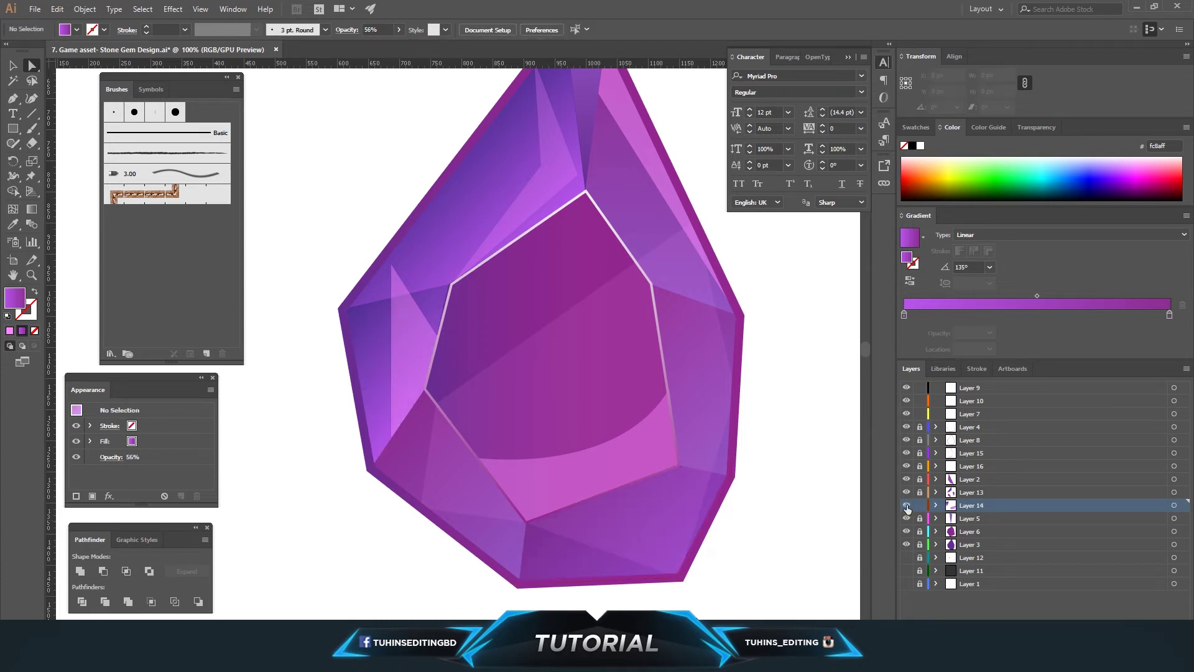
pyautogui.click(371, 381)
pyautogui.click(398, 29)
pyautogui.moveTo(376, 46); pyautogui.dragTo(370, 45)
pyautogui.click(334, 165)
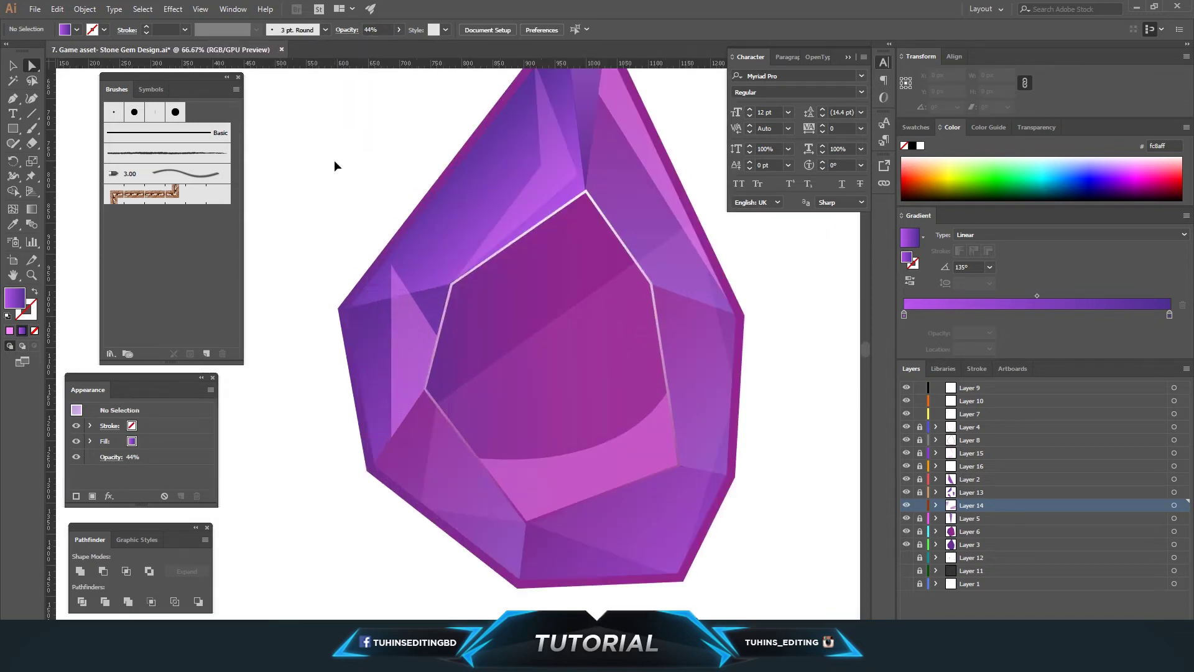
pyautogui.click(375, 325)
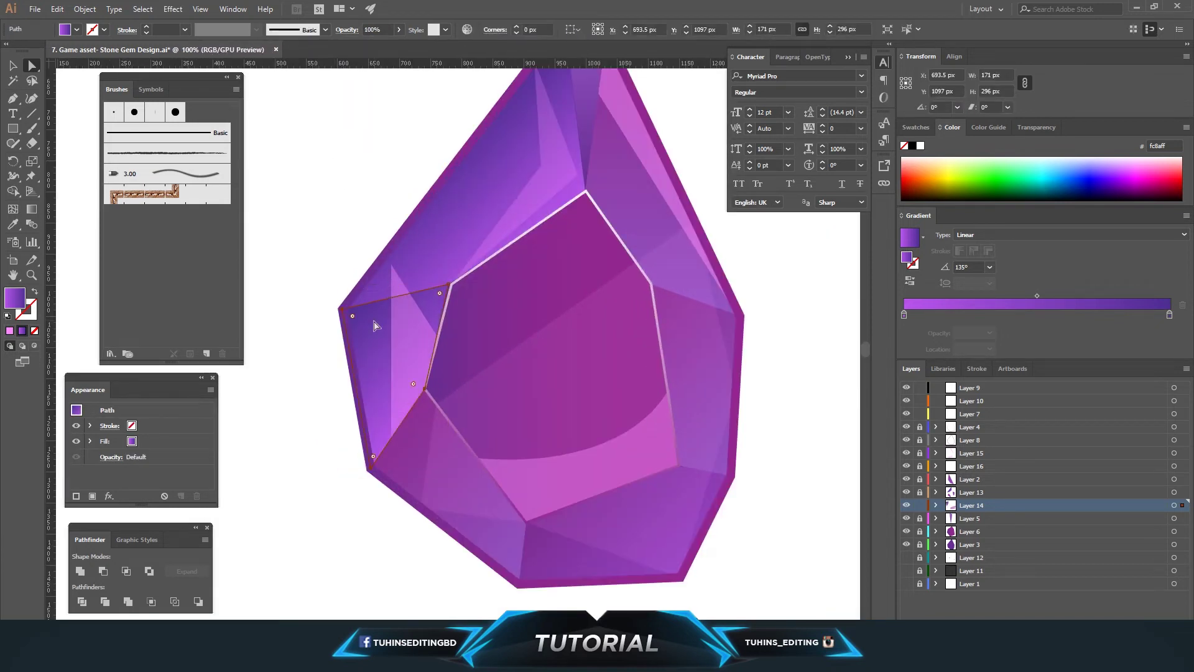
pyautogui.click(398, 30)
pyautogui.moveTo(398, 45)
pyautogui.mouseDown()
pyautogui.moveTo(364, 45)
pyautogui.moveTo(379, 46)
pyautogui.mouseUp()
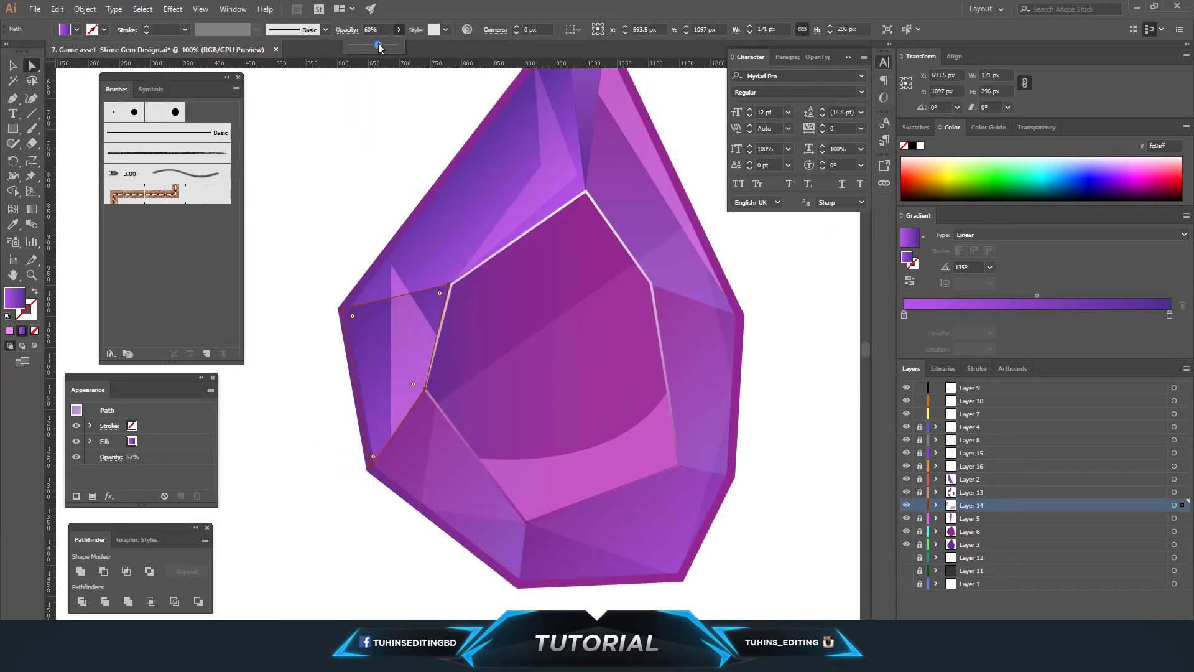
pyautogui.hotkey('ctrl', 'shift', 'a')
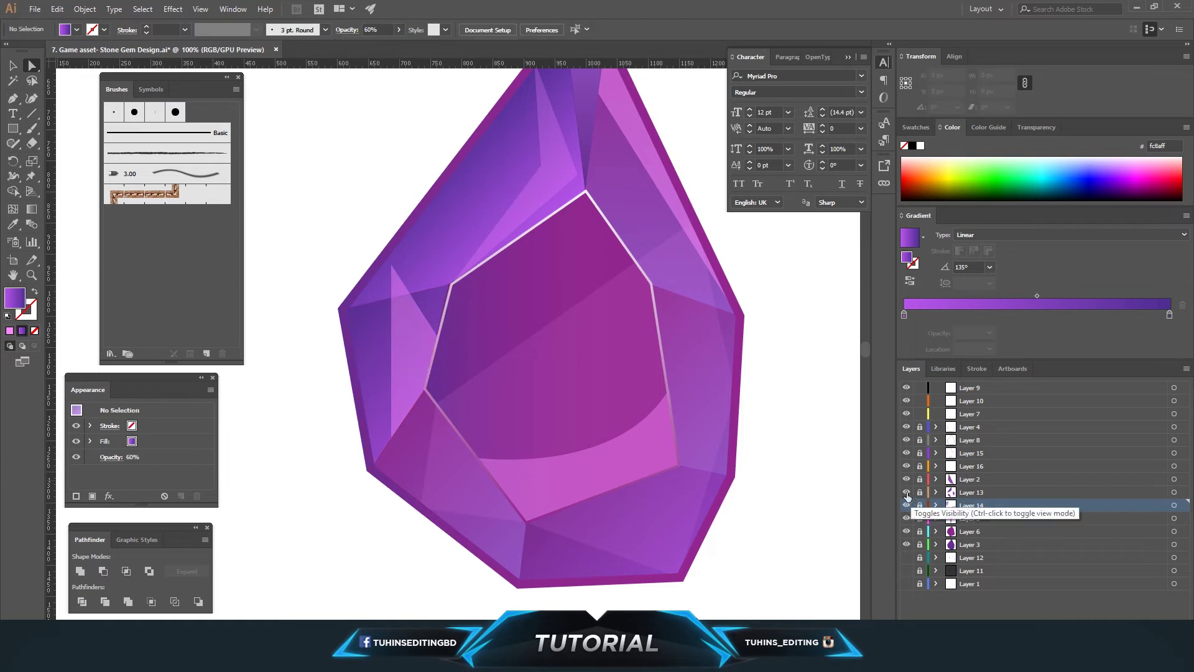
# Unlock Layer 13 and set the right facet's opacity to 62%
pyautogui.click(920, 492)
pyautogui.click(407, 467)
pyautogui.click(398, 30)
pyautogui.hotkey('ctrl', 'shift', 'a')
pyautogui.click(723, 352)
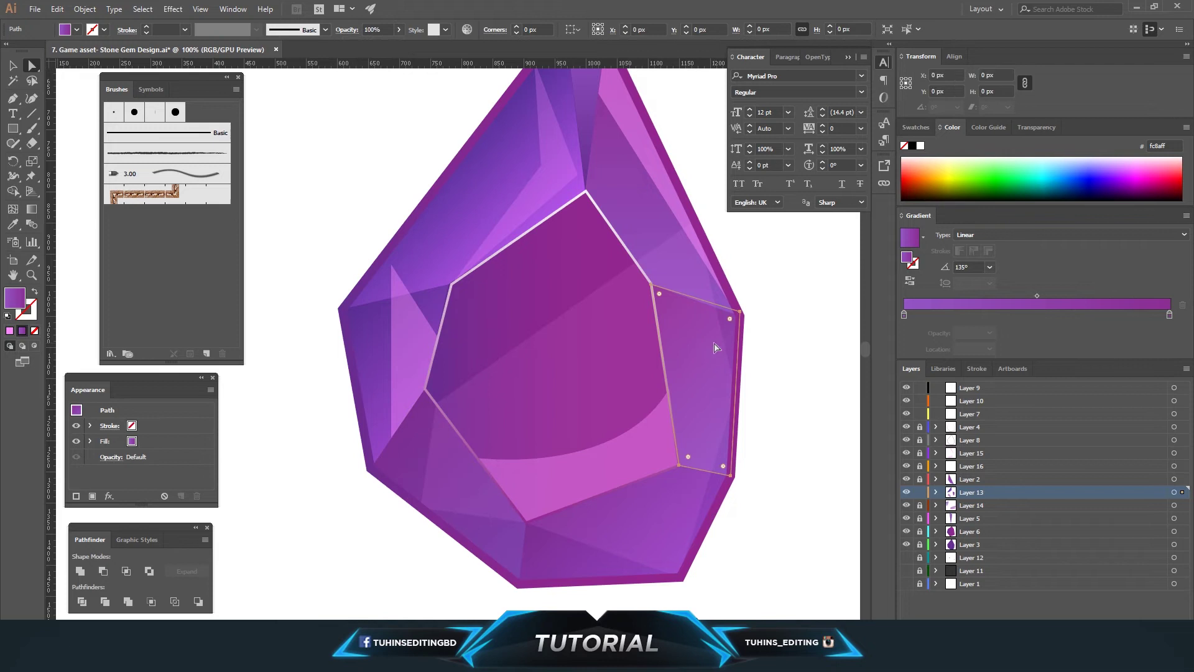
pyautogui.click(398, 30)
pyautogui.moveTo(396, 44); pyautogui.dragTo(376, 44)
pyautogui.click(379, 147)
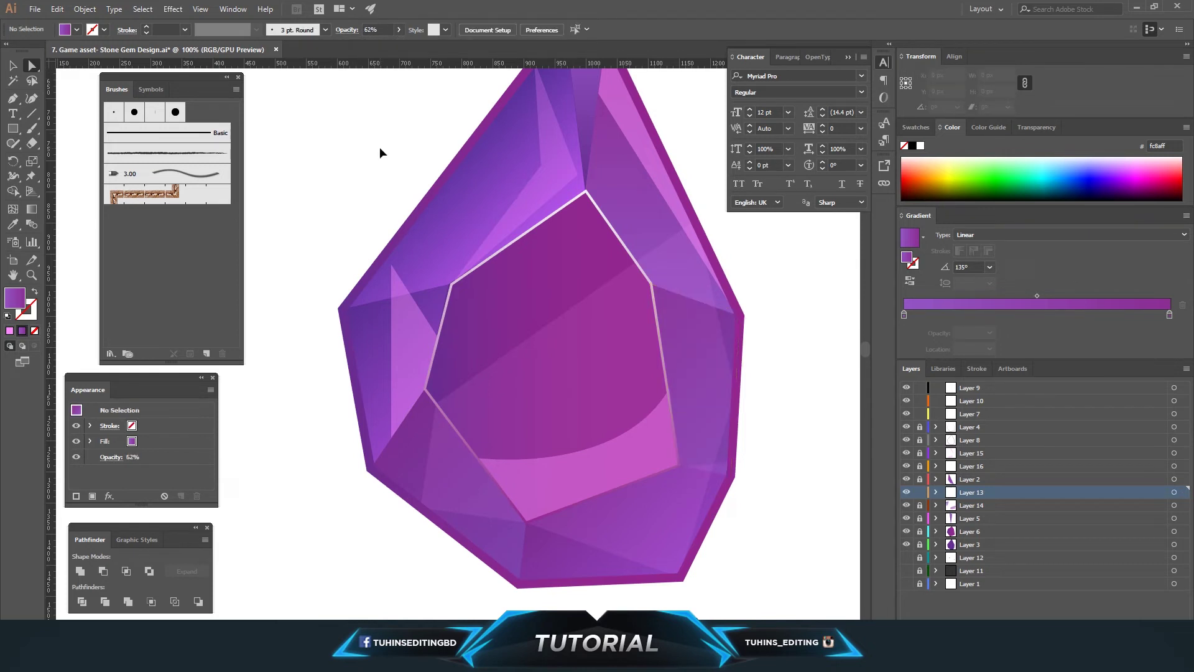
# Fit the artboard, zoom back in on the gem, and choose an item from a top menu
pyautogui.hotkey('ctrl', '0')
pyautogui.hotkey('ctrl', '1')
pyautogui.click(35, 9)
pyautogui.click(37, 89)
pyautogui.scroll(1, 678, 290)
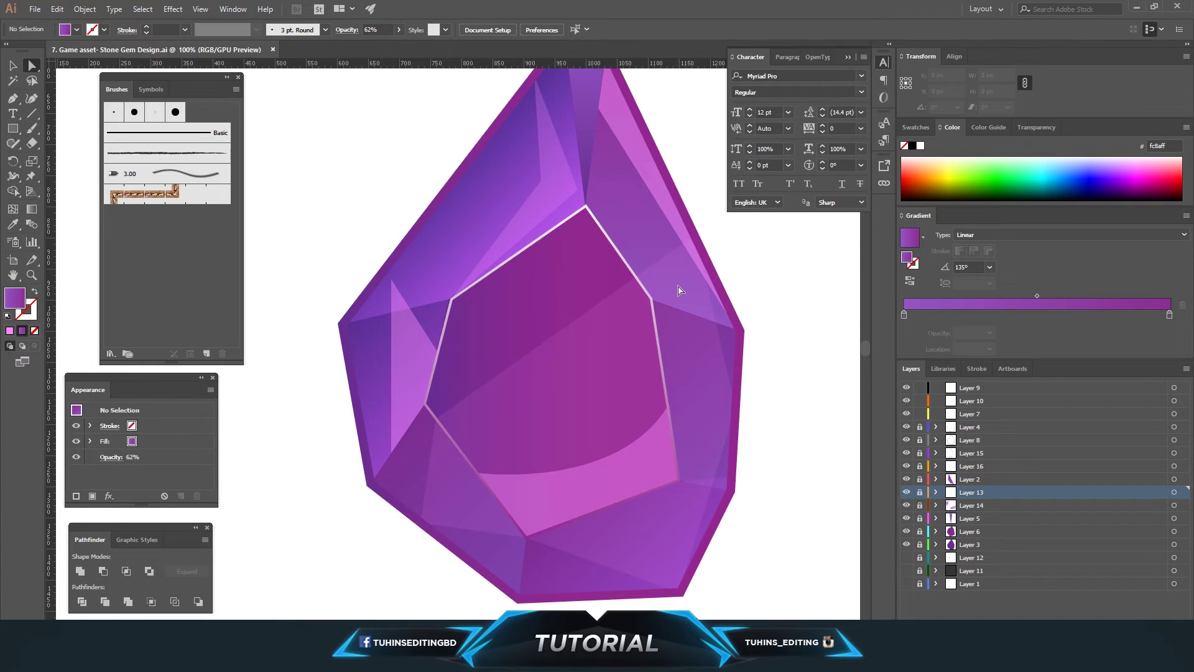
pyautogui.scroll(5, 678, 290)
# On a new layer above Layer 15, draw a facet along the gem's top-left edge
pyautogui.doubleClick(906, 453)
pyautogui.click(1049, 453)
pyautogui.hotkey('ctrl', 'l')
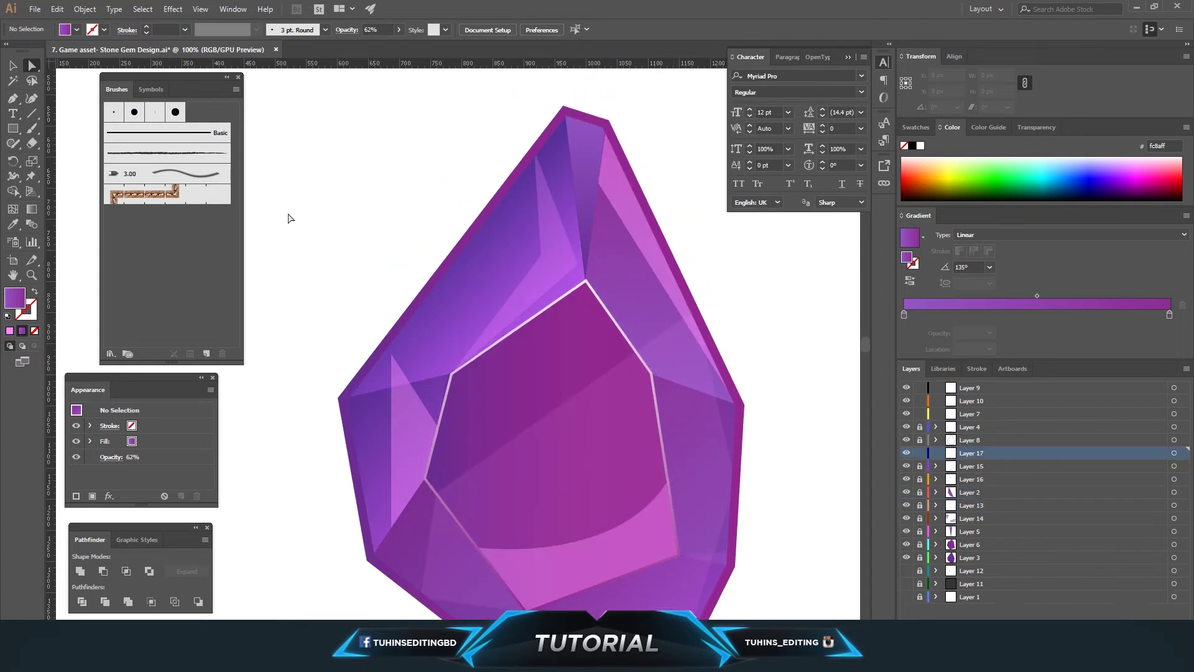
pyautogui.scroll(1, 298, 215)
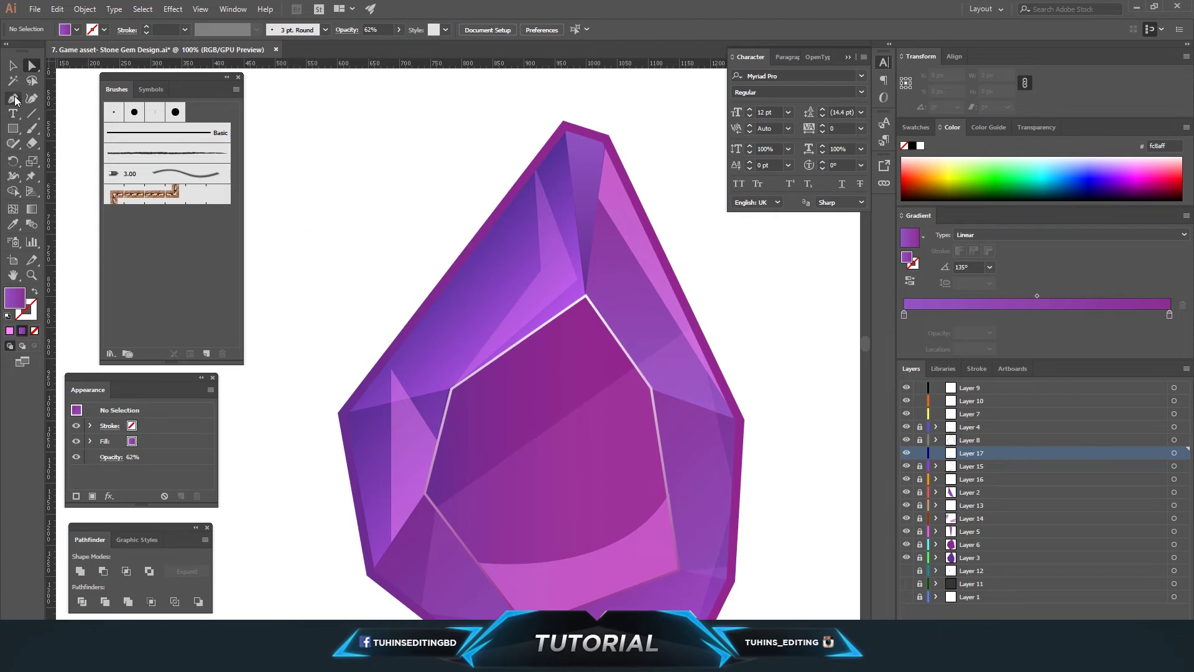
pyautogui.click(585, 297)
pyautogui.click(564, 126)
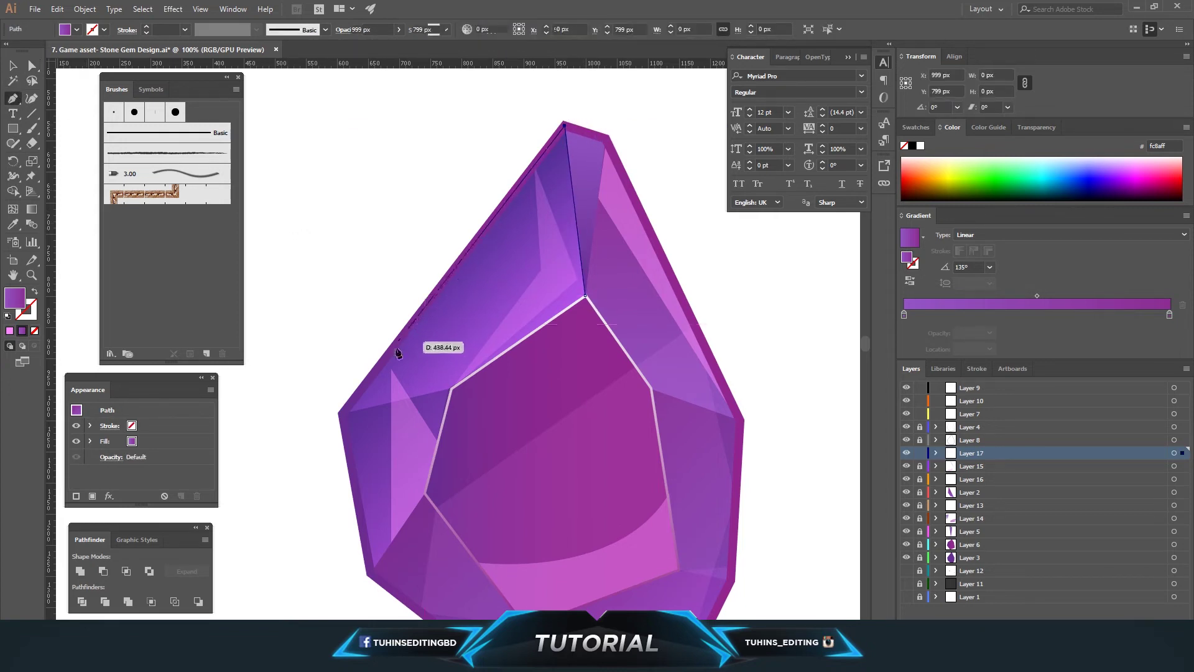
pyautogui.moveTo(385, 357); pyautogui.dragTo(392, 372)
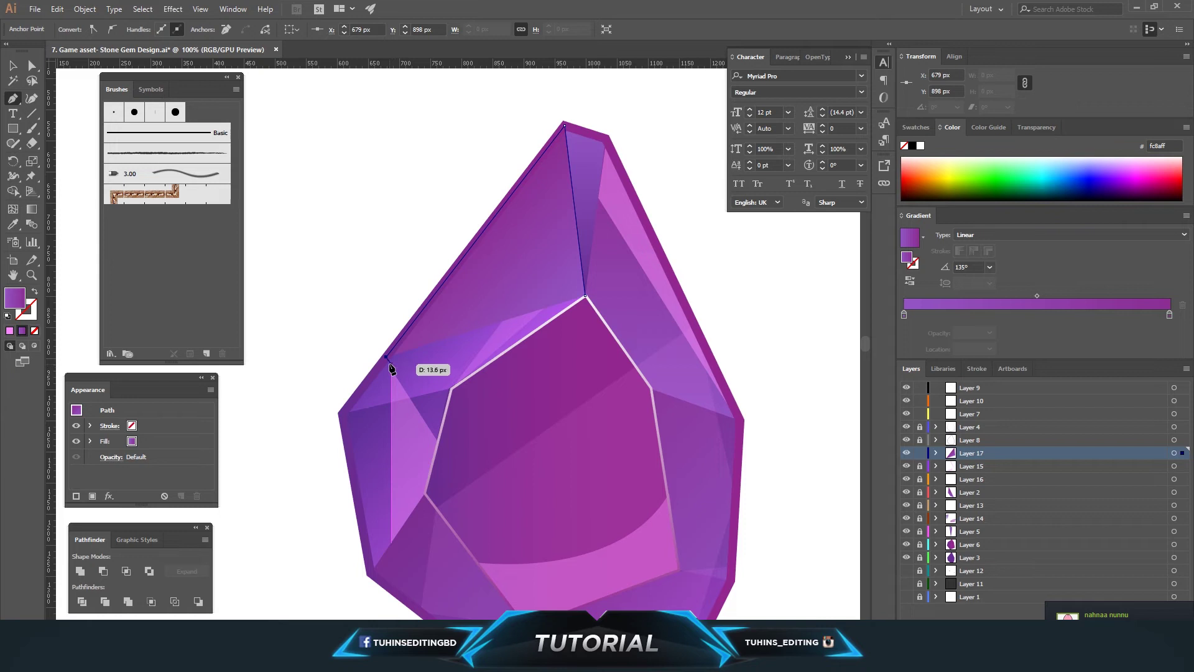
pyautogui.click(553, 201)
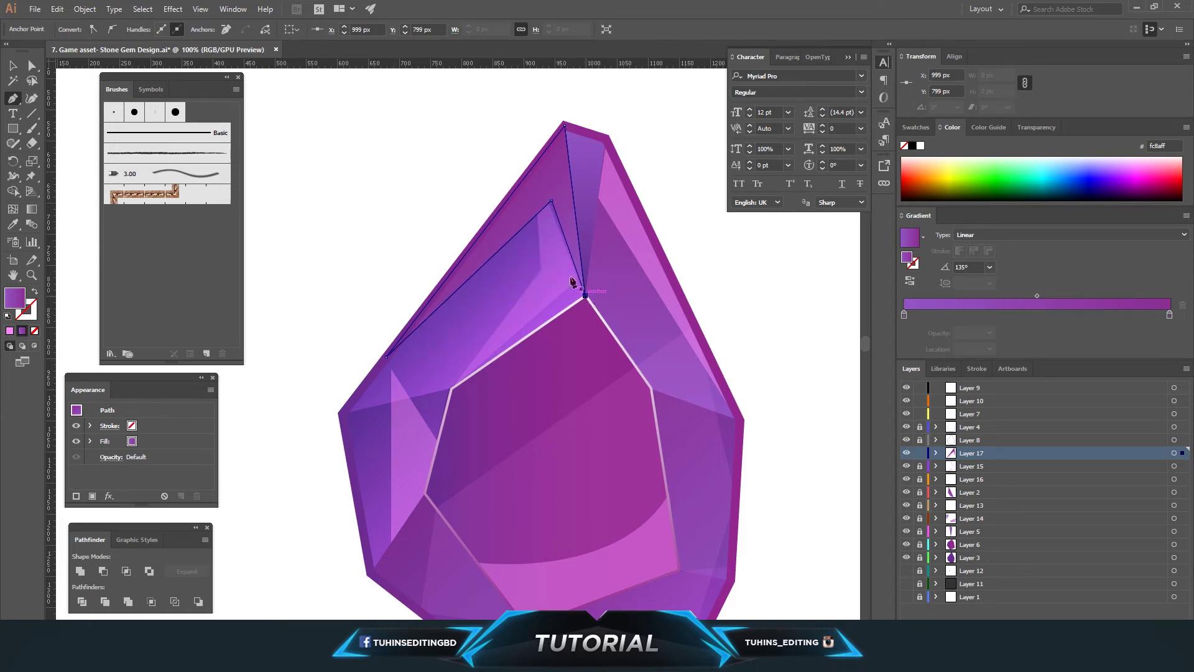
pyautogui.click(25, 66)
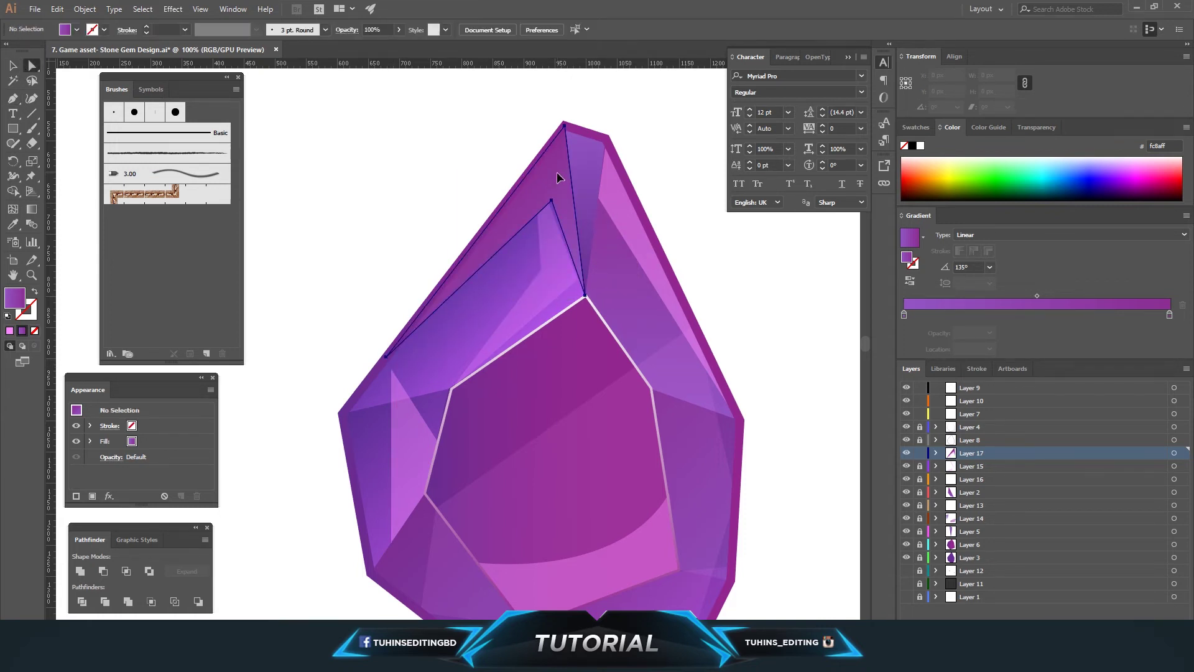
# Fill the new top-left facet light grey at 45% opacity
pyautogui.click(77, 29)
pyautogui.click(101, 89)
pyautogui.click(398, 30)
pyautogui.moveTo(398, 45)
pyautogui.mouseDown()
pyautogui.moveTo(356, 45)
pyautogui.moveTo(368, 44)
pyautogui.mouseUp()
pyautogui.click(368, 132)
pyautogui.hotkey('ctrl', '-')
pyautogui.hotkey('ctrl', '+')
pyautogui.hotkey('ctrl', '+')
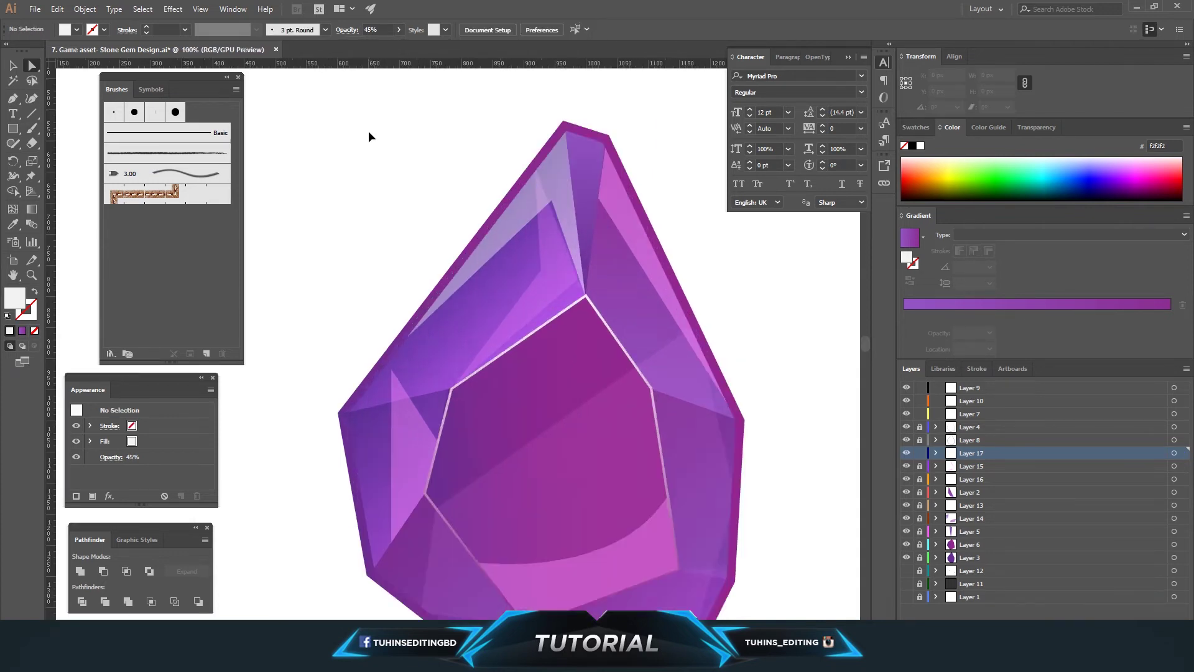
pyautogui.hotkey('ctrl', '-')
# Give the facet a linear gradient with both stops white at a 90° angle
pyautogui.click(556, 180)
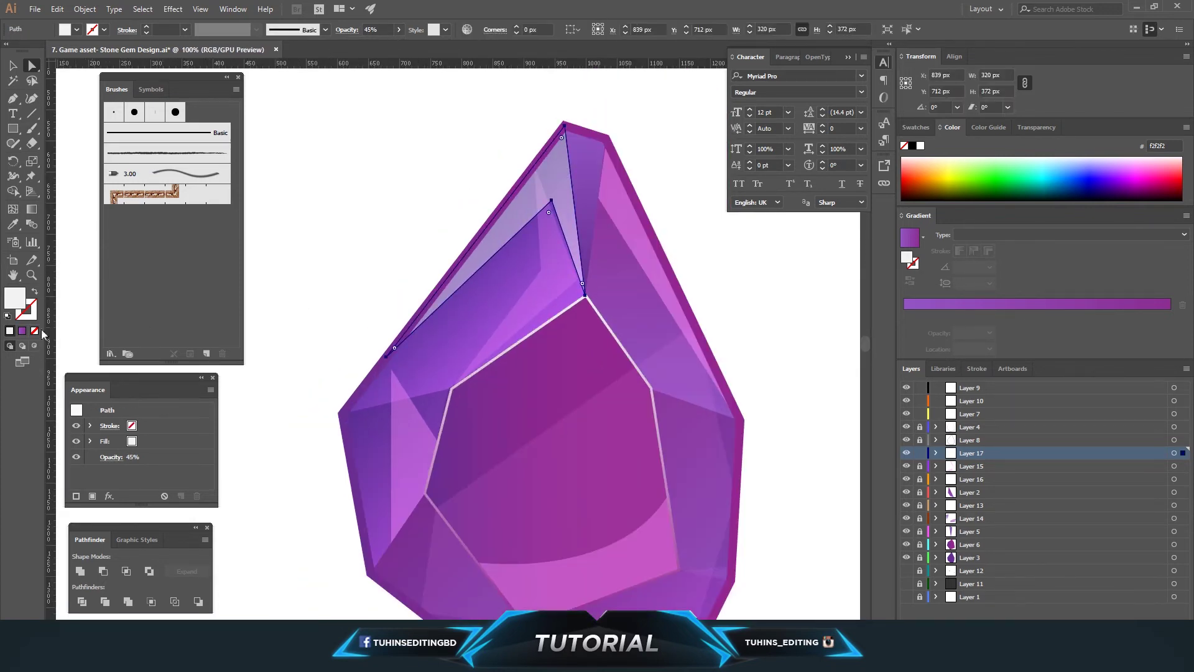
pyautogui.click(22, 330)
pyautogui.doubleClick(1169, 314)
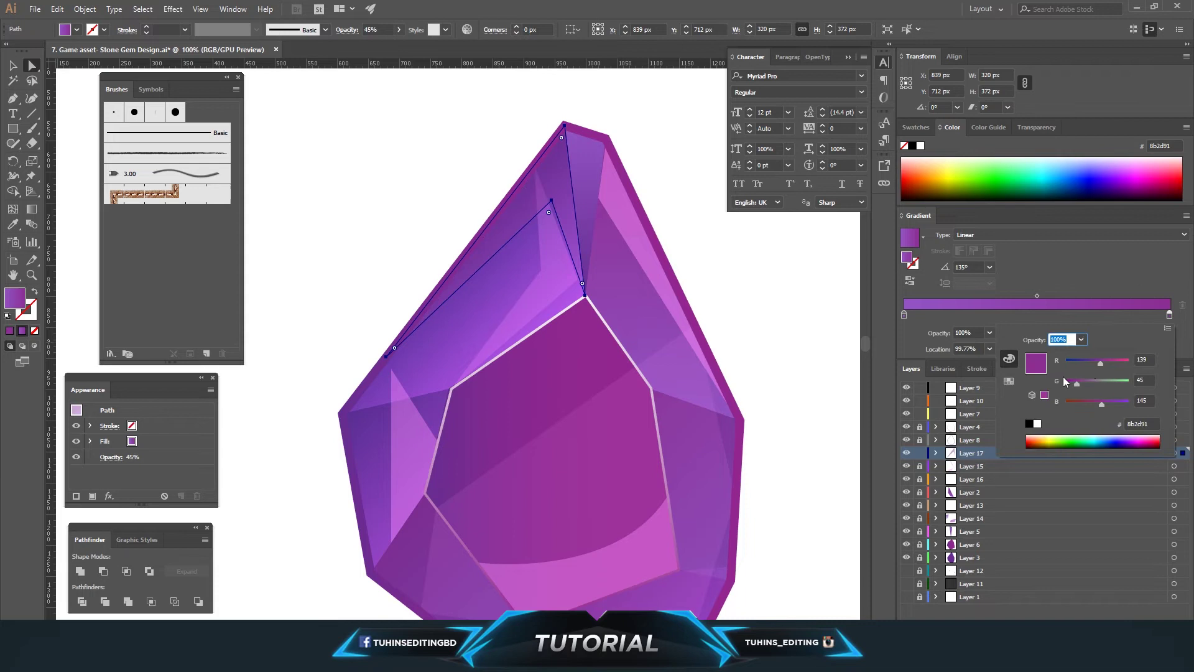
pyautogui.click(1009, 381)
pyautogui.click(1123, 382)
pyautogui.doubleClick(904, 314)
pyautogui.click(1026, 354)
pyautogui.click(990, 267)
pyautogui.click(1014, 339)
# Set the gradient's left stop to 20% opacity and the facet to about 66% opacity
pyautogui.doubleClick(904, 315)
pyautogui.click(1081, 339)
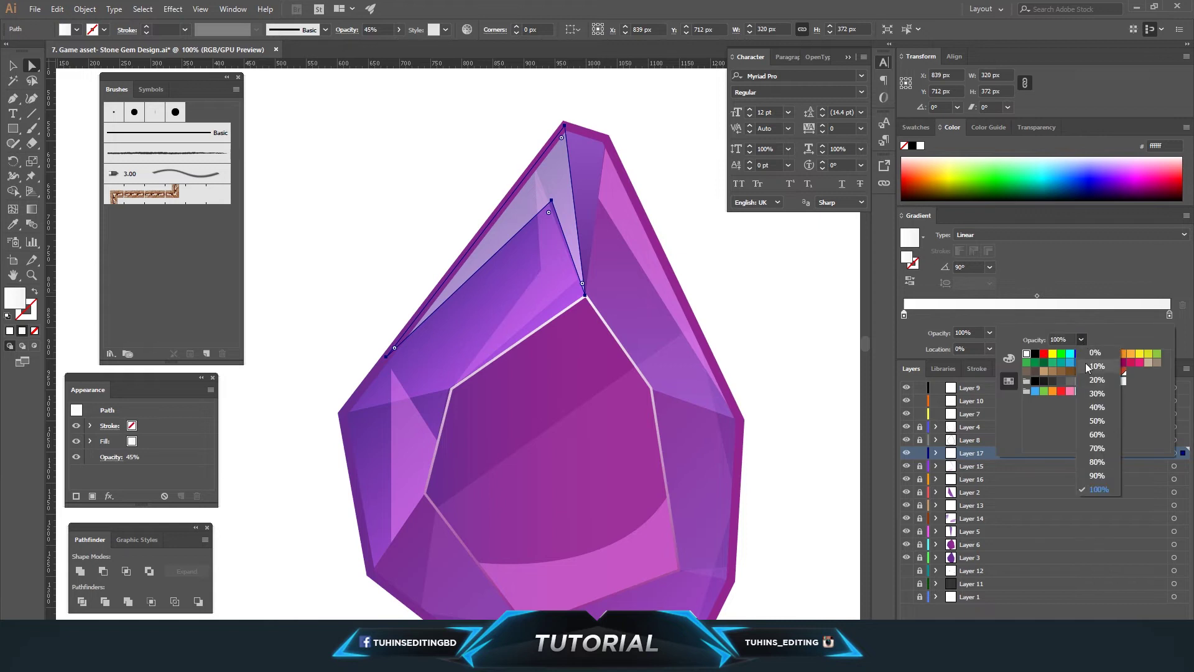
pyautogui.click(1094, 381)
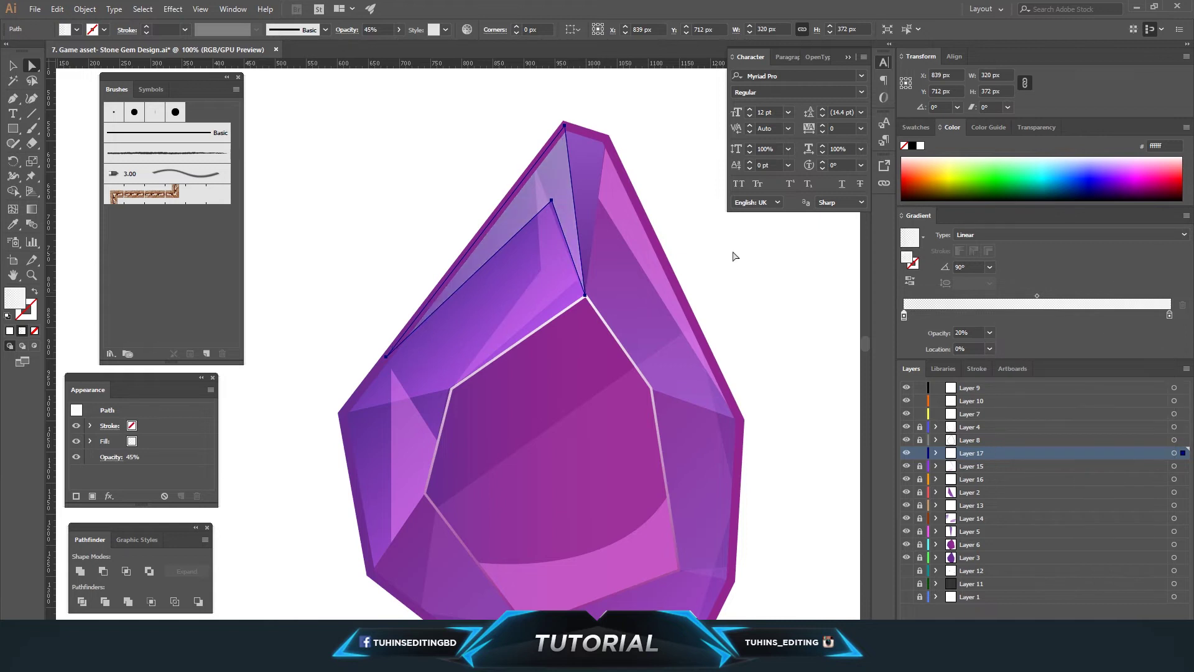
pyautogui.click(399, 29)
pyautogui.moveTo(382, 44); pyautogui.dragTo(381, 46)
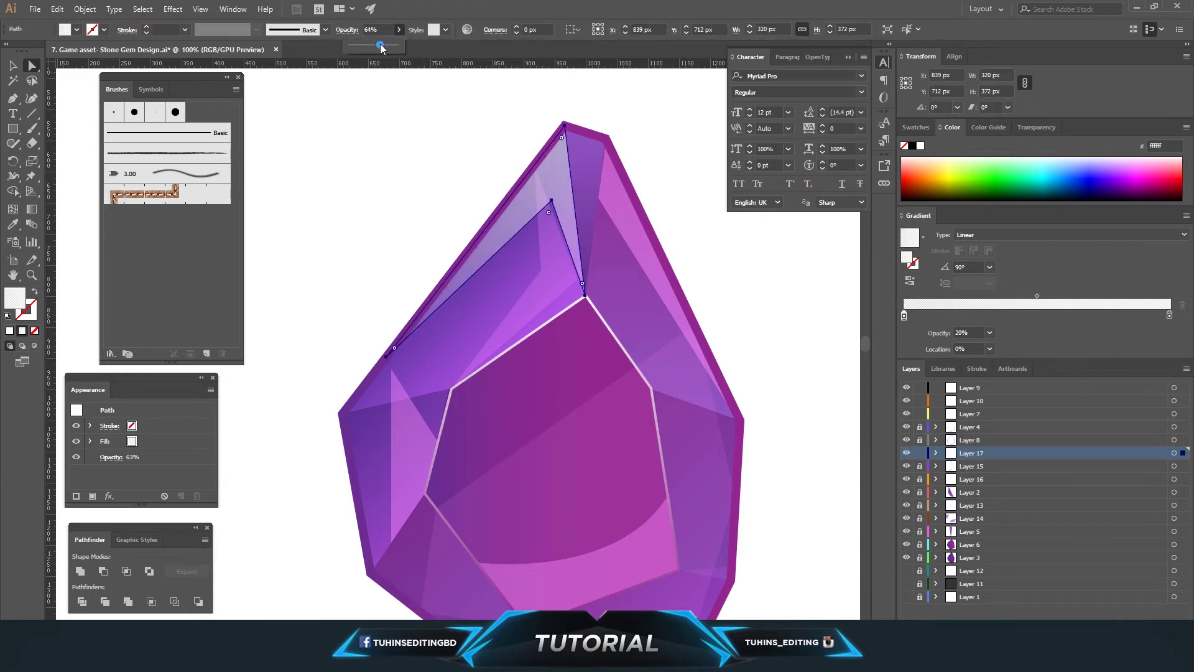
pyautogui.click(428, 178)
pyautogui.hotkey('ctrl', '-')
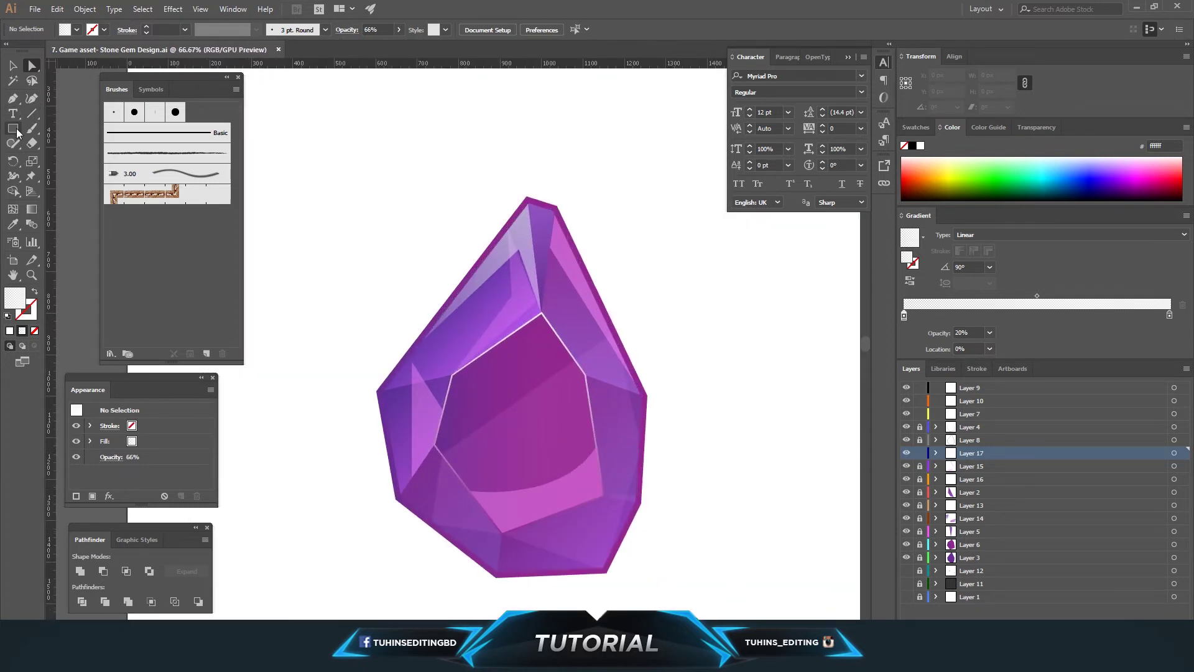
# Draw a thin four-point strip running down the gem's central facet
pyautogui.click(512, 333)
pyautogui.click(557, 502)
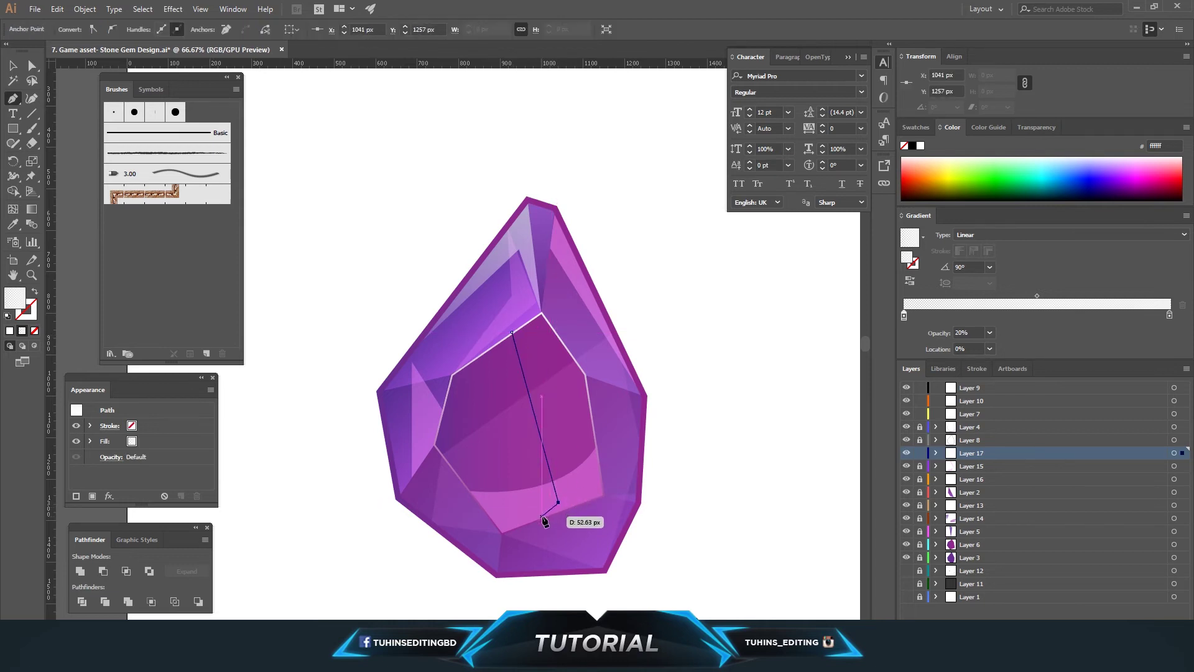
pyautogui.click(542, 518)
pyautogui.click(488, 350)
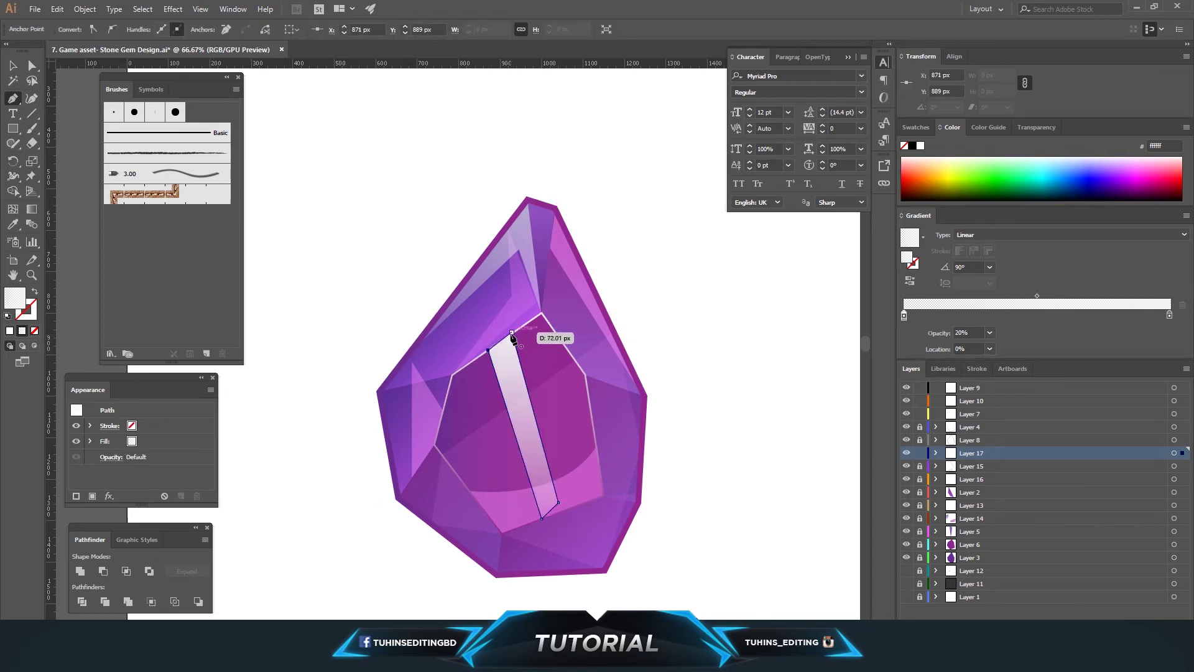
pyautogui.press('a')
pyautogui.click(461, 176)
# Snap the strip's top corner onto the central facet's edge
pyautogui.click(529, 429)
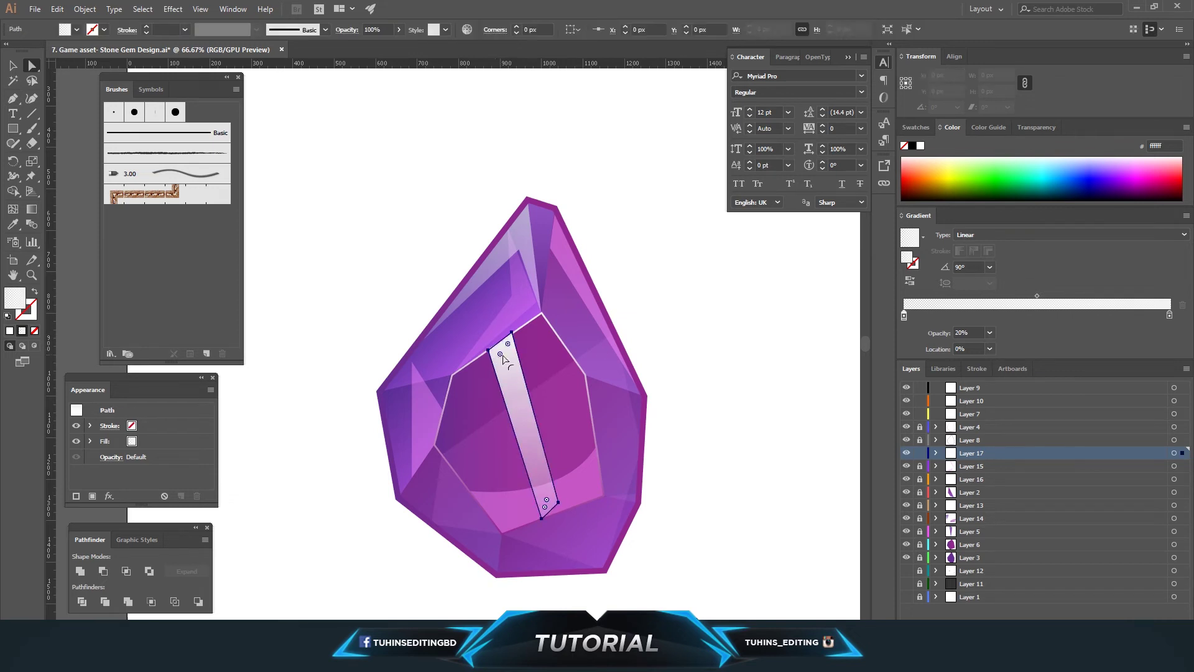
pyautogui.hotkey('ctrl', '+')
pyautogui.hotkey('ctrl', '+')
pyautogui.hotkey('ctrl', '+')
pyautogui.scroll(3, 527, 344)
pyautogui.click(421, 160)
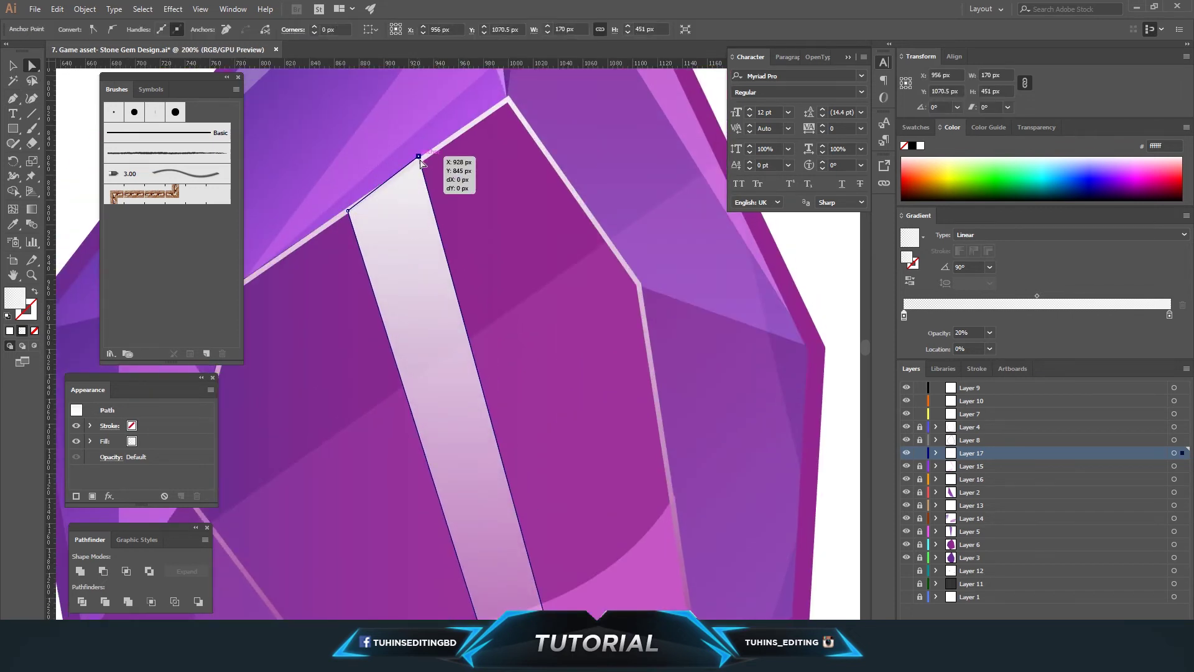
pyautogui.hotkey('ctrl', '-')
pyautogui.hotkey('ctrl', '-')
pyautogui.scroll(-2, 618, 319)
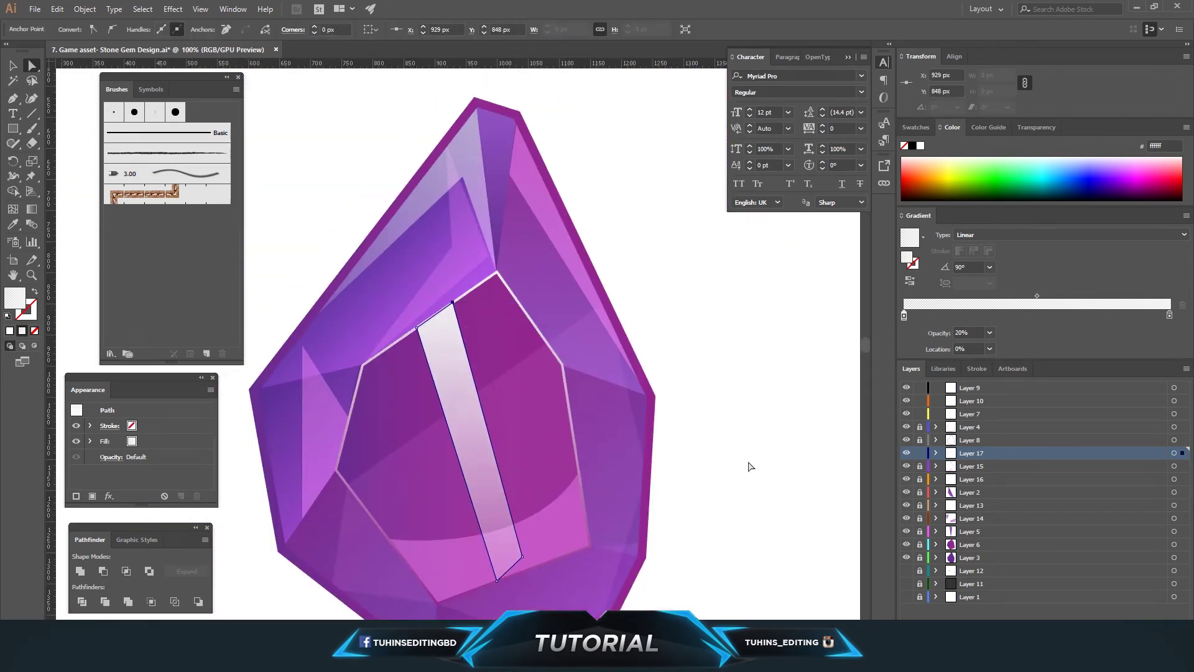
# Shift the strip's gradient transition and lower its opacity to about 58%
pyautogui.click(464, 404)
pyautogui.moveTo(1083, 296); pyautogui.dragTo(1108, 301)
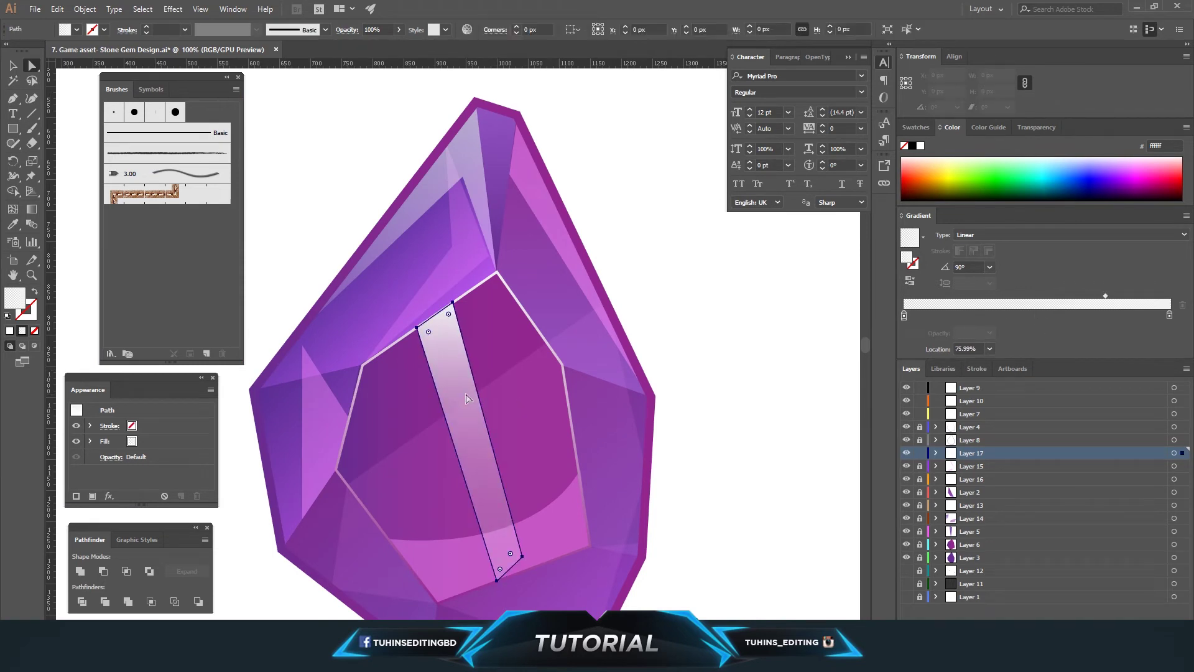
pyautogui.click(399, 30)
pyautogui.moveTo(398, 45); pyautogui.dragTo(378, 46)
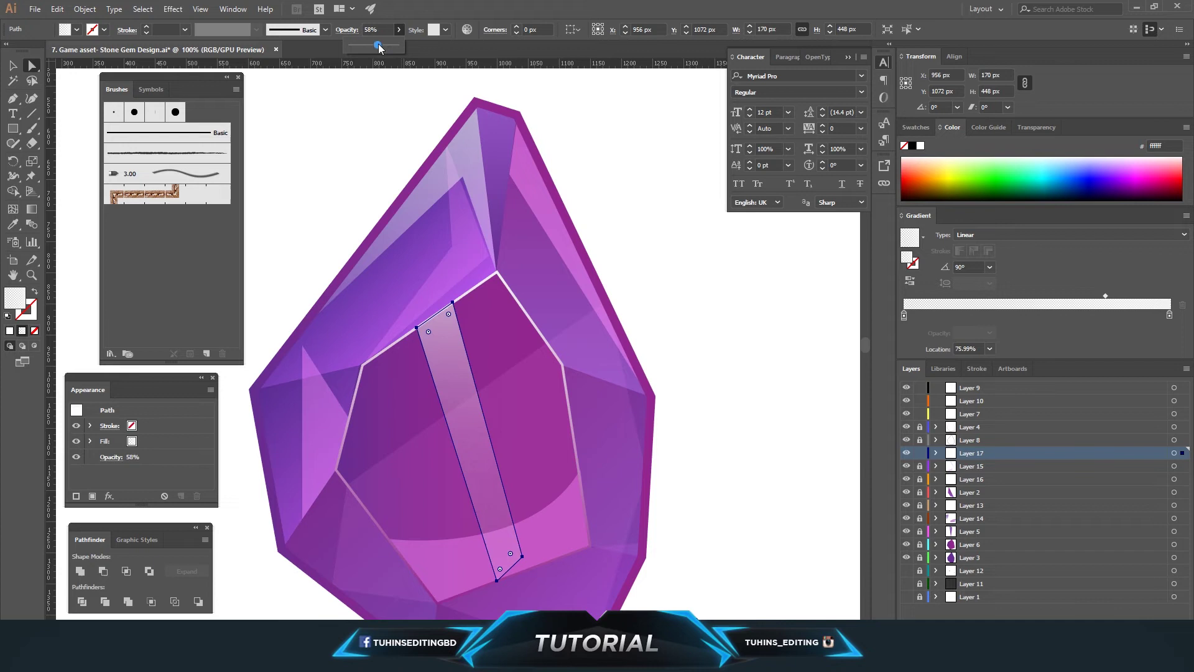
pyautogui.click(725, 253)
pyautogui.hotkey('ctrl', '-')
pyautogui.hotkey('ctrl', '-')
pyautogui.hotkey('ctrl', '-')
pyautogui.hotkey('ctrl', '=')
pyautogui.hotkey('ctrl', '=')
pyautogui.hotkey('ctrl', '=')
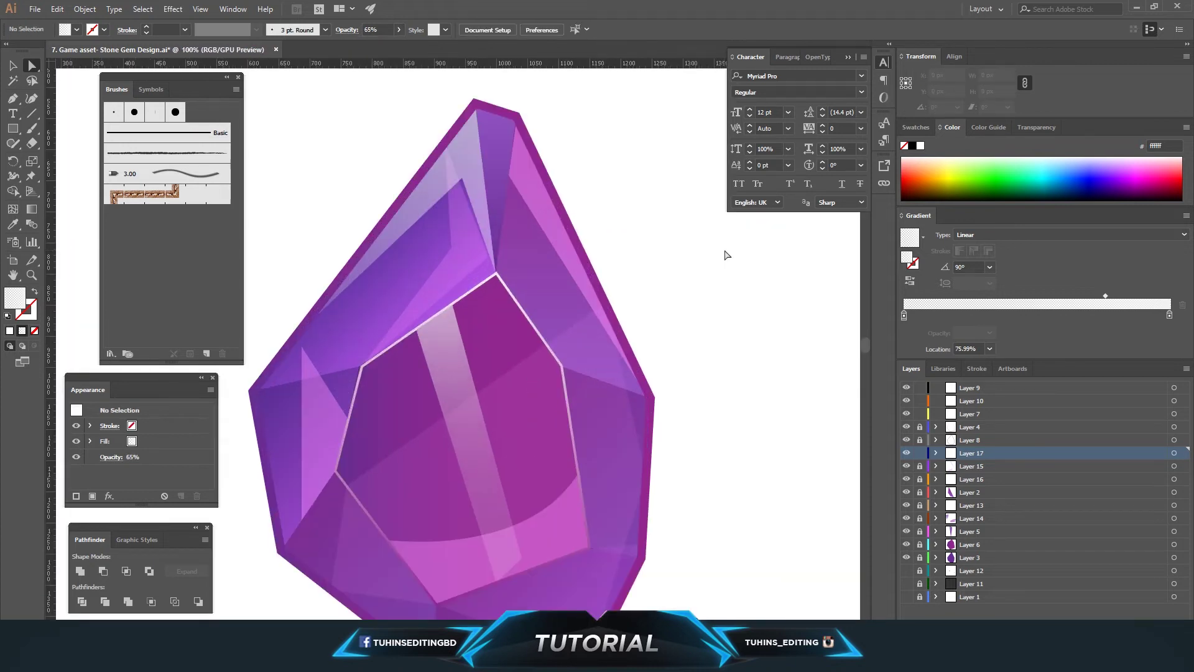
pyautogui.scroll(-2, 683, 317)
# Make the strip's starting gradient stop 0% opacity and raise overall opacity to 76%
pyautogui.hotkey('ctrl', 'z')
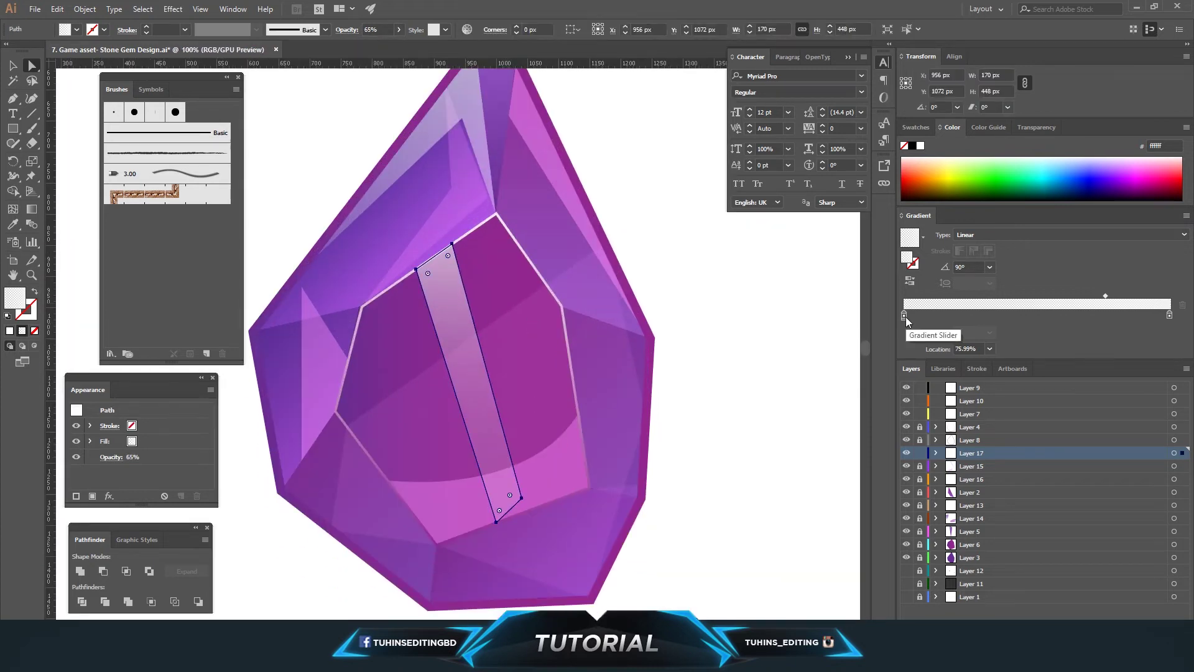
pyautogui.click(905, 316)
pyautogui.doubleClick(905, 316)
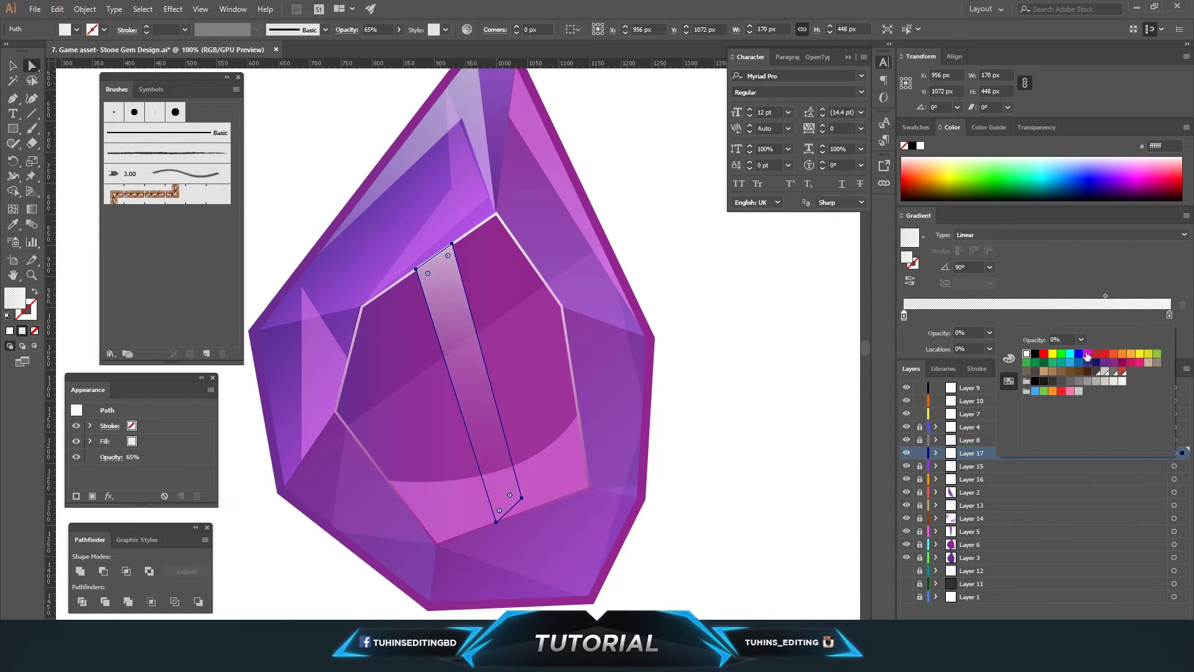
pyautogui.click(484, 381)
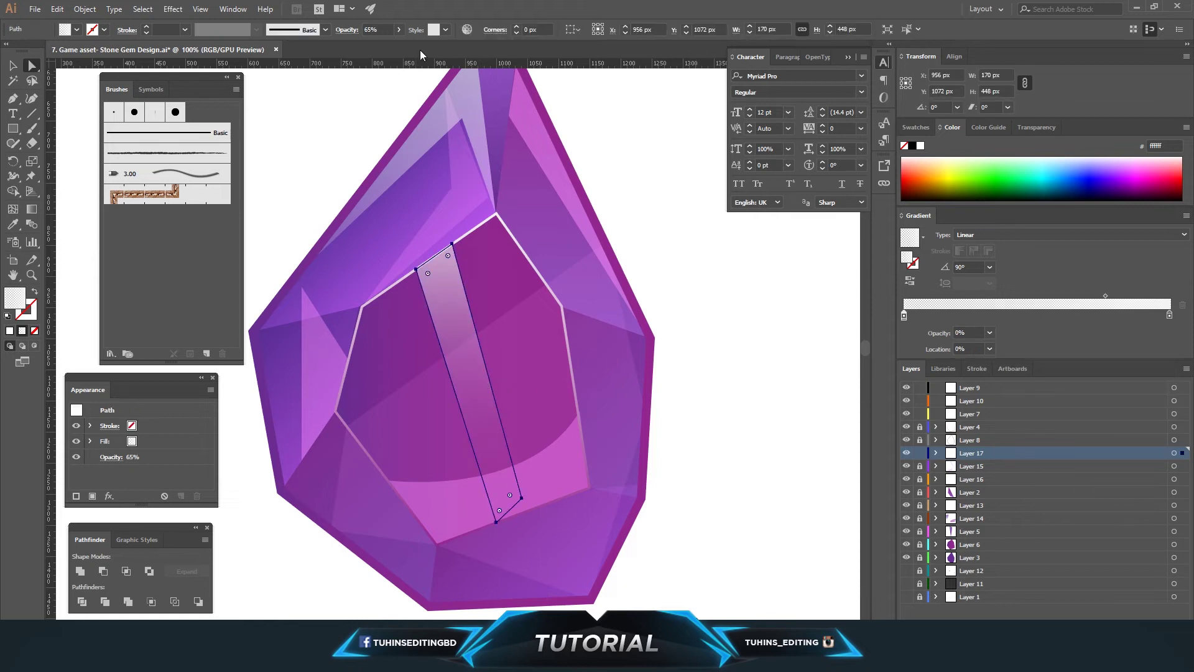
pyautogui.click(386, 46)
pyautogui.click(661, 320)
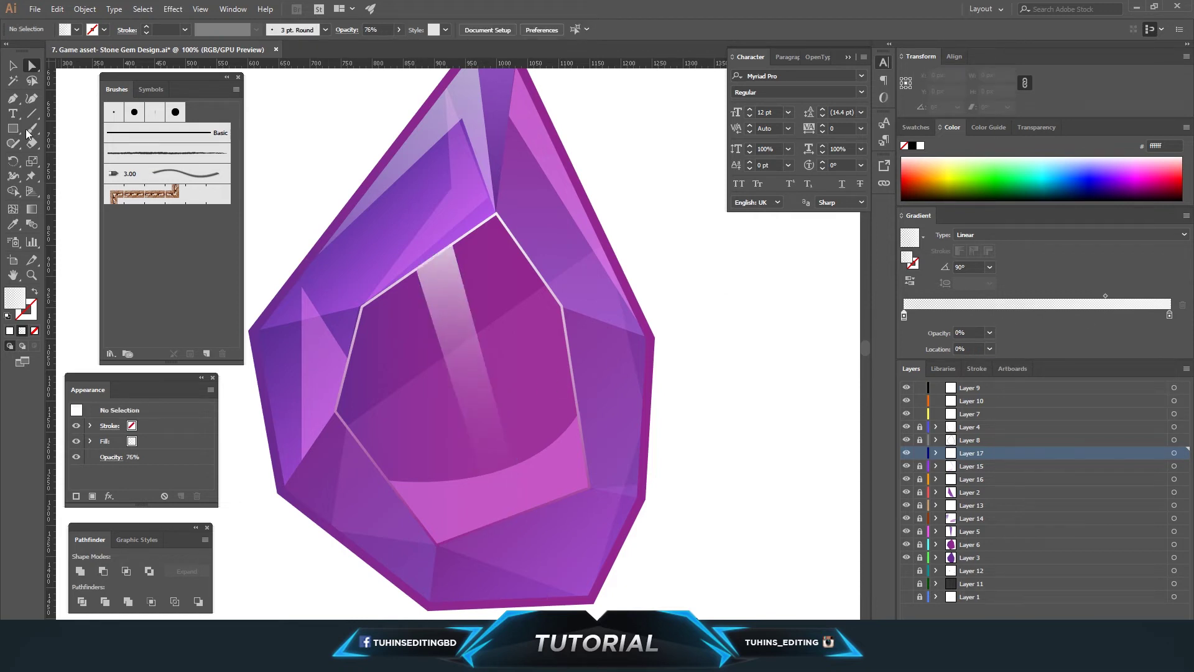
pyautogui.click(408, 275)
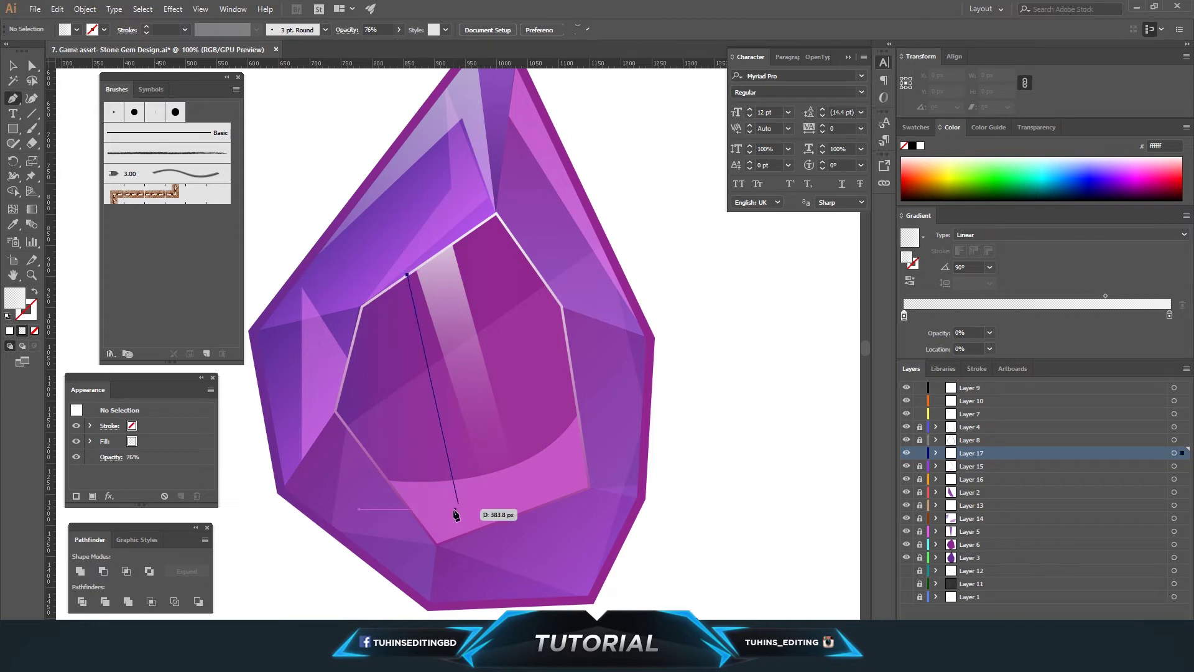
# Draw a wider four-corner highlight left of the strip at about 62% opacity
pyautogui.click(488, 525)
pyautogui.click(349, 356)
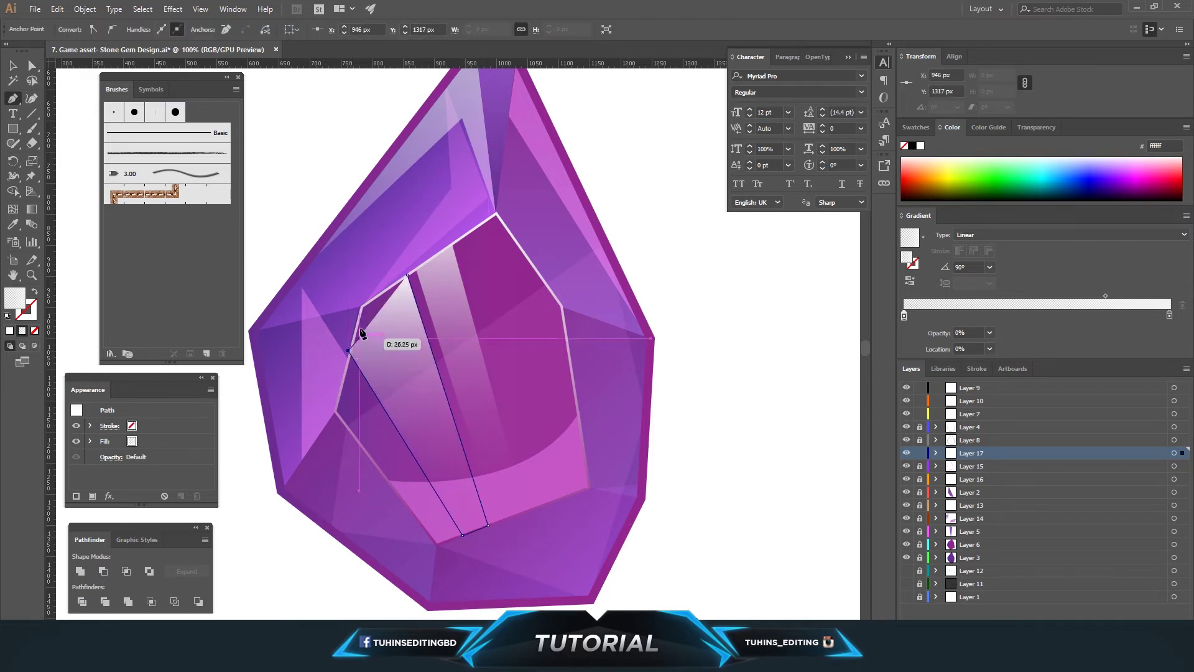
pyautogui.click(361, 306)
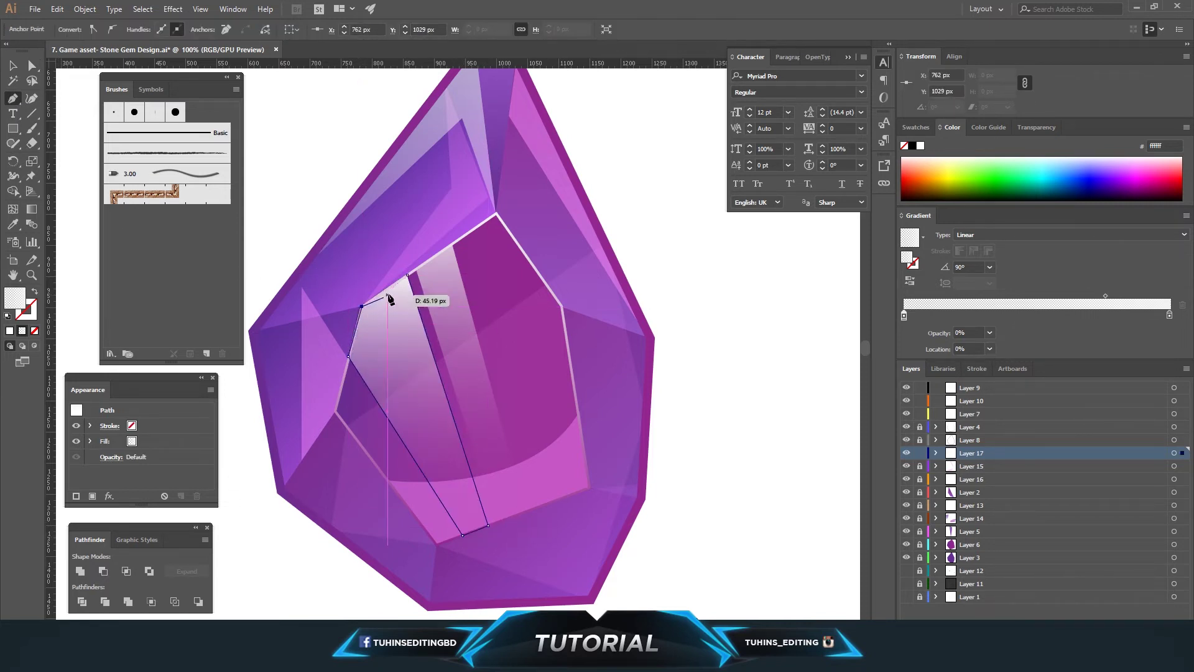
pyautogui.click(34, 66)
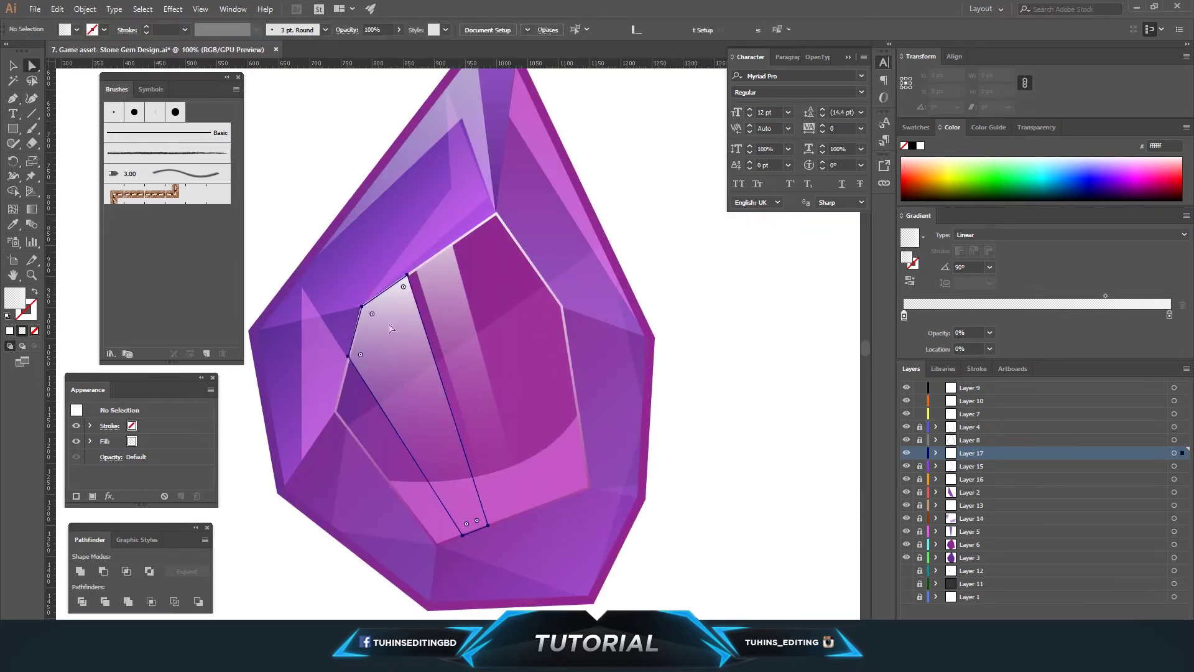
pyautogui.click(391, 328)
pyautogui.click(398, 30)
pyautogui.moveTo(401, 47); pyautogui.dragTo(380, 46)
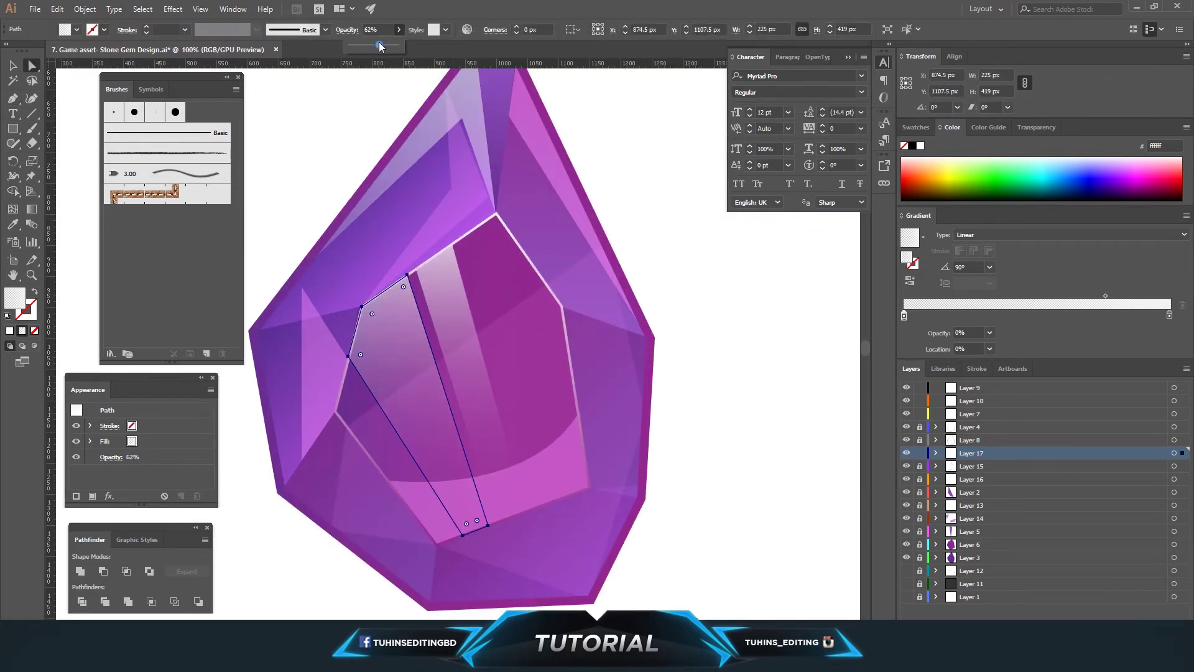
pyautogui.click(715, 186)
pyautogui.hotkey('ctrl', '-')
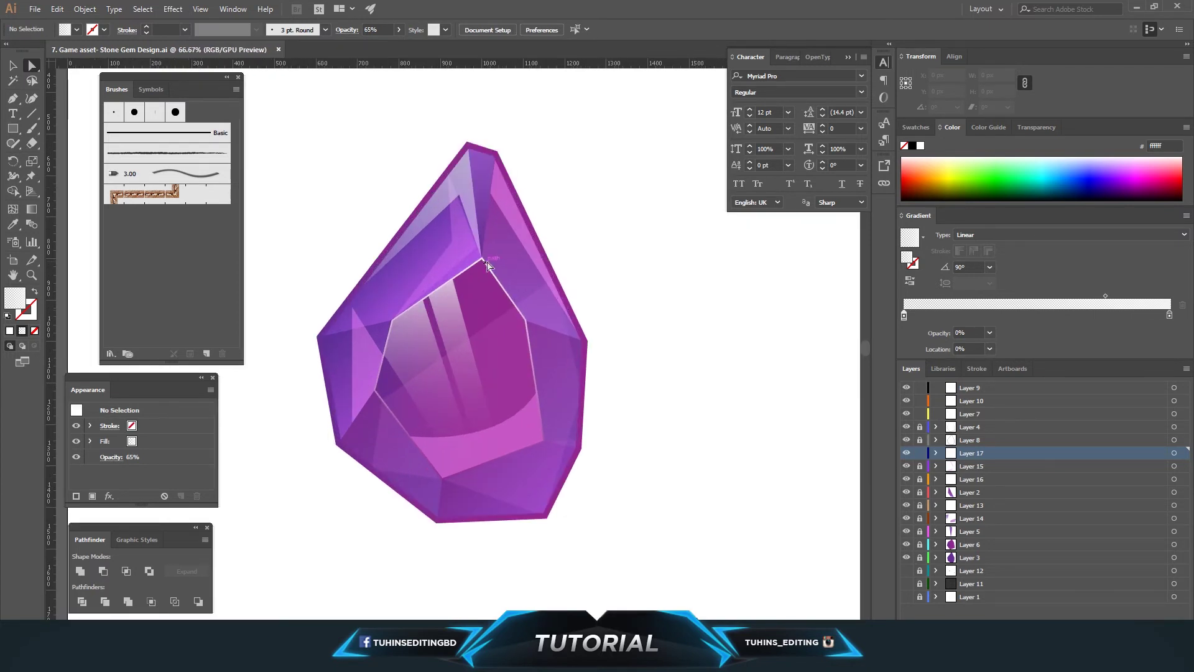
# Lock Layer 17 and create a new Layer 18
pyautogui.hotkey('ctrl', '+')
pyautogui.hotkey('ctrl', '+')
pyautogui.press('p')
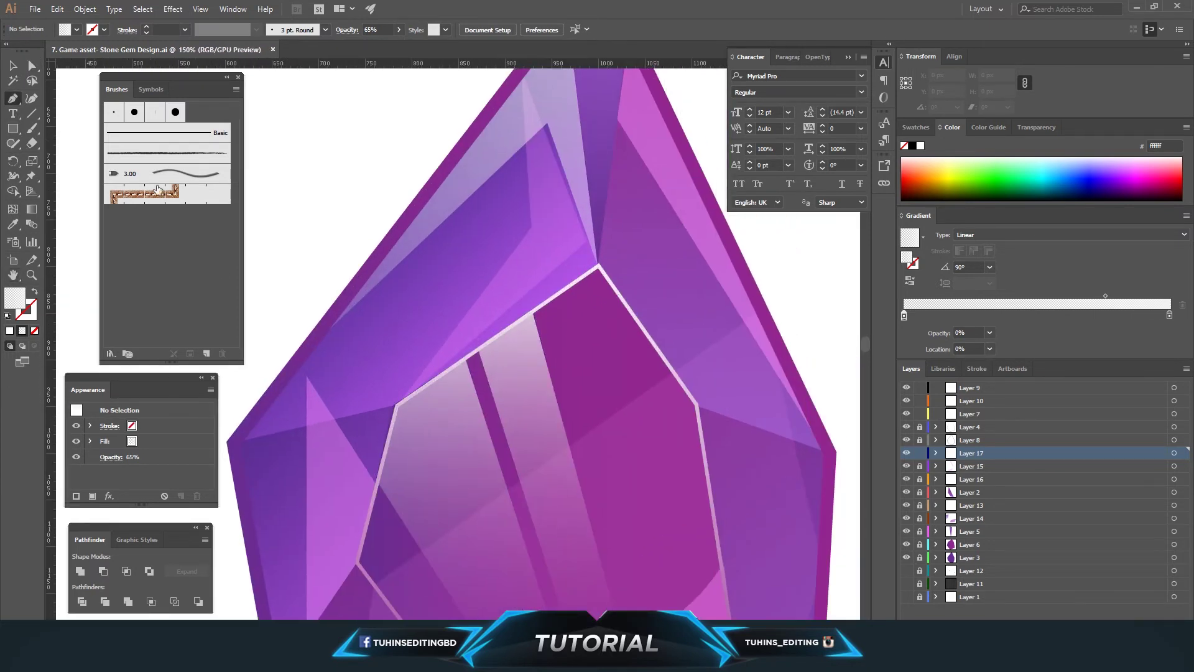
pyautogui.click(920, 453)
pyautogui.hotkey('ctrl', 'l')
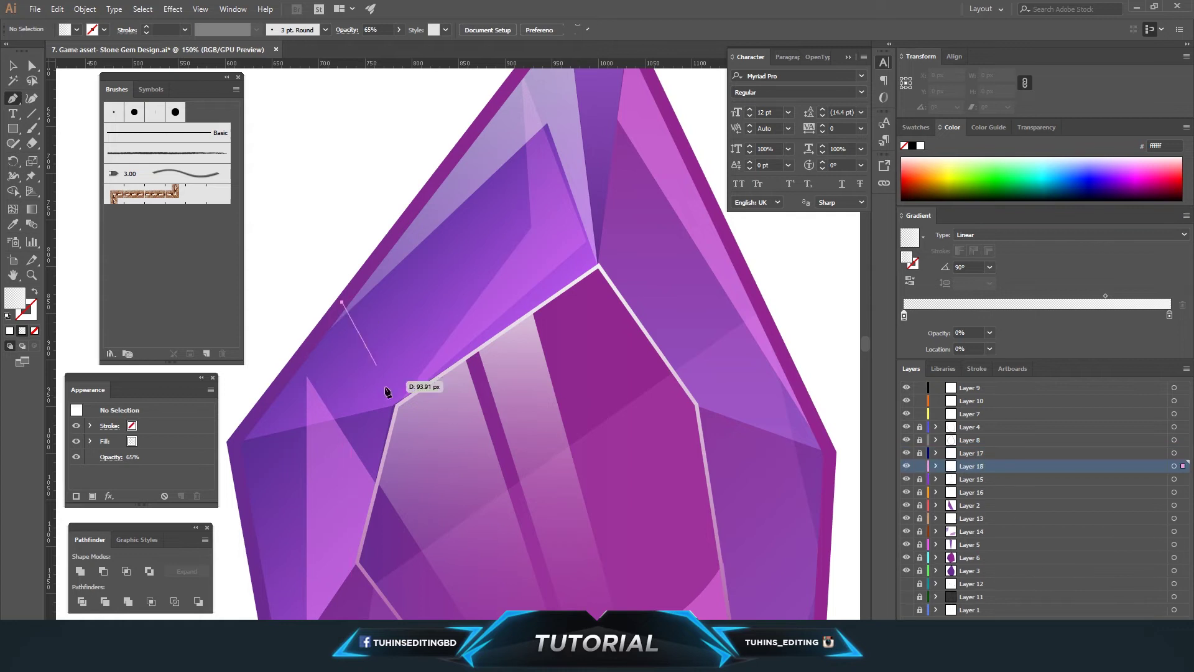
# Draw a closed highlight band across the gem's upper-left facet
pyautogui.click(384, 449)
pyautogui.click(465, 358)
pyautogui.click(404, 222)
pyautogui.click(341, 303)
pyautogui.click(19, 67)
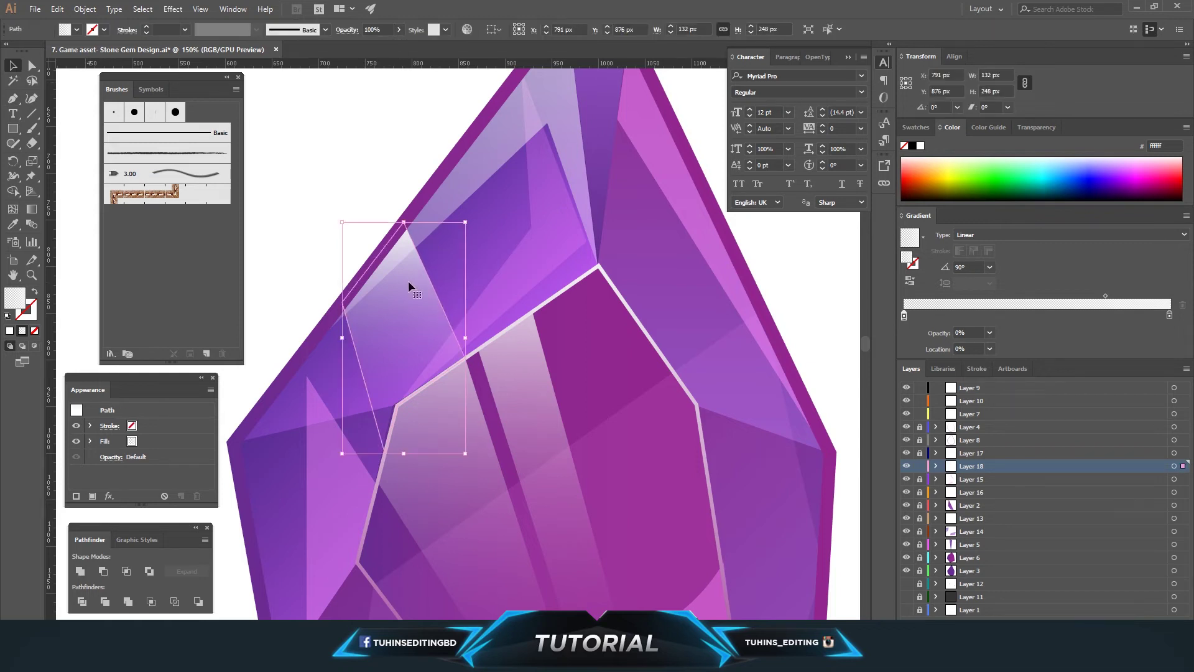
pyautogui.click(292, 127)
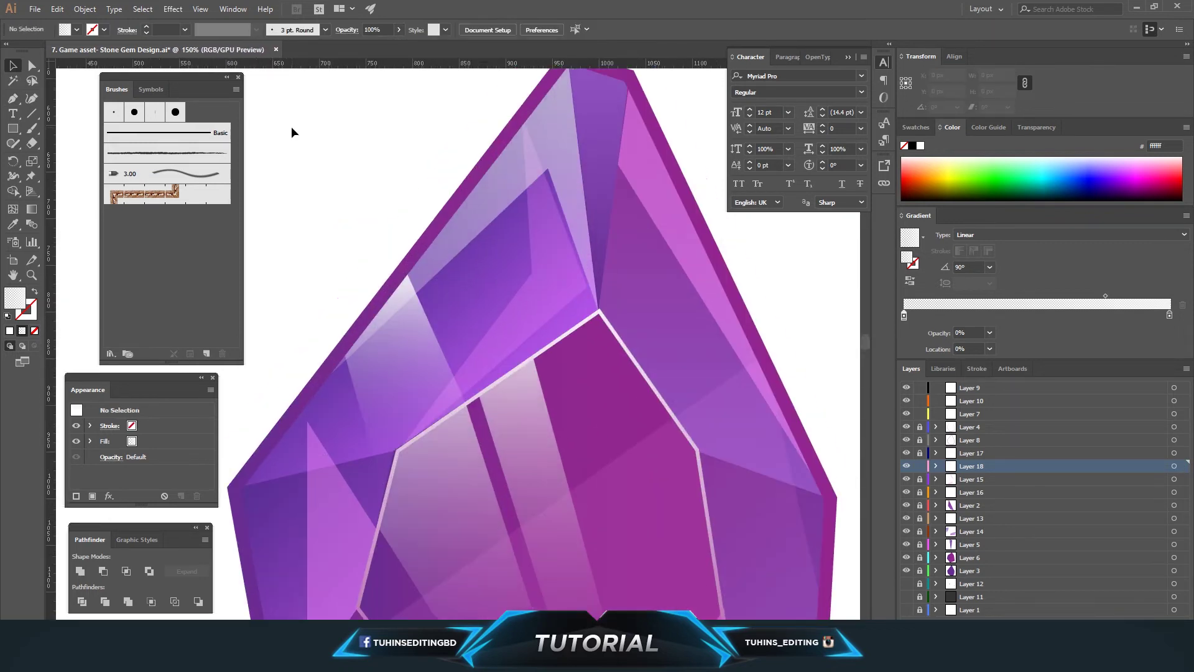
# Draw a second closed highlight shape on the upper-left facet
pyautogui.scroll(1, 292, 128)
pyautogui.click(449, 228)
pyautogui.click(523, 377)
pyautogui.click(455, 426)
pyautogui.click(398, 301)
pyautogui.click(449, 228)
pyautogui.press('a')
pyautogui.click(95, 80)
pyautogui.hotkey('ctrl', '-')
pyautogui.hotkey('ctrl', '-')
pyautogui.hotkey('ctrl', '-')
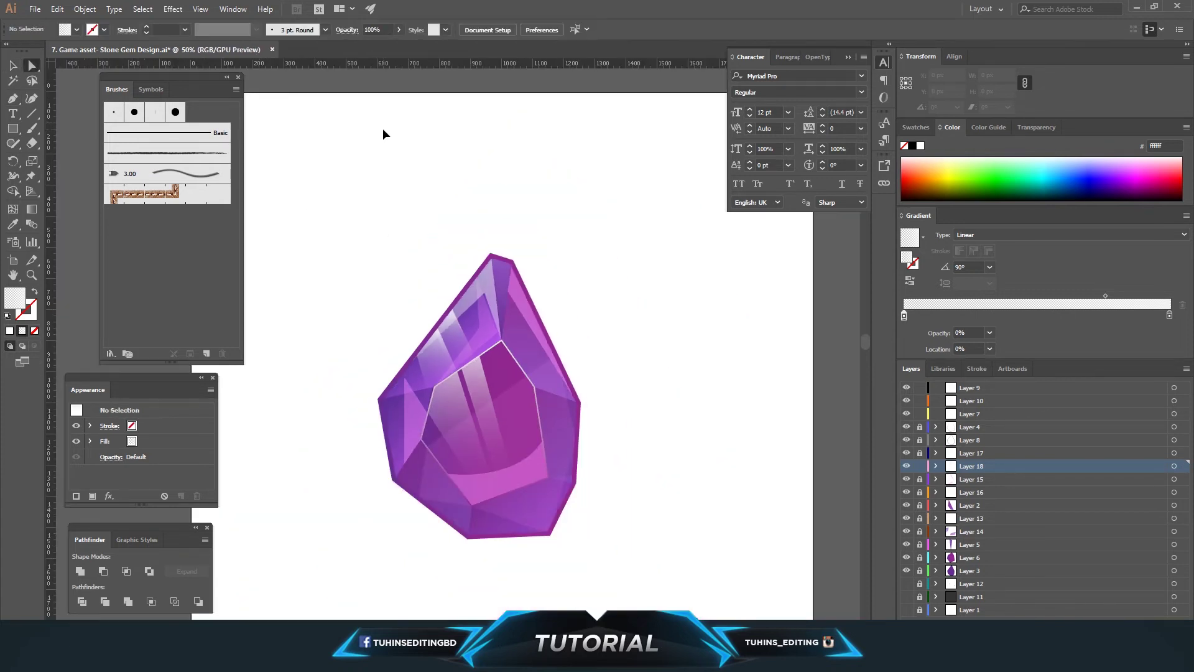
pyautogui.hotkey('ctrl', '+')
pyautogui.hotkey('ctrl', '+')
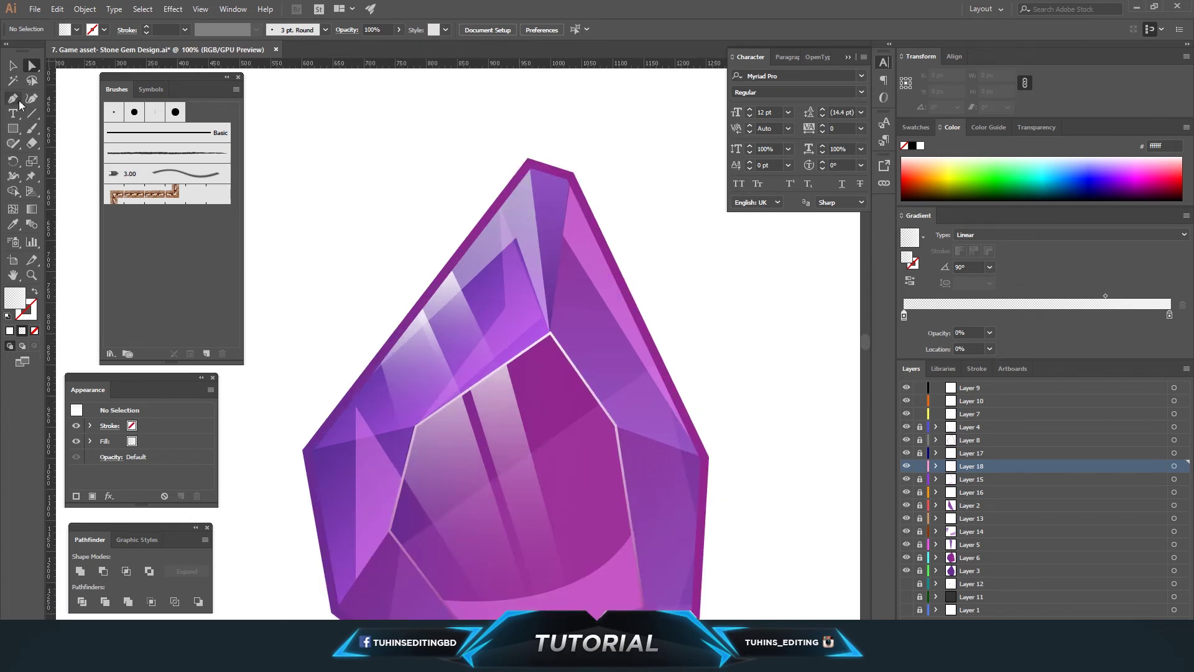
pyautogui.click(570, 181)
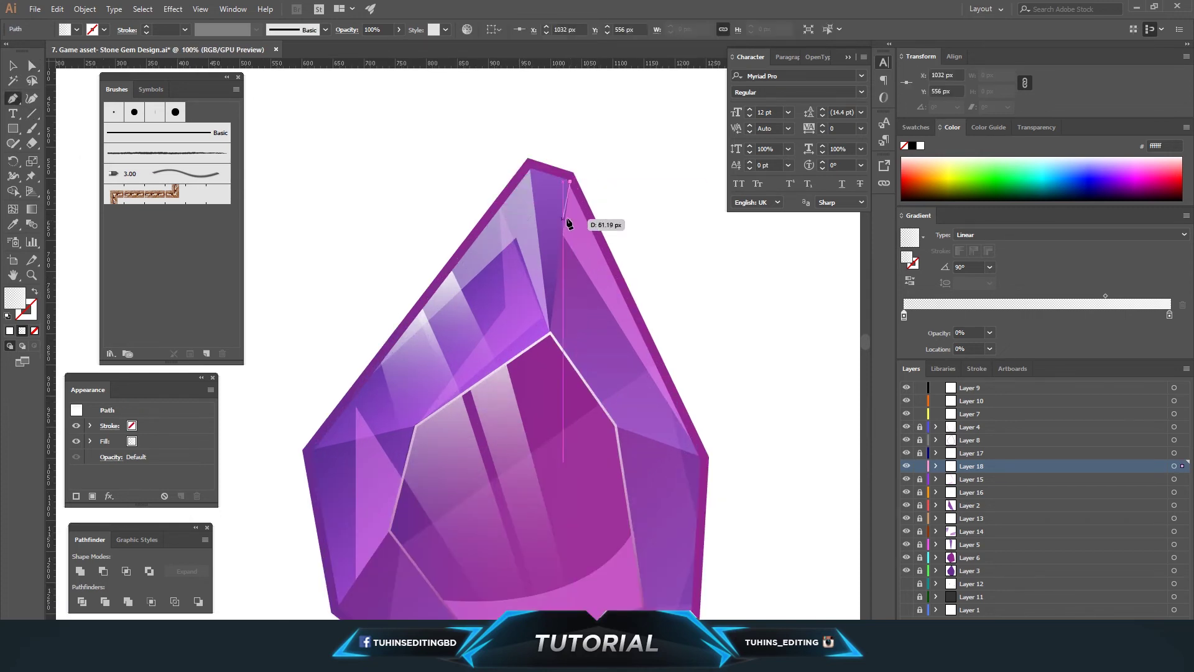
pyautogui.click(556, 288)
pyautogui.click(699, 454)
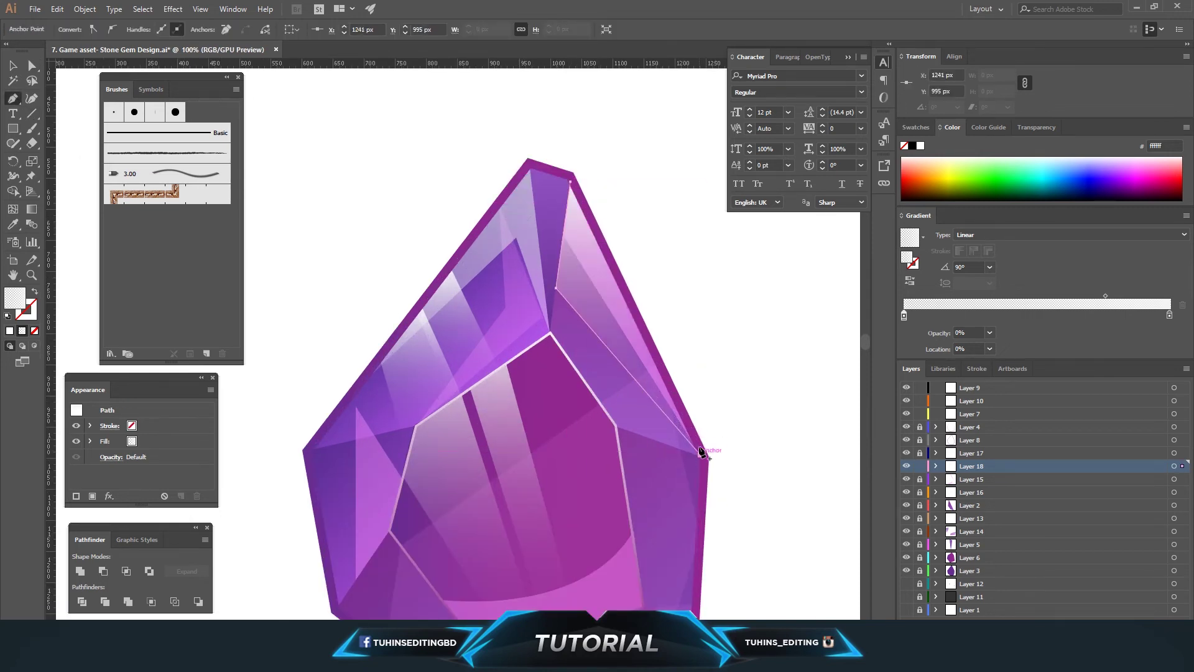
pyautogui.click(571, 181)
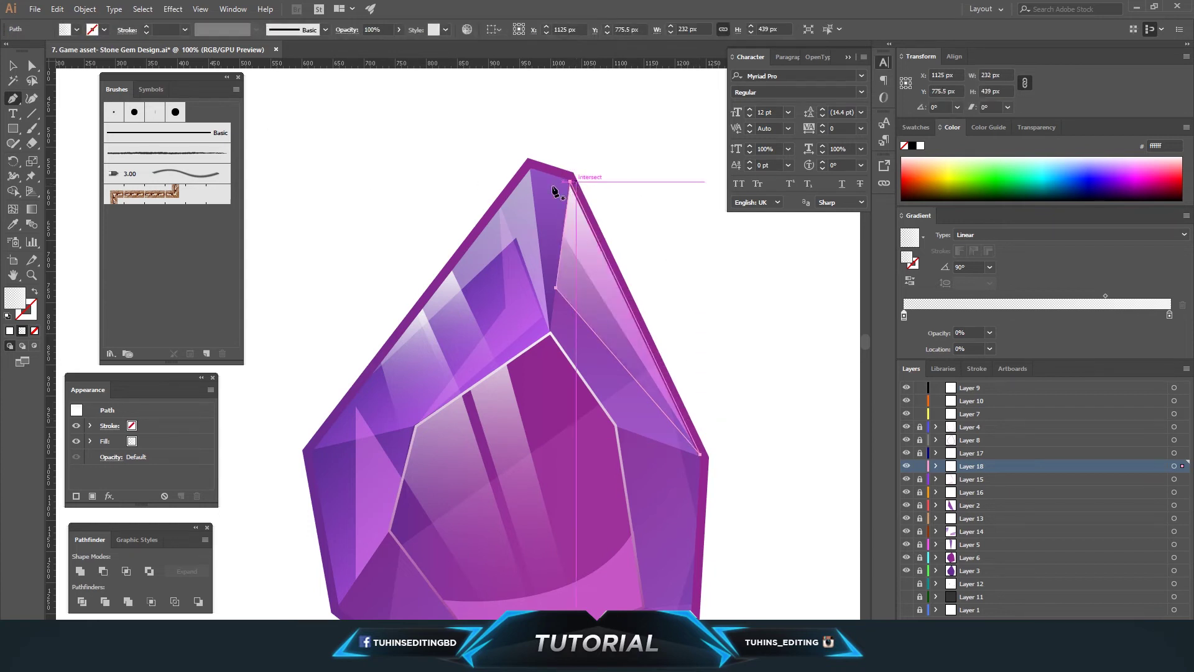
pyautogui.click(29, 64)
pyautogui.click(479, 120)
pyautogui.scroll(-2, 544, 236)
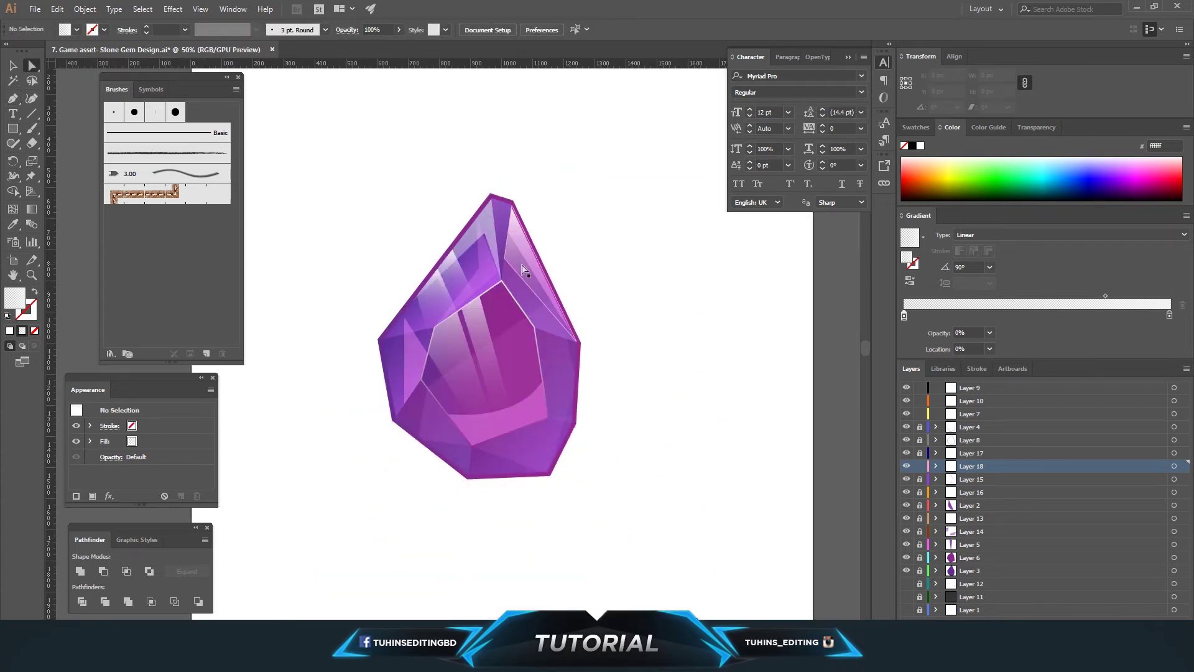
pyautogui.scroll(-1, 635, 291)
pyautogui.scroll(2, 635, 291)
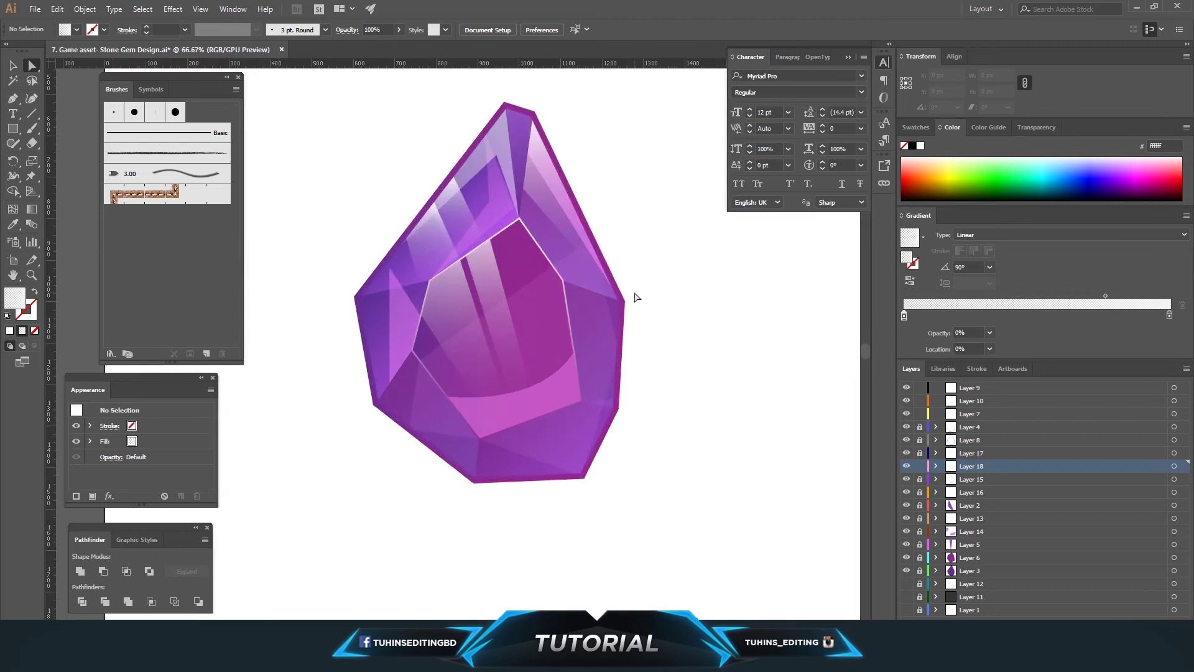
pyautogui.scroll(2, 635, 297)
pyautogui.click(906, 597)
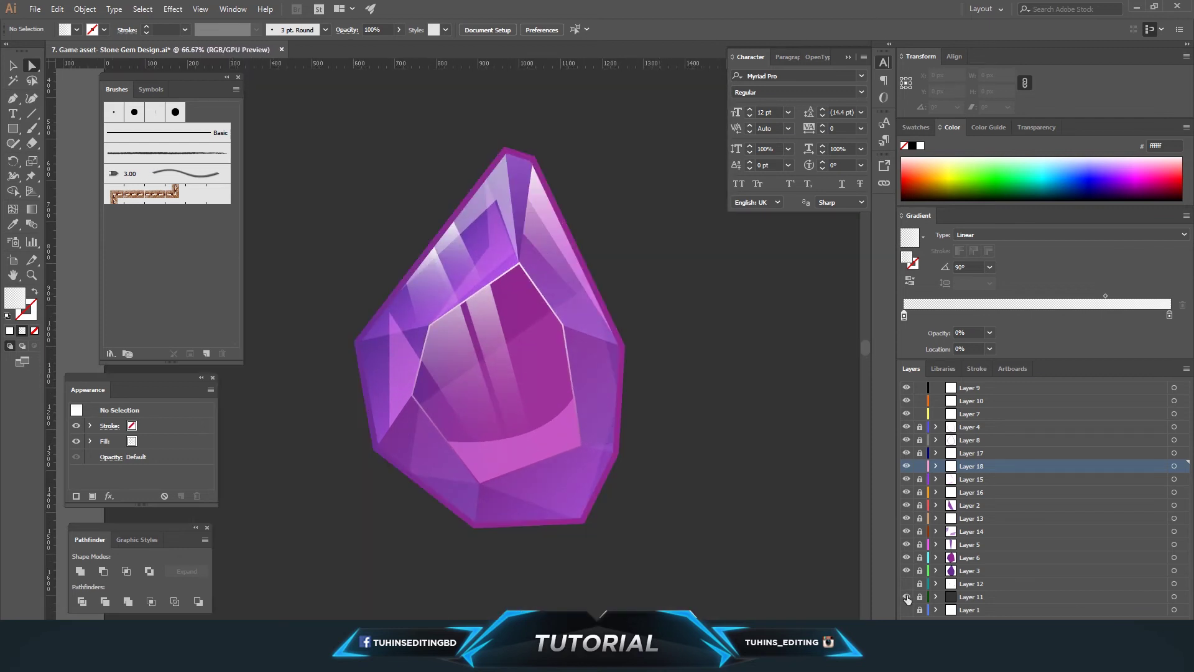
pyautogui.click(906, 596)
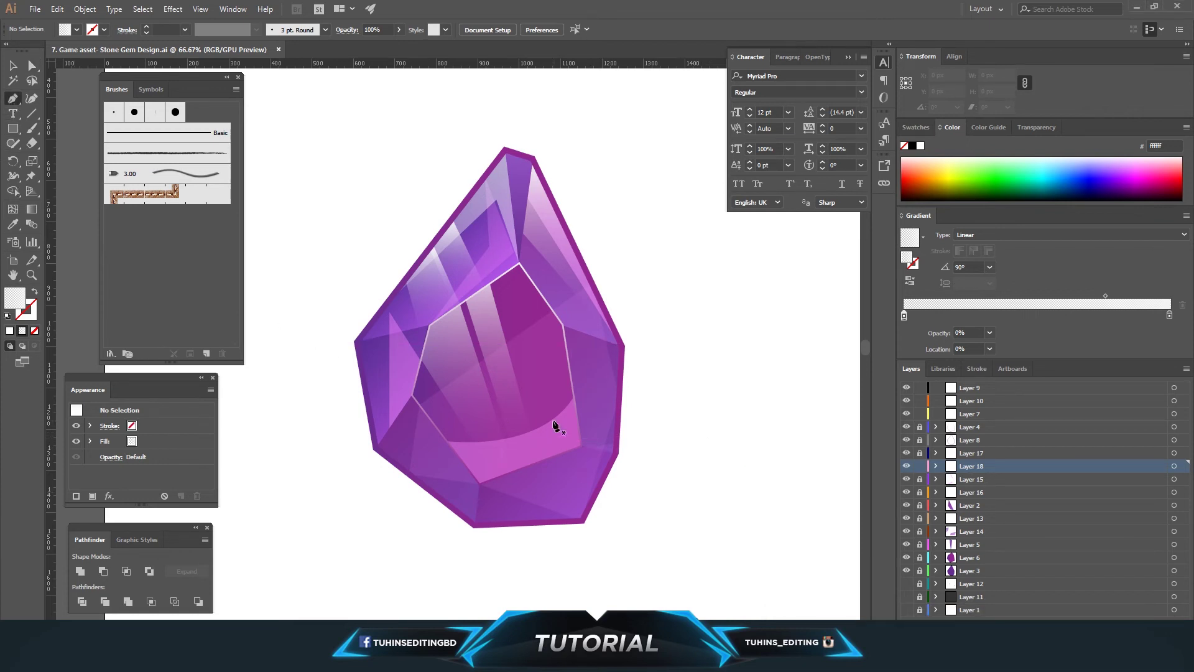
# Draw a five-corner facet shape along the central facet's lower right
pyautogui.click(570, 401)
pyautogui.click(570, 508)
pyautogui.click(514, 447)
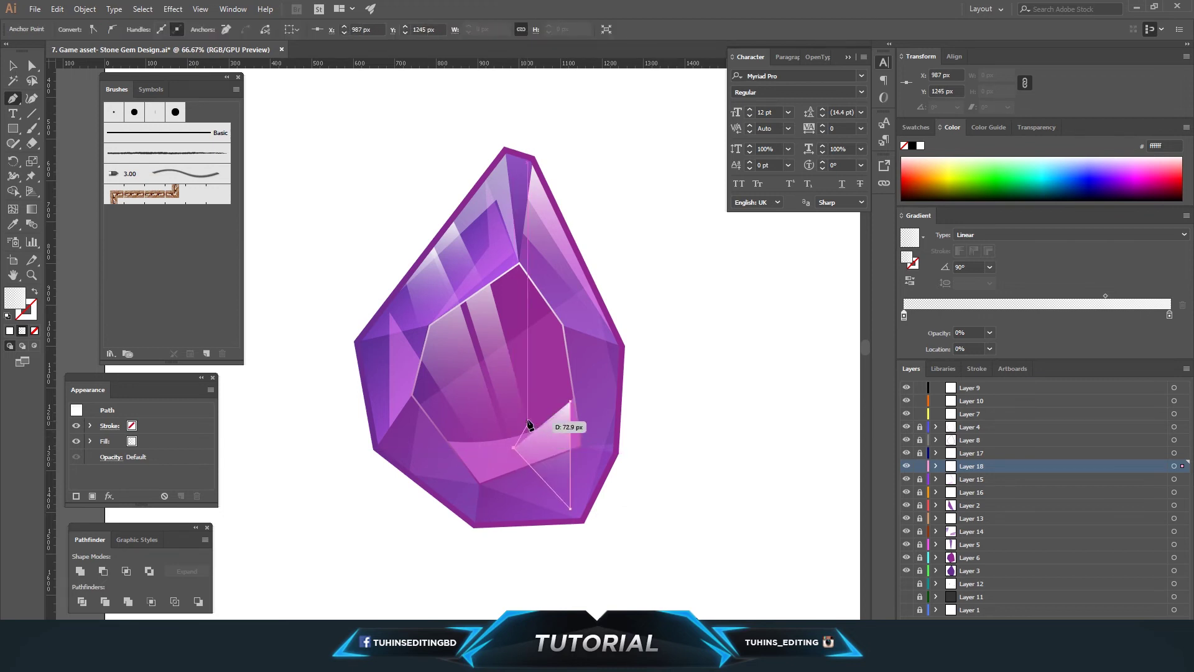
pyautogui.click(520, 265)
pyautogui.click(563, 323)
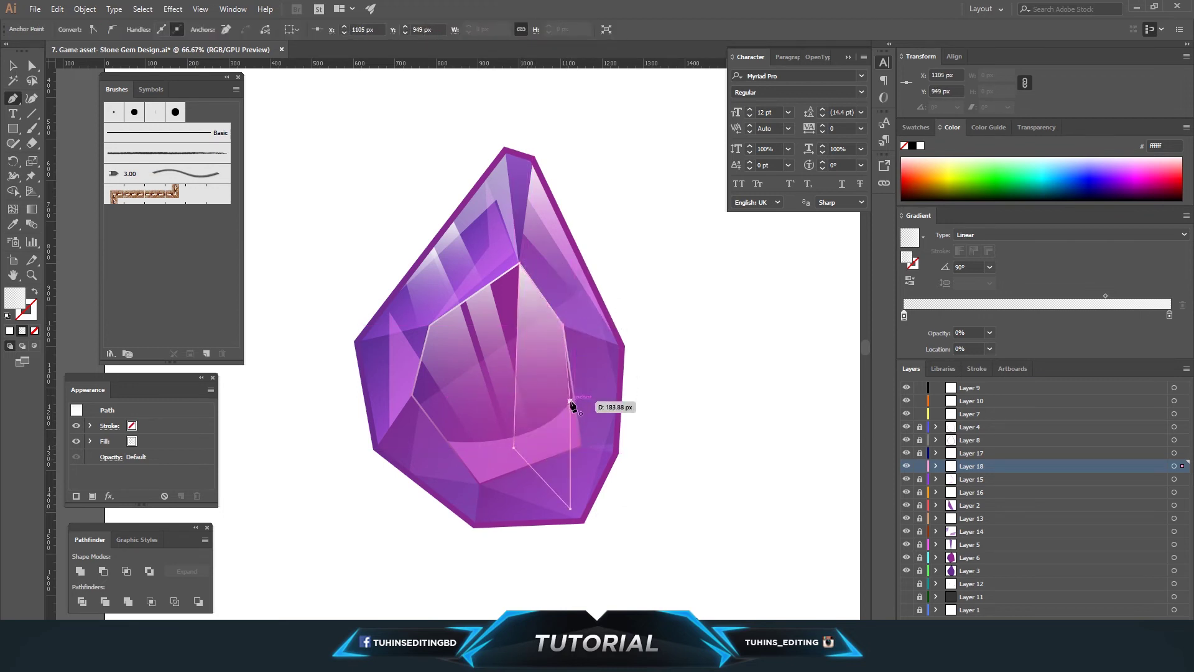
pyautogui.press('a')
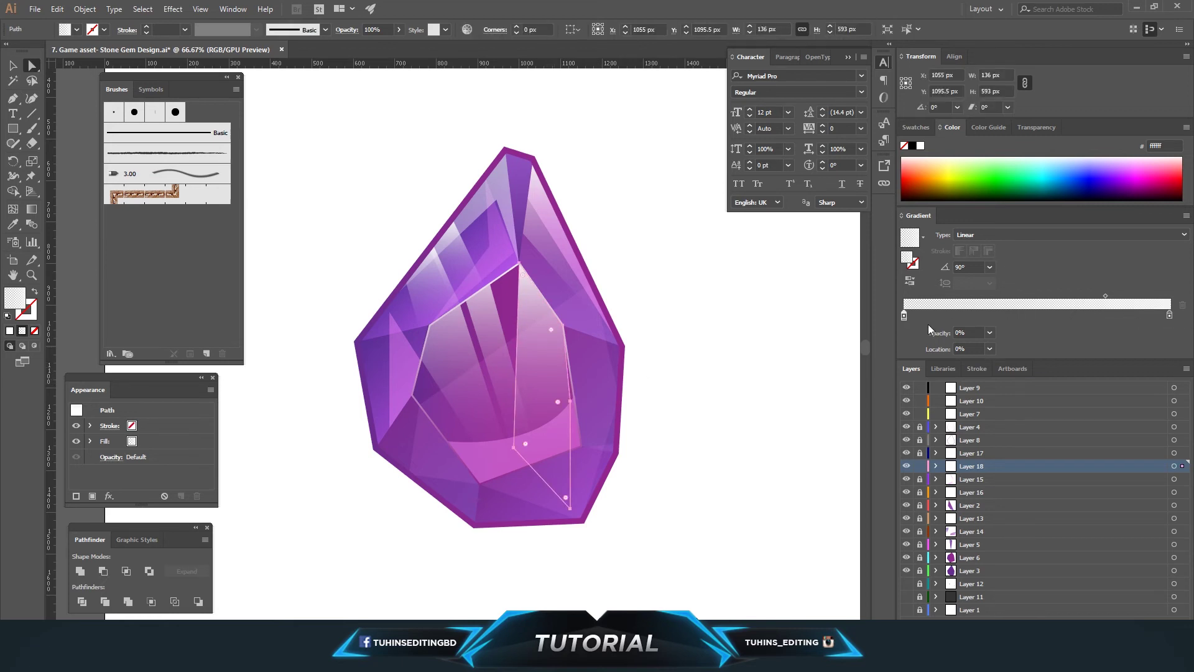
# Fade the facet's white gradient to transparent and set its opacity to 35%
pyautogui.moveTo(1169, 315); pyautogui.dragTo(1071, 315)
pyautogui.click(814, 327)
pyautogui.click(551, 398)
pyautogui.click(399, 29)
pyautogui.moveTo(404, 47); pyautogui.dragTo(370, 47)
pyautogui.click(684, 315)
# Pull the facet's bottom corner down to the gem edge and save the file
pyautogui.moveTo(571, 507); pyautogui.dragTo(581, 518)
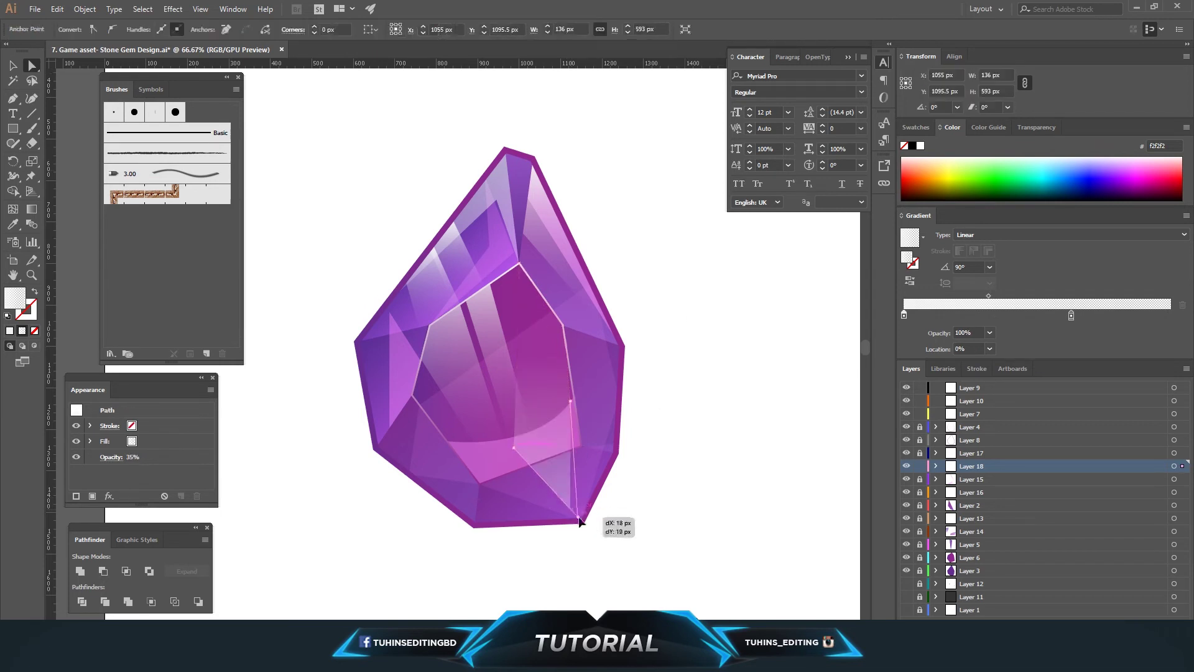
pyautogui.click(697, 498)
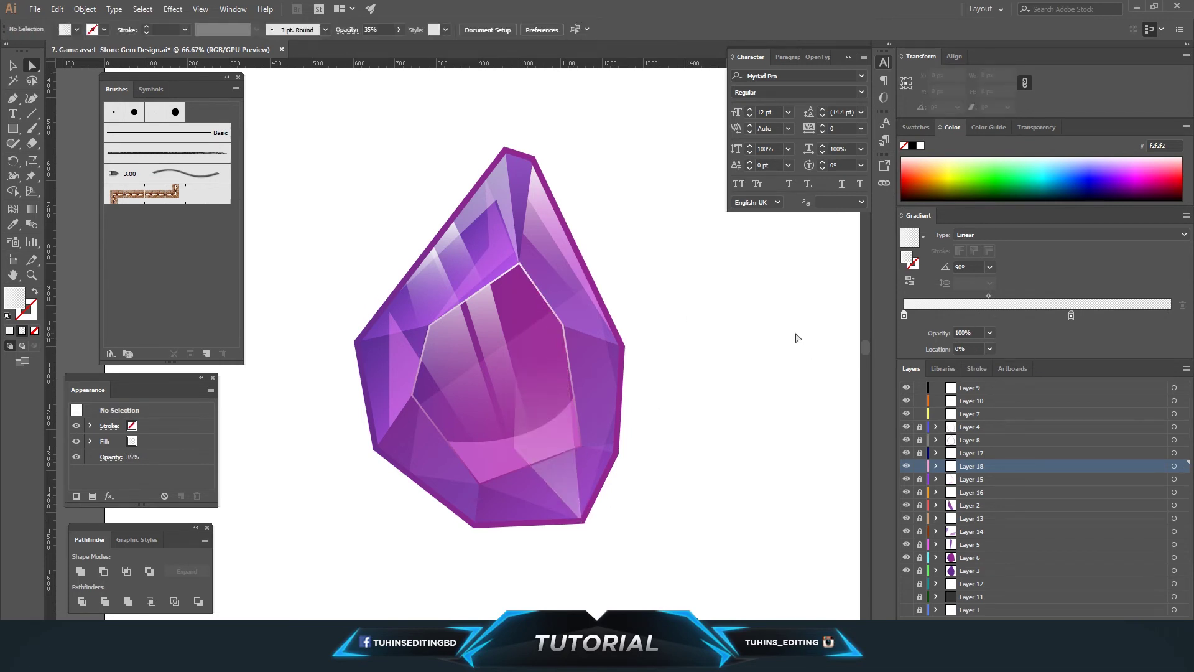
pyautogui.hotkey('ctrl', 's')
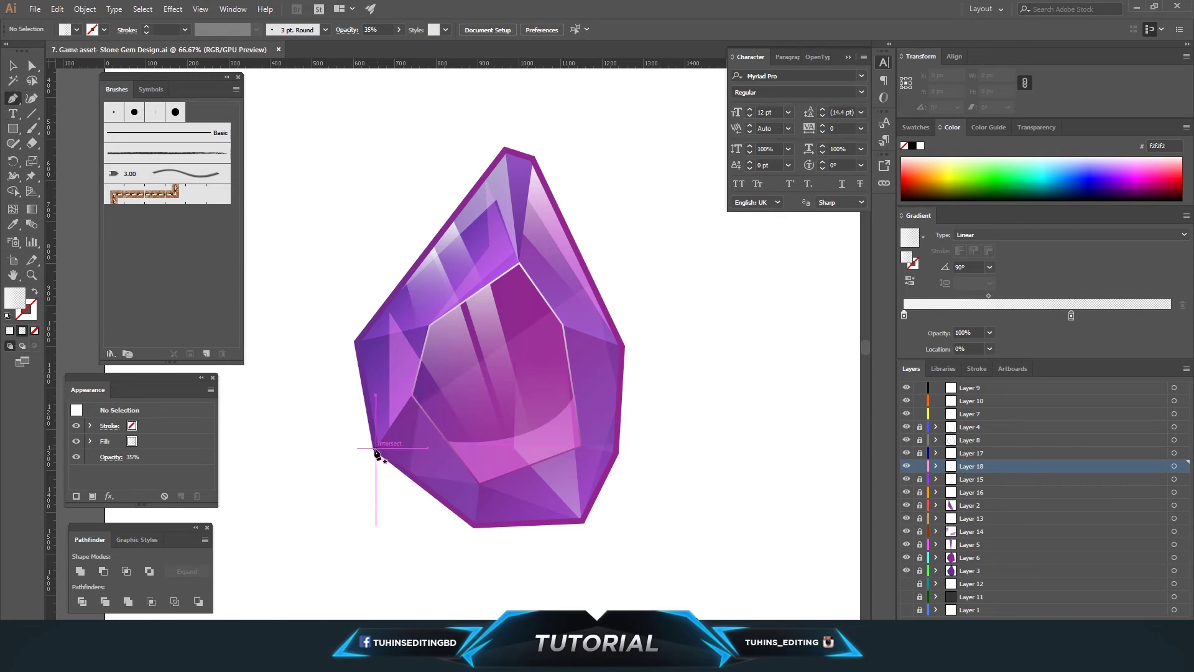
# Draw a thin highlight path along the gem's lower-left edge
pyautogui.click(369, 325)
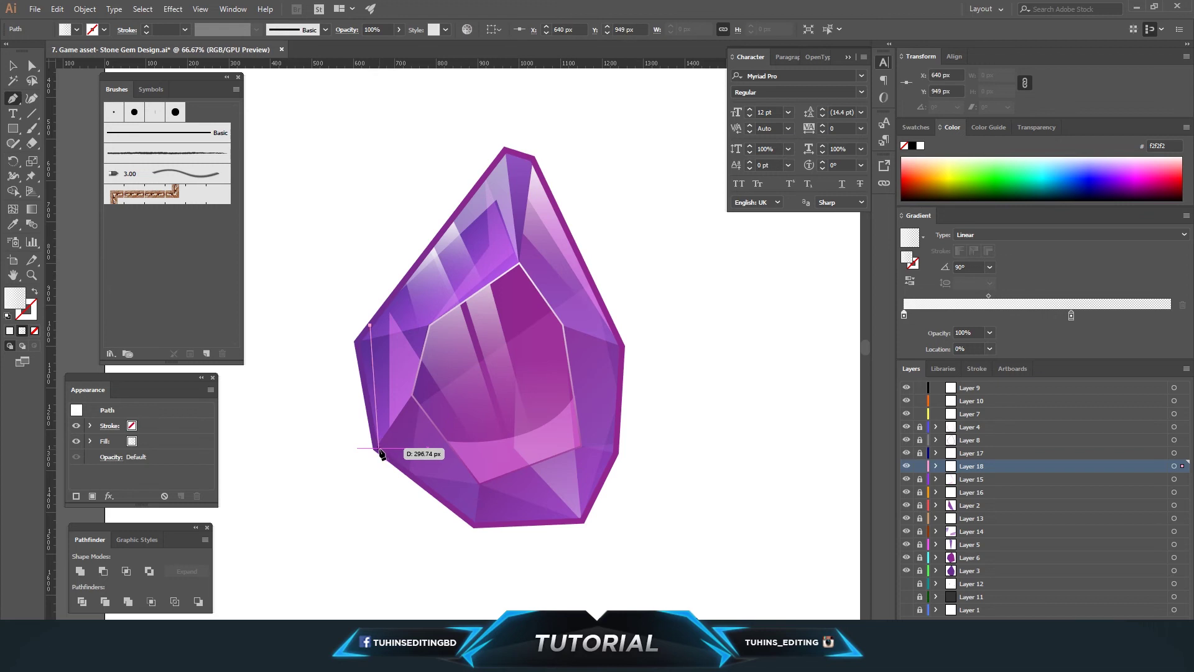
pyautogui.click(379, 448)
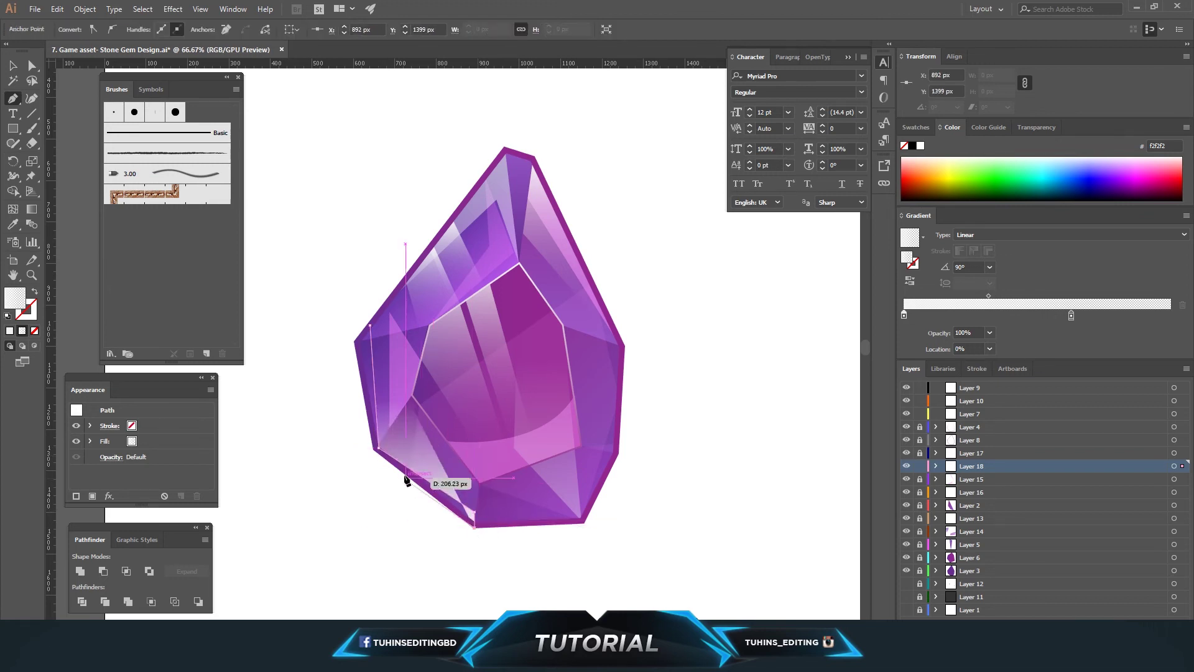
pyautogui.click(379, 450)
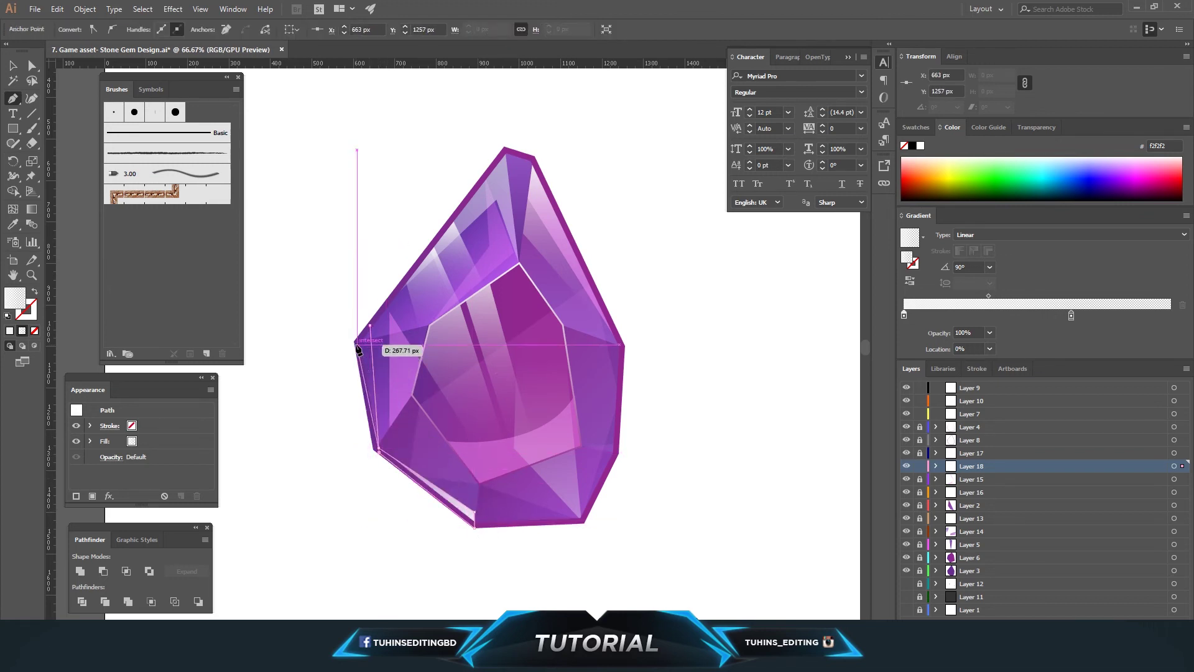
pyautogui.keyDown('ctrl'); pyautogui.click(368, 224); pyautogui.keyUp('ctrl')
# Set the lower-left highlight's opacity to 50% and zoom to 100%
pyautogui.click(470, 517)
pyautogui.click(400, 34)
pyautogui.moveTo(398, 49); pyautogui.dragTo(376, 50)
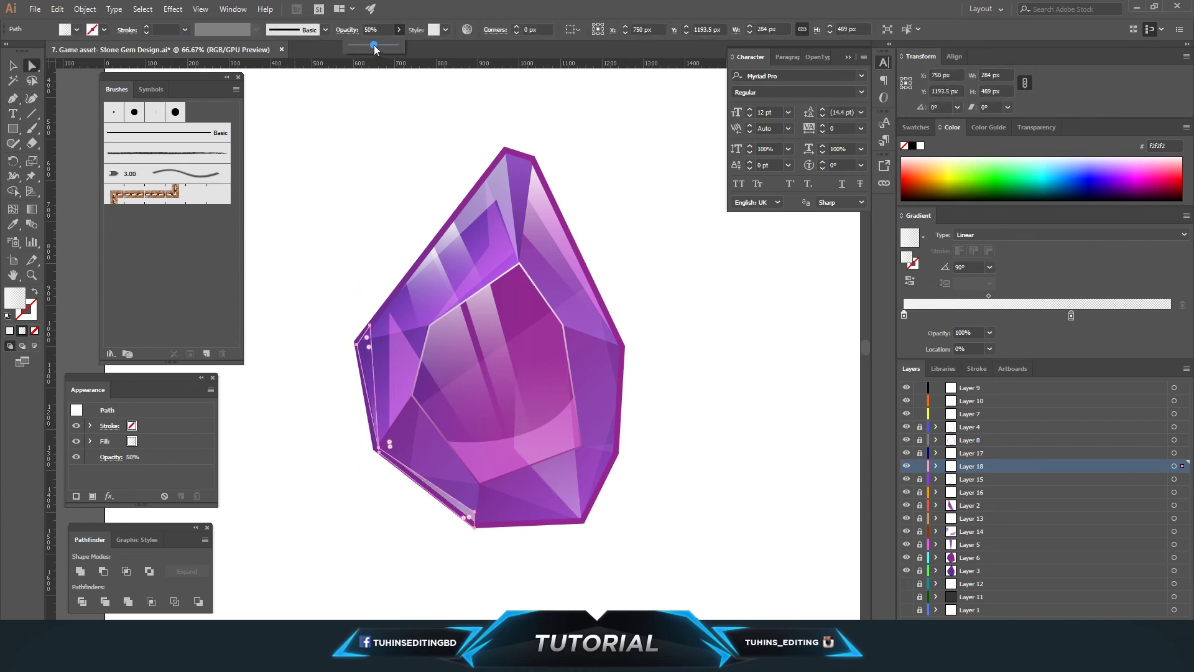
pyautogui.click(704, 315)
pyautogui.hotkey('ctrl', '-')
pyautogui.hotkey('ctrl', '-')
pyautogui.hotkey('ctrl', '+')
pyautogui.hotkey('ctrl', '+')
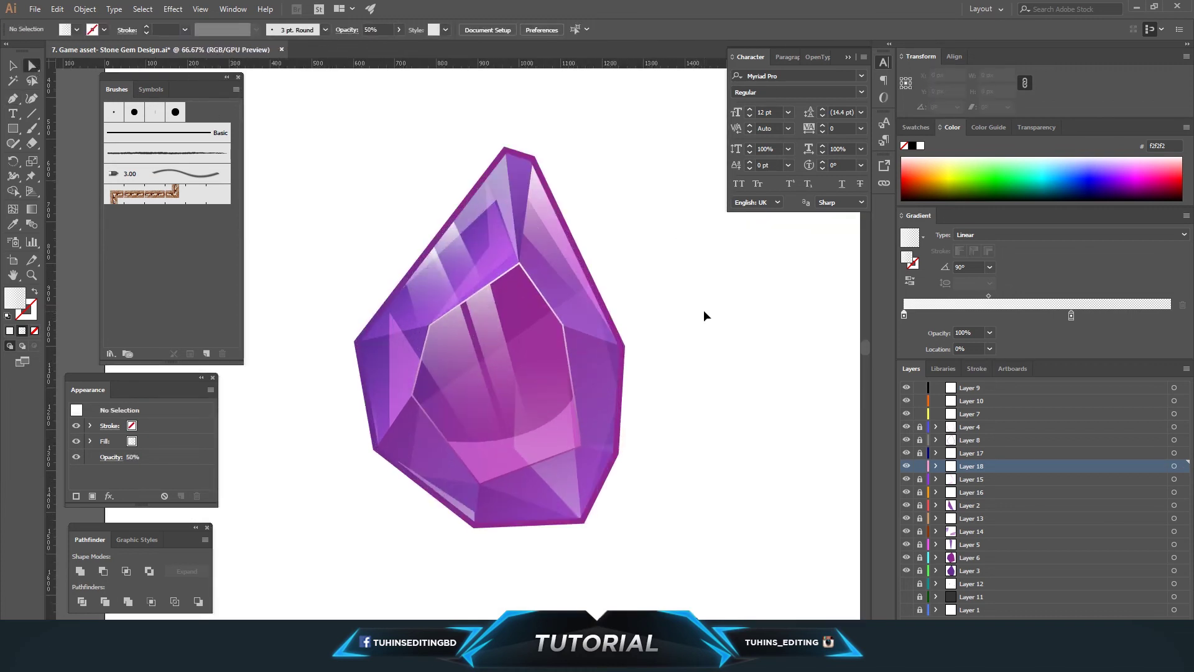
pyautogui.hotkey('ctrl', '+')
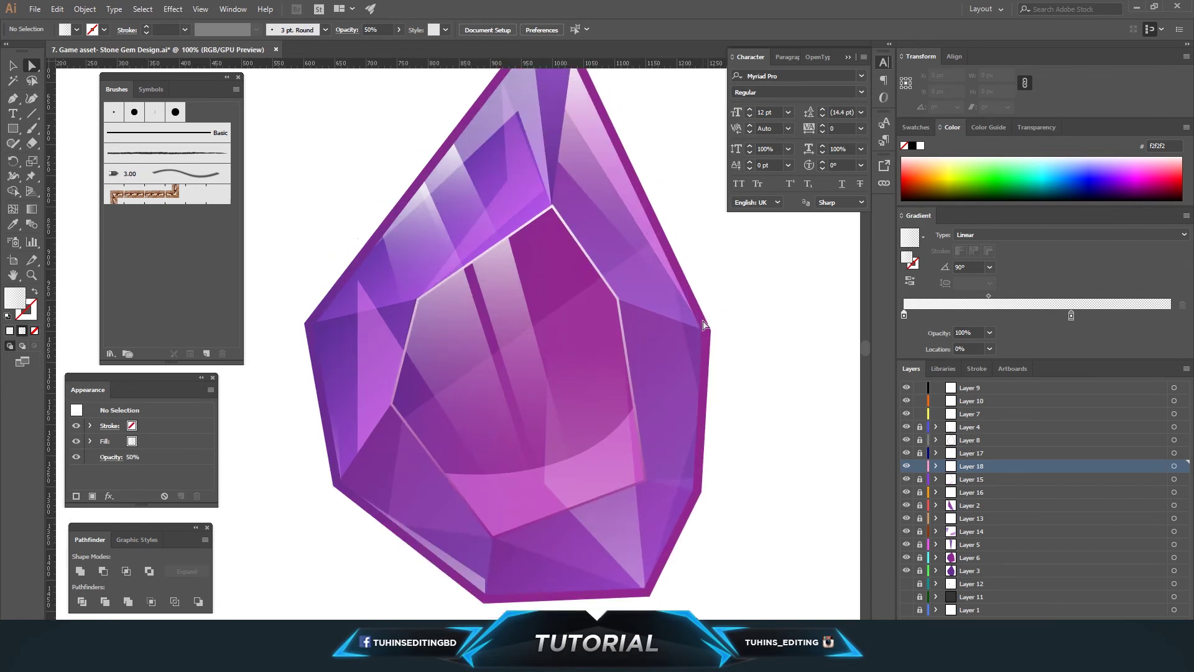
# Nudge the highlight's bottom anchor point into place near the gem's bottom
pyautogui.press('p')
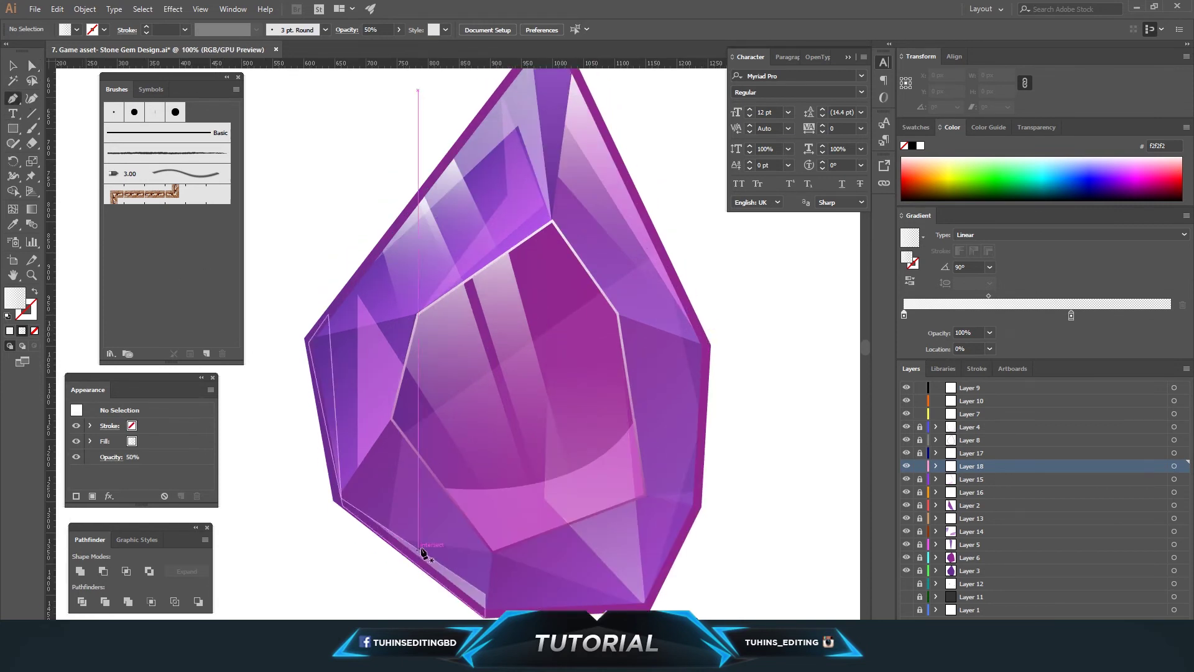
pyautogui.press('a')
pyautogui.moveTo(486, 598); pyautogui.dragTo(489, 590)
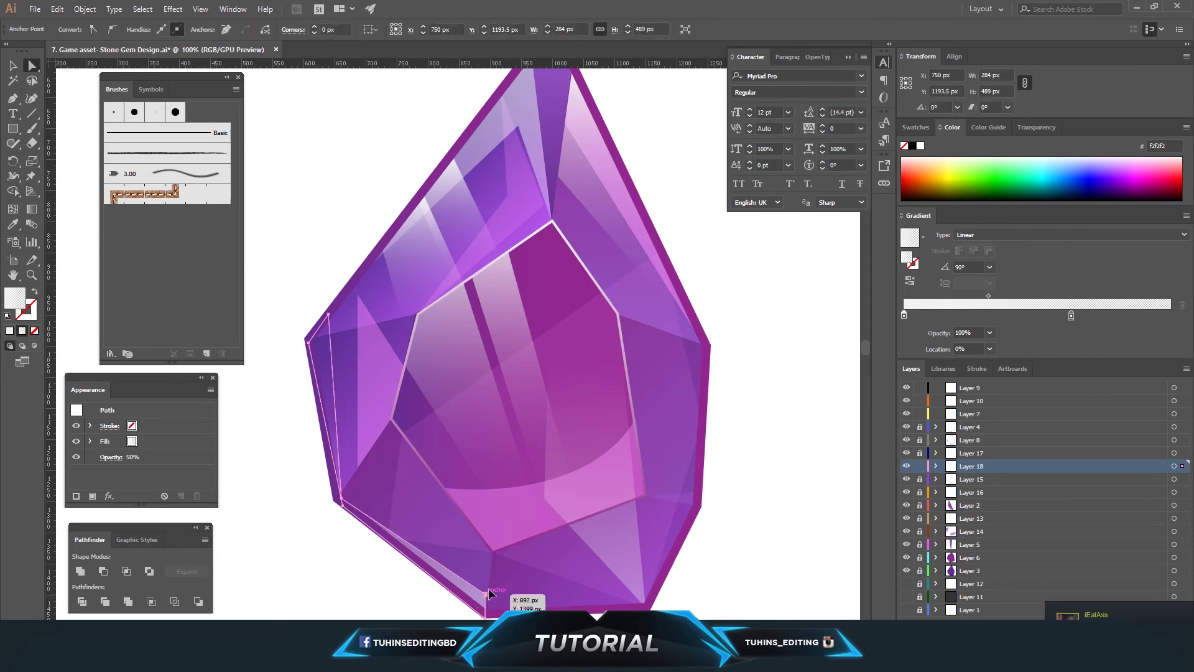
pyautogui.click(533, 595)
pyautogui.click(492, 598)
pyautogui.click(528, 600)
# Draw a strip along the gem's bottom edge with a 120° gradient angle
pyautogui.press('p')
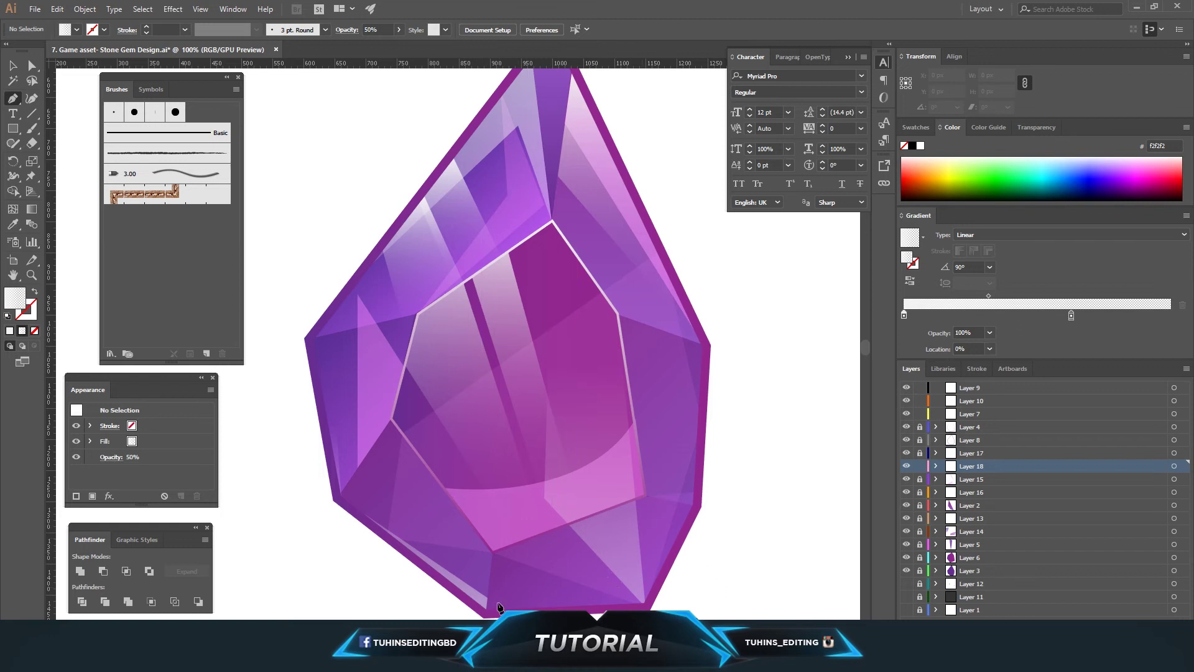
pyautogui.click(487, 598)
pyautogui.click(645, 603)
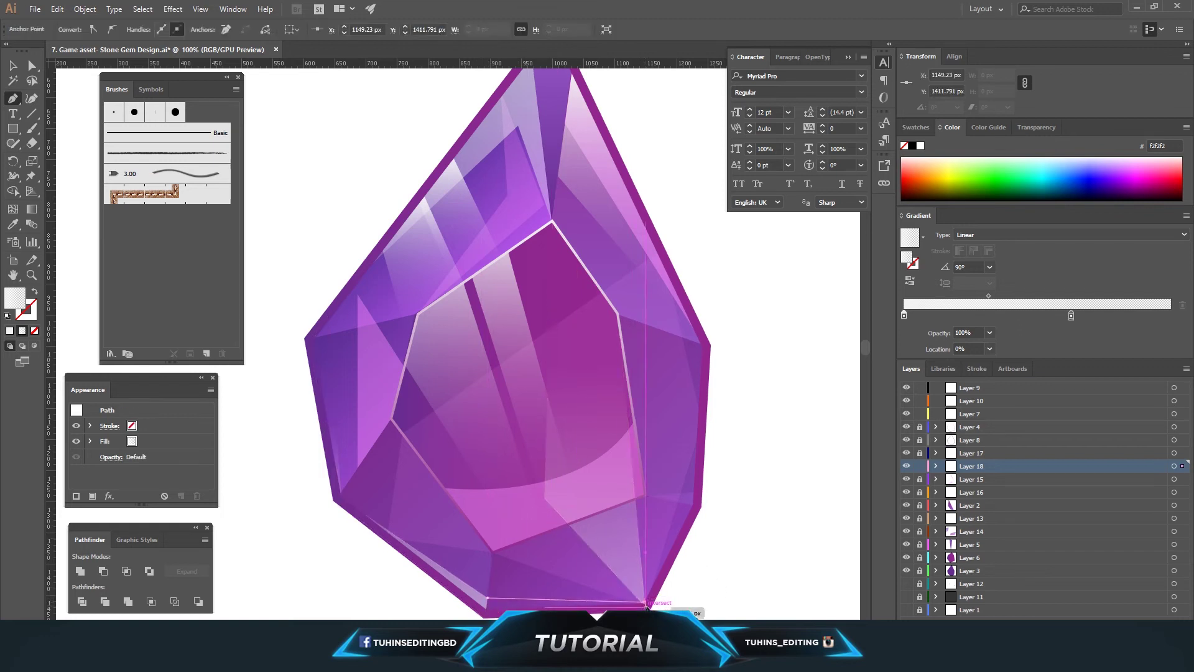
pyautogui.click(490, 602)
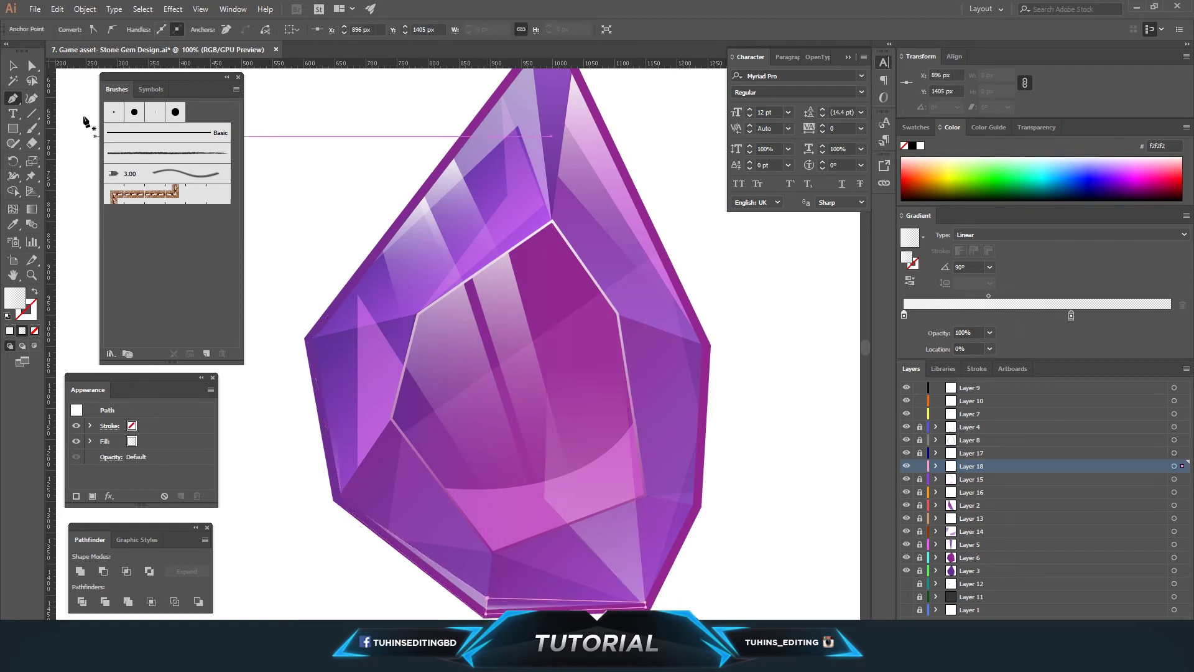
pyautogui.press('a')
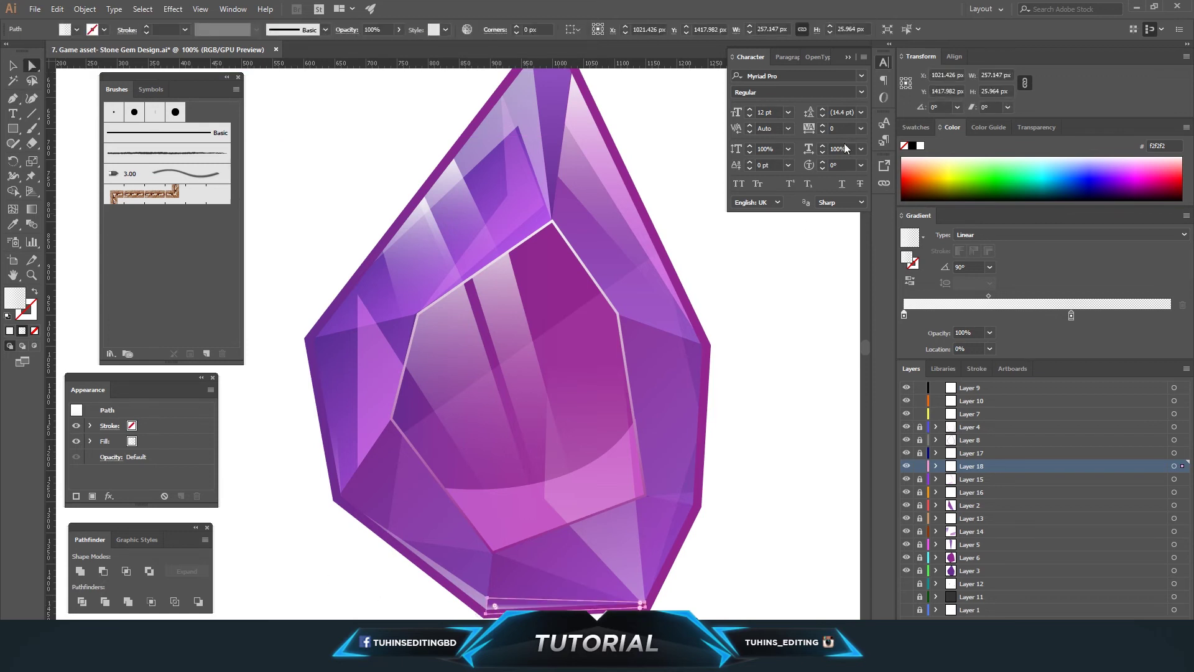
pyautogui.click(989, 267)
pyautogui.click(1003, 321)
pyautogui.click(786, 526)
pyautogui.hotkey('ctrl', '-')
pyautogui.hotkey('ctrl', '=')
# Set the bottom strip's opacity to 54% and save the document
pyautogui.click(588, 607)
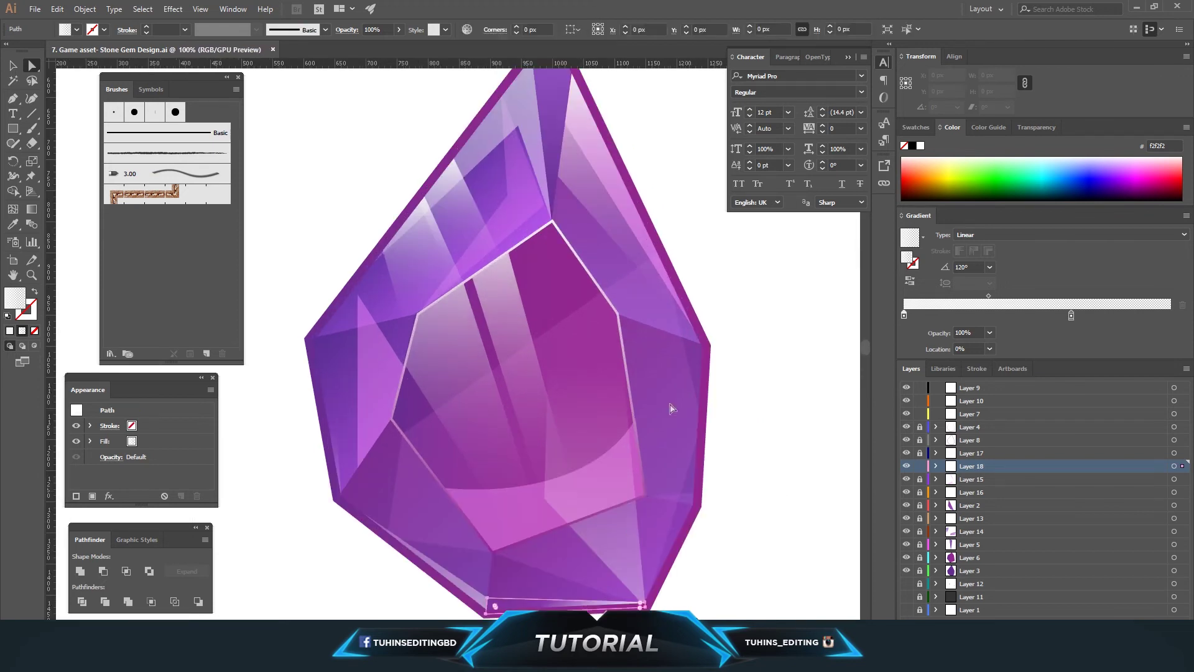
pyautogui.click(399, 30)
pyautogui.moveTo(402, 45); pyautogui.dragTo(377, 45)
pyautogui.click(769, 320)
pyautogui.scroll(-1, 769, 319)
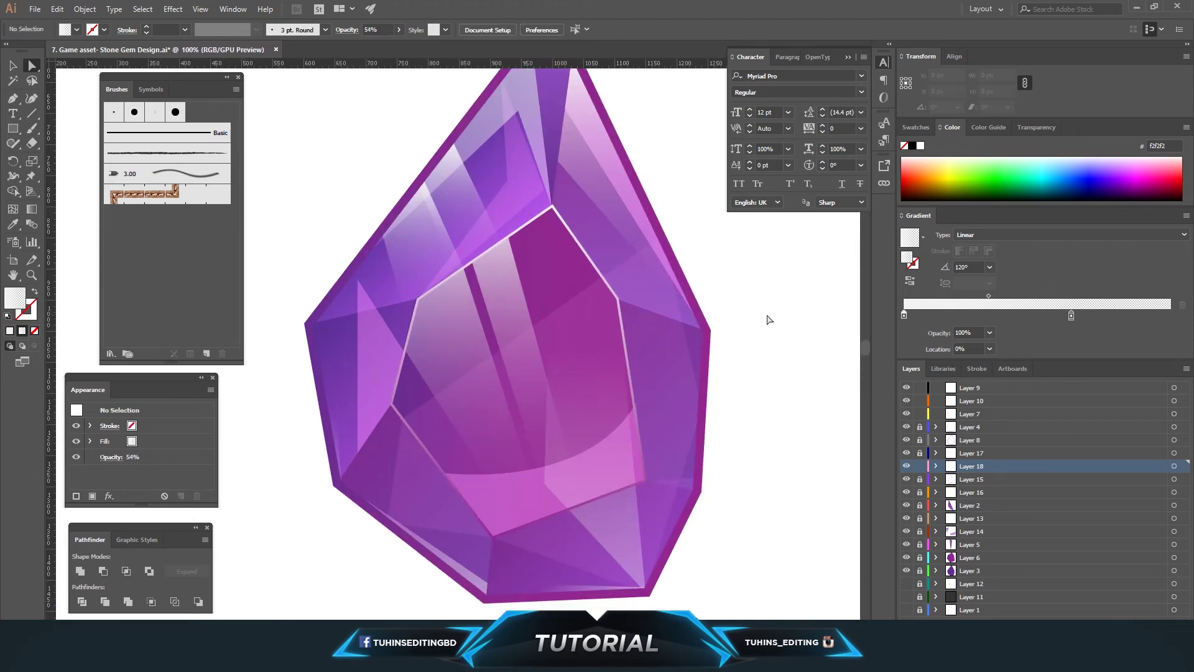
pyautogui.hotkey('ctrl', 's')
pyautogui.scroll(2, 769, 319)
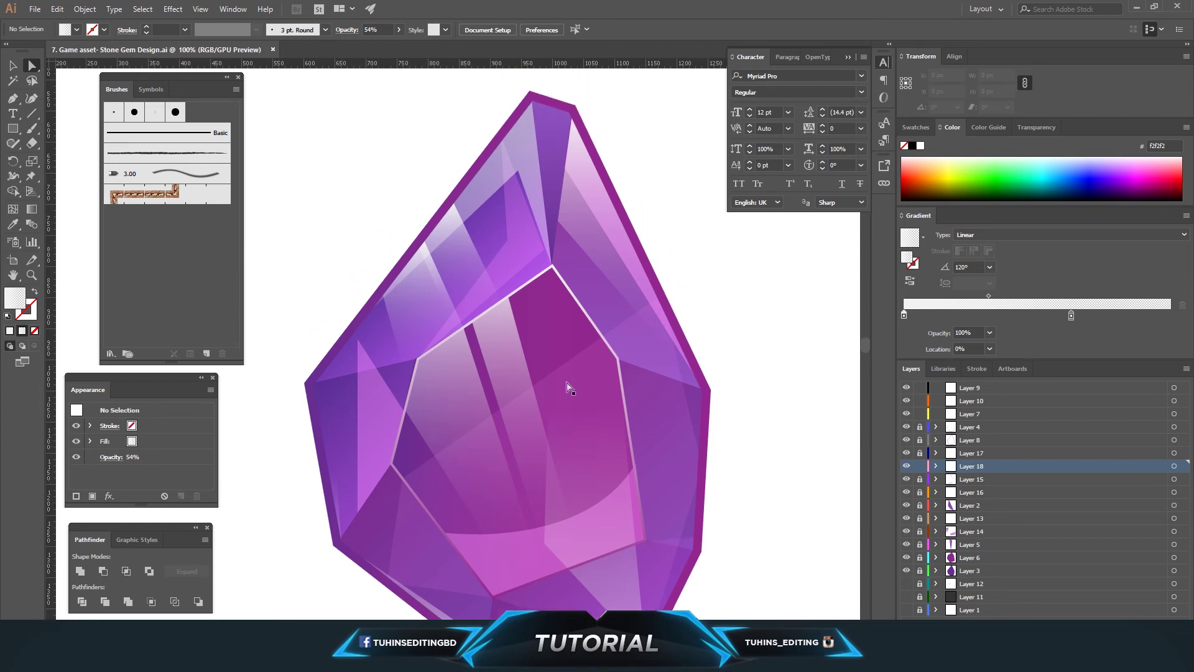
# Lock Layer 18 and toggle facet layers' visibility to compare them
pyautogui.hotkey('ctrl', '-')
pyautogui.hotkey('ctrl', '-')
pyautogui.hotkey('ctrl', '-')
pyautogui.hotkey('ctrl', '=')
pyautogui.hotkey('ctrl', '=')
pyautogui.hotkey('ctrl', '=')
pyautogui.scroll(-3, 599, 316)
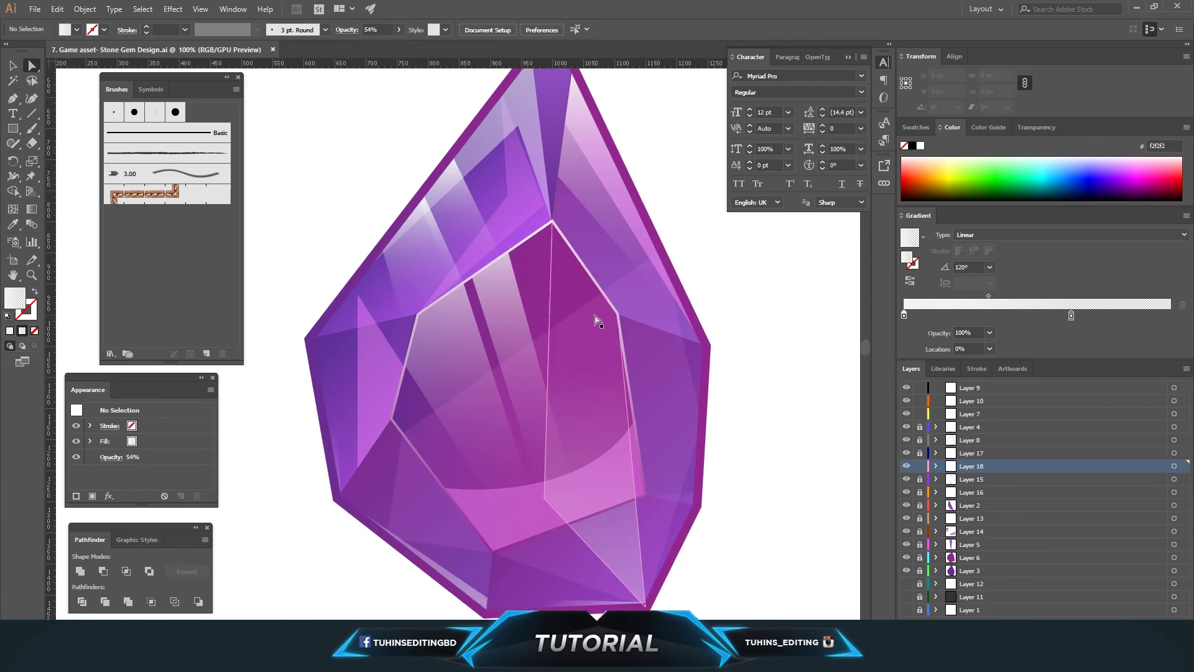
pyautogui.scroll(4, 596, 317)
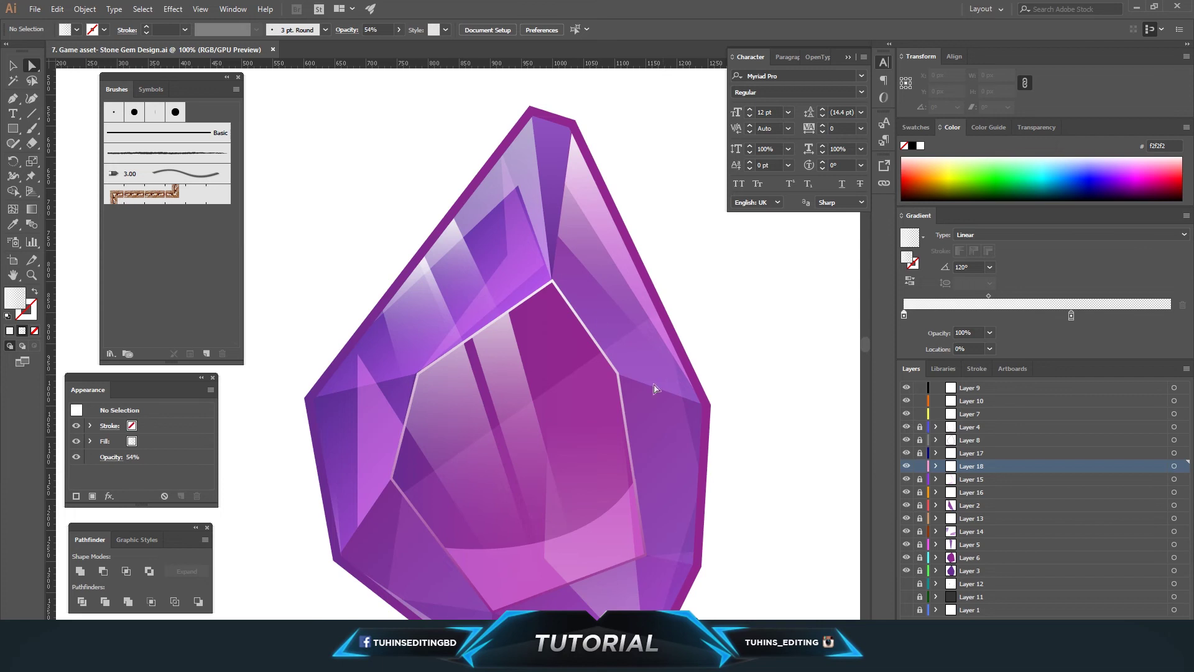
pyautogui.click(920, 466)
pyautogui.click(906, 544)
pyautogui.click(906, 557)
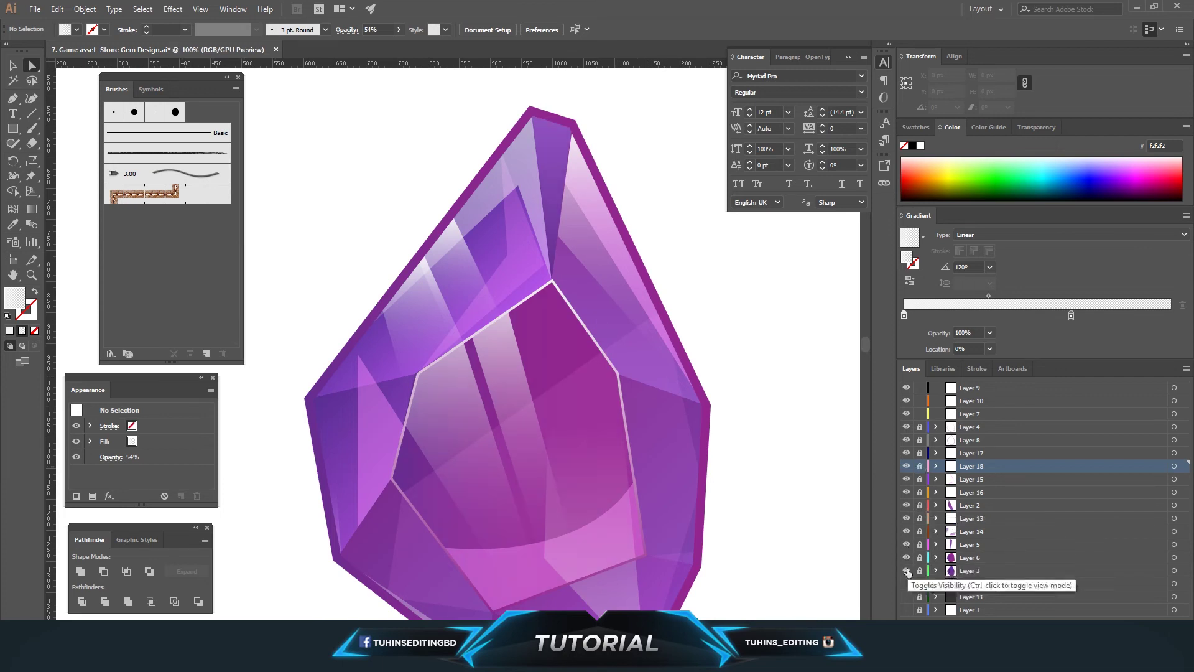
pyautogui.click(906, 558)
pyautogui.click(906, 557)
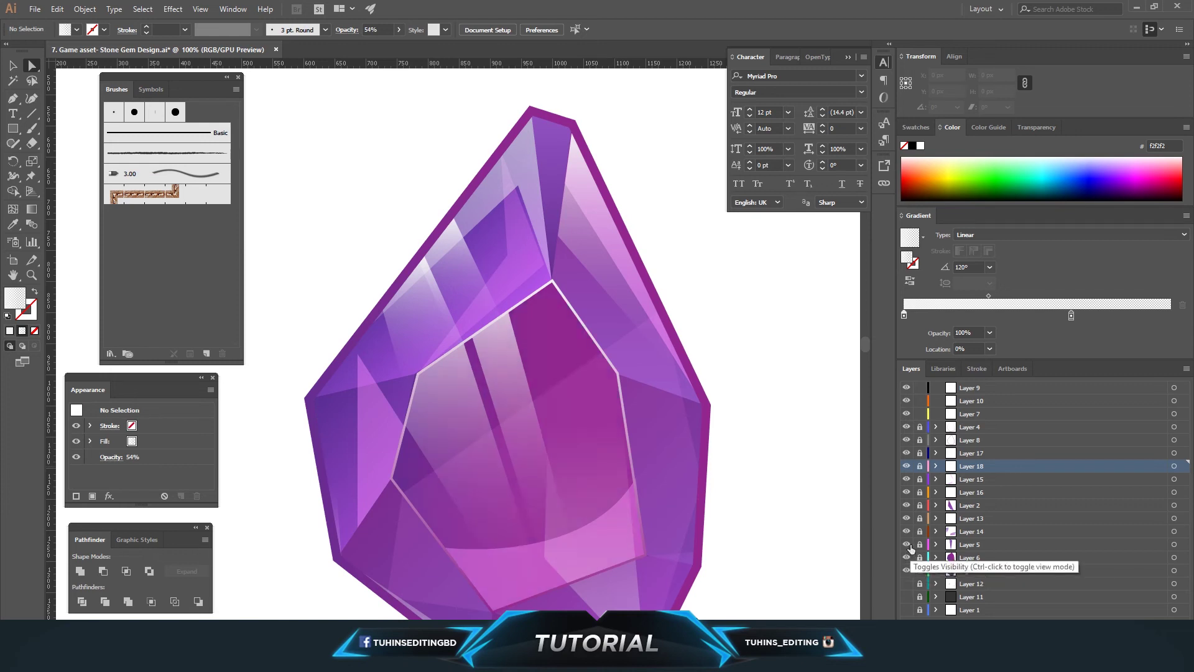
pyautogui.click(907, 531)
# Unlock Layer 14 and make its left facet's gradient end dark navy
pyautogui.click(920, 531)
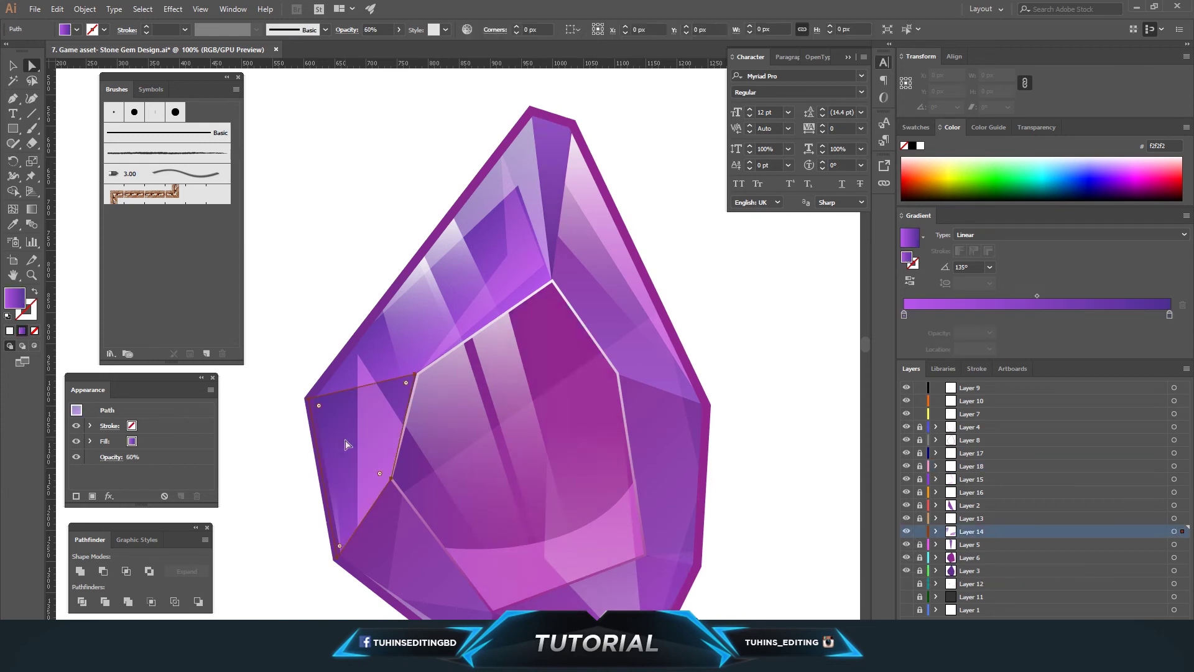
pyautogui.doubleClick(1169, 314)
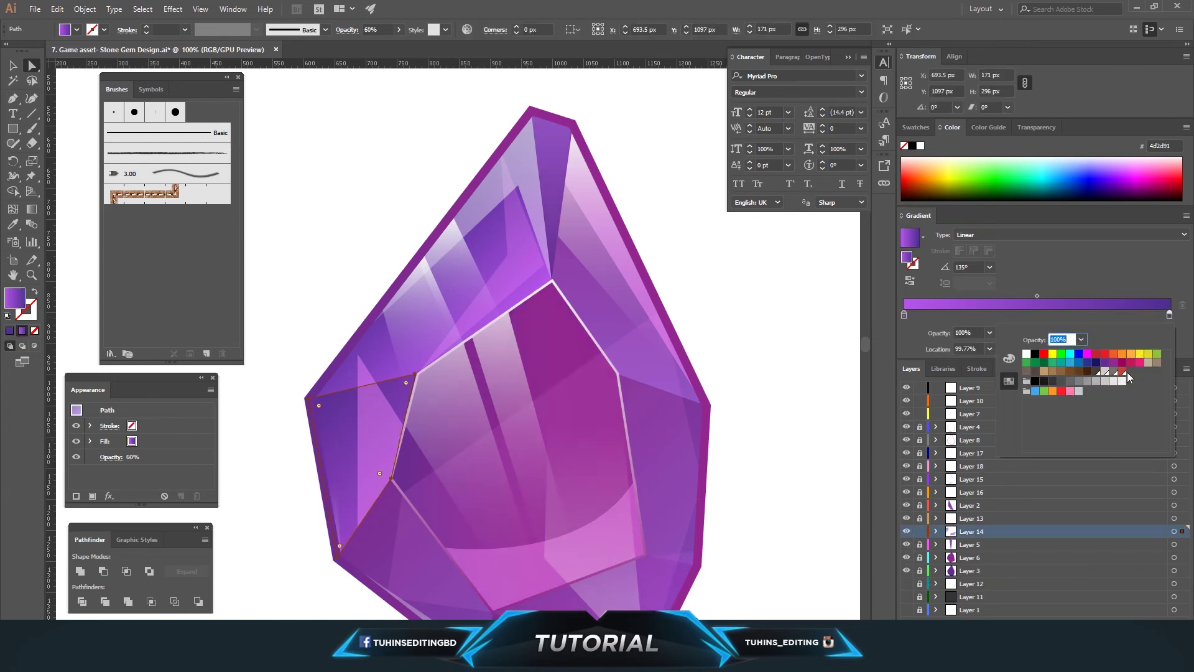
pyautogui.click(1096, 363)
pyautogui.click(765, 323)
pyautogui.scroll(-2, 765, 323)
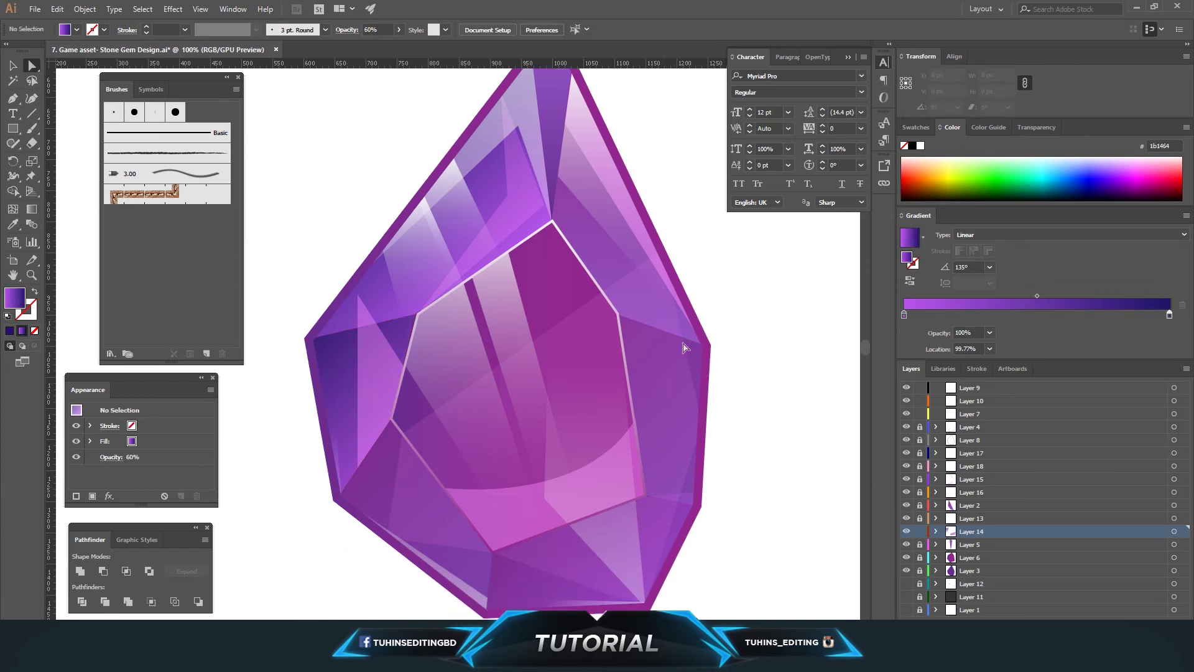
# Change the lower facet's gradient end colour to dark navy
pyautogui.click(429, 501)
pyautogui.click(487, 580)
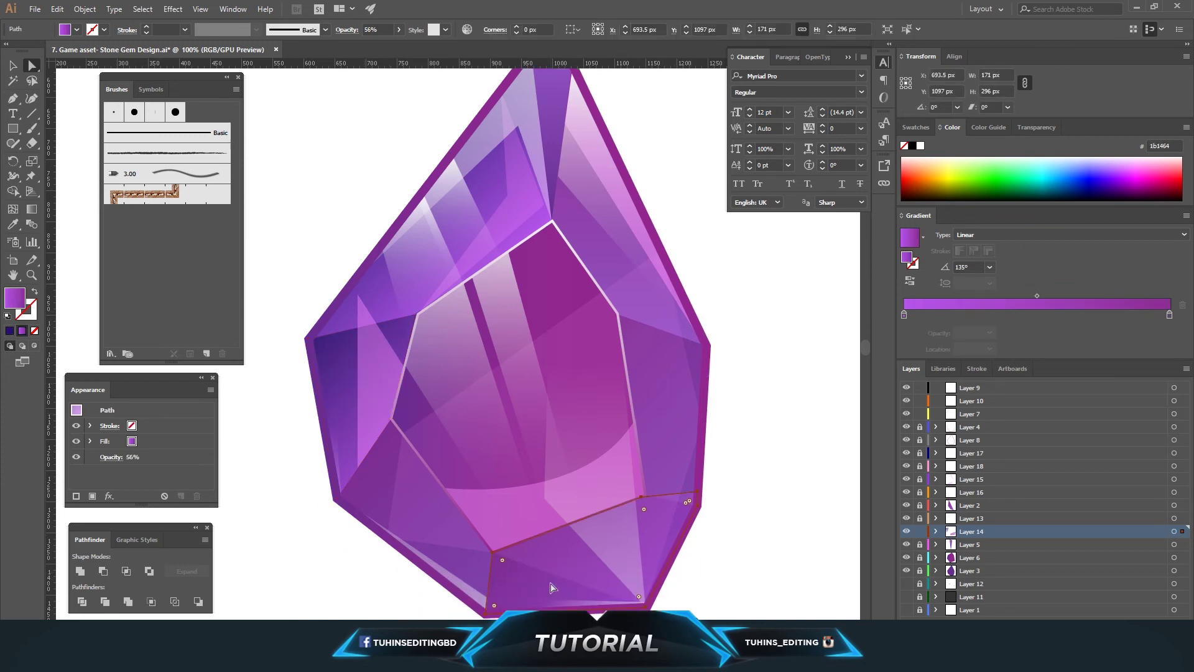
pyautogui.doubleClick(1169, 315)
pyautogui.click(1100, 364)
pyautogui.click(796, 383)
pyautogui.hotkey('ctrl', '-')
pyautogui.hotkey('ctrl', '-')
pyautogui.hotkey('ctrl', '+')
pyautogui.hotkey('ctrl', '+')
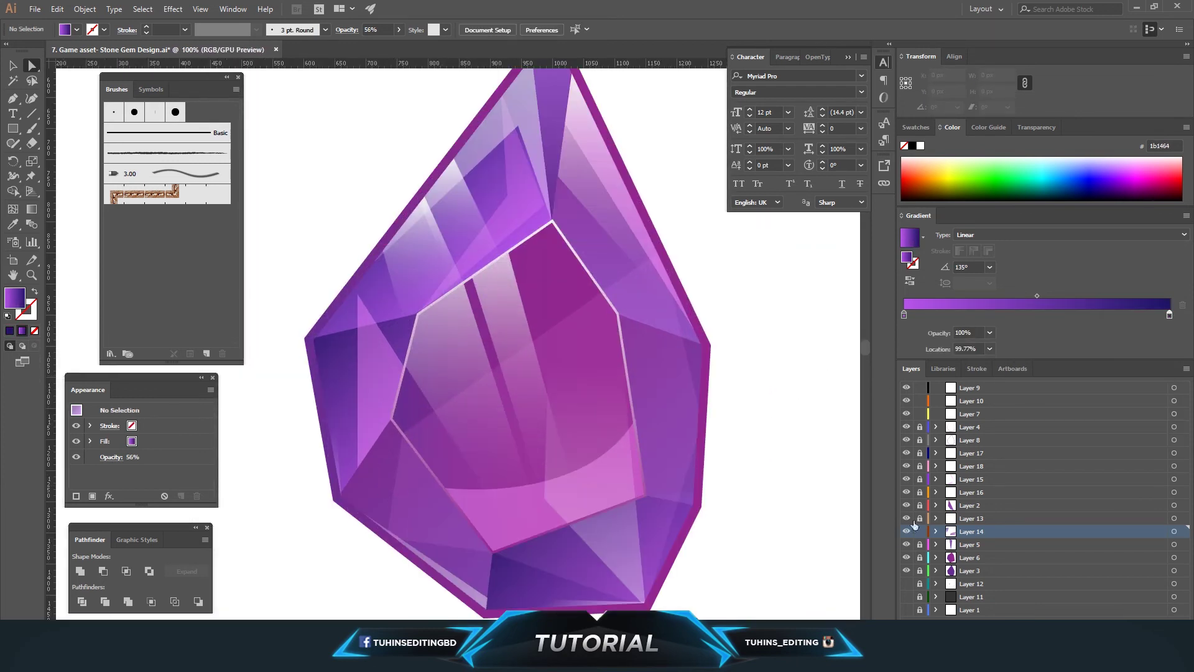
# Unlock Layer 13, darken the lower-left facet's gradient to navy, shift its midpoint darker
pyautogui.click(907, 518)
pyautogui.click(920, 519)
pyautogui.click(410, 505)
pyautogui.doubleClick(1169, 315)
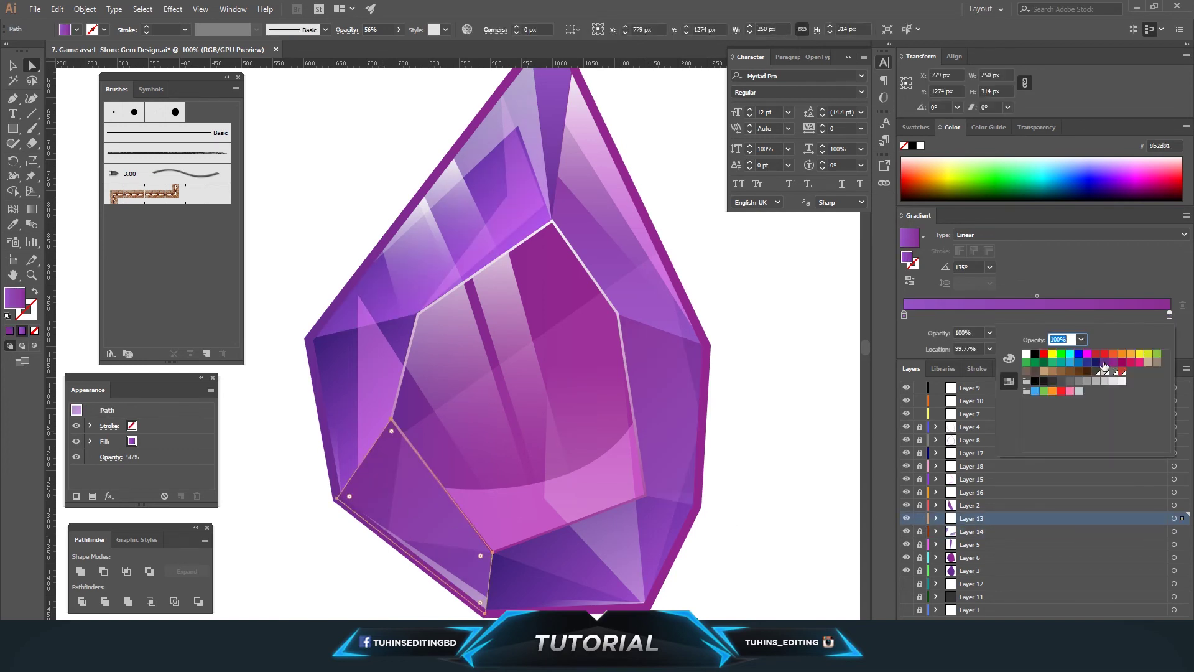
pyautogui.click(1097, 363)
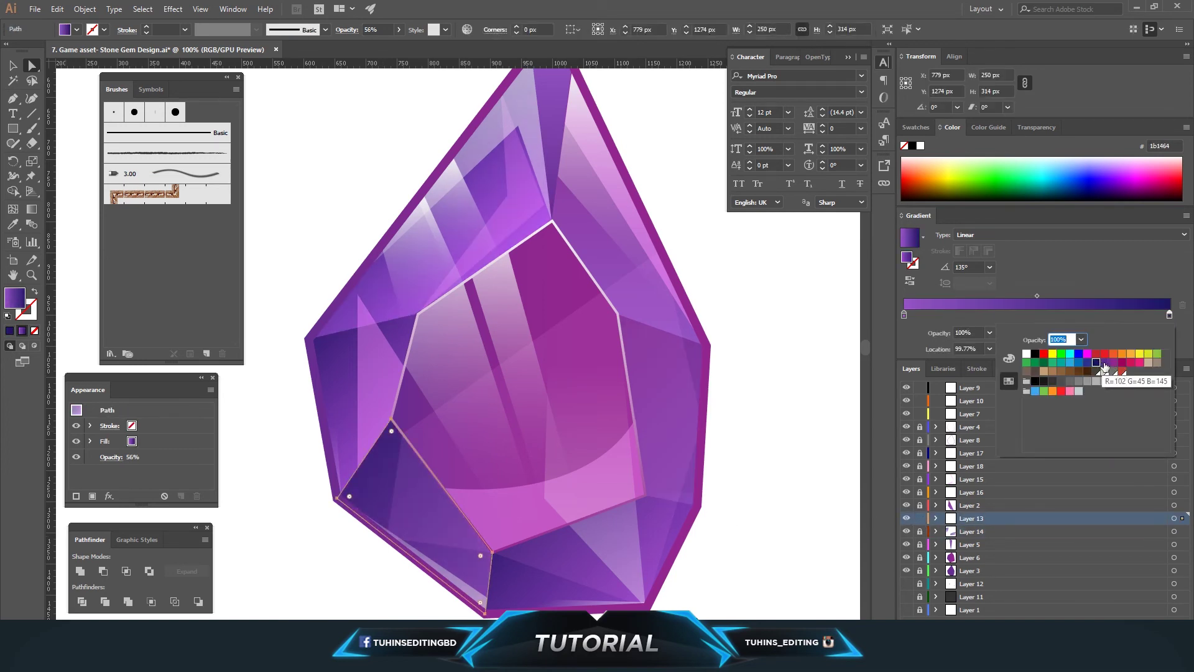
pyautogui.moveTo(1037, 296); pyautogui.dragTo(1084, 297)
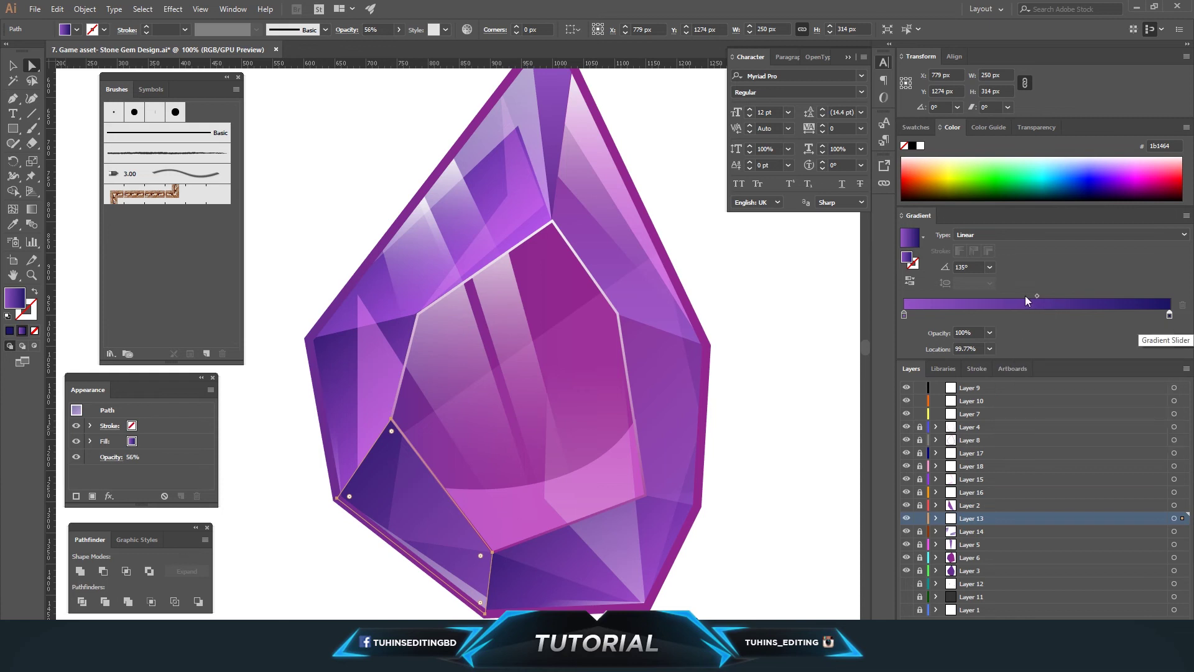
# Apply the darker navy gradient to the right facet and save the design
pyautogui.click(656, 386)
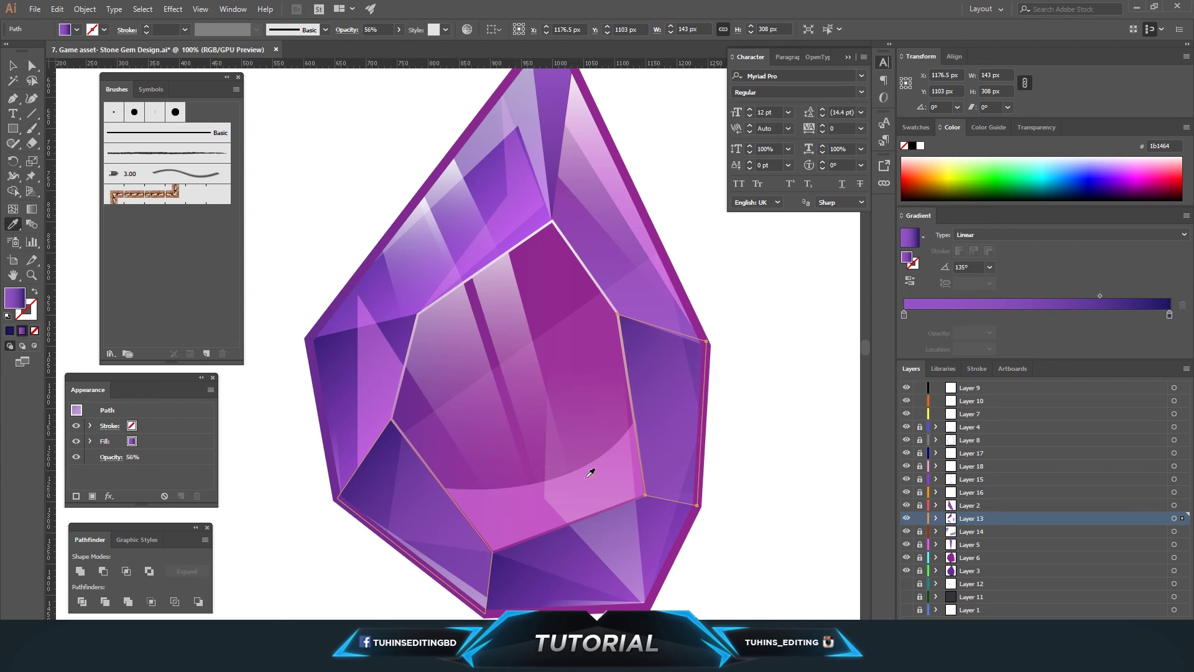
pyautogui.click(311, 112)
pyautogui.hotkey('ctrl', '-')
pyautogui.hotkey('ctrl', '-')
pyautogui.hotkey('ctrl', '+')
pyautogui.hotkey('ctrl', '-')
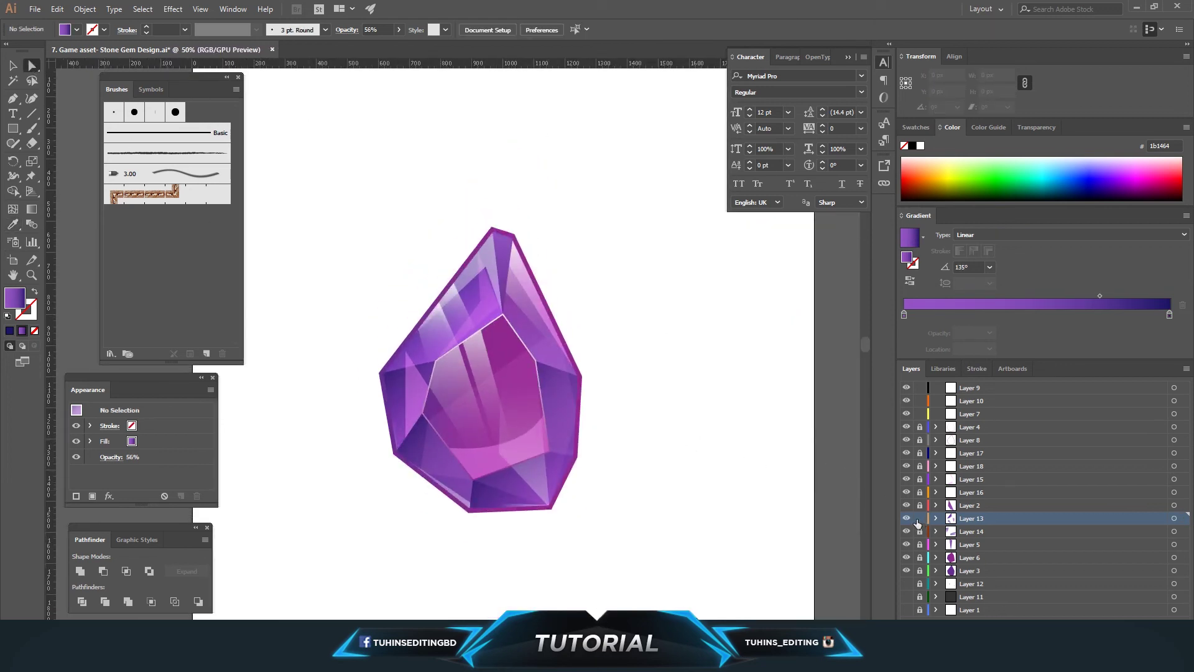
pyautogui.click(34, 9)
pyautogui.click(53, 110)
pyautogui.moveTo(200, 597)
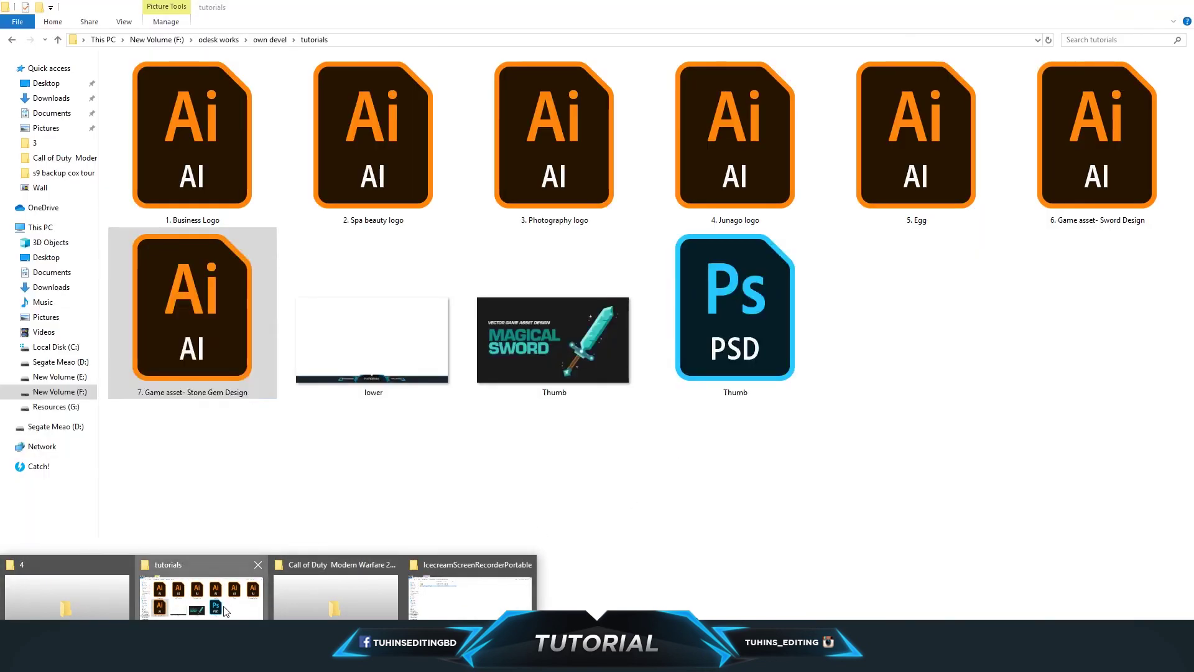
# Open Thumb.psd in Photoshop, dismissing the plug-in warning and the character settings panel
pyautogui.click(225, 612)
pyautogui.moveTo(698, 346); pyautogui.dragTo(589, 245)
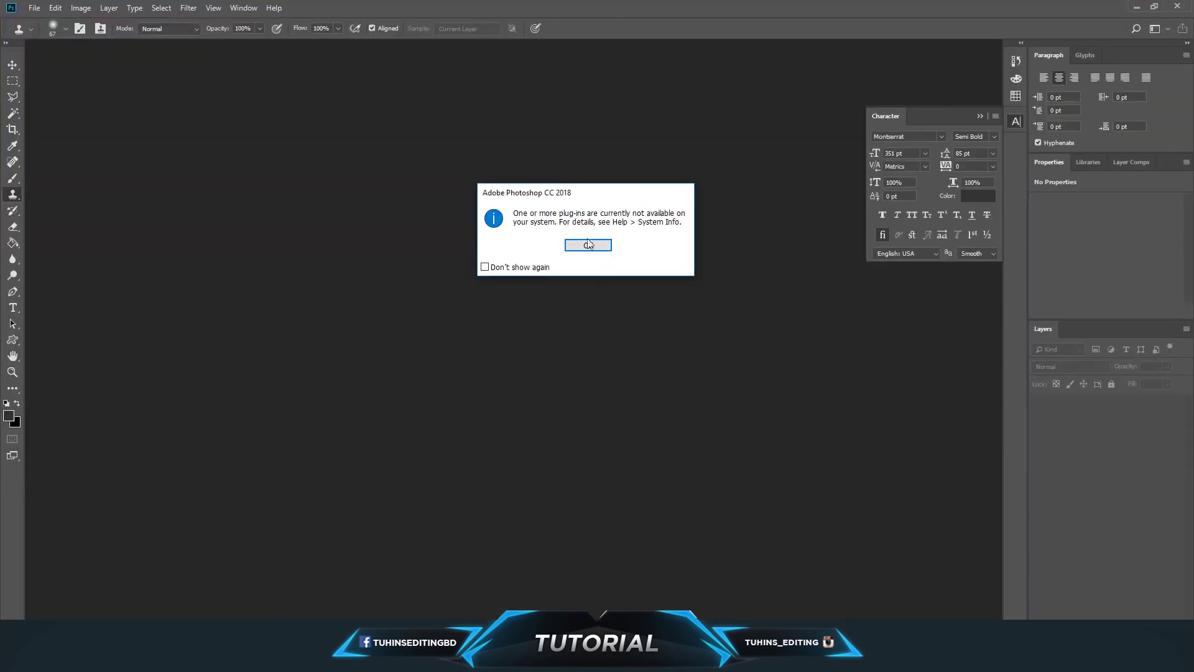
pyautogui.click(589, 244)
pyautogui.click(199, 594)
pyautogui.moveTo(733, 305); pyautogui.dragTo(449, 402)
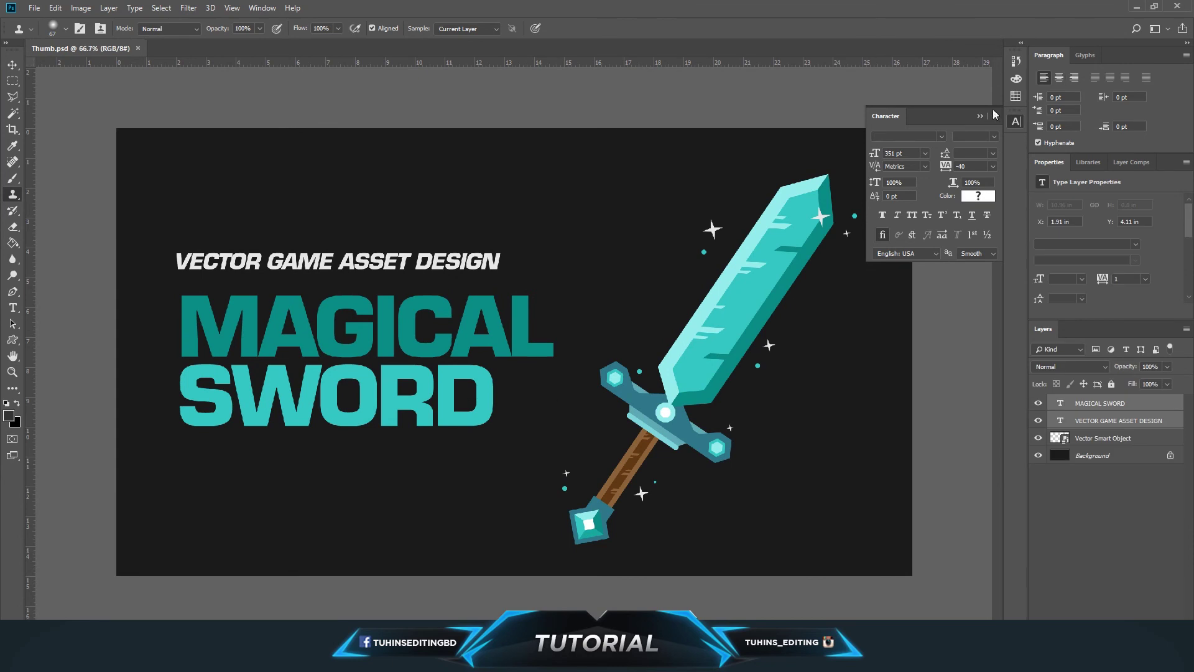
pyautogui.click(980, 115)
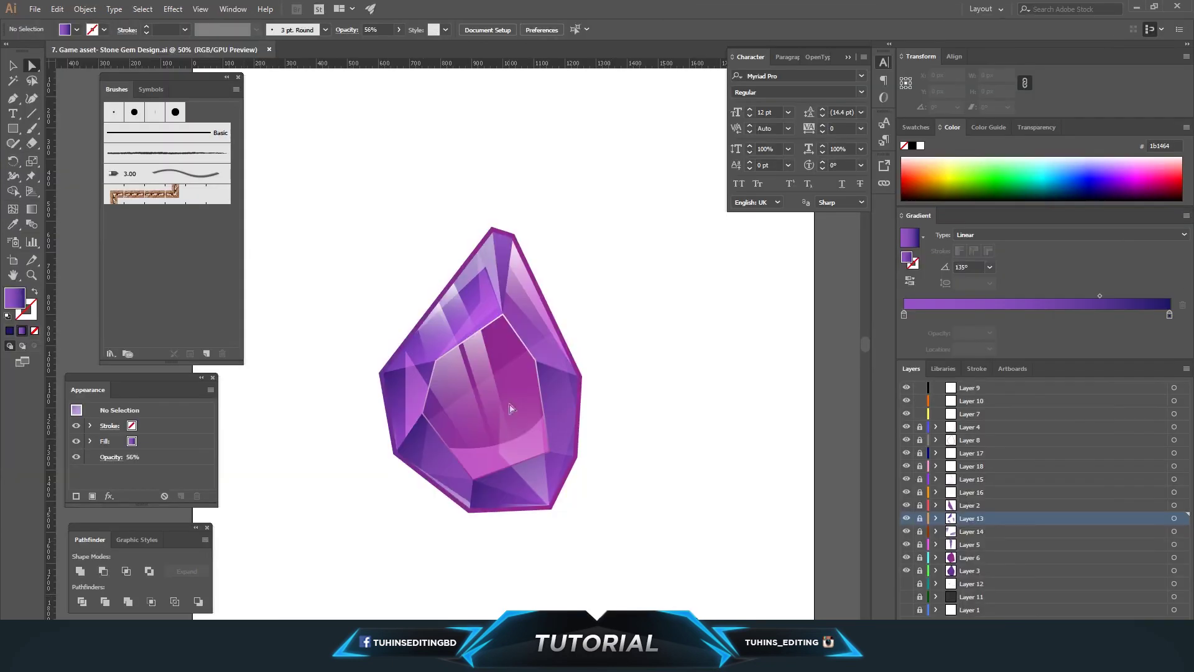
# Delete Layer 12 from the Illustrator gem design, then close the document, saving changes
pyautogui.click(958, 583)
pyautogui.press('Delete')
pyautogui.click(649, 343)
pyautogui.click(272, 50)
pyautogui.click(604, 346)
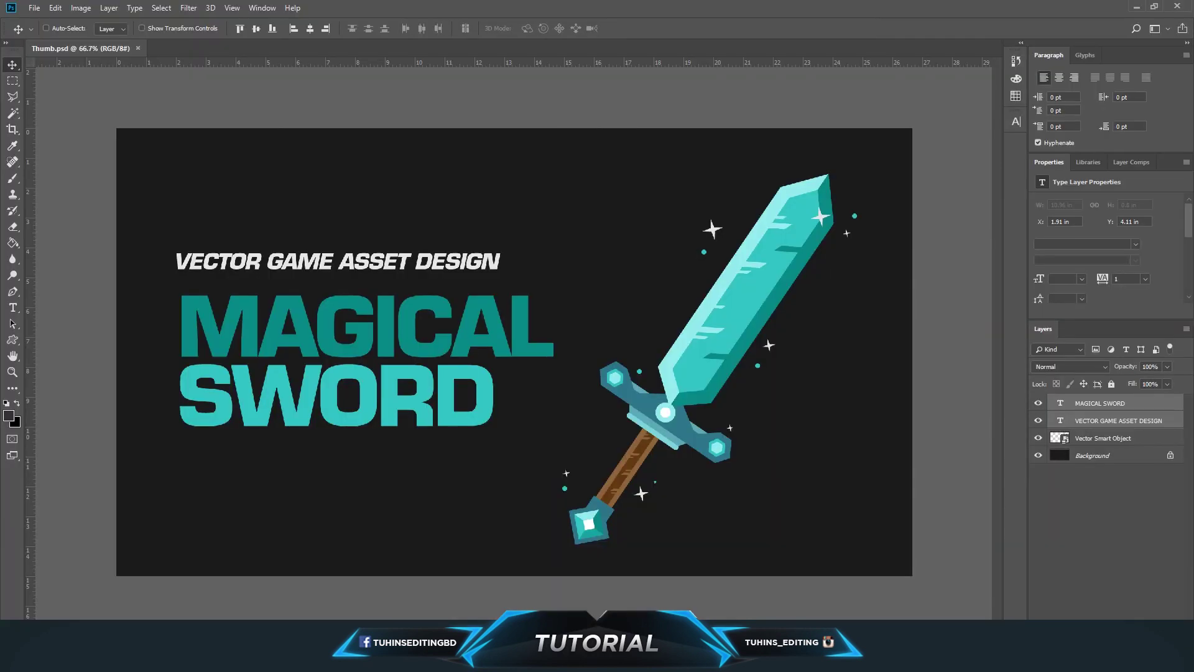
# Hide the sword smart object layer and place the stone gem .ai file as a smart object
pyautogui.rightClick(705, 357)
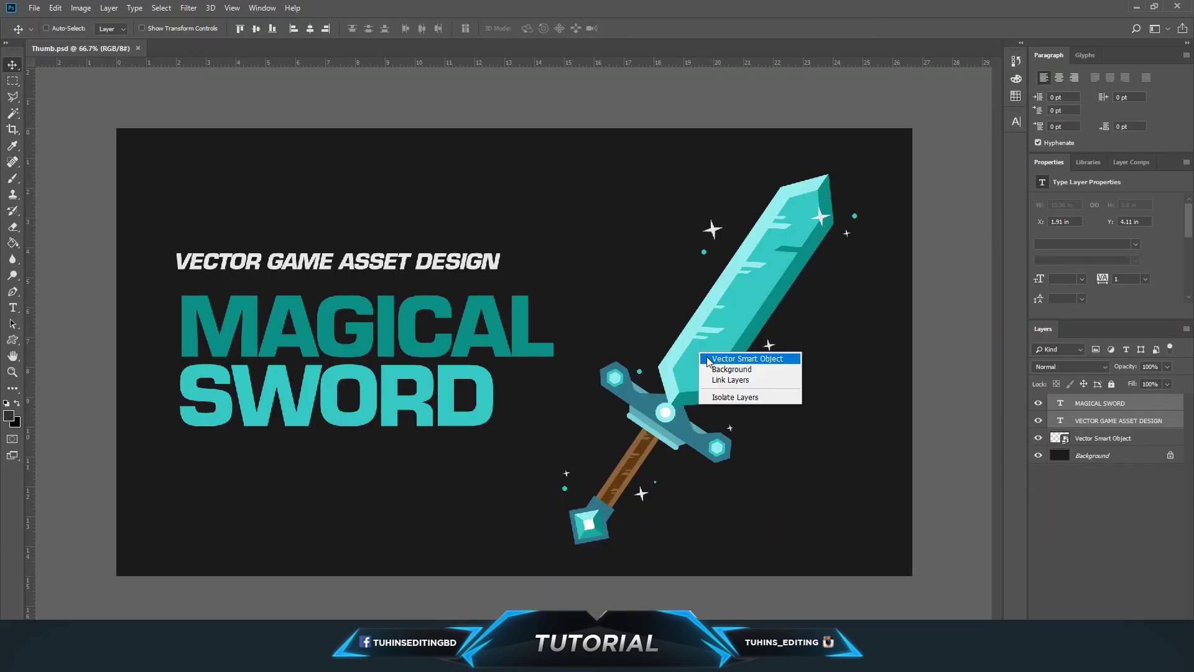
pyautogui.click(705, 359)
pyautogui.click(1038, 438)
pyautogui.click(201, 597)
pyautogui.moveTo(184, 283); pyautogui.dragTo(644, 391)
pyautogui.click(698, 363)
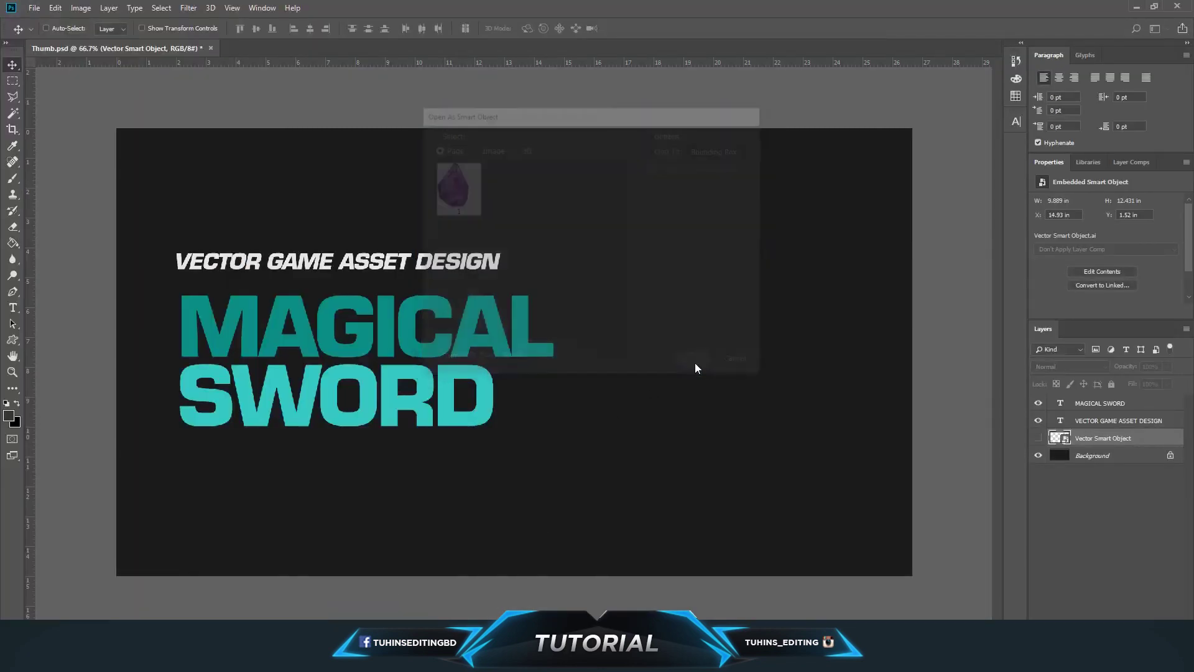
# Scale the gem down, position it on the right side, and select the word MAGICAL
pyautogui.moveTo(539, 375); pyautogui.dragTo(738, 372)
pyautogui.moveTo(859, 510); pyautogui.dragTo(858, 491)
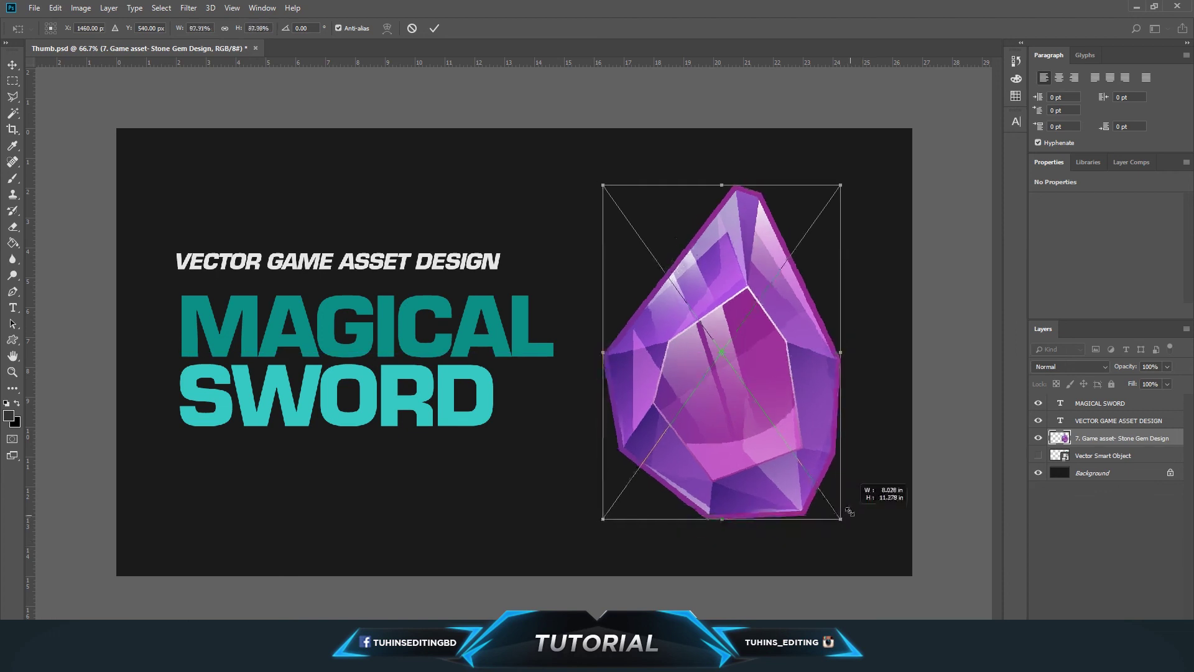
pyautogui.moveTo(859, 432); pyautogui.dragTo(813, 413)
pyautogui.press('Return')
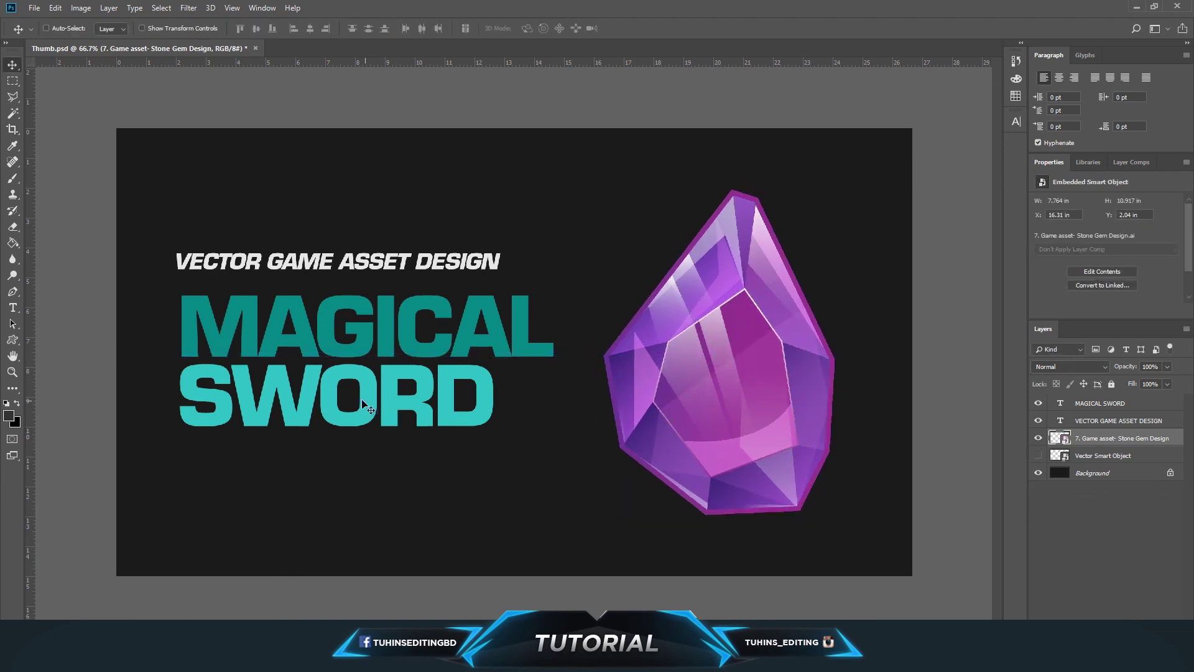
pyautogui.moveTo(679, 383); pyautogui.dragTo(693, 387)
pyautogui.press('t')
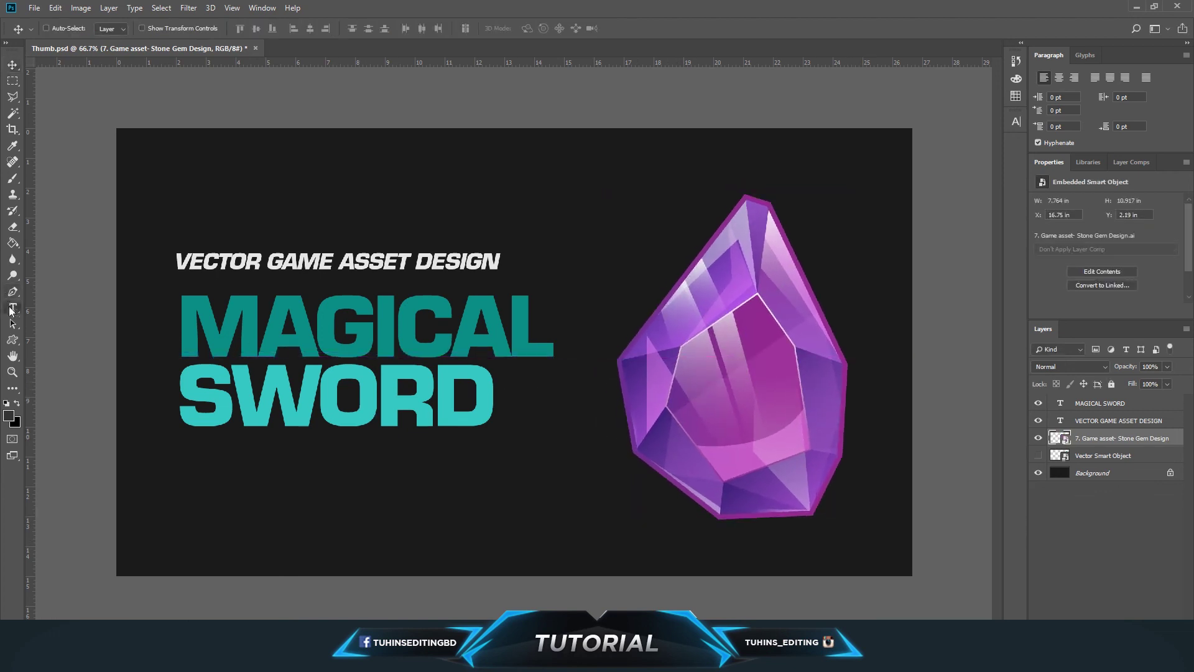
pyautogui.moveTo(180, 323); pyautogui.dragTo(552, 329)
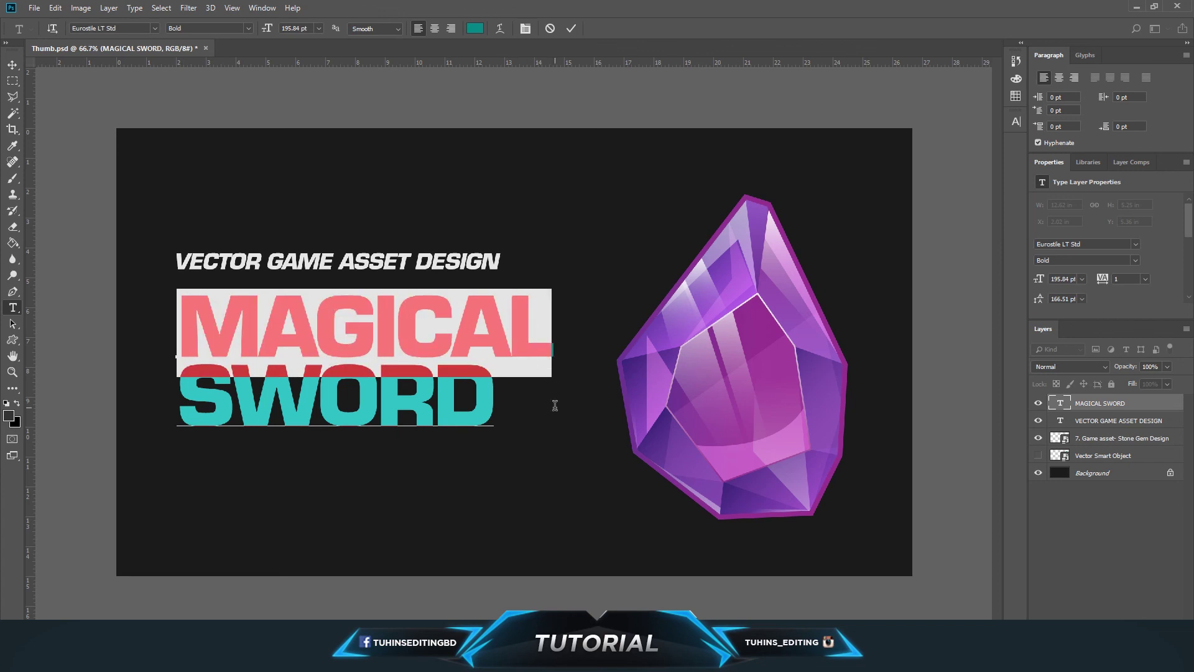
# Replace MAGICAL with STONE and SWORD with GEM in the title
pyautogui.write('stone')
pyautogui.press('BackSpace')
pyautogui.press('BackSpace')
pyautogui.press('BackSpace')
pyautogui.press('BackSpace')
pyautogui.write('STONE')
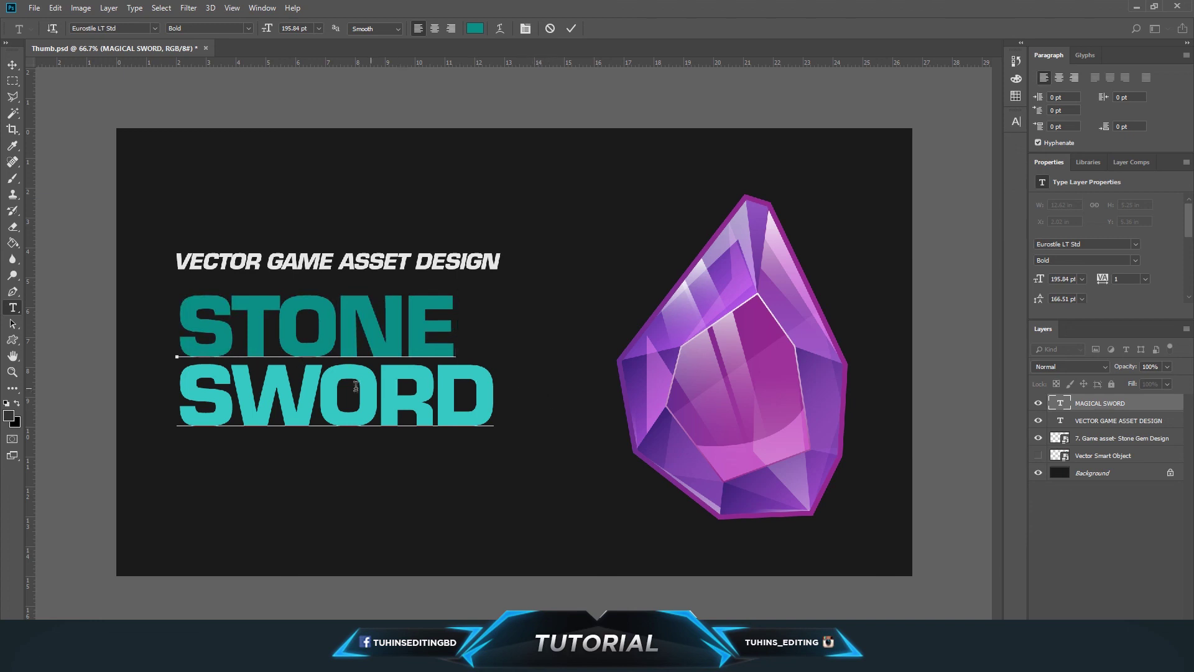
pyautogui.doubleClick(241, 387)
pyautogui.write('GEM')
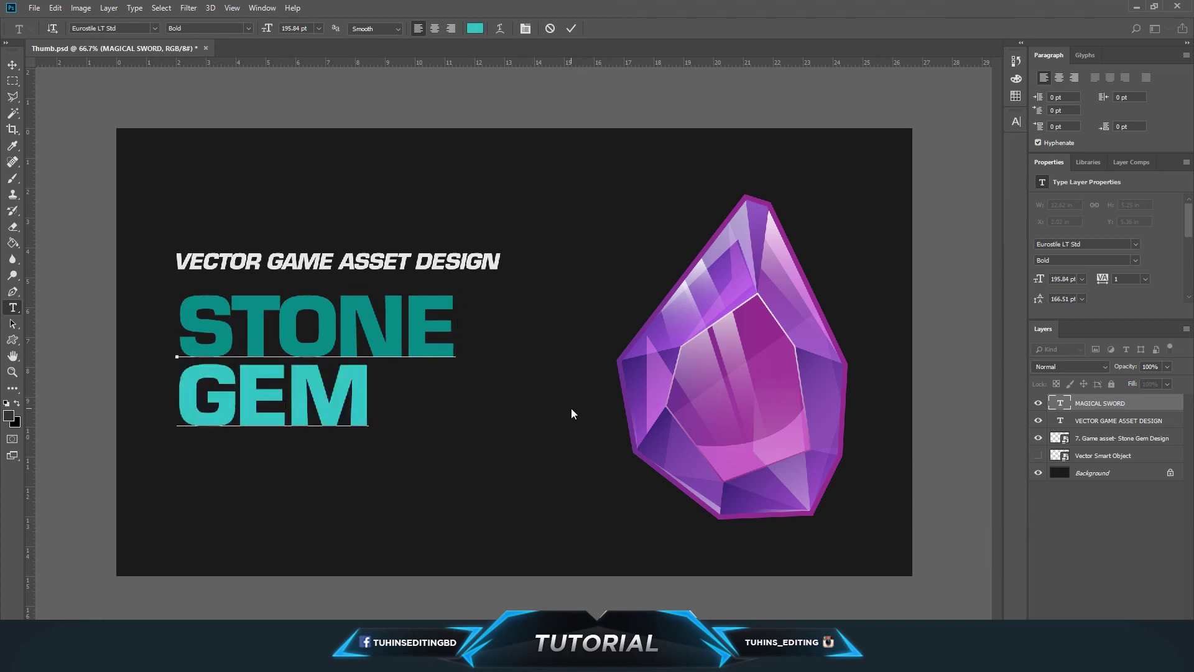
# Select the word GEM in the title text
pyautogui.press('Up')
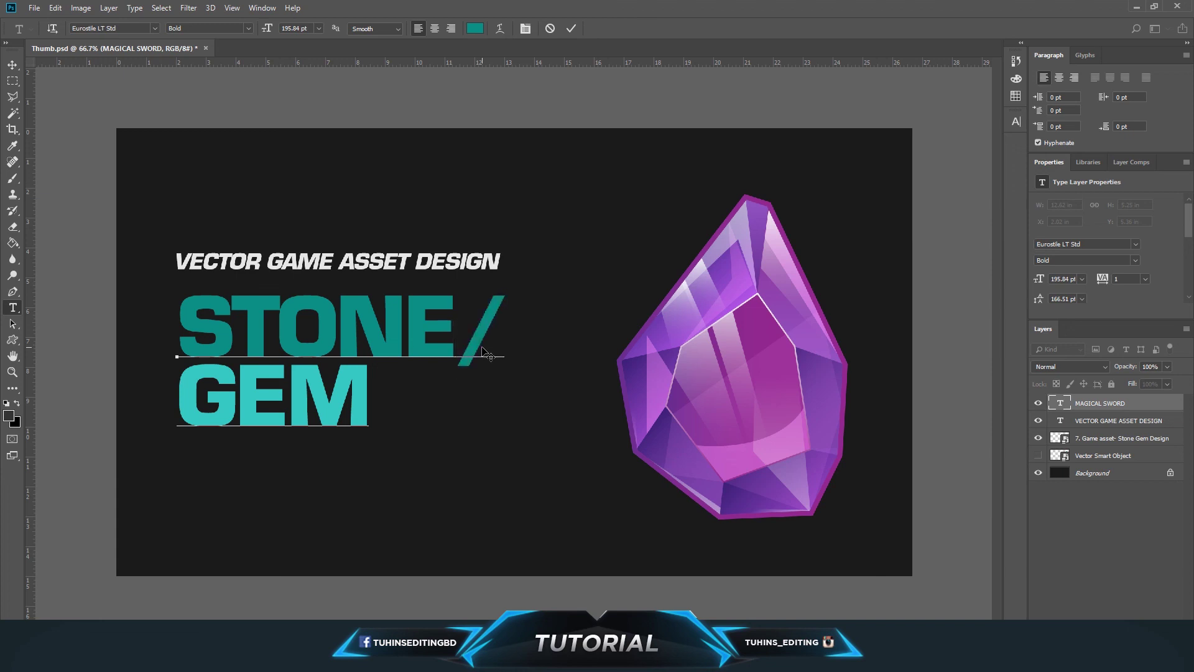
pyautogui.press('Down')
pyautogui.press('Left')
pyautogui.hotkey('shift', 'Home')
pyautogui.moveTo(356, 399); pyautogui.dragTo(370, 398)
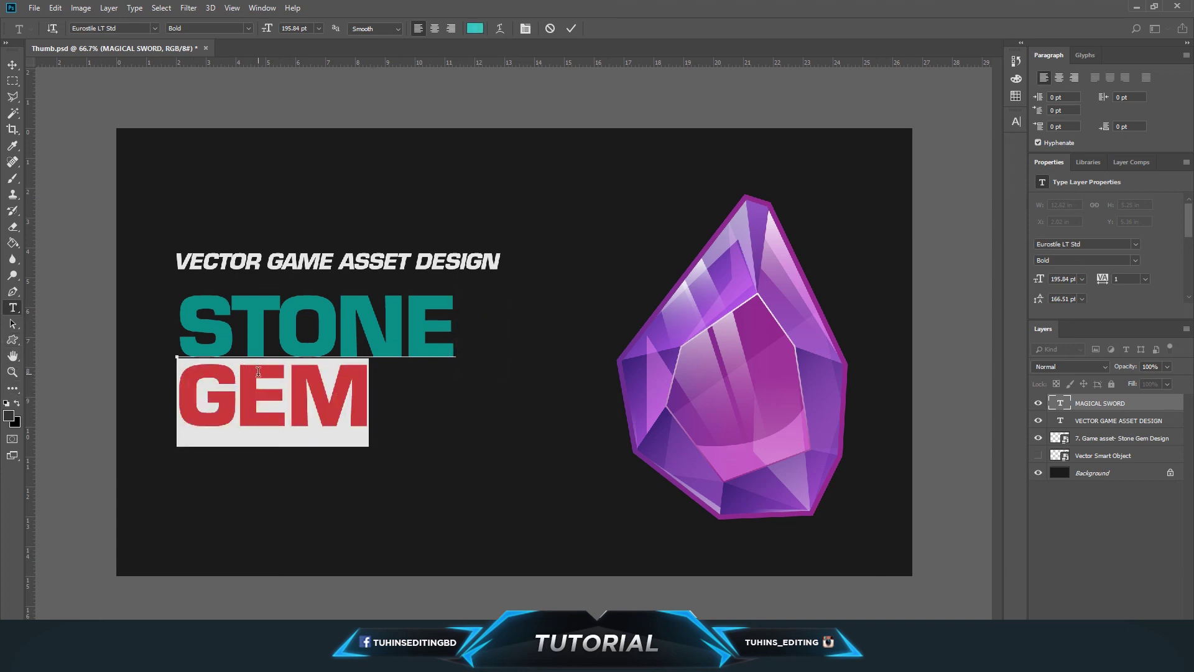
# Colour GEM with a light purple eyedropped from the gem
pyautogui.click(9, 415)
pyautogui.click(749, 310)
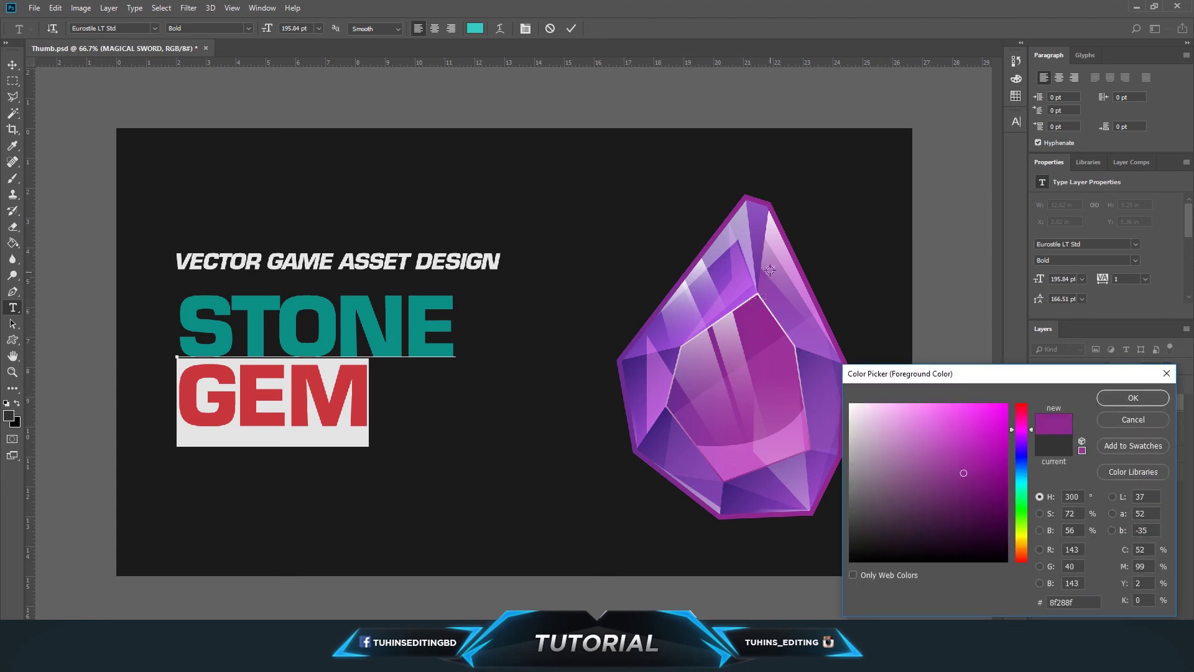
pyautogui.click(757, 224)
pyautogui.click(1134, 398)
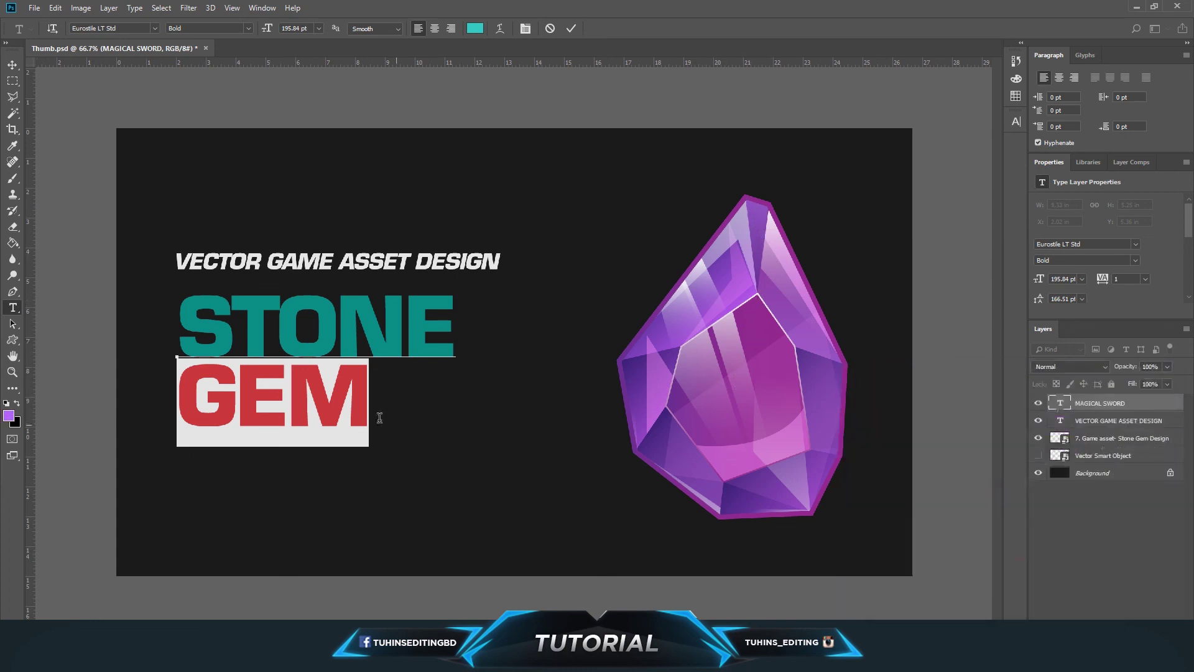
# Colour STONE a saturated magenta sampled from the gem's darker purple
pyautogui.moveTo(175, 318); pyautogui.dragTo(573, 315)
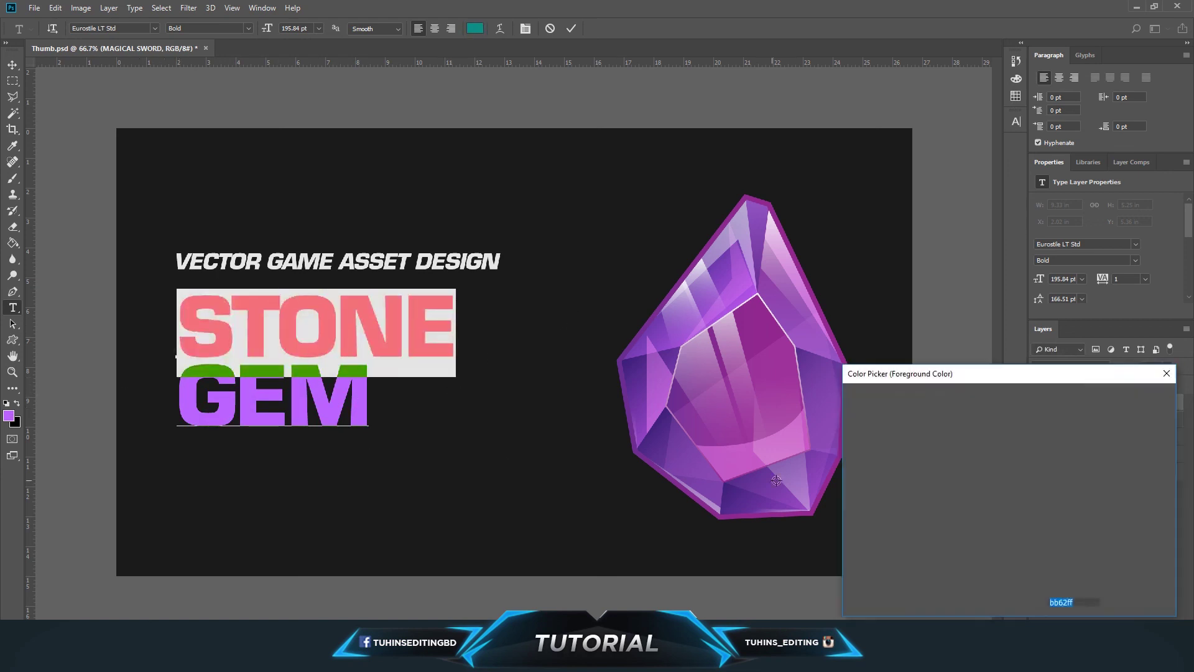
pyautogui.click(10, 415)
pyautogui.click(711, 437)
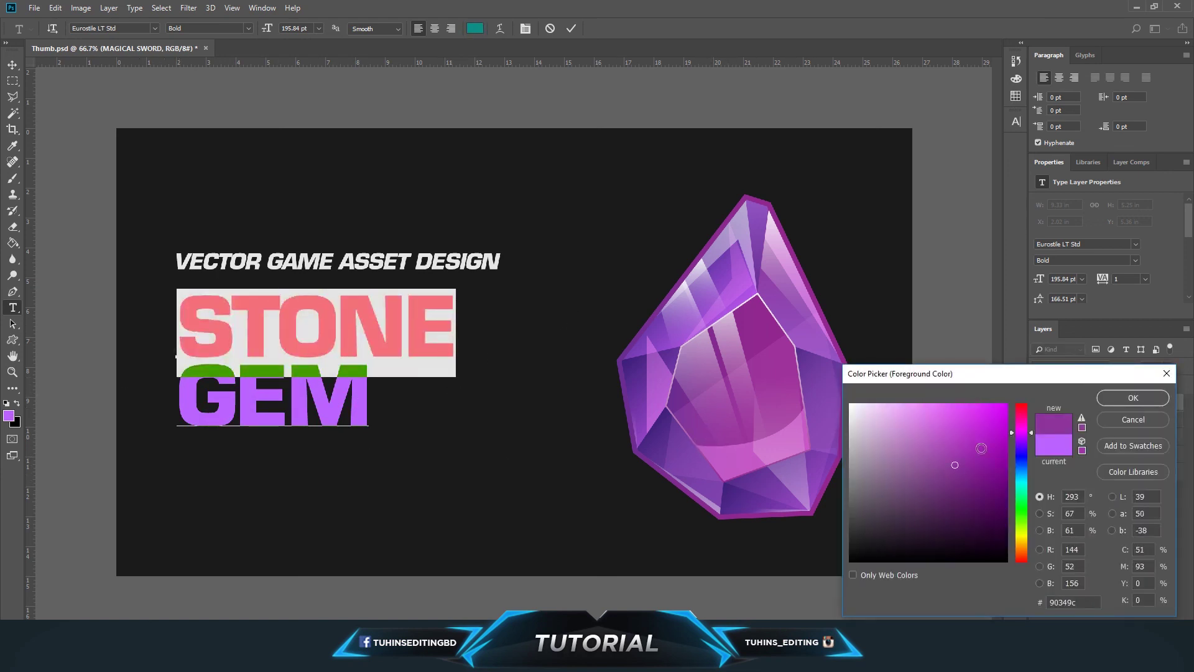
pyautogui.moveTo(955, 465); pyautogui.dragTo(1006, 440)
pyautogui.click(1134, 397)
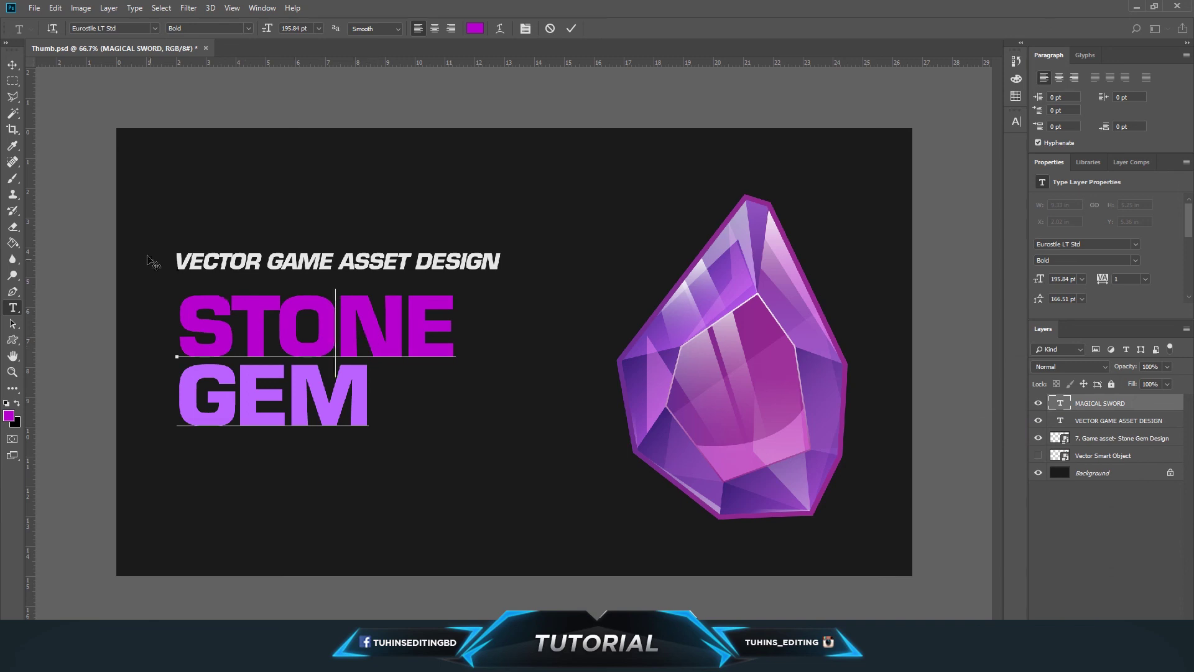
# Enlarge the STONE GEM title slightly with Free Transform
pyautogui.click(13, 65)
pyautogui.hotkey('ctrl', 't')
pyautogui.moveTo(480, 445); pyautogui.dragTo(513, 471)
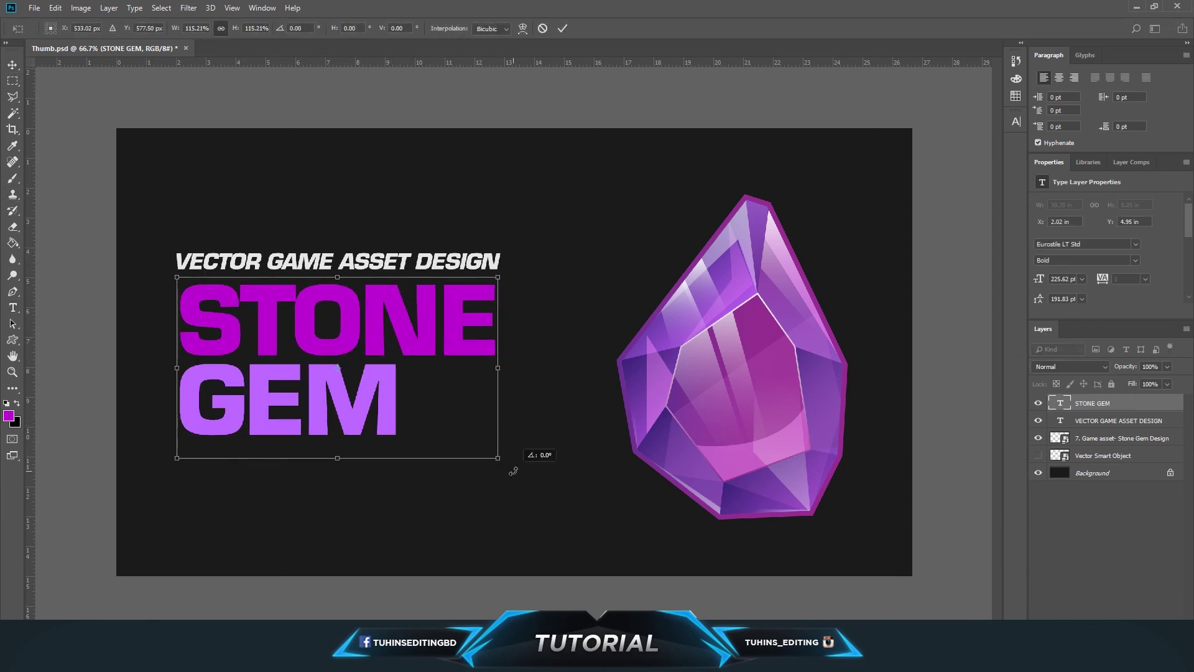
pyautogui.press('Return')
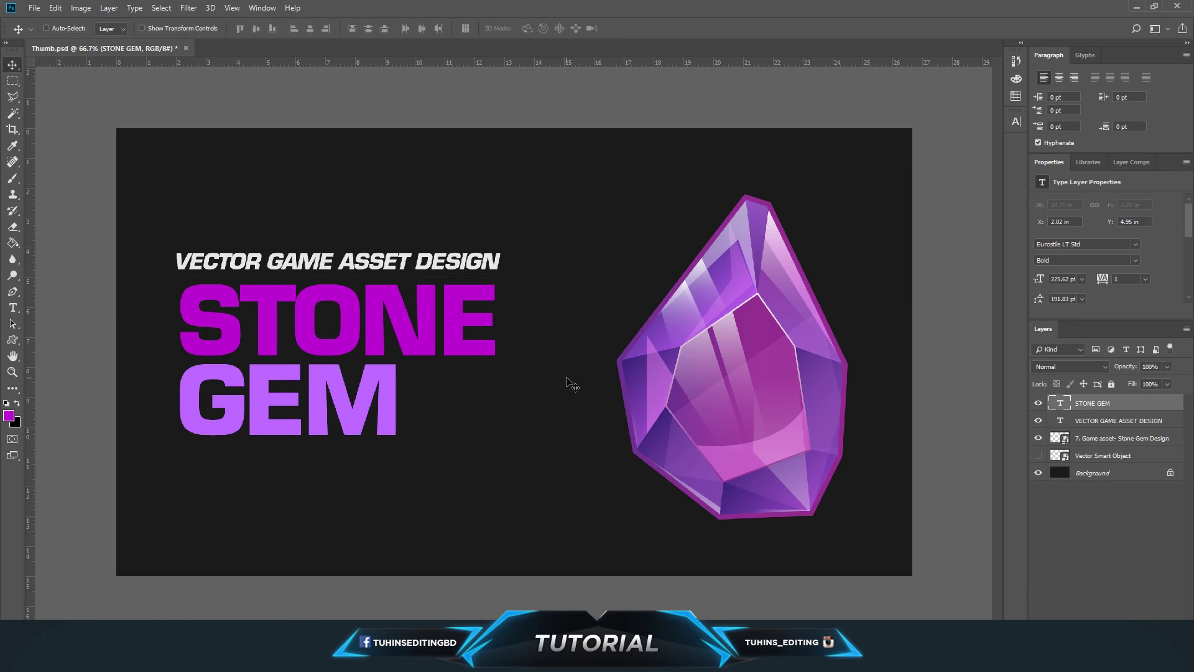
pyautogui.hotkey('ctrl', '-')
# Nudge the gem slightly left and save the thumbnail as a JPEG named Thumb
pyautogui.moveTo(682, 375); pyautogui.dragTo(657, 371)
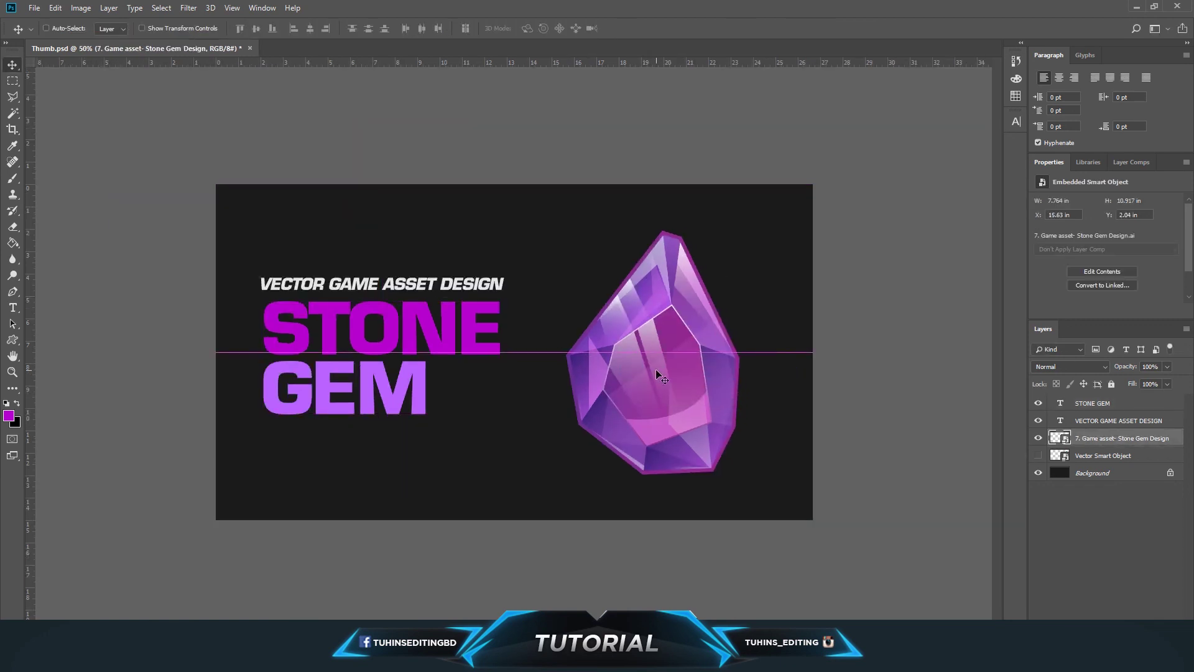
pyautogui.press('ctrl')
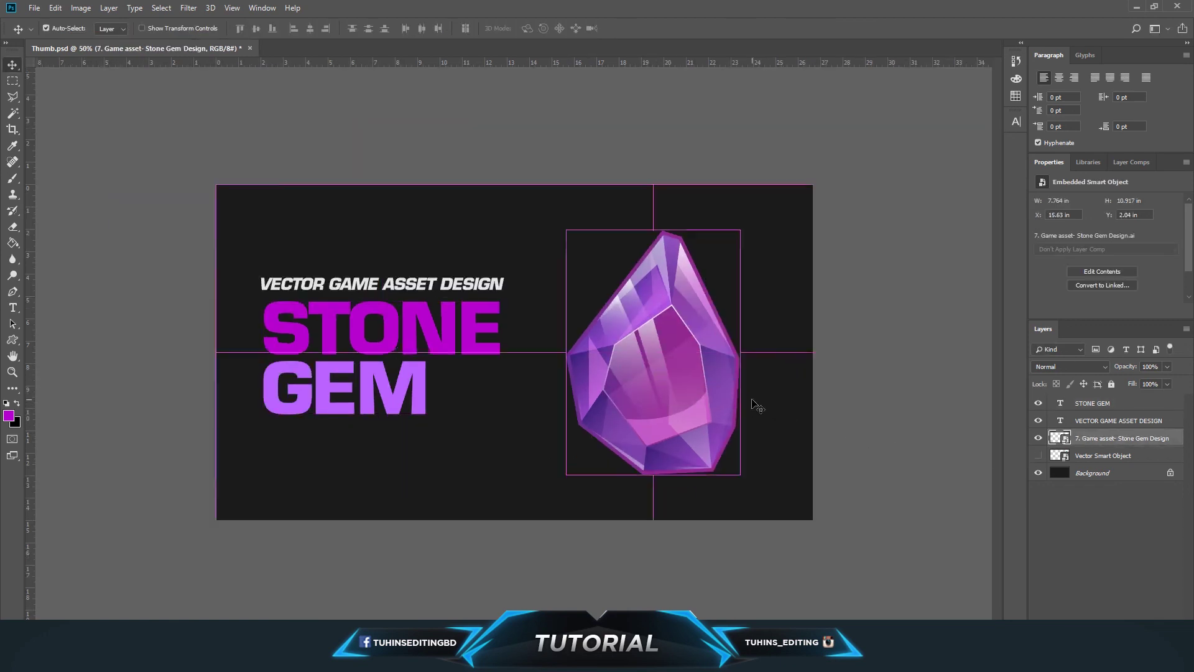
pyautogui.hotkey('ctrl', 'shift', 's')
pyautogui.click(190, 515)
pyautogui.click(293, 394)
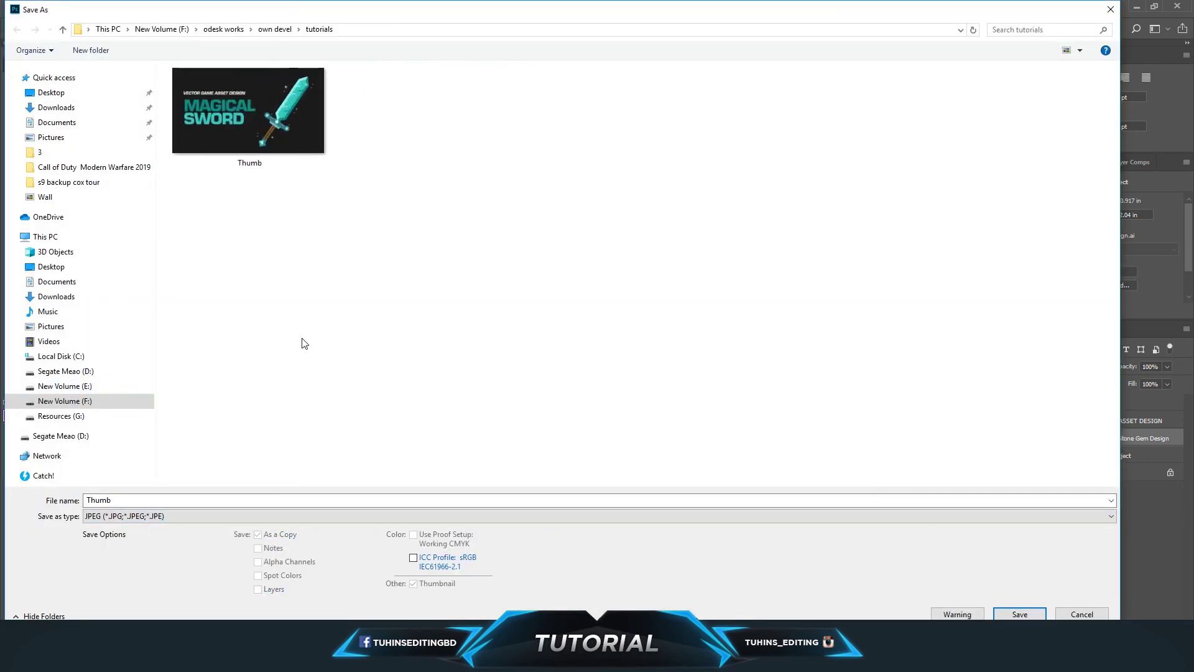
pyautogui.click(280, 163)
pyautogui.press('Return')
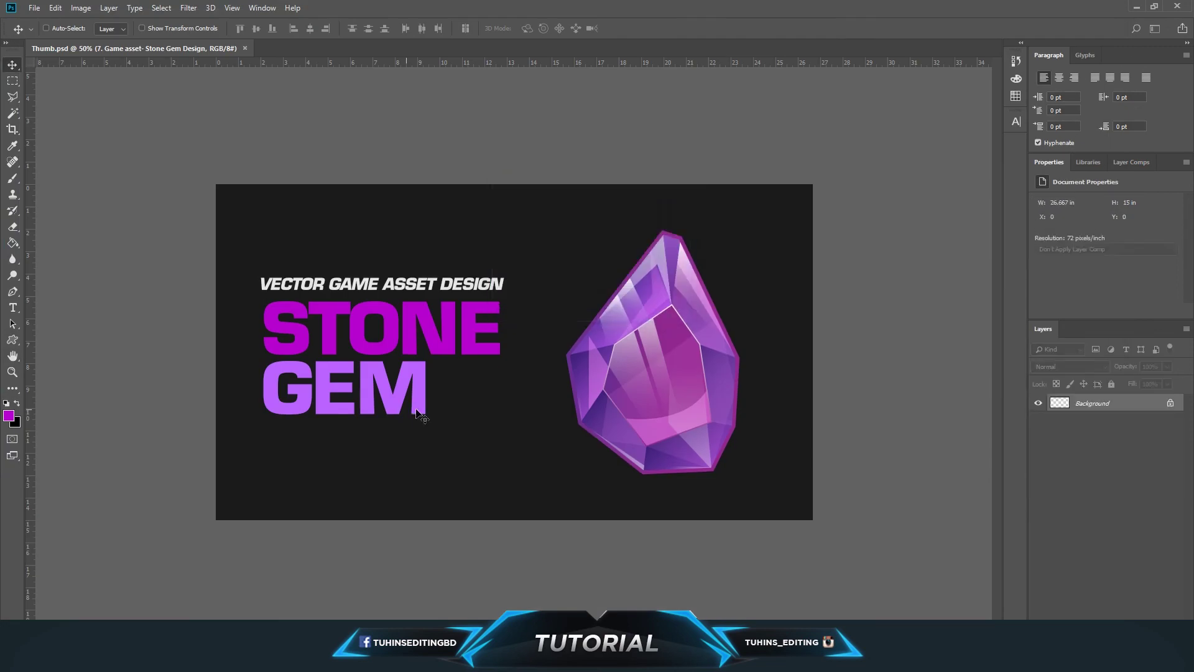